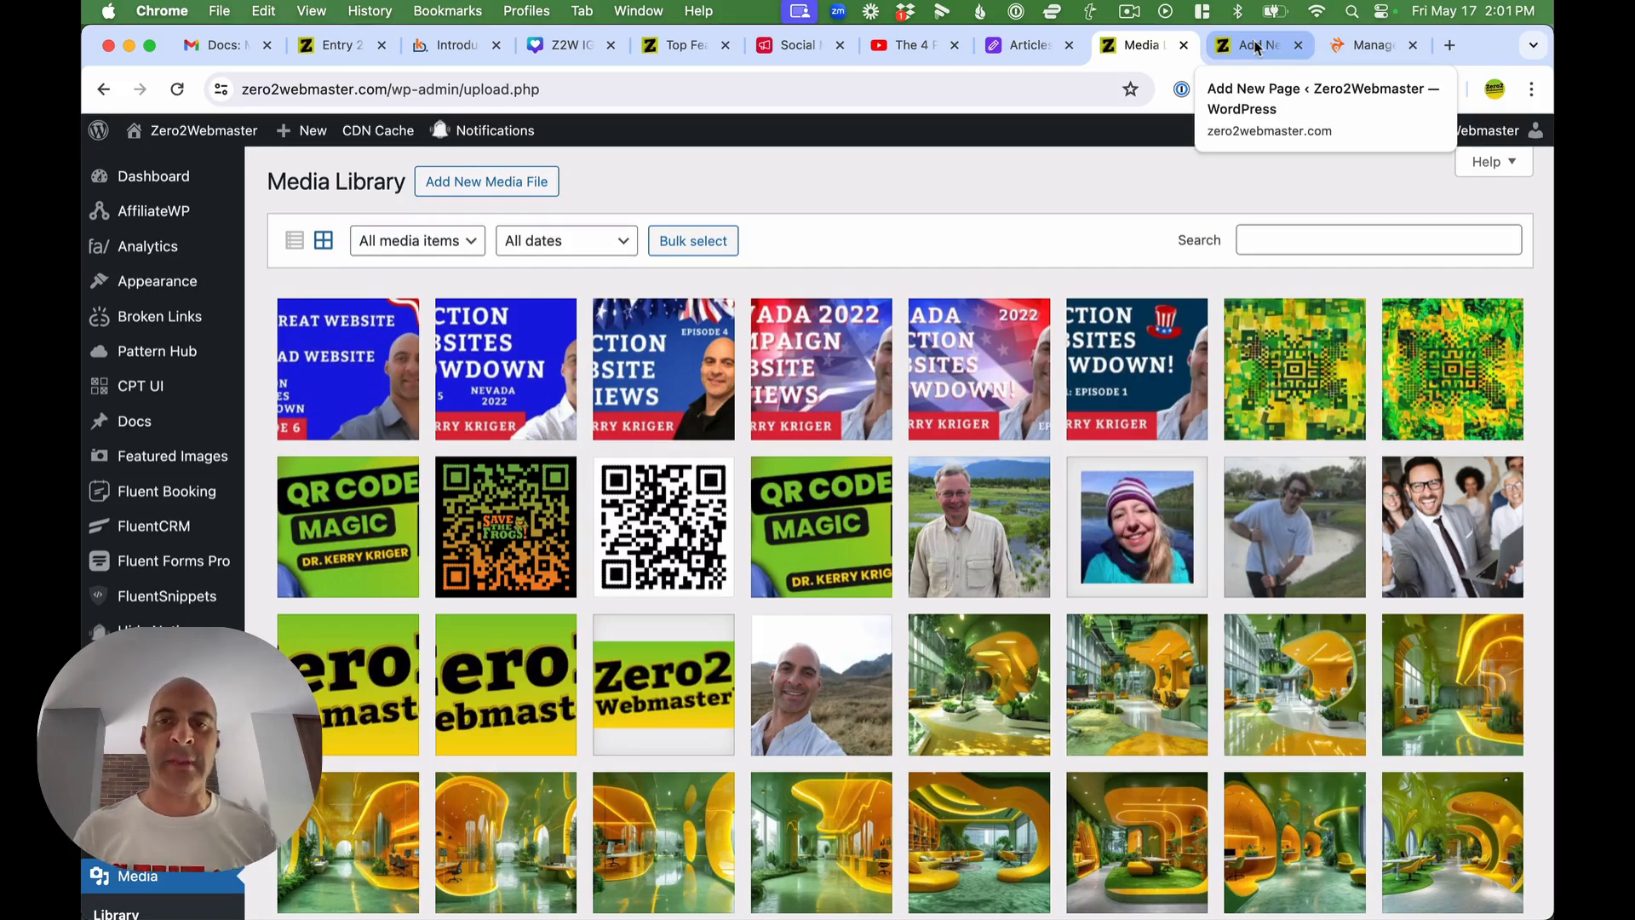
Open the Zero2Webmaster site's home page in a new browser tab.
left_click(1256, 47)
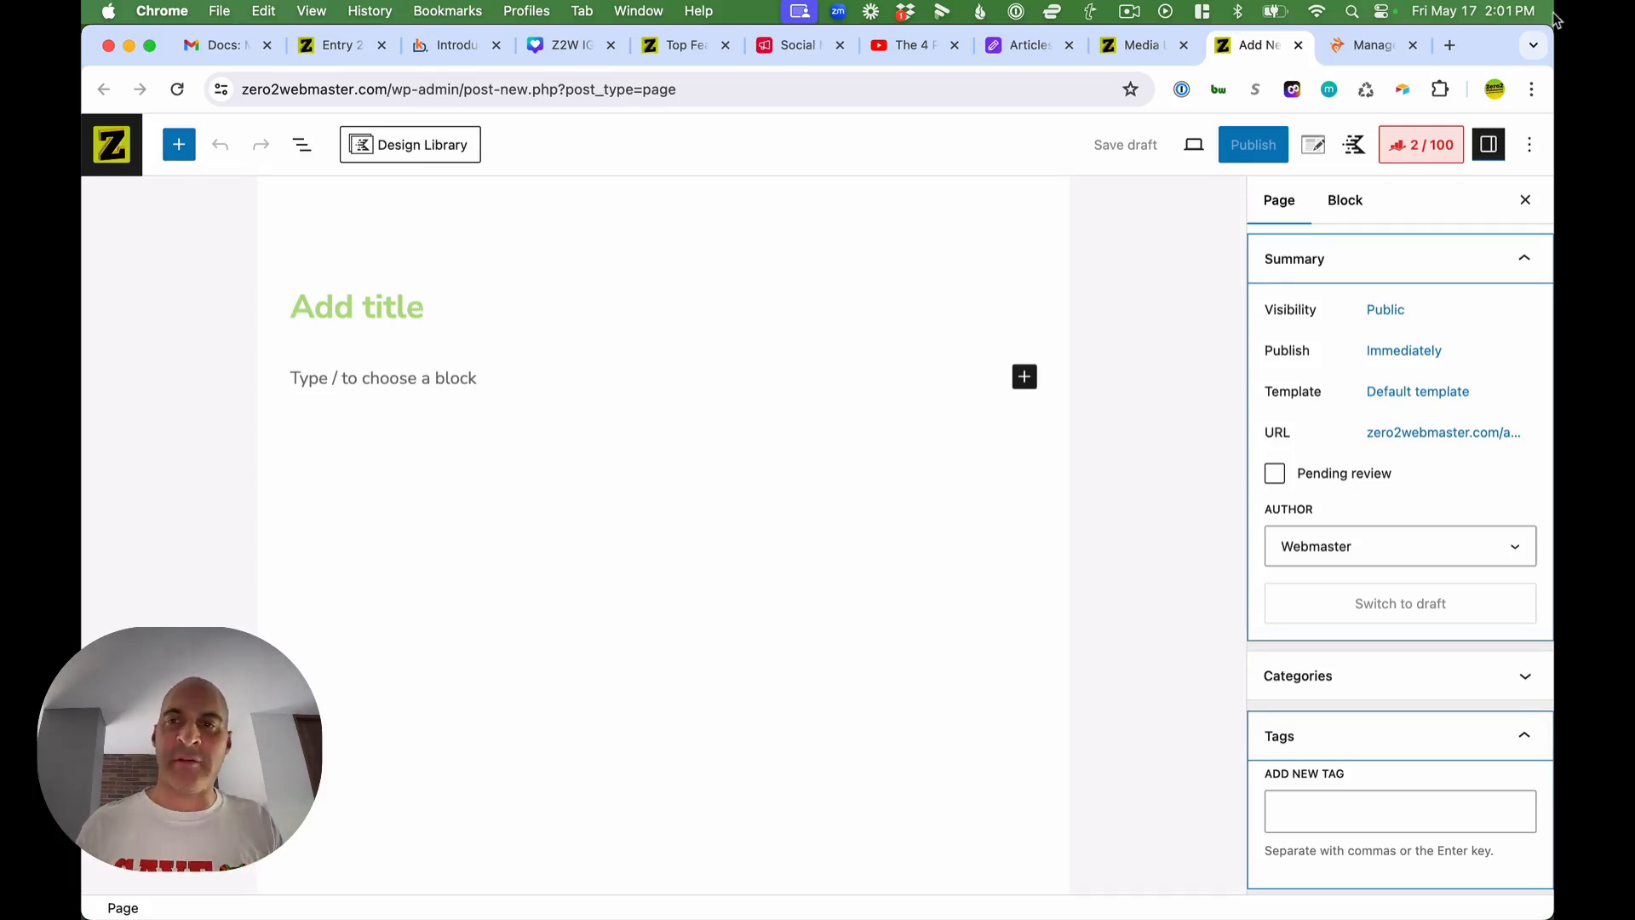
left_click(1450, 45)
type("w")
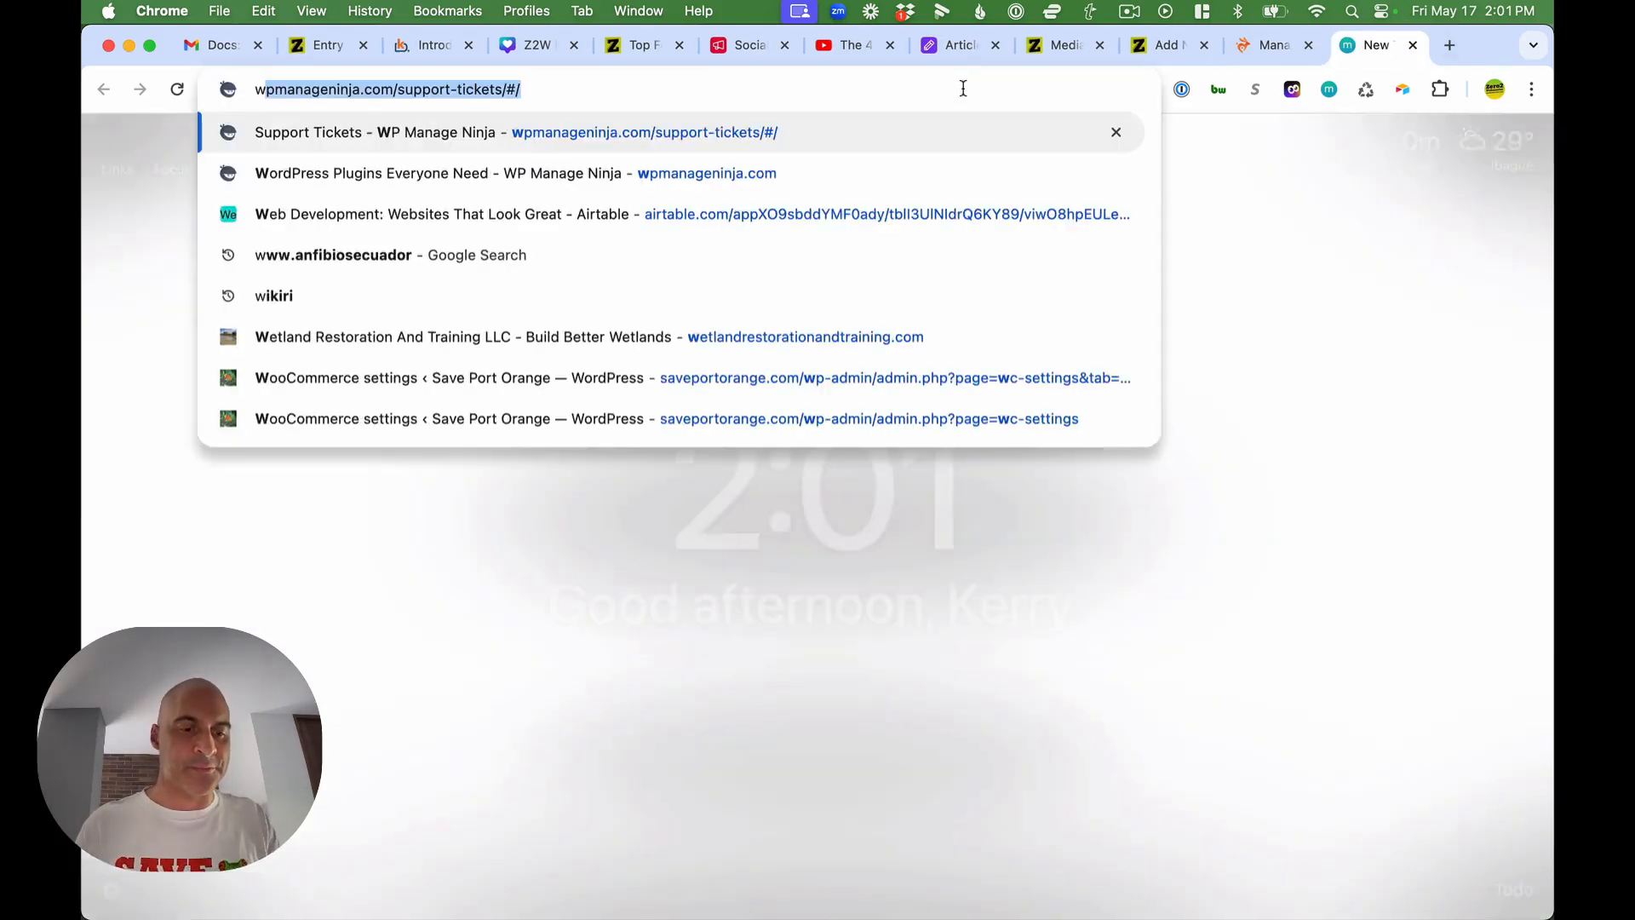
type("ww")
key("Return")
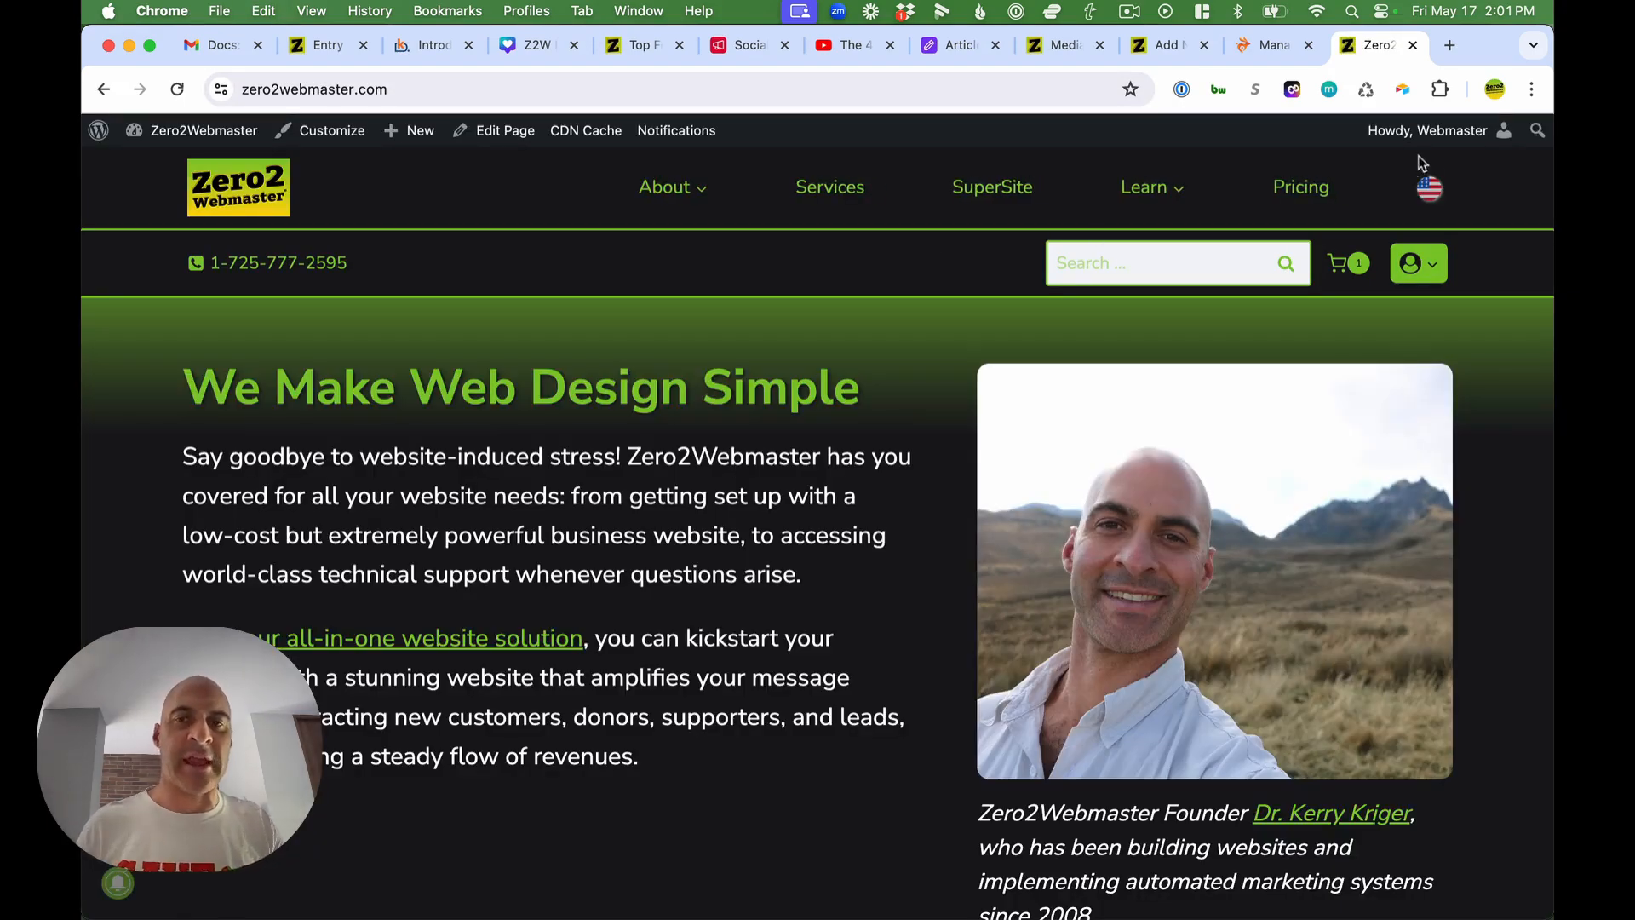
left_click(1450, 45)
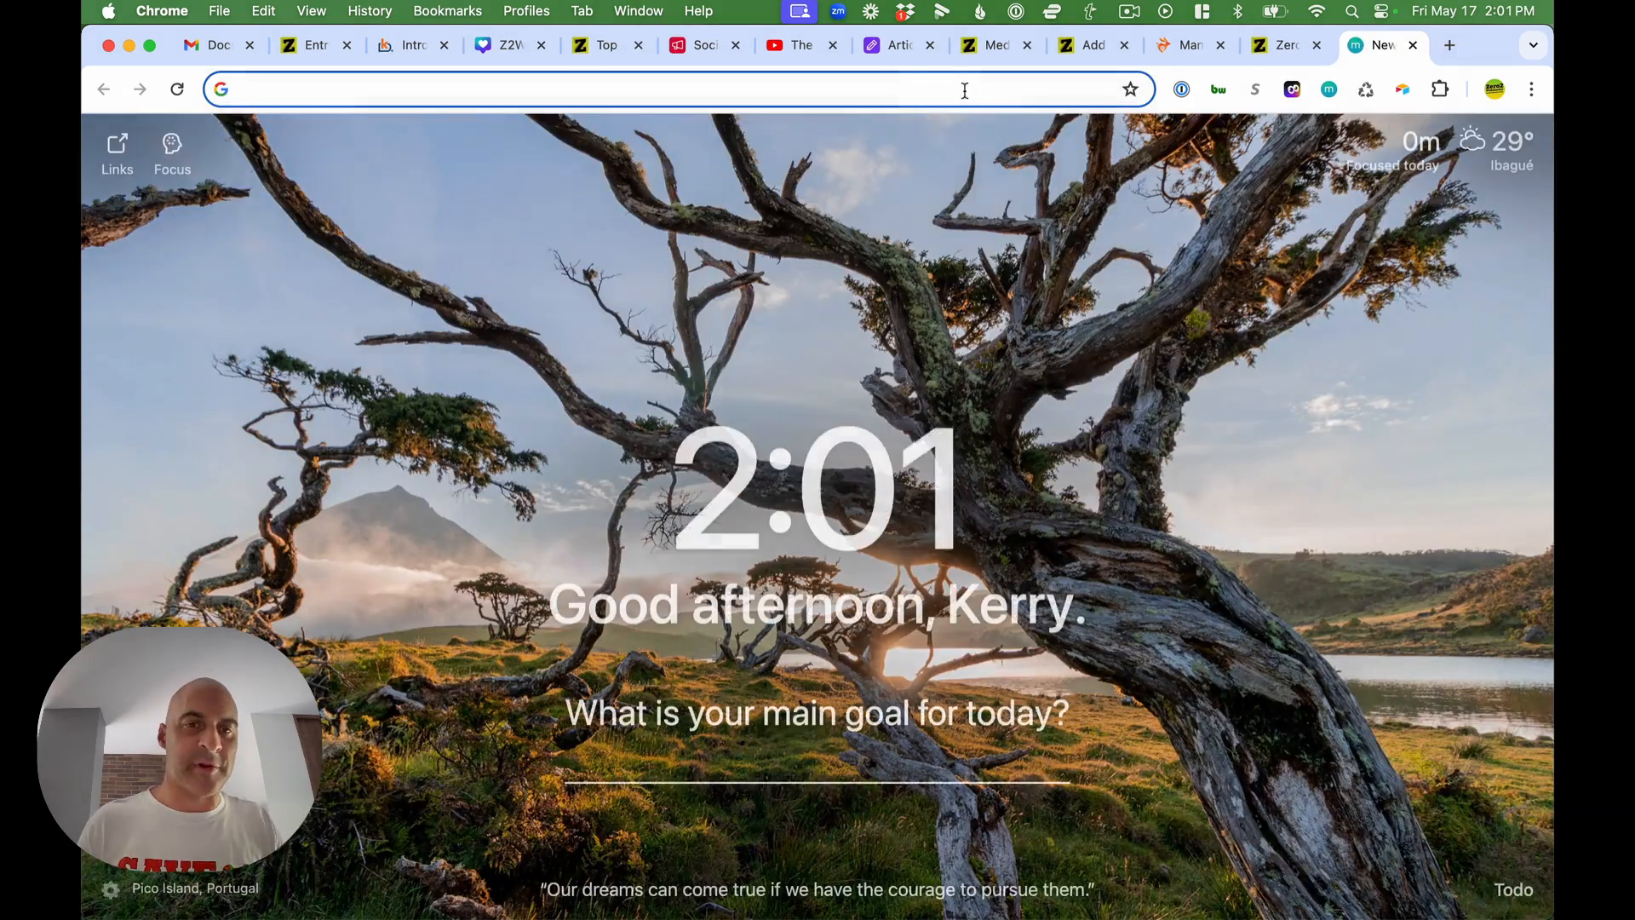
left_click(964, 90)
type("s.")
type("https://supersite.icu/u")
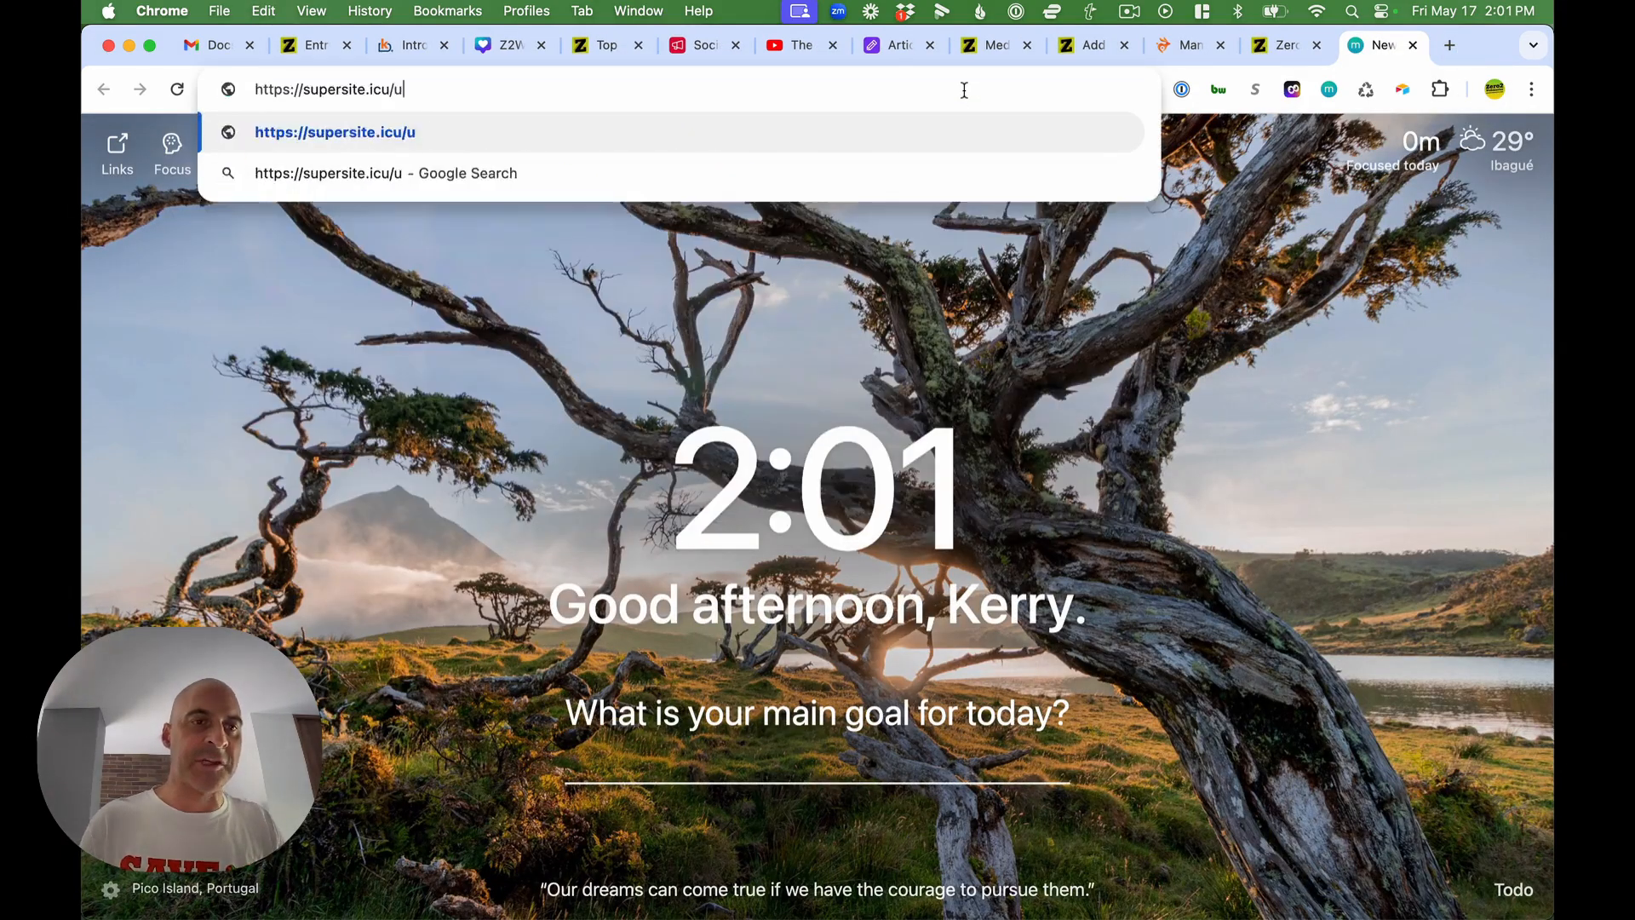
key("Return")
left_click(963, 91)
left_click(931, 90)
key("BackSpace")
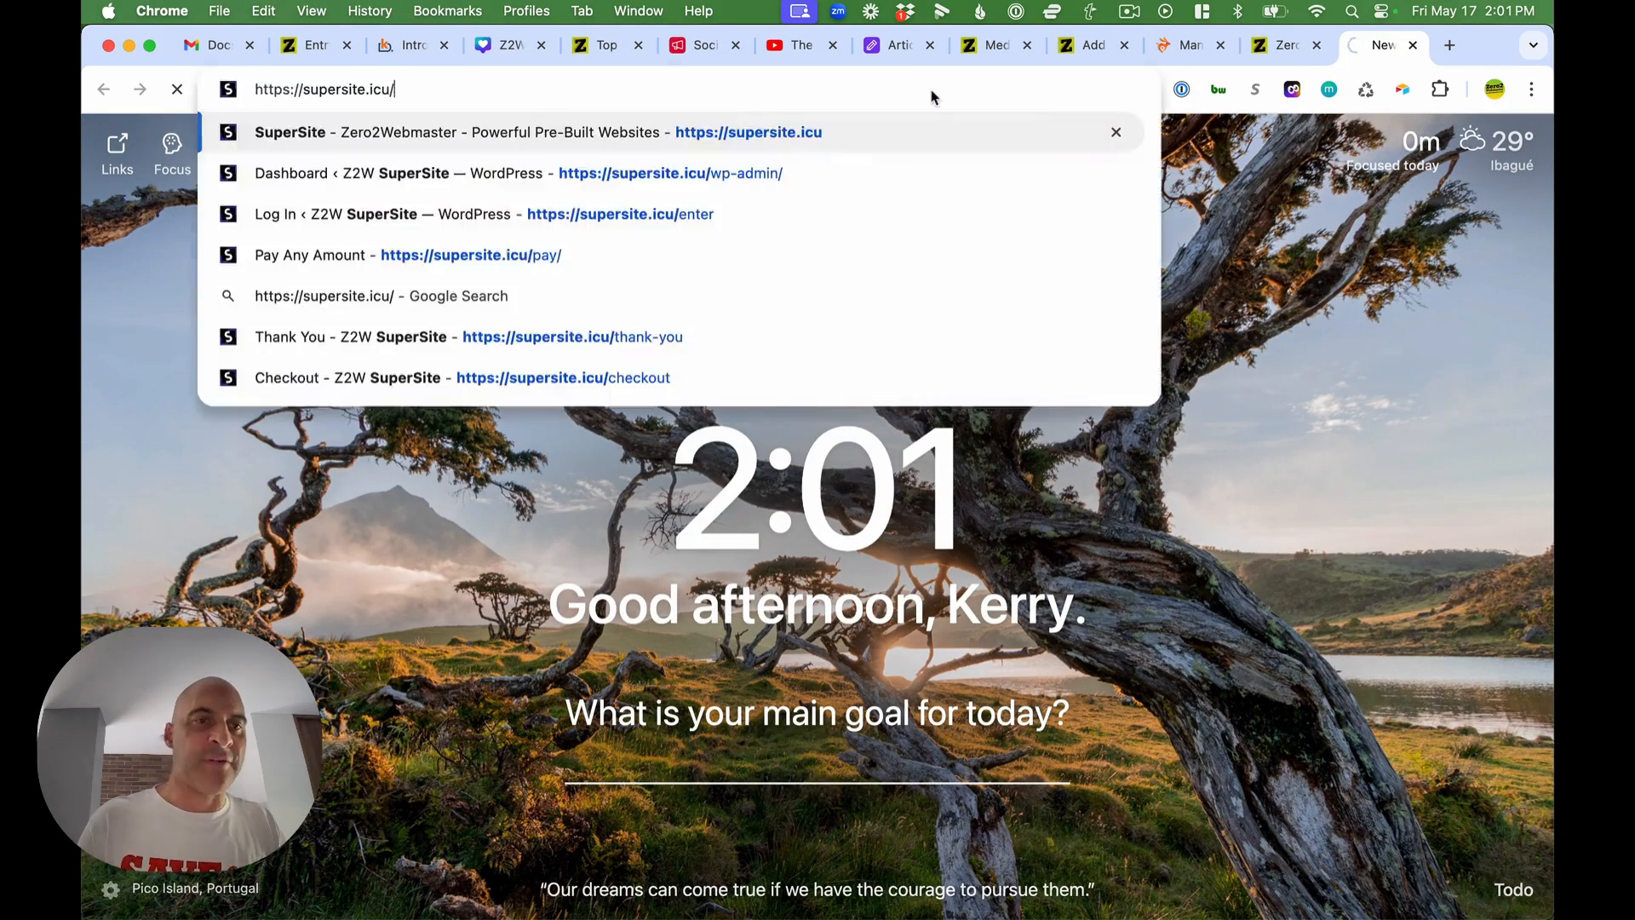
key("Return")
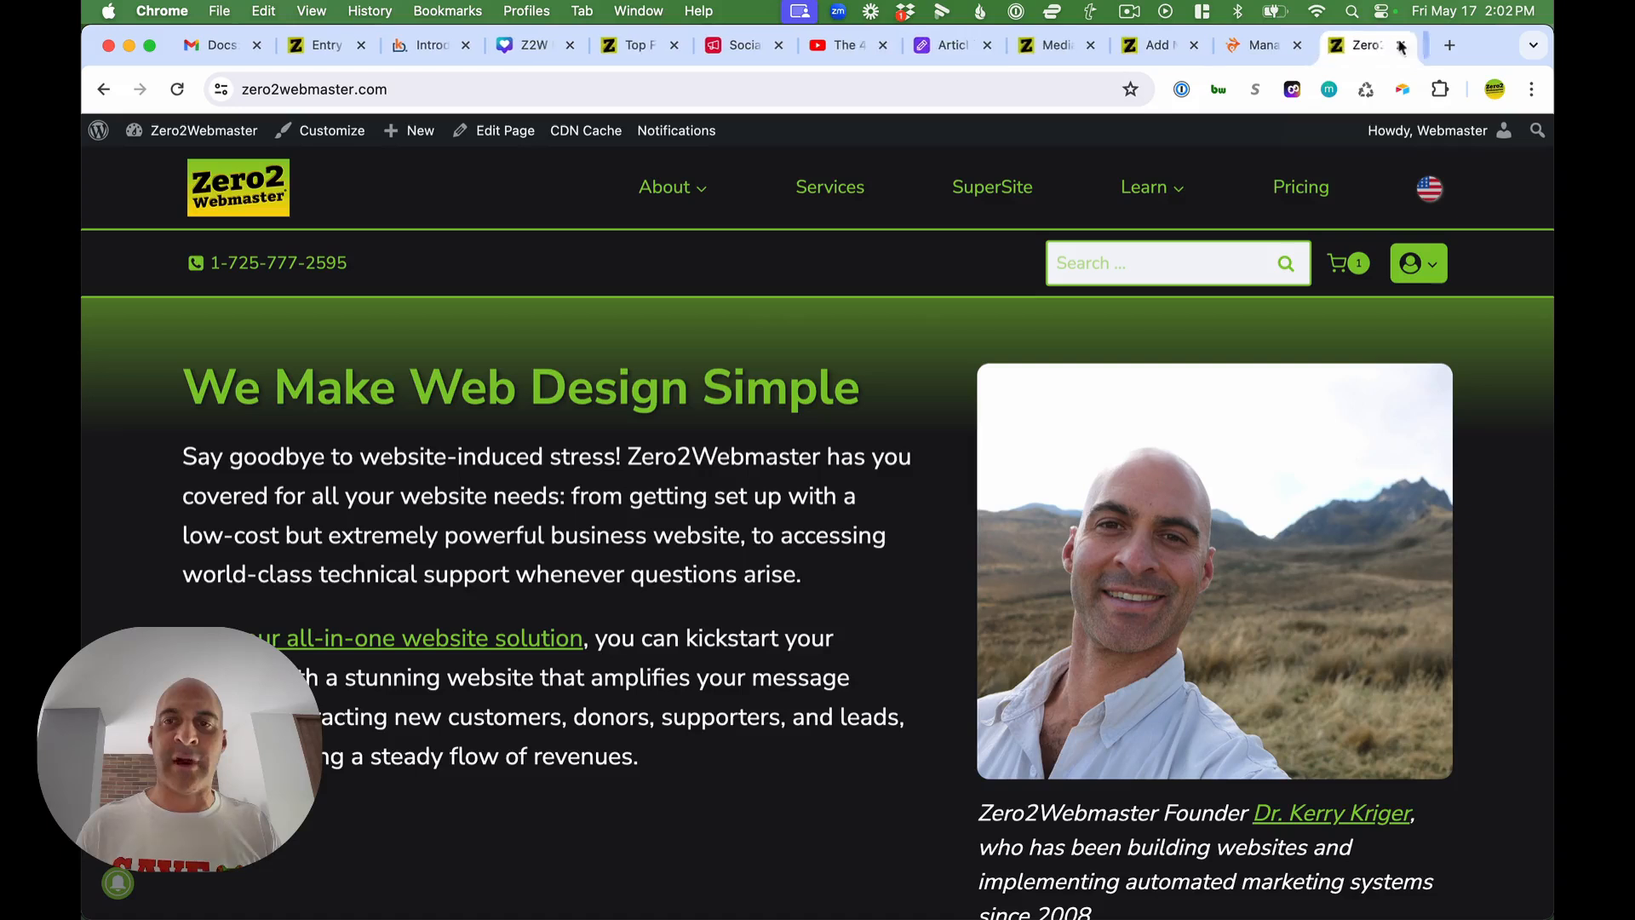
left_click(1412, 45)
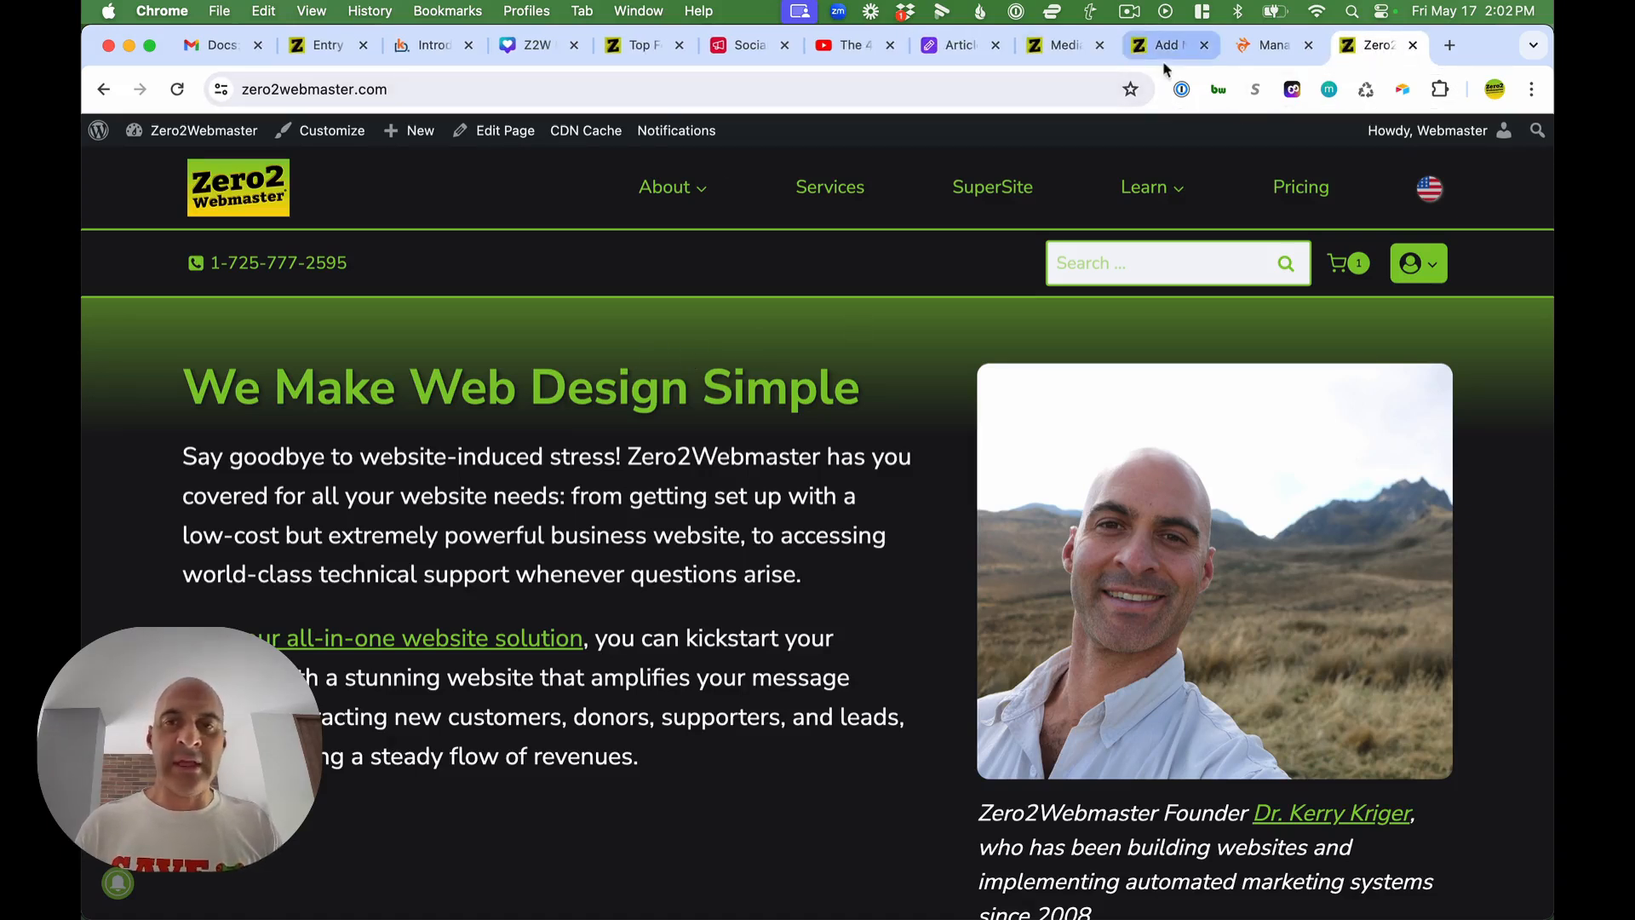
Open the home page for editing and bring up the media library to replace the founder's portrait image.
left_click_drag(1379, 45, 1166, 47)
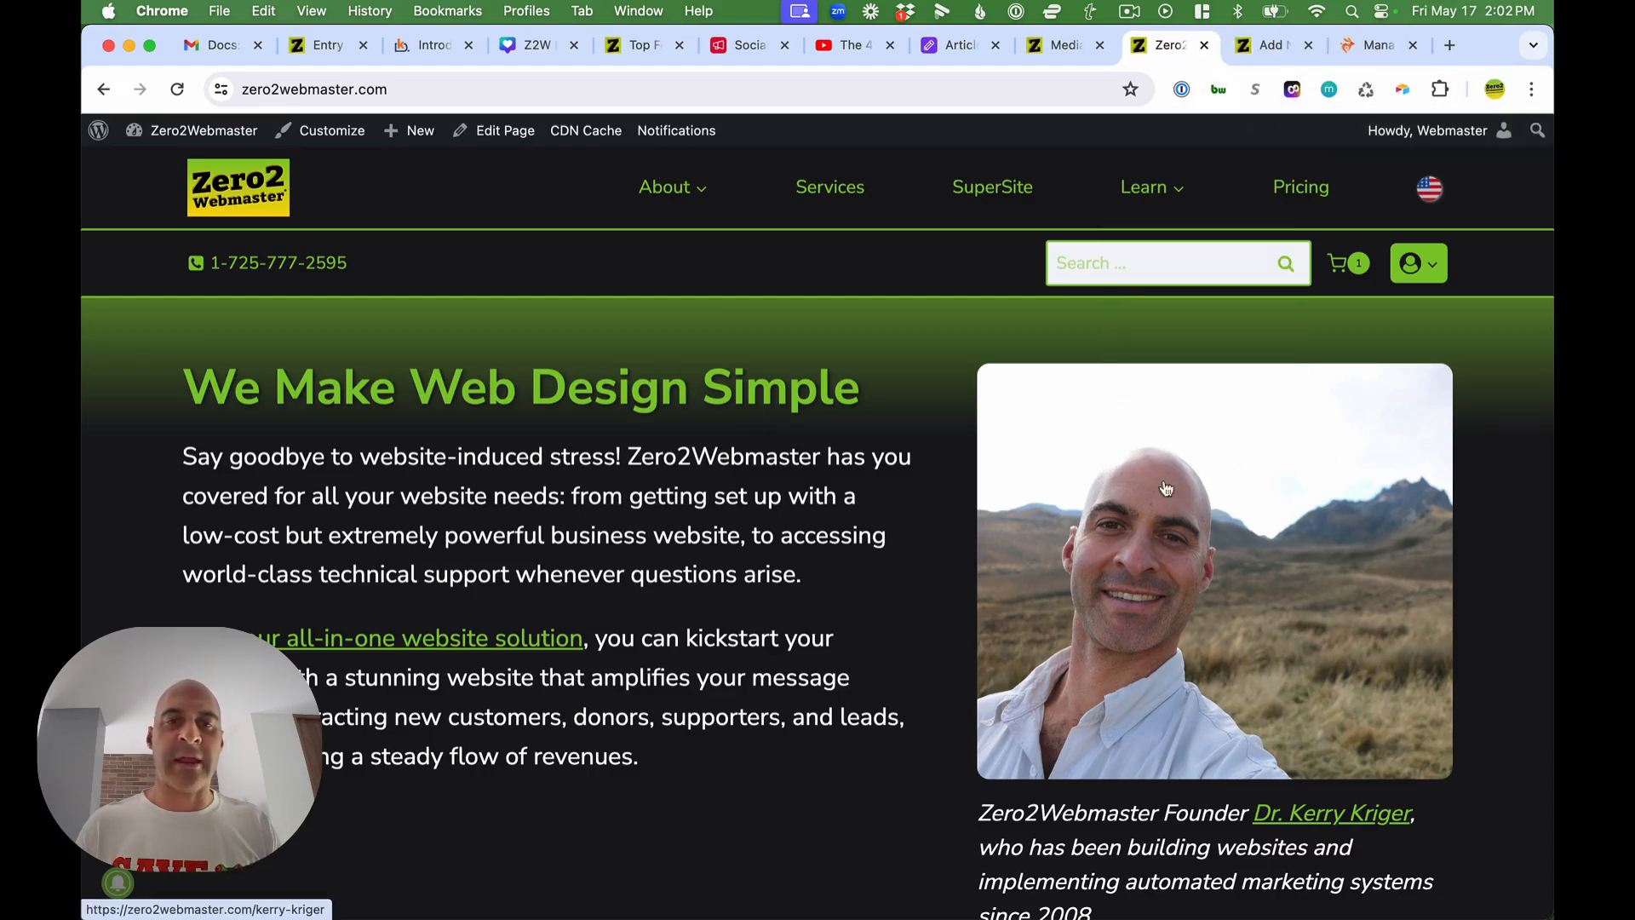
left_click(508, 135)
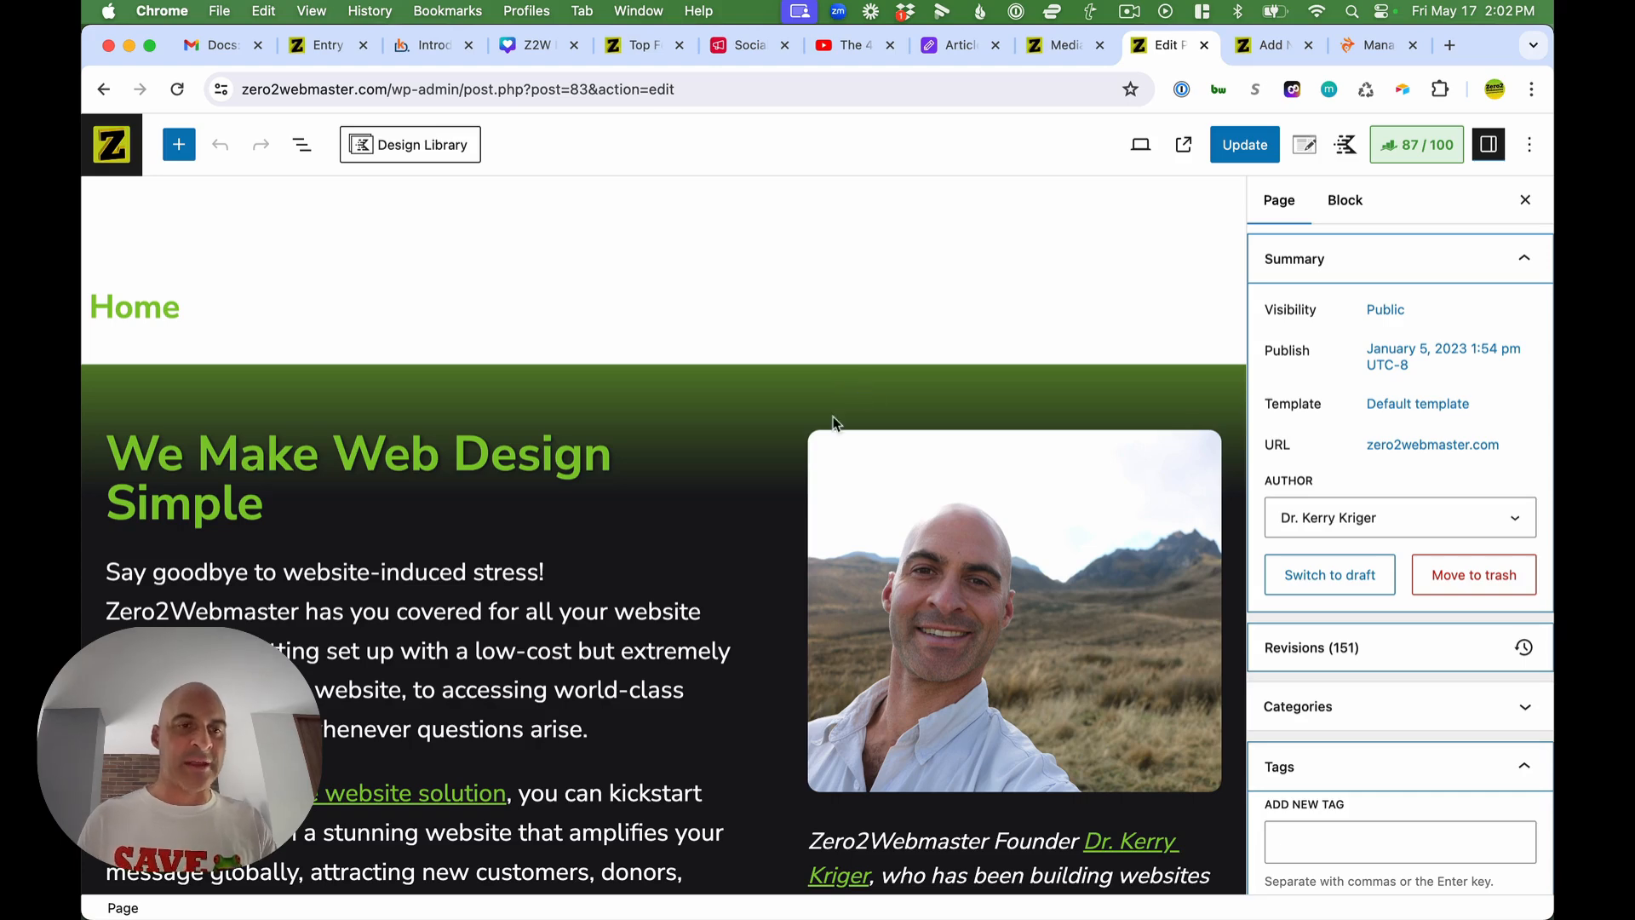
scroll(793, 396, "down", 1)
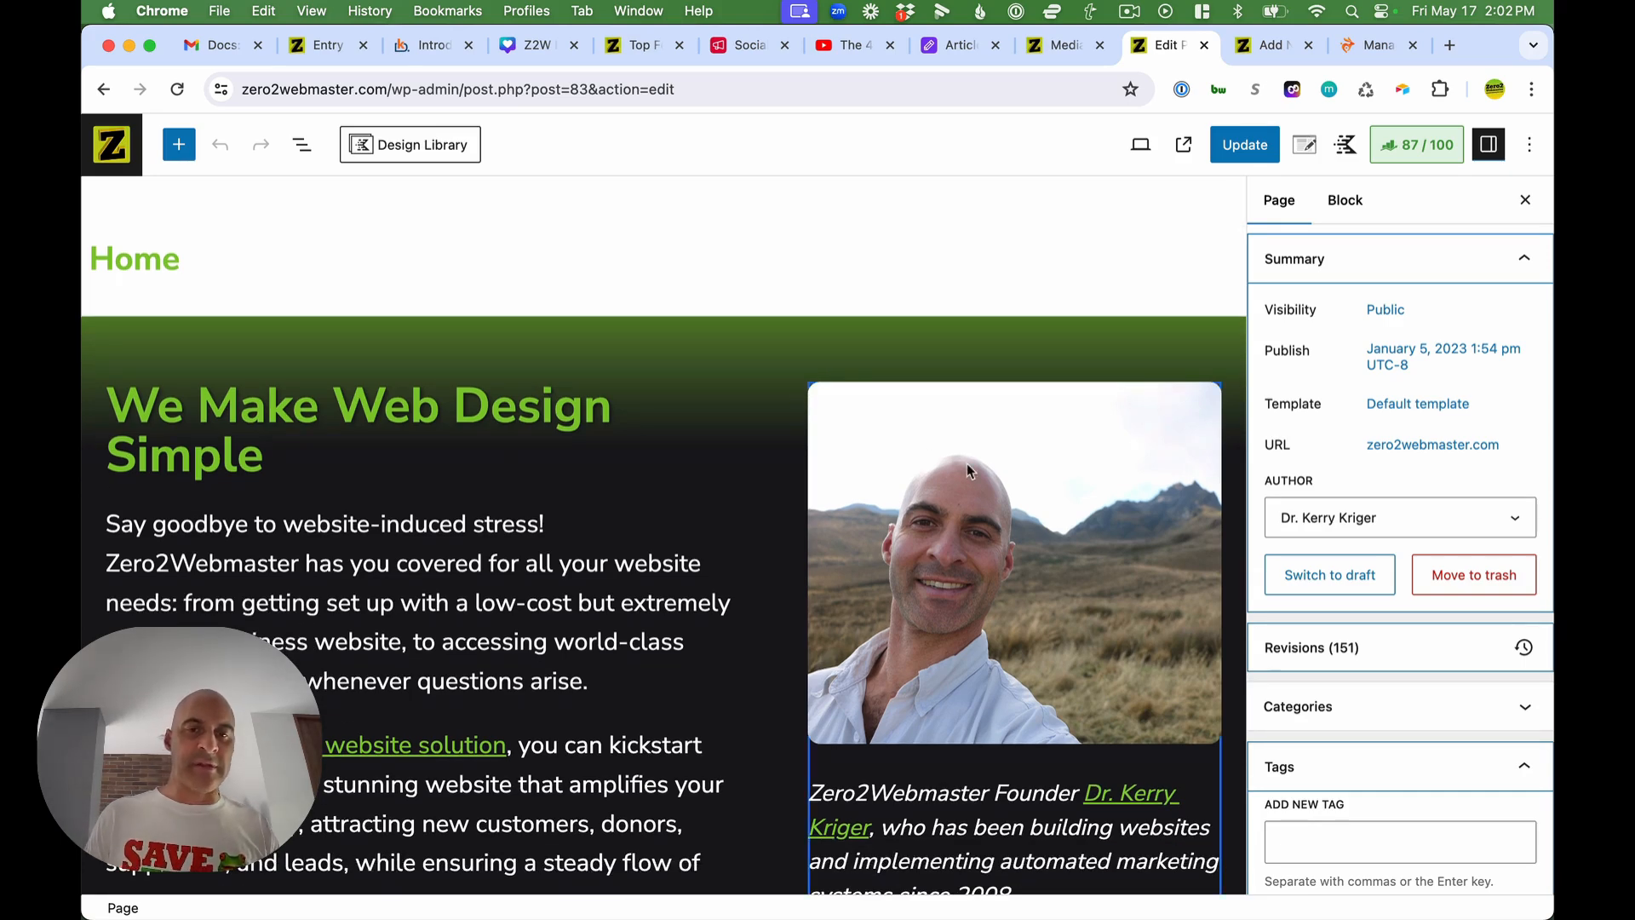
left_click(967, 464)
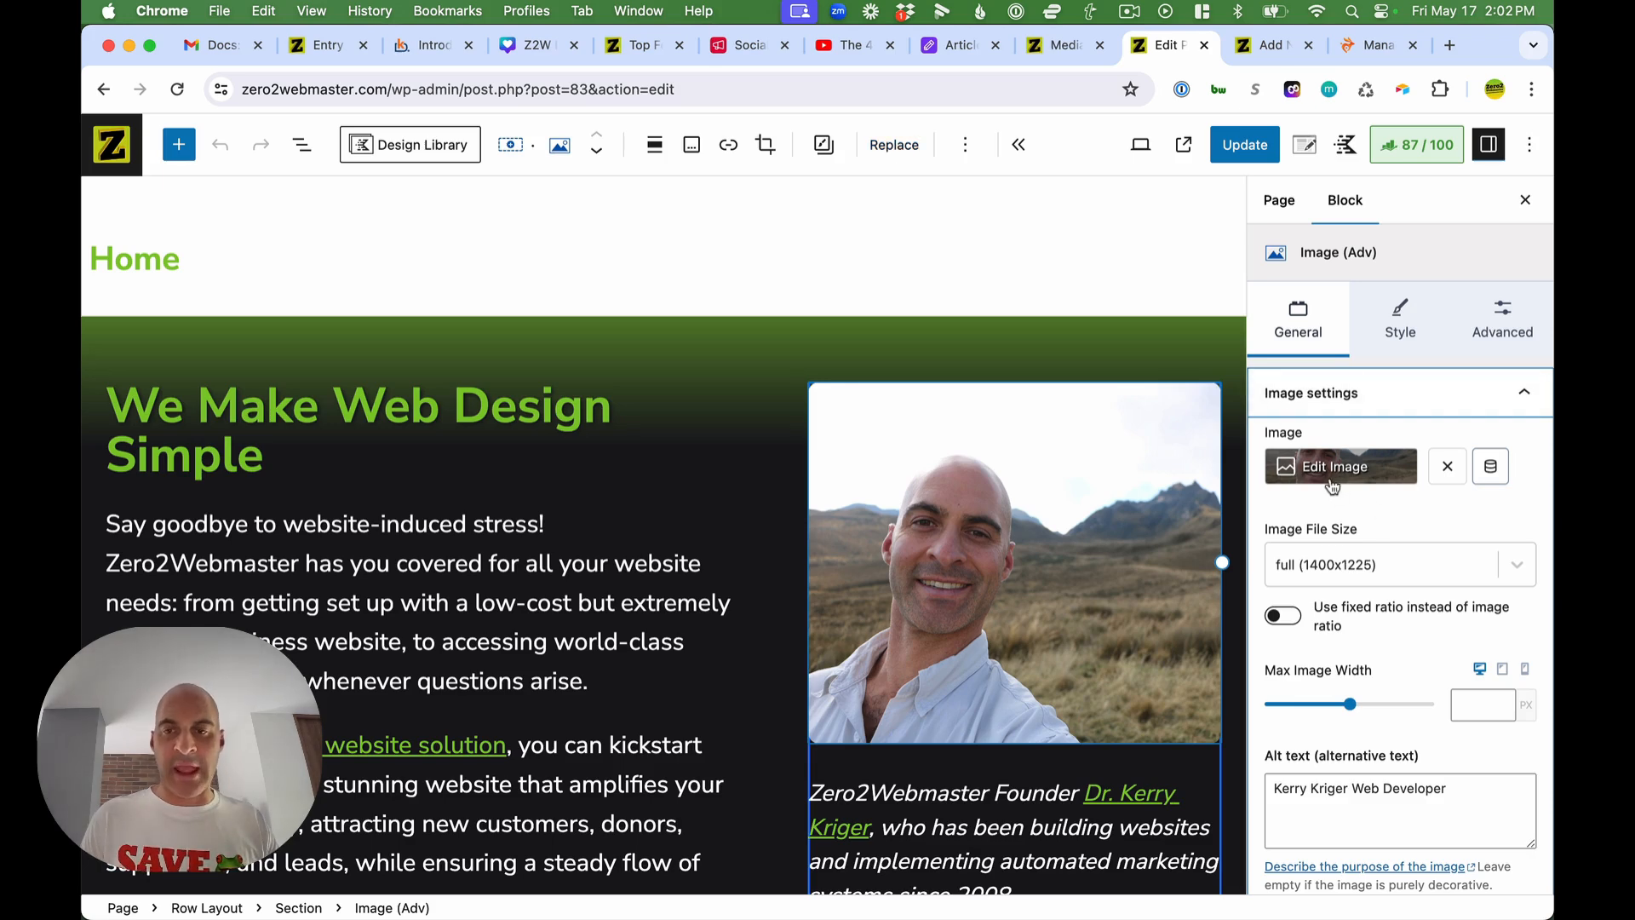
left_click(892, 144)
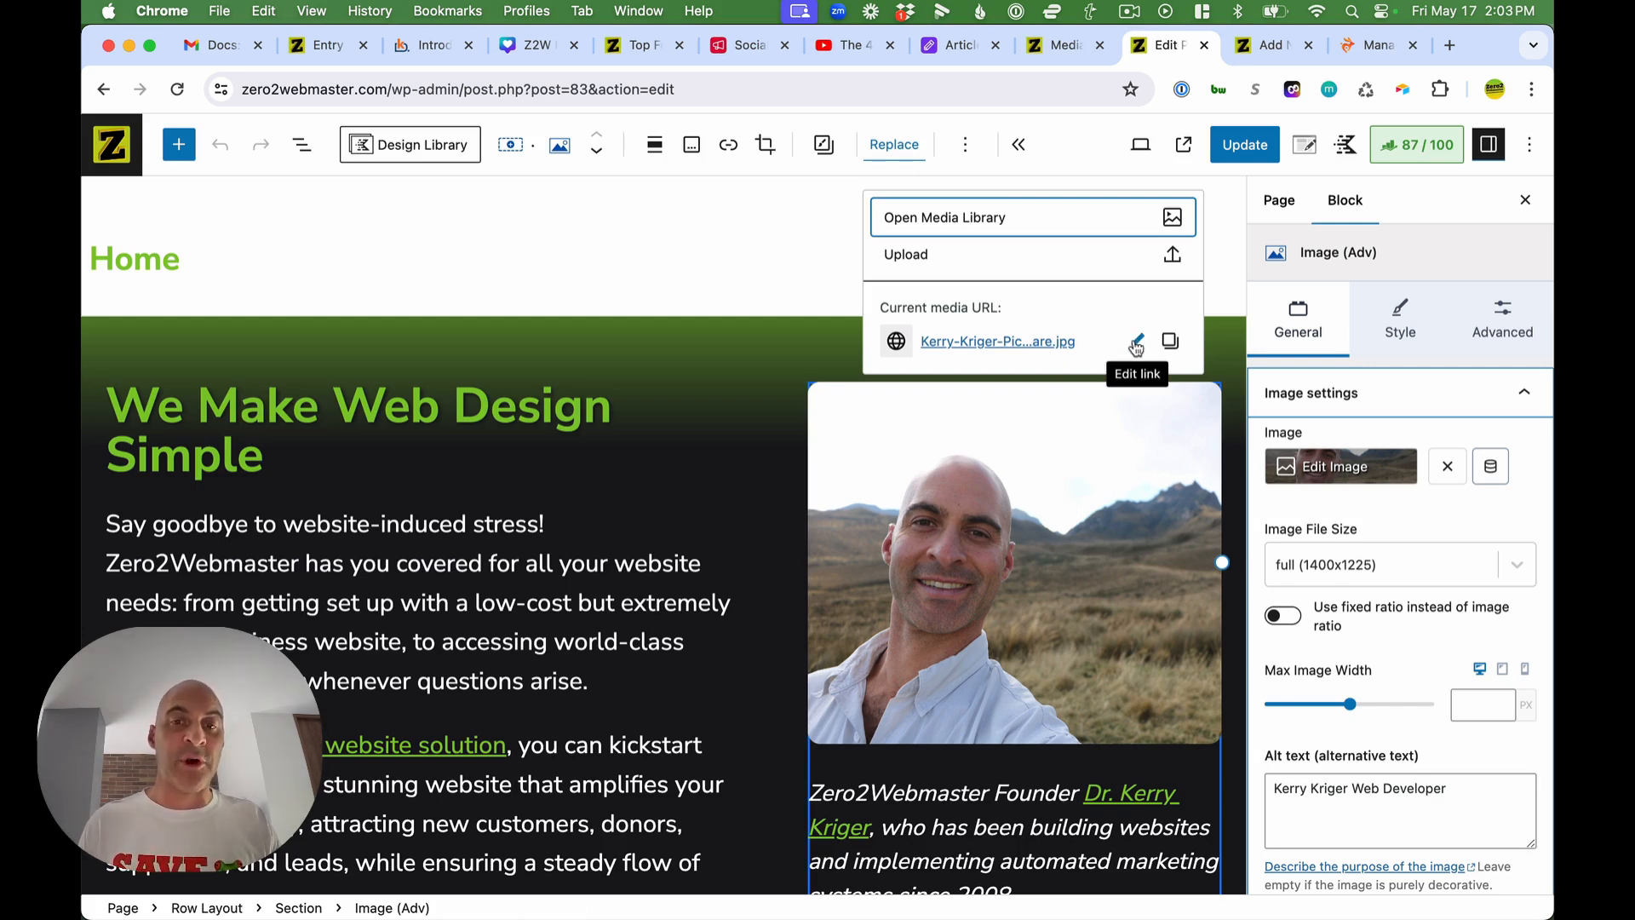
left_click(970, 223)
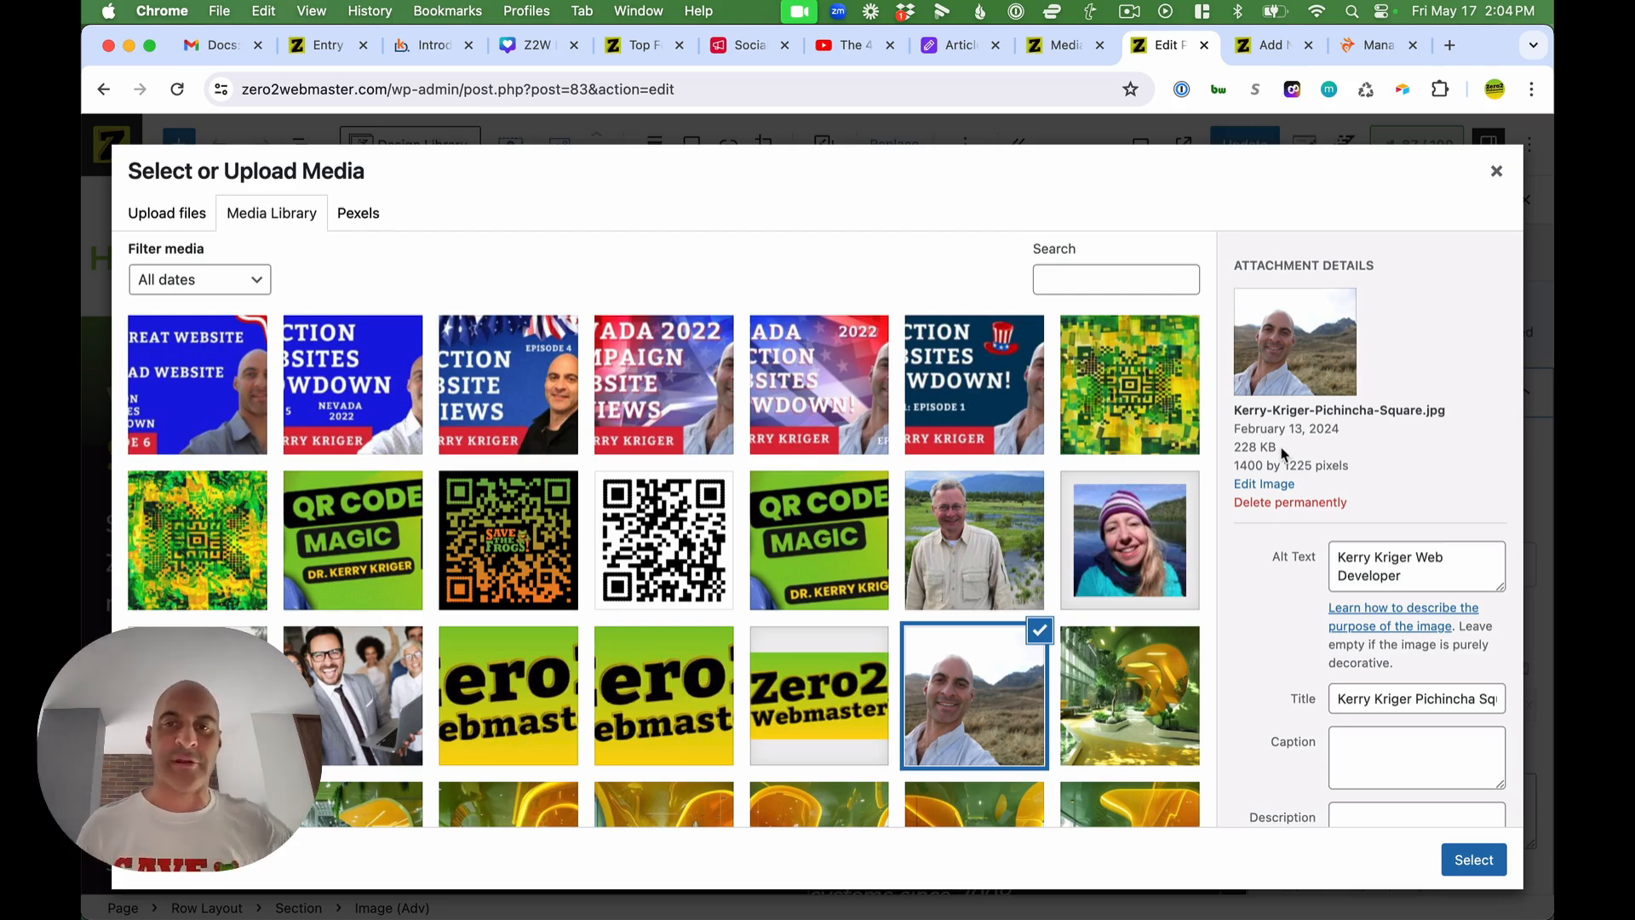
Switch to ImageOptim to look at its image compression window, and close it again.
mouse_move(1359, 913)
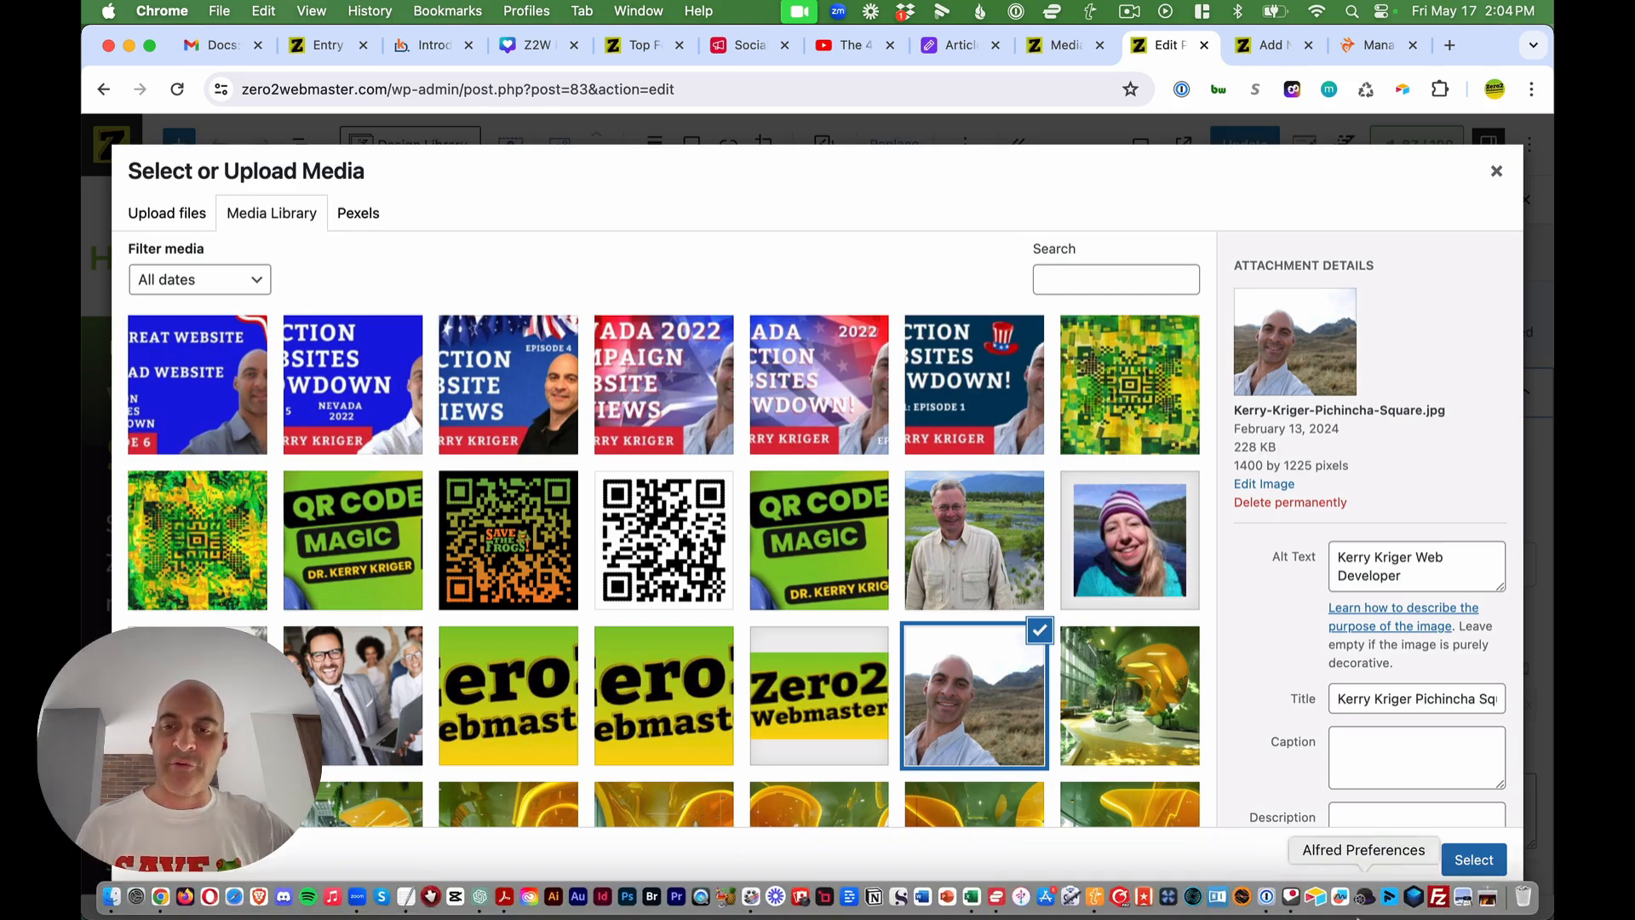
left_click(1485, 898)
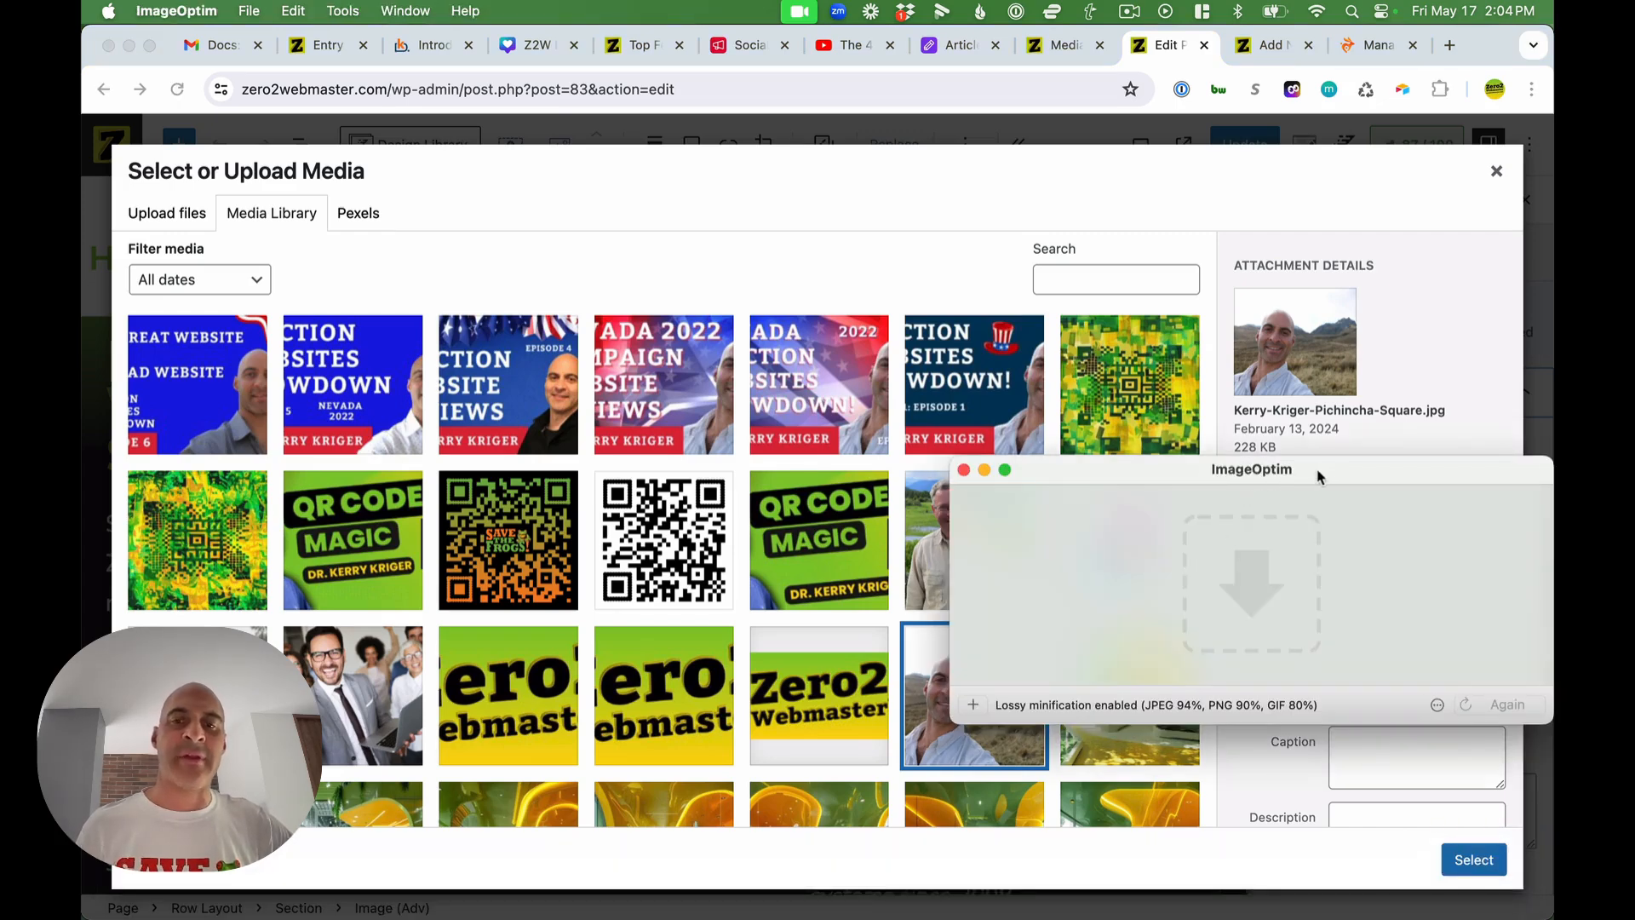
left_click_drag(1317, 476, 1266, 470)
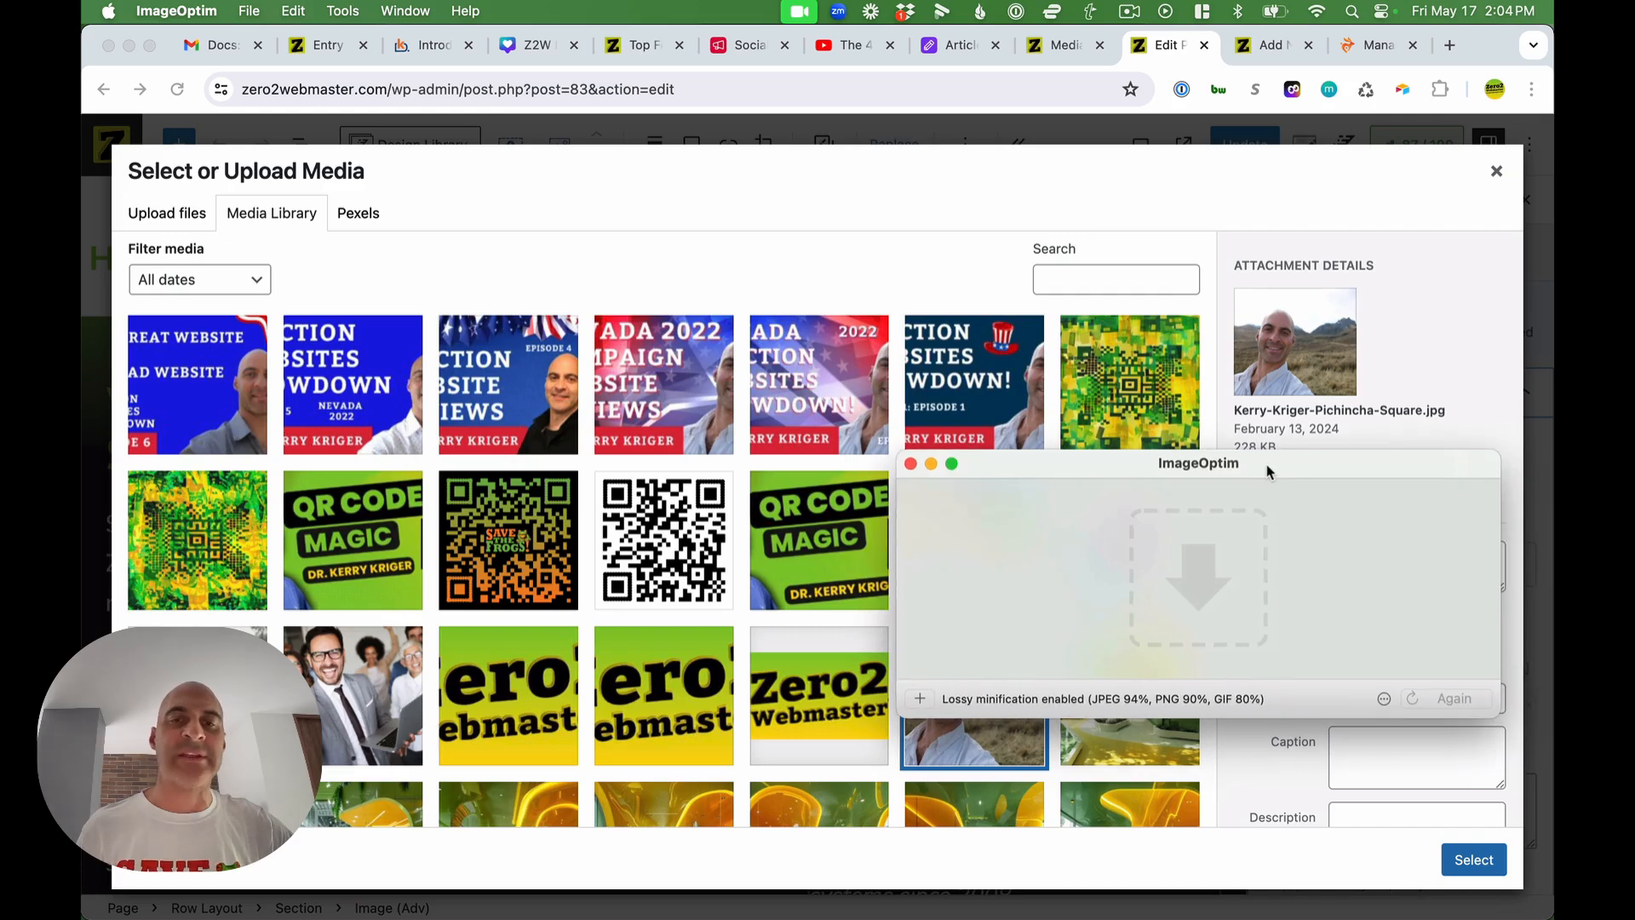
left_click(910, 463)
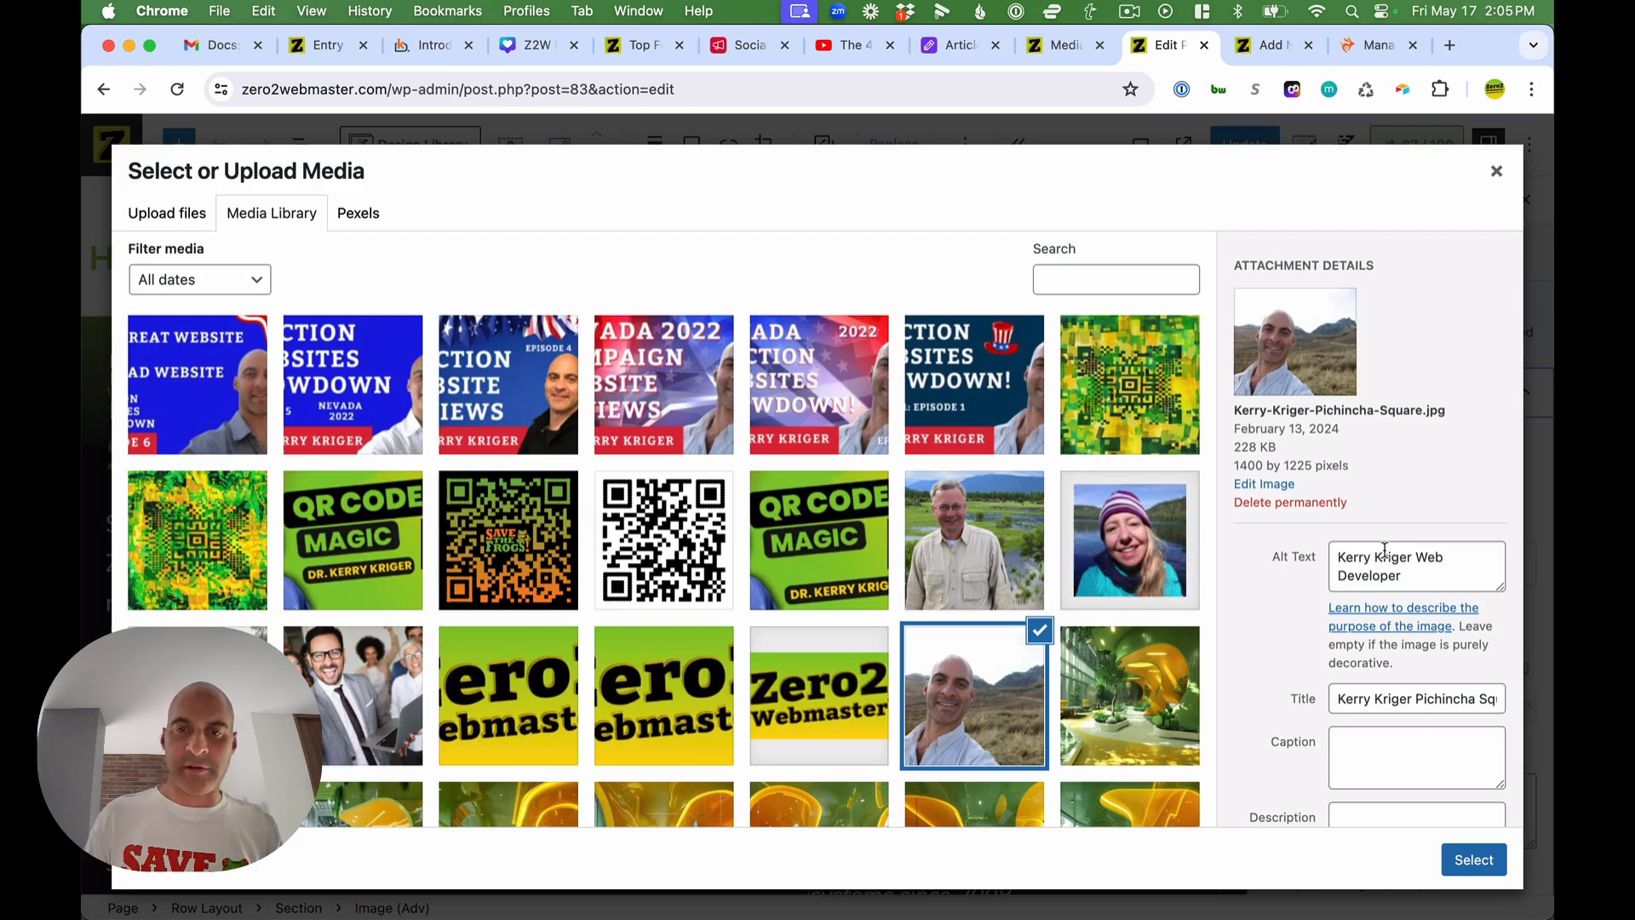
Examine the file details, alt text and titles of the election website thumbnails, ending on the Episode 4 image.
left_click(1158, 382)
left_click(979, 381)
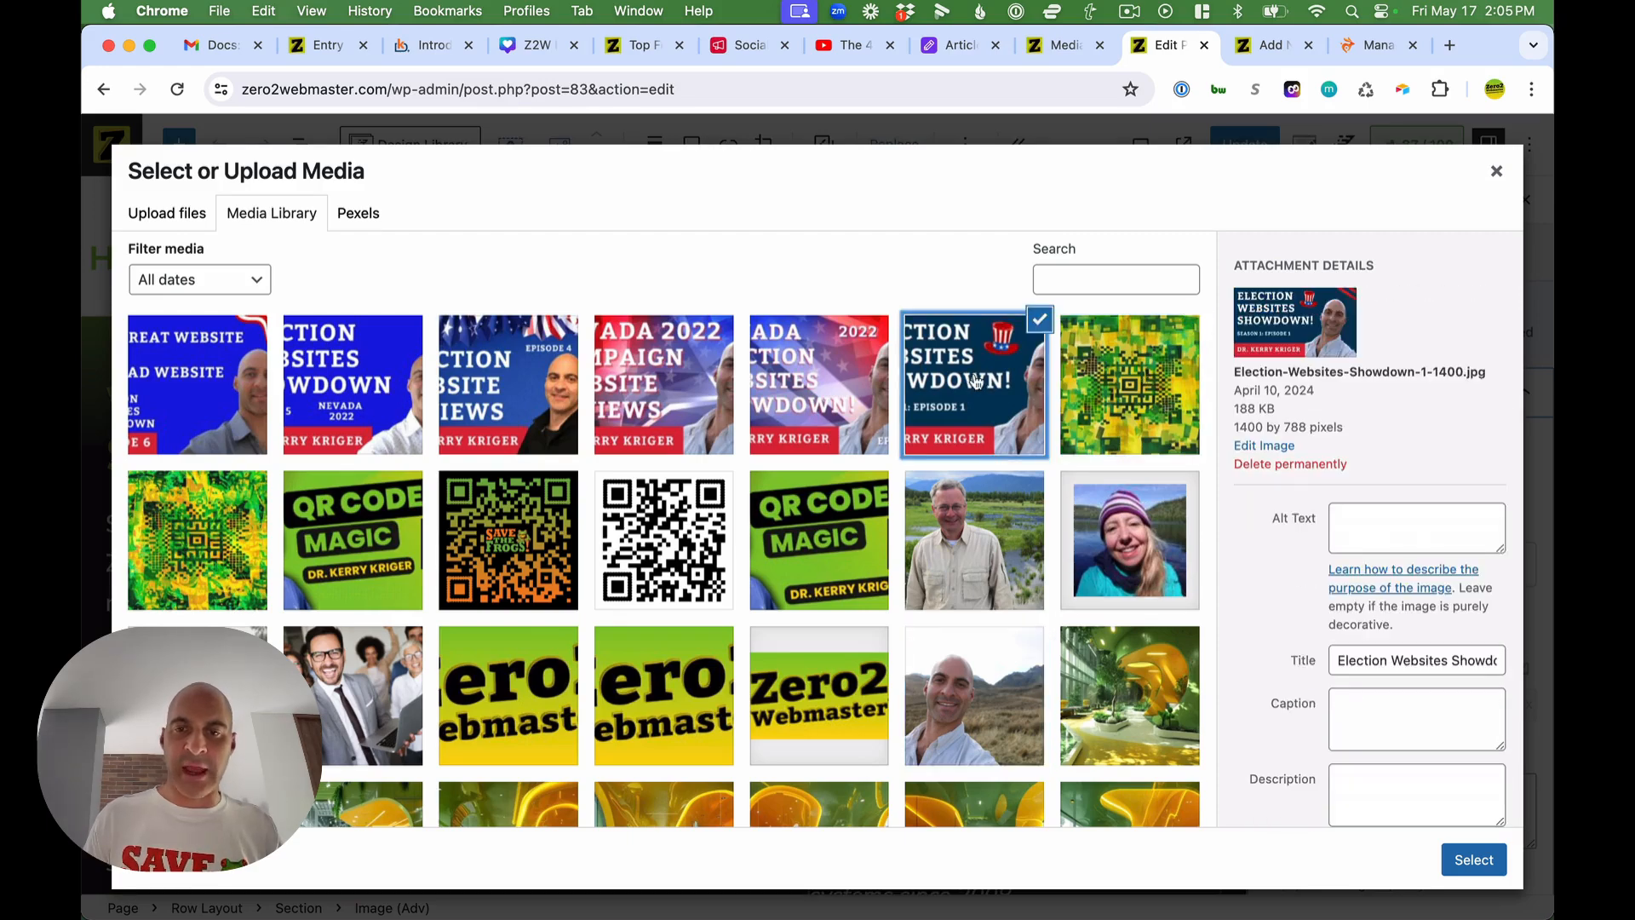
left_click(858, 391)
left_click(726, 380)
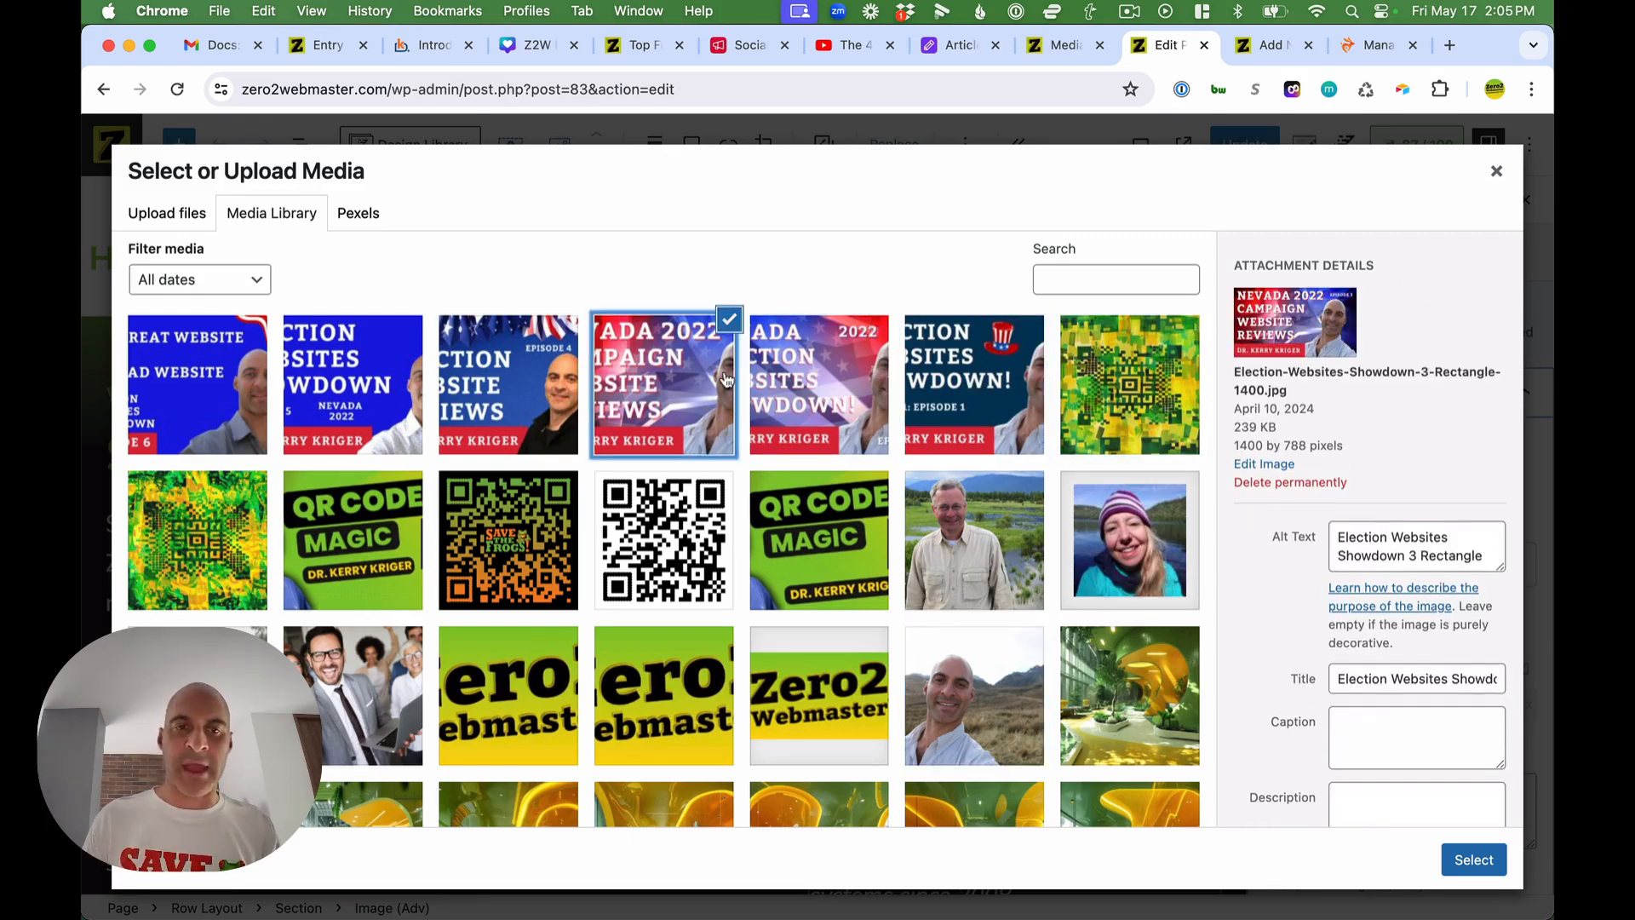
left_click(494, 389)
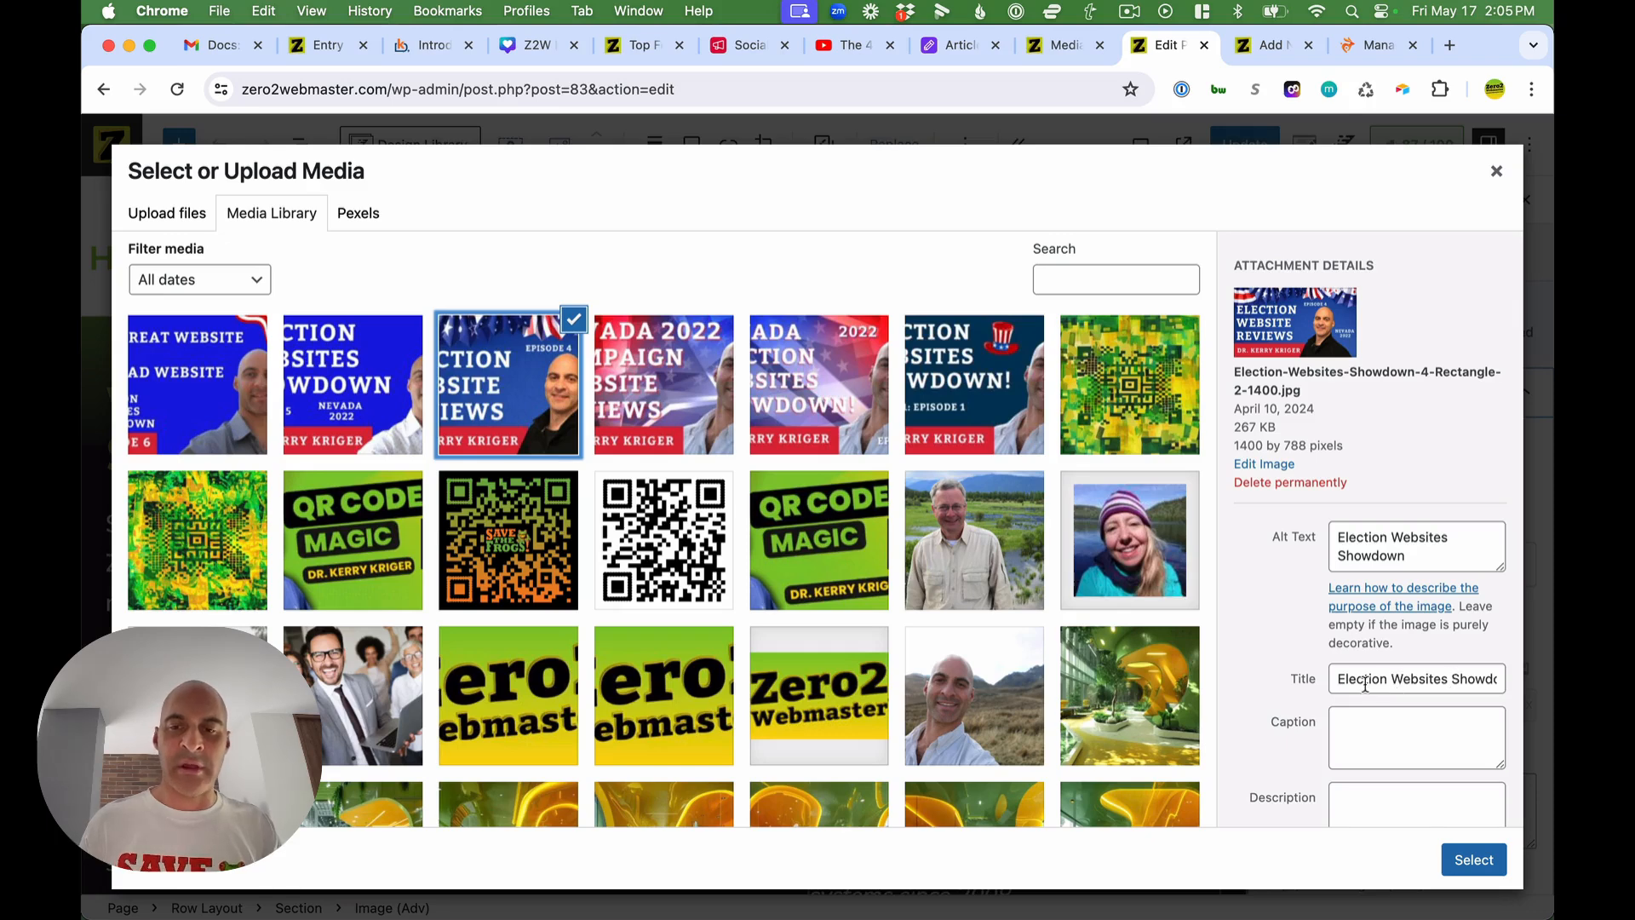
Search the media library for "election".
left_click(1151, 274)
type("elect")
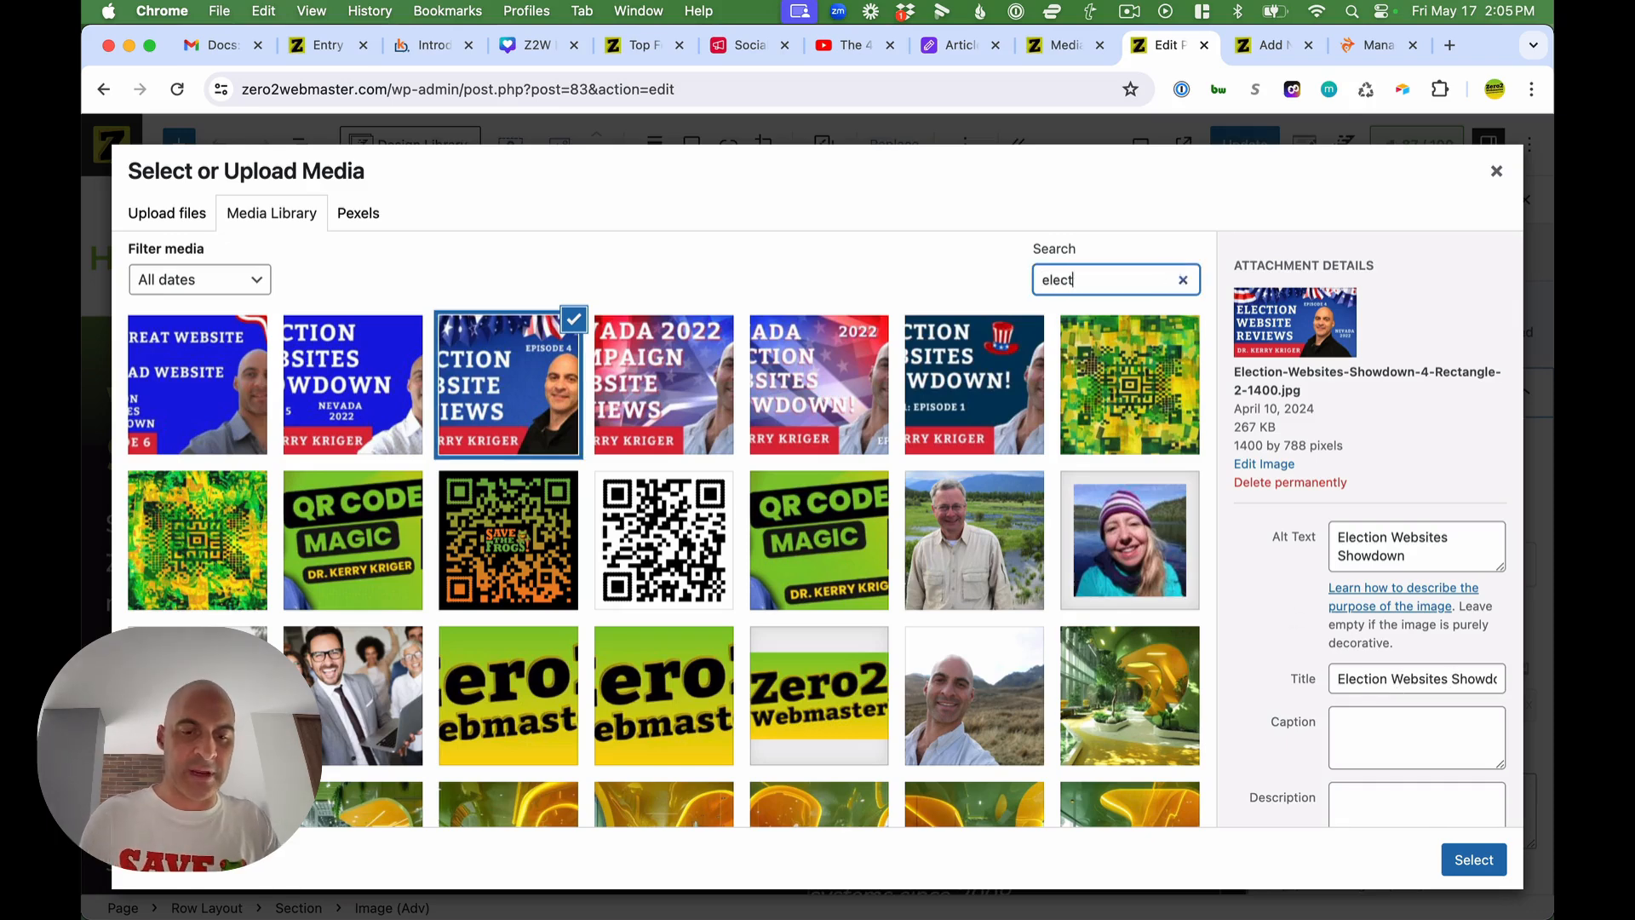
type("ion")
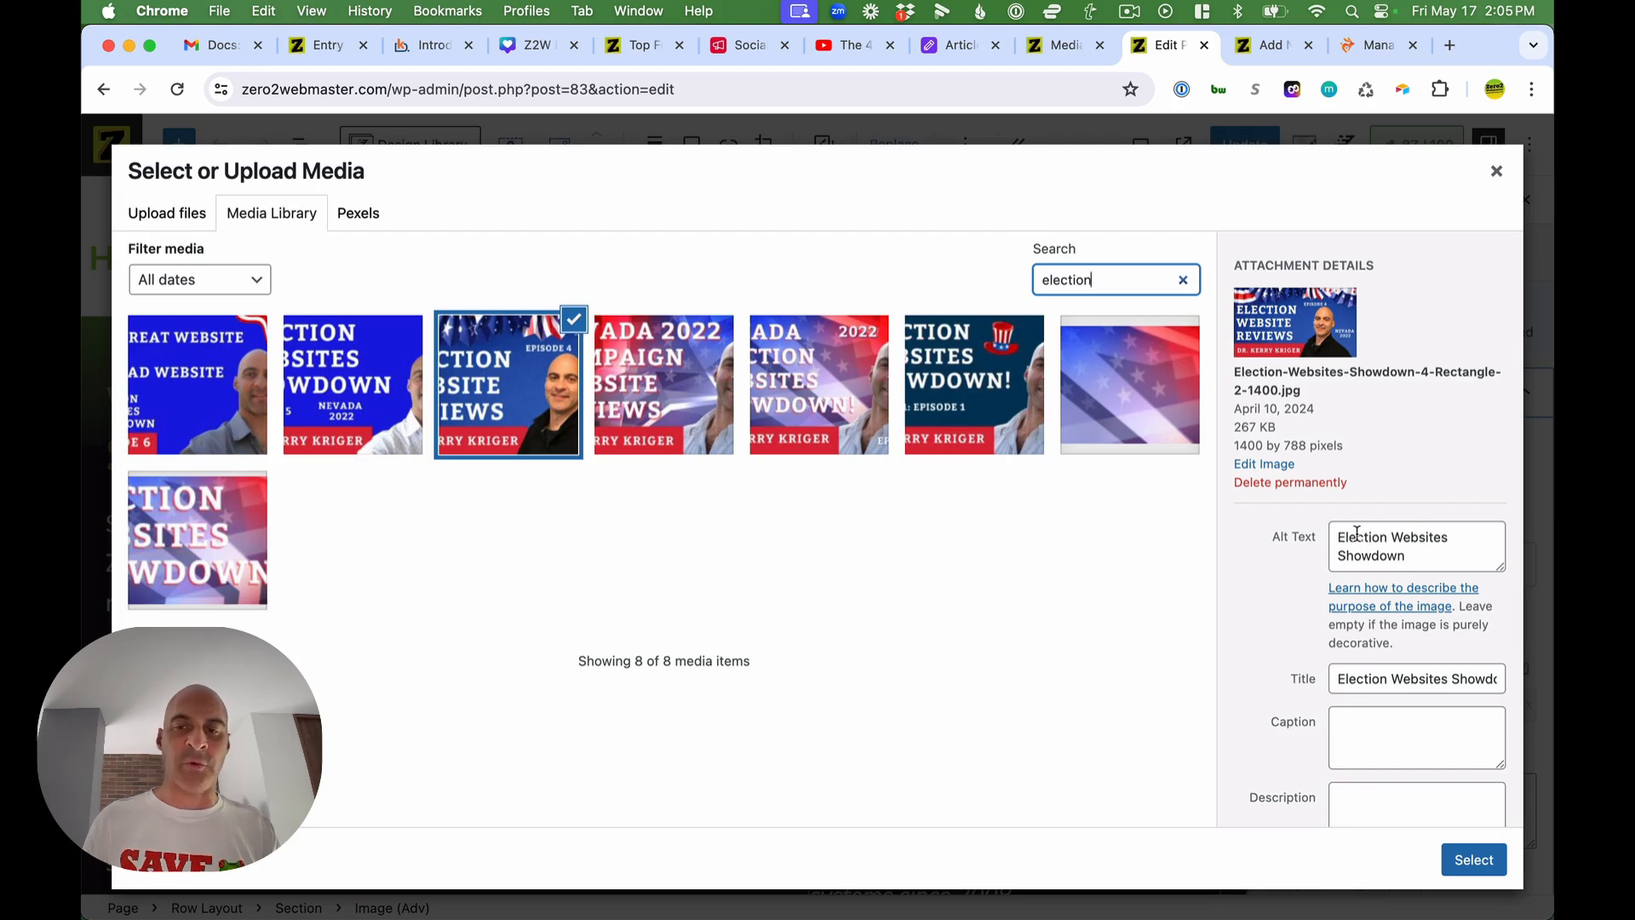
Append "yunh" to the Episode 4 image's alt text and search the media library for that word.
left_click(1427, 556)
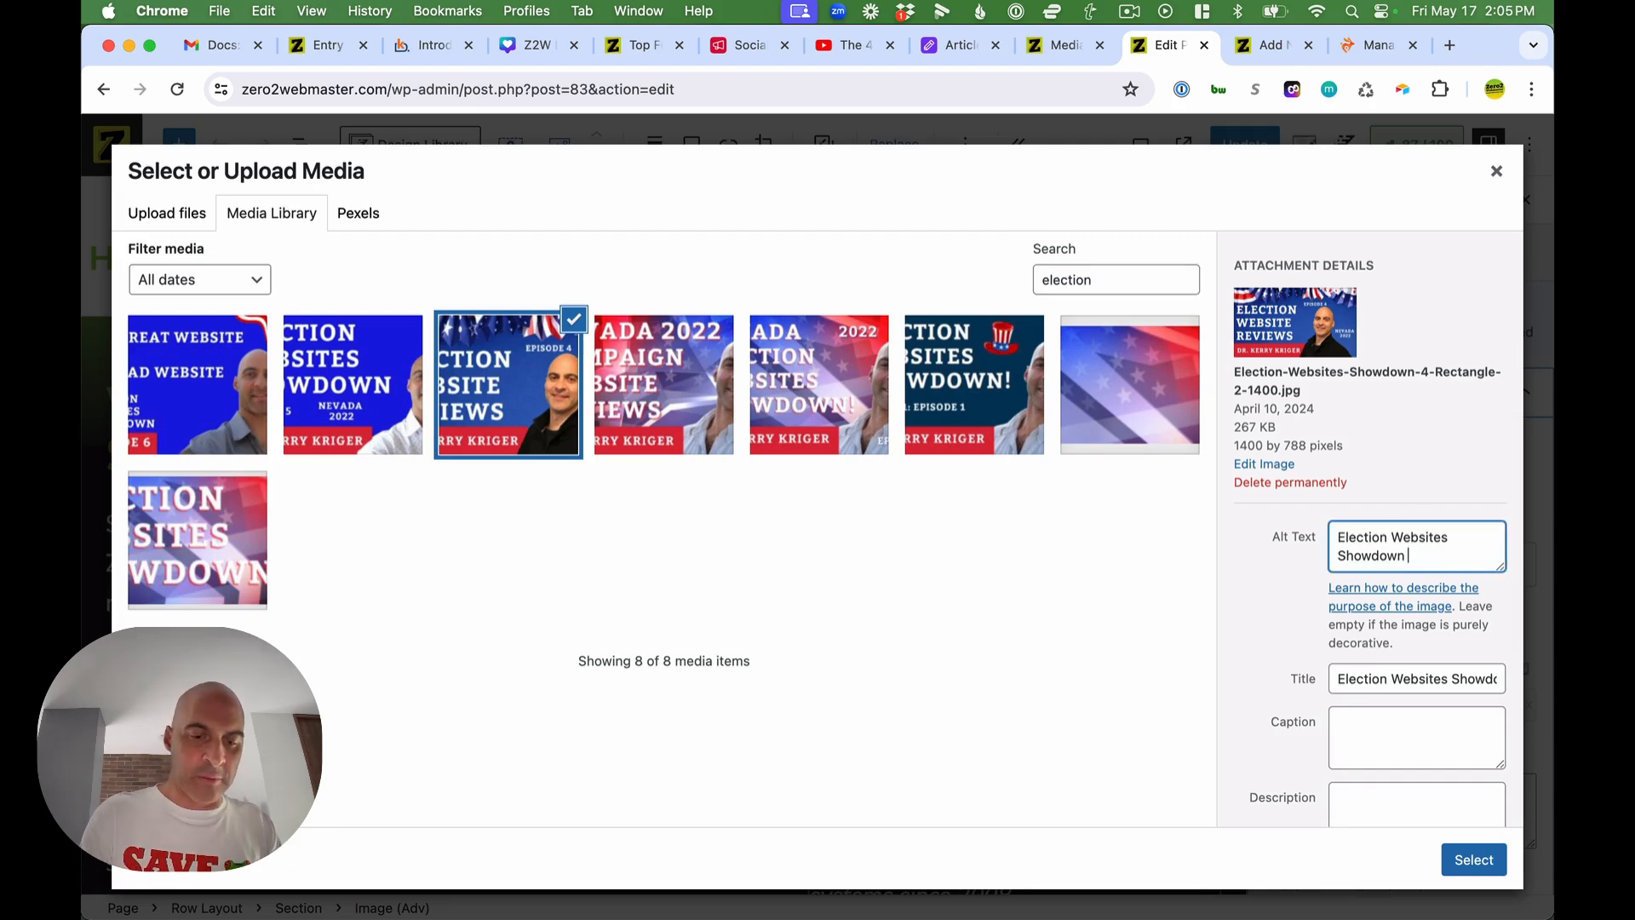
type("yu")
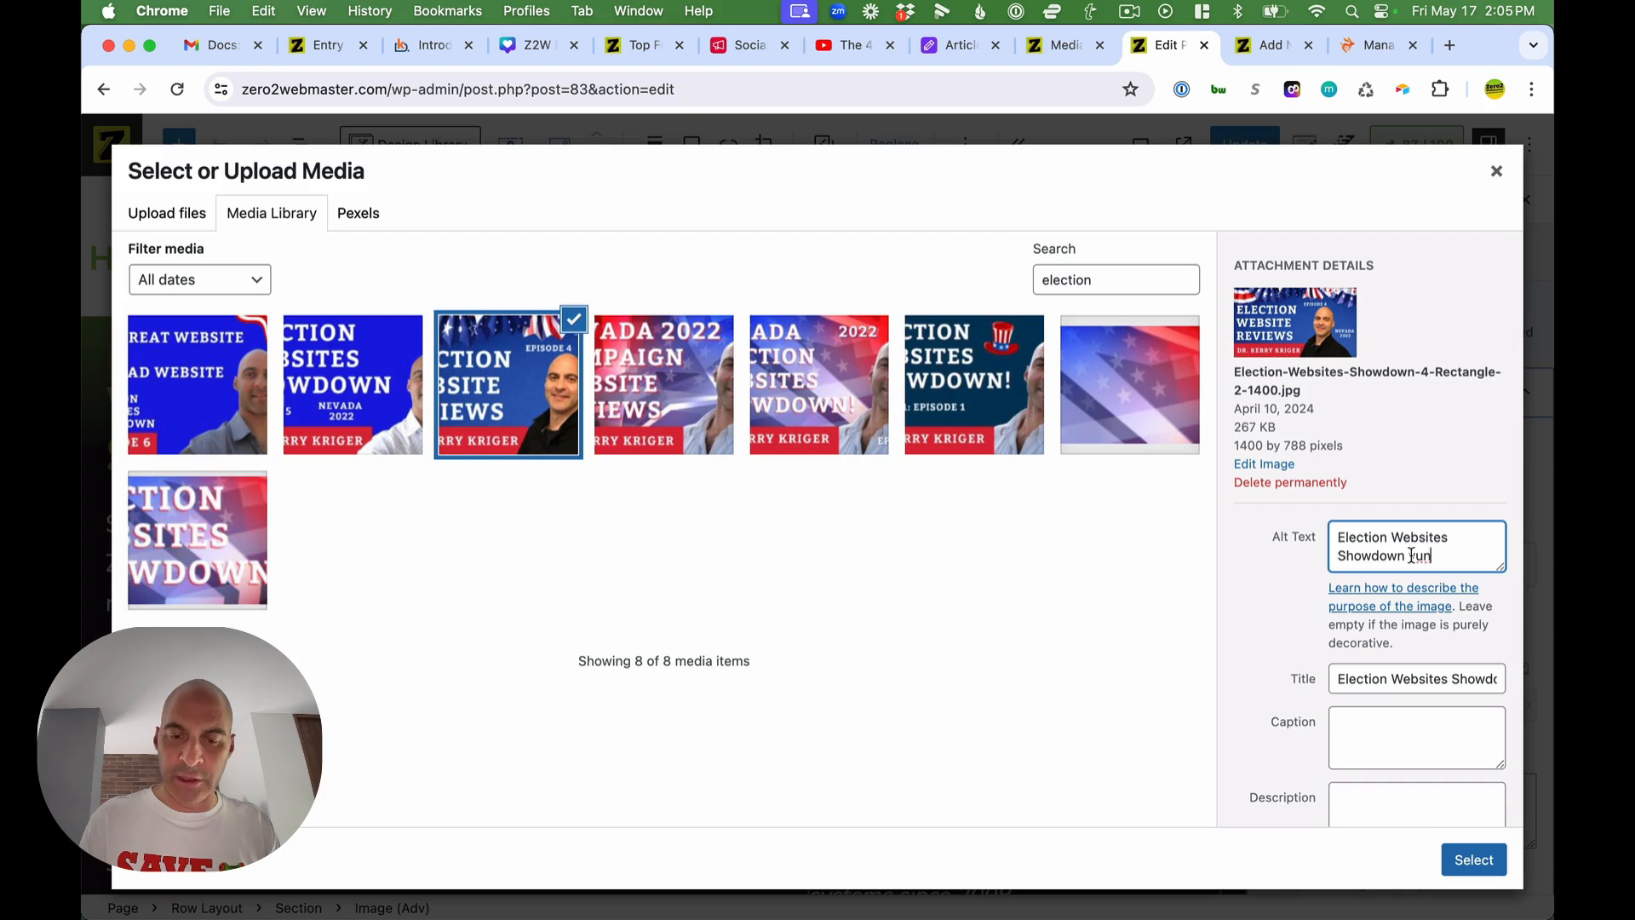
type("nh")
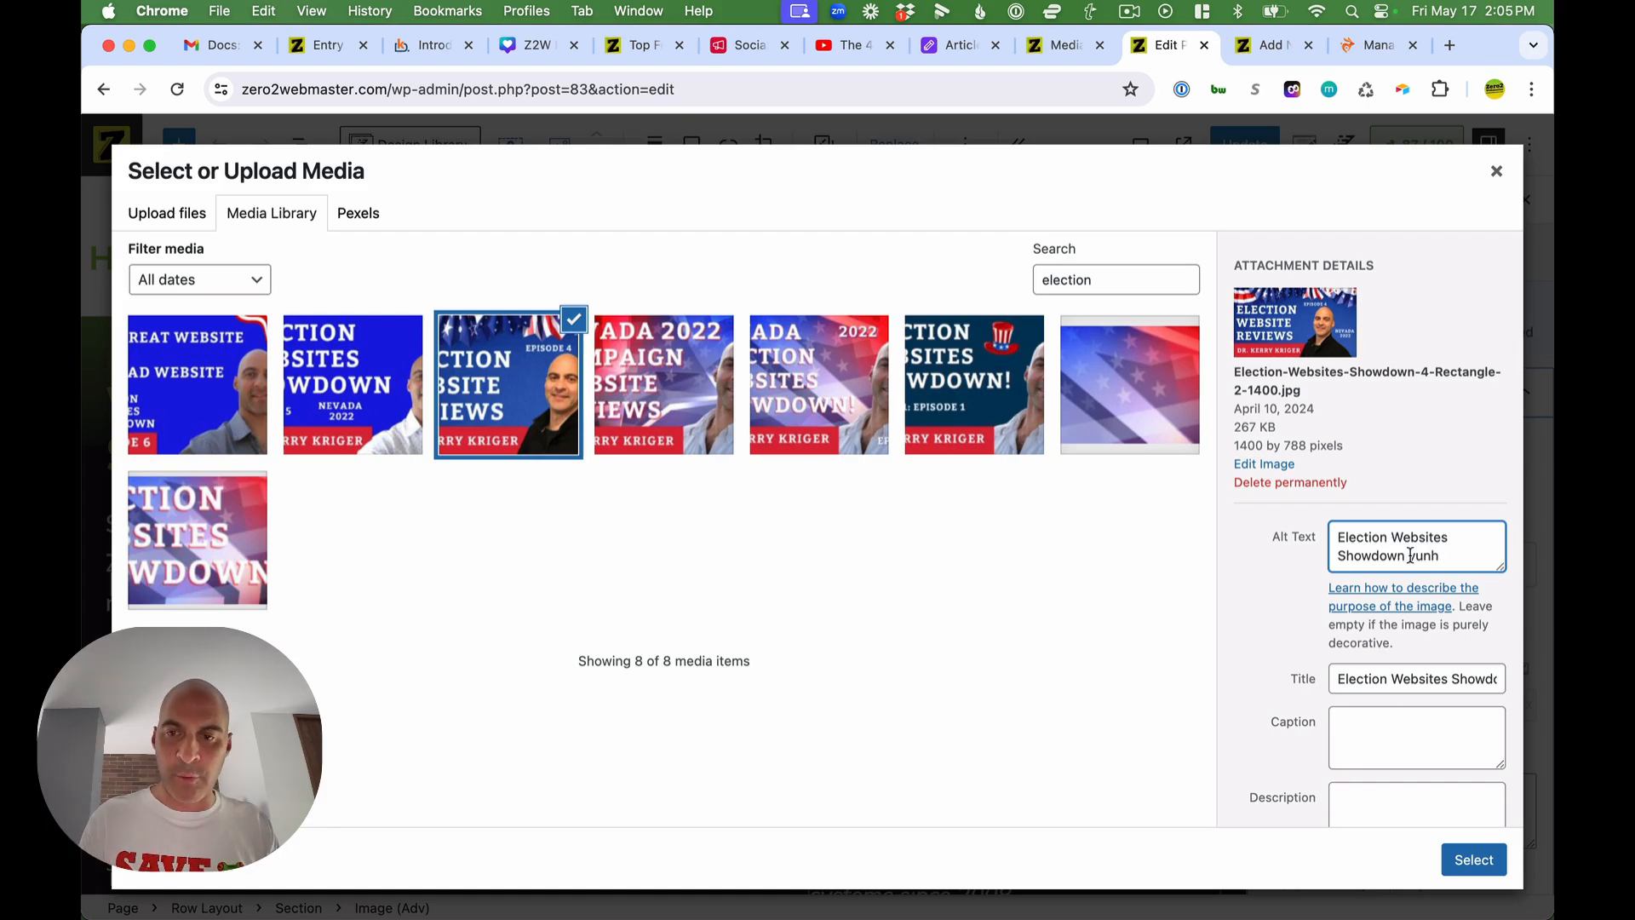
left_click_drag(1409, 555, 1447, 559)
key("super+c")
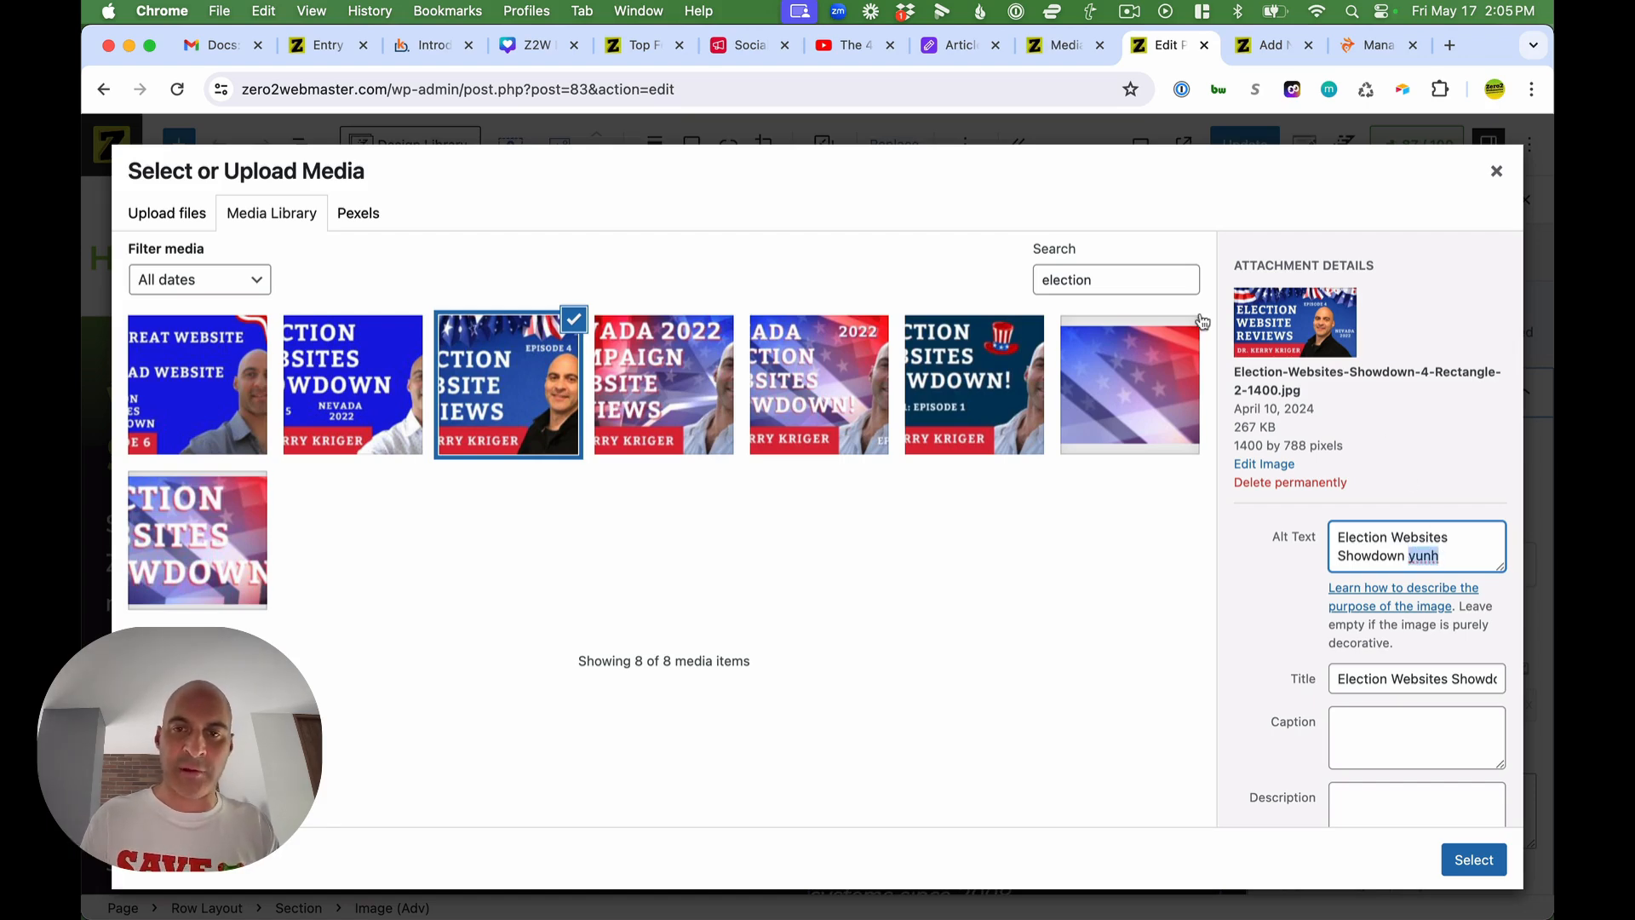
double_click(1154, 277)
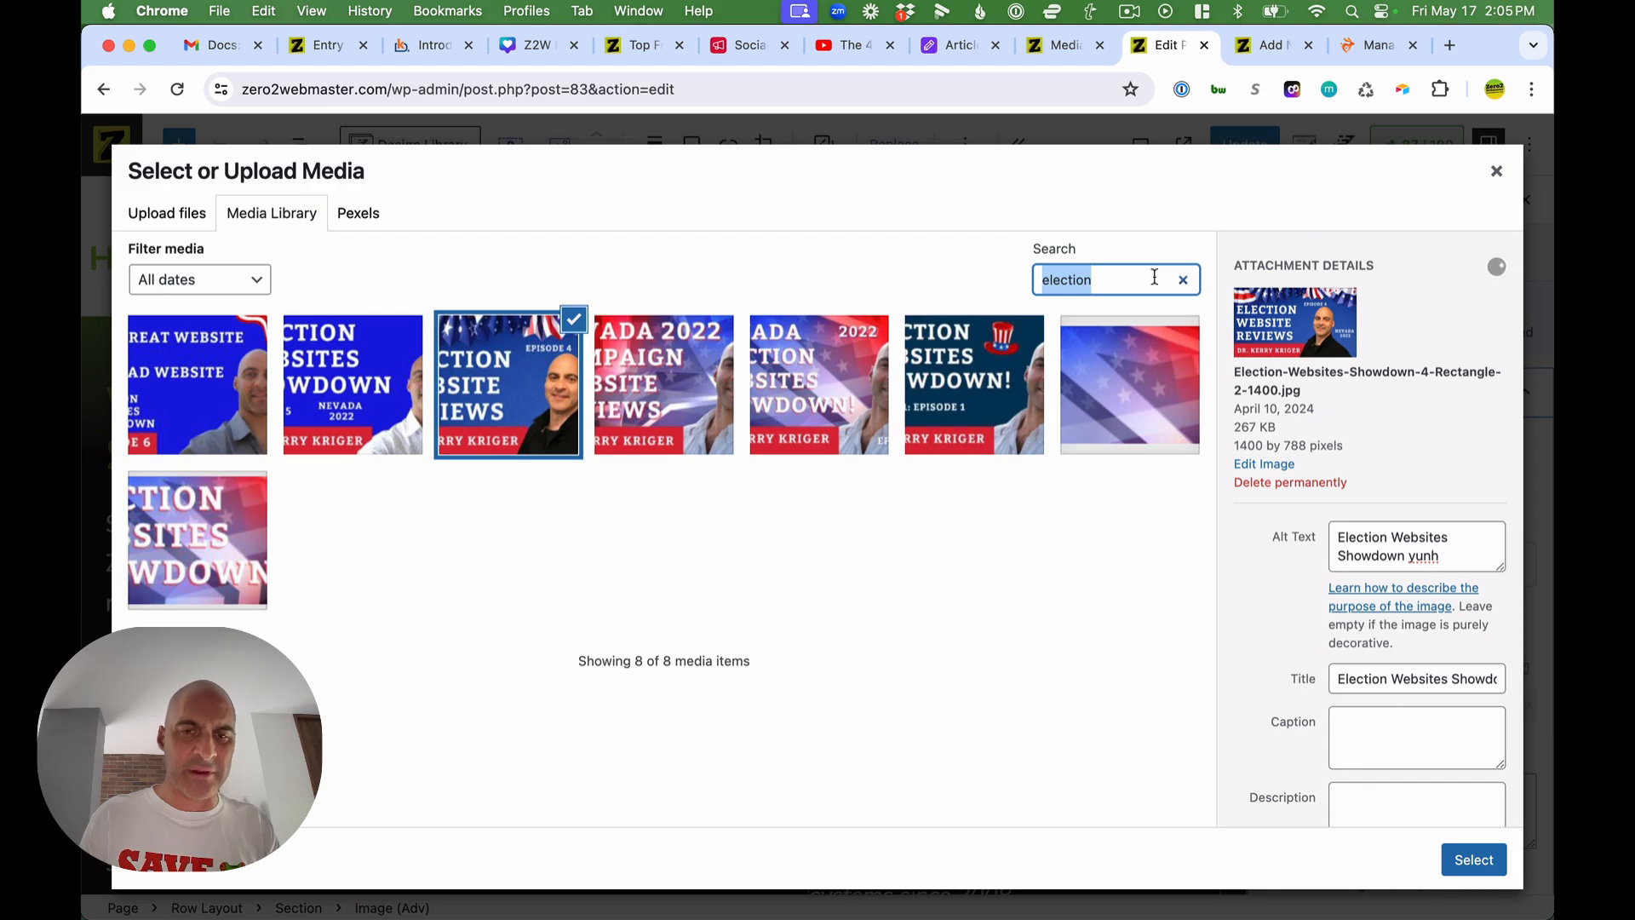
key("super+v")
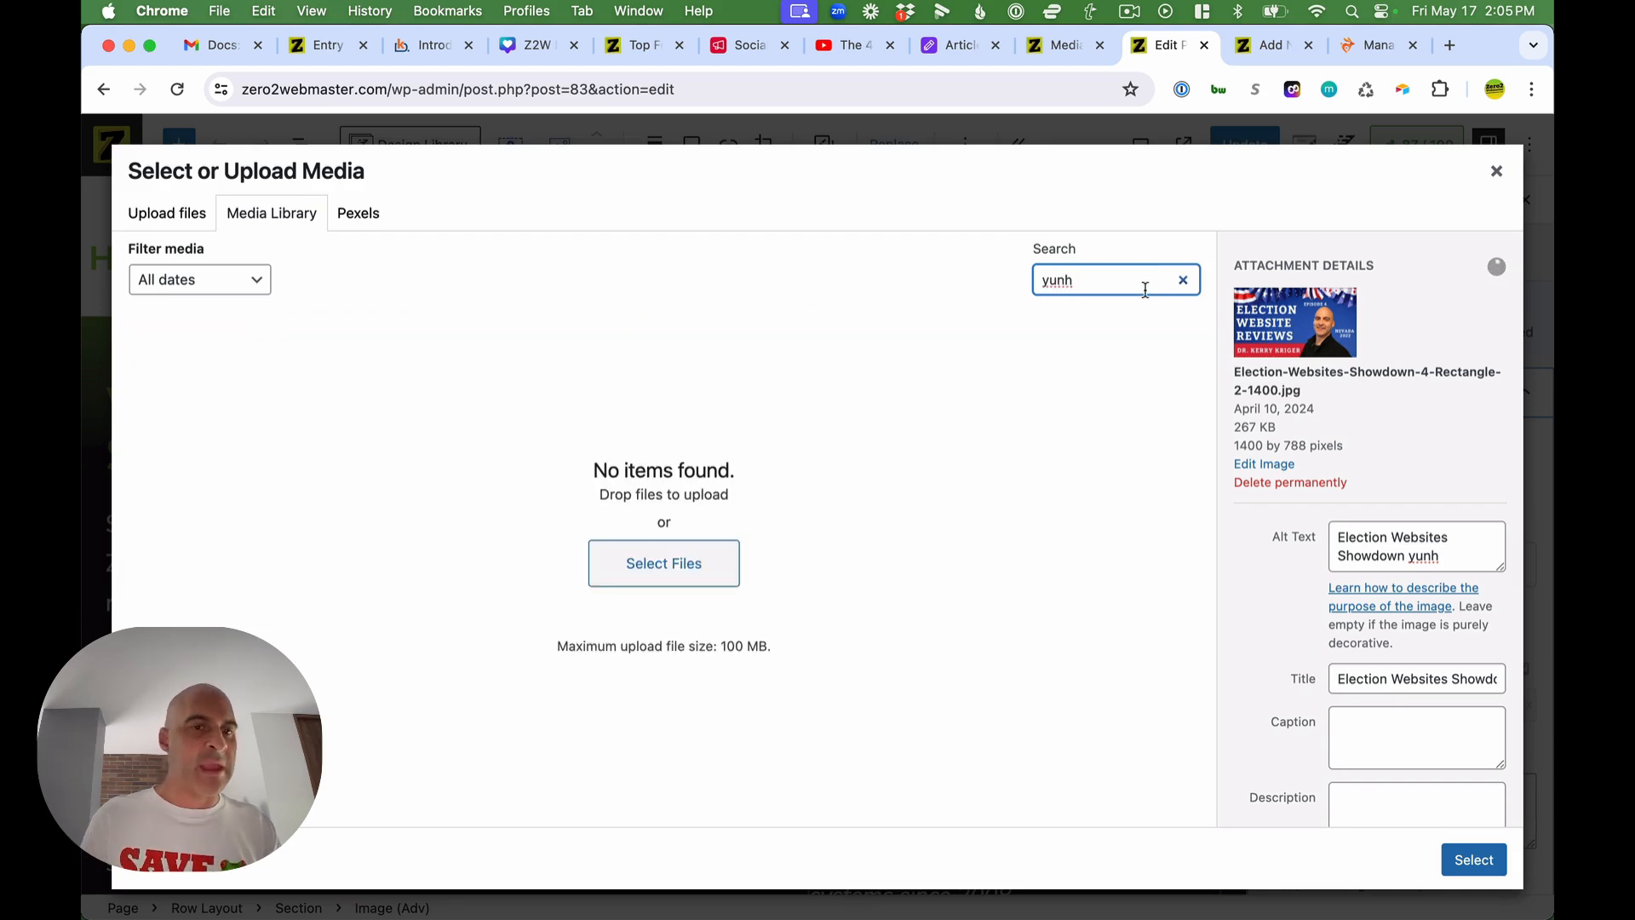
Remove "yunh" from the Episode 4 image's alt text and put it at the start of the image's title.
left_click(1413, 557)
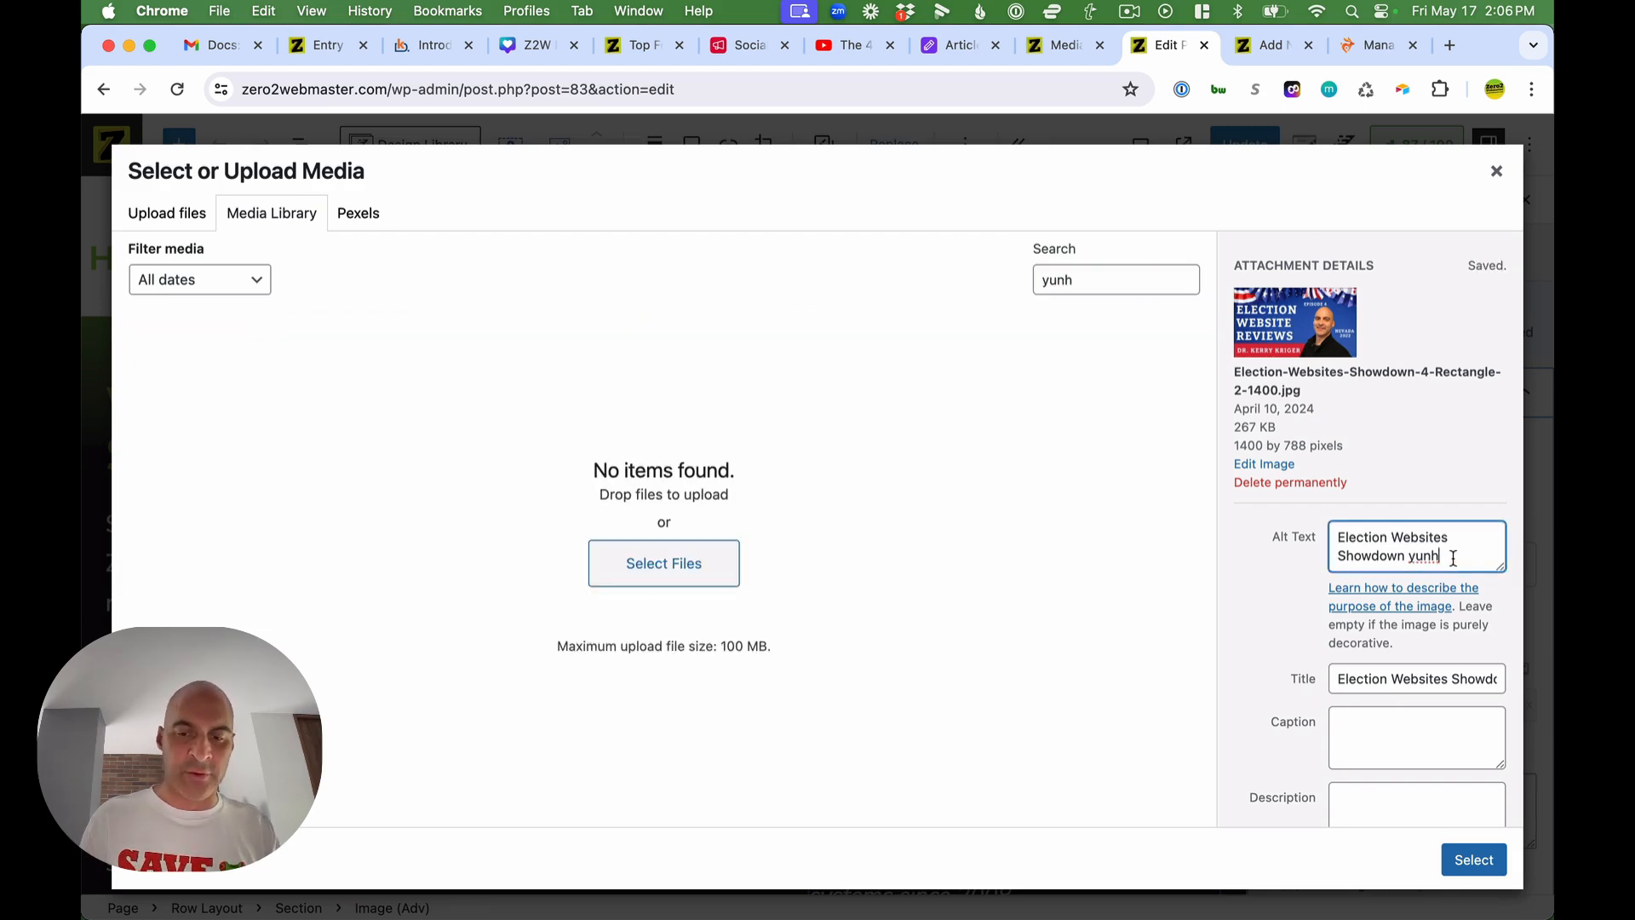
key("BackSpace")
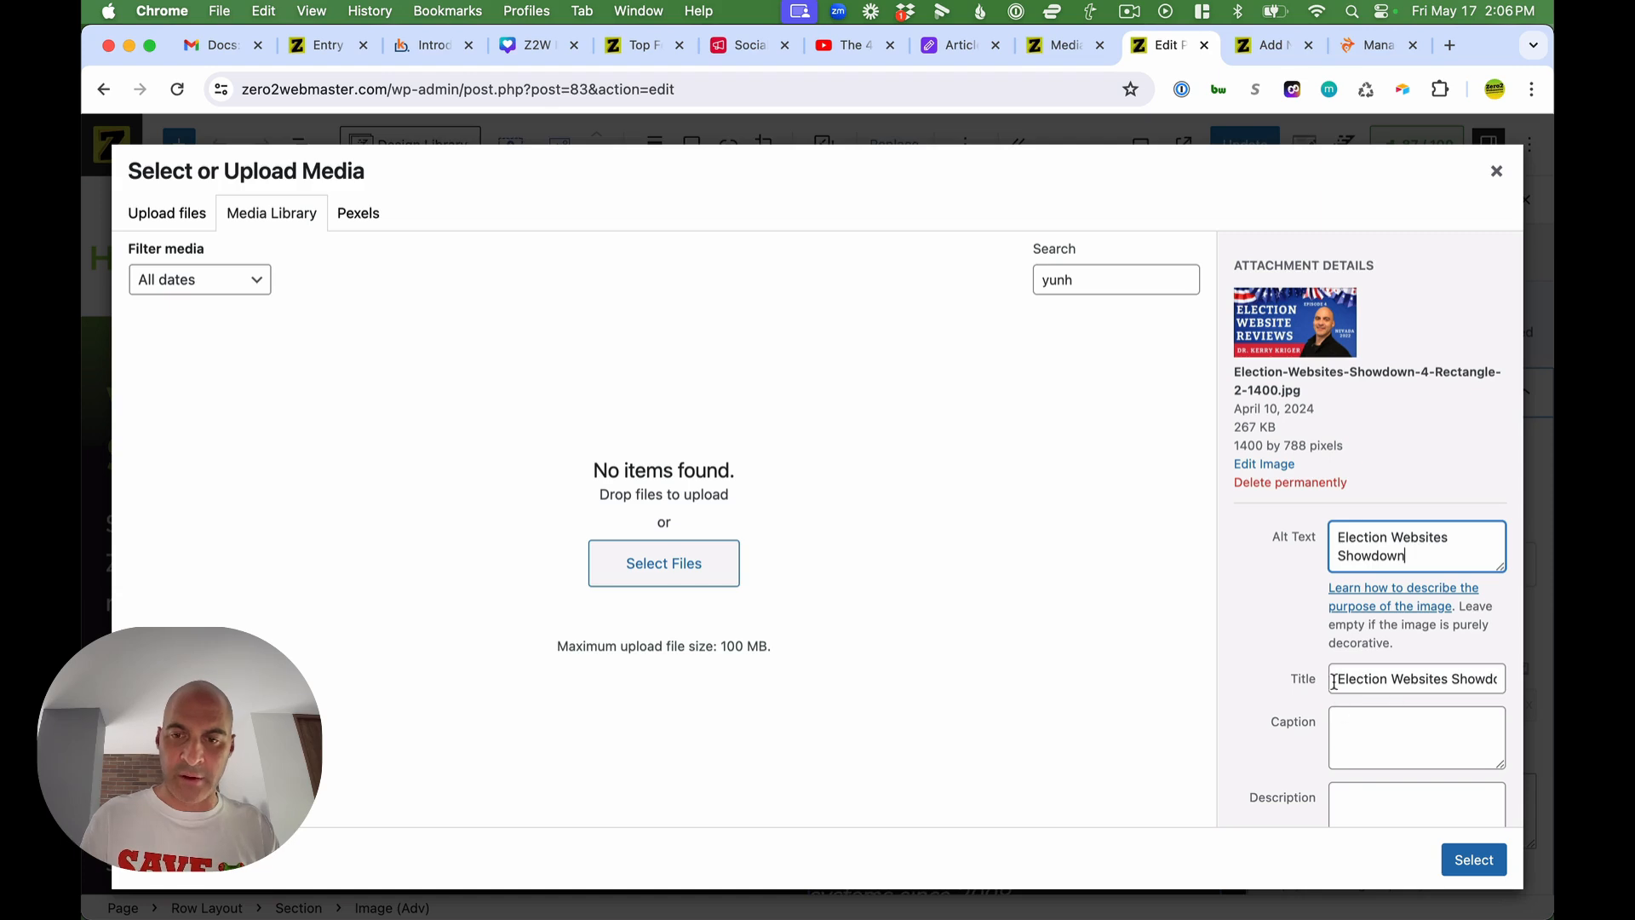
left_click(1337, 679)
type("yunh")
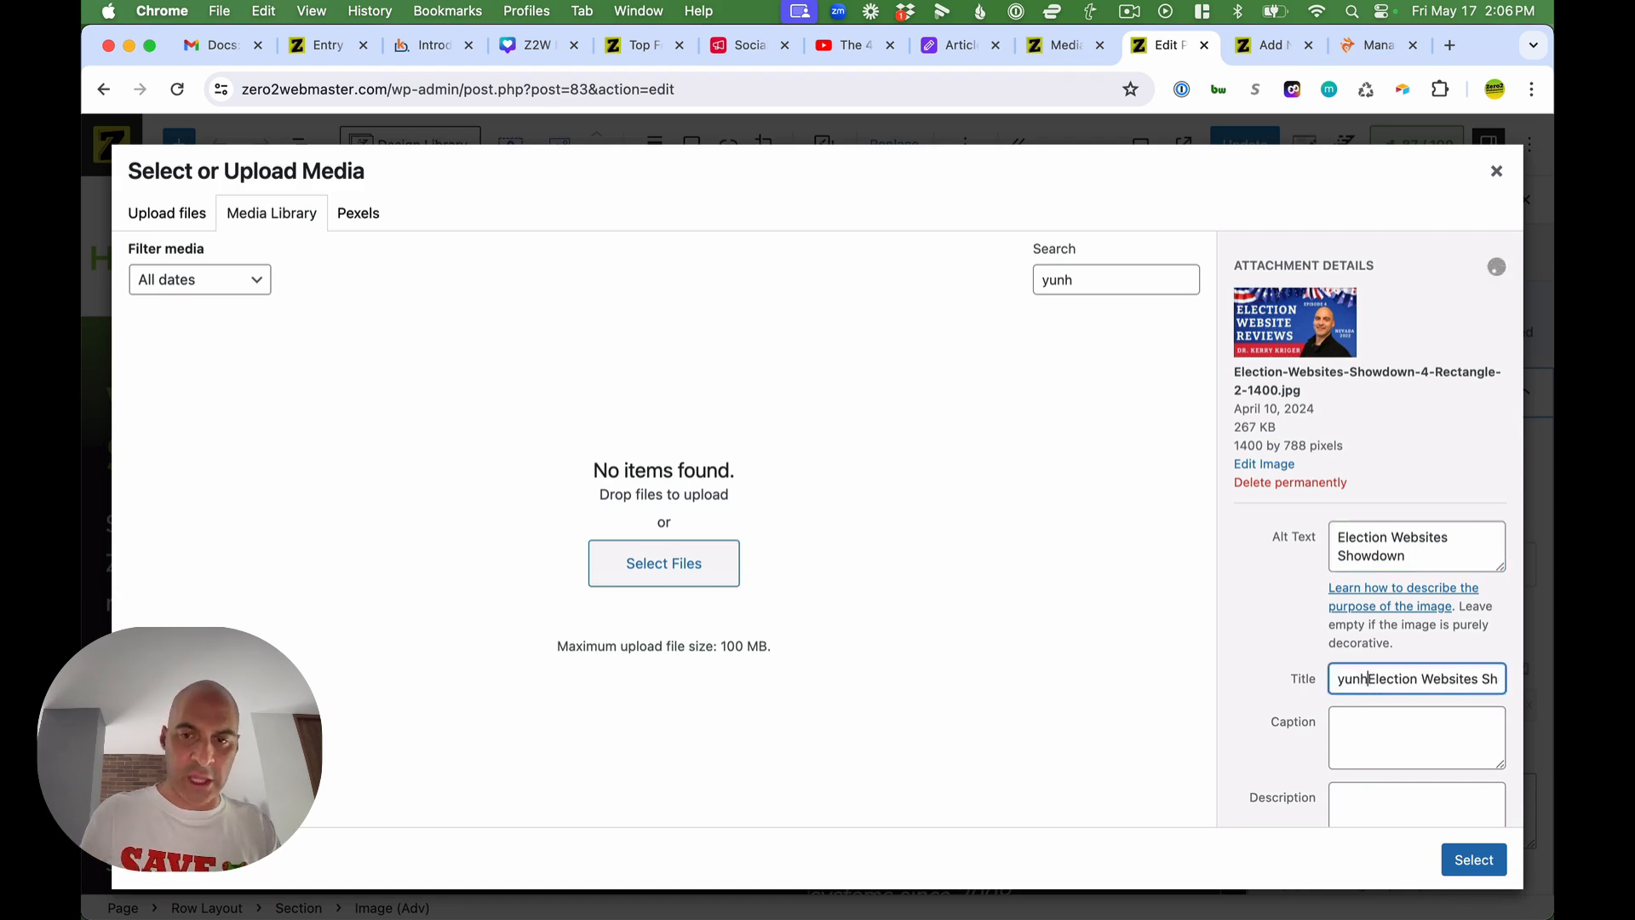
Clear the media library search and search again for "yunh".
left_click(1091, 284)
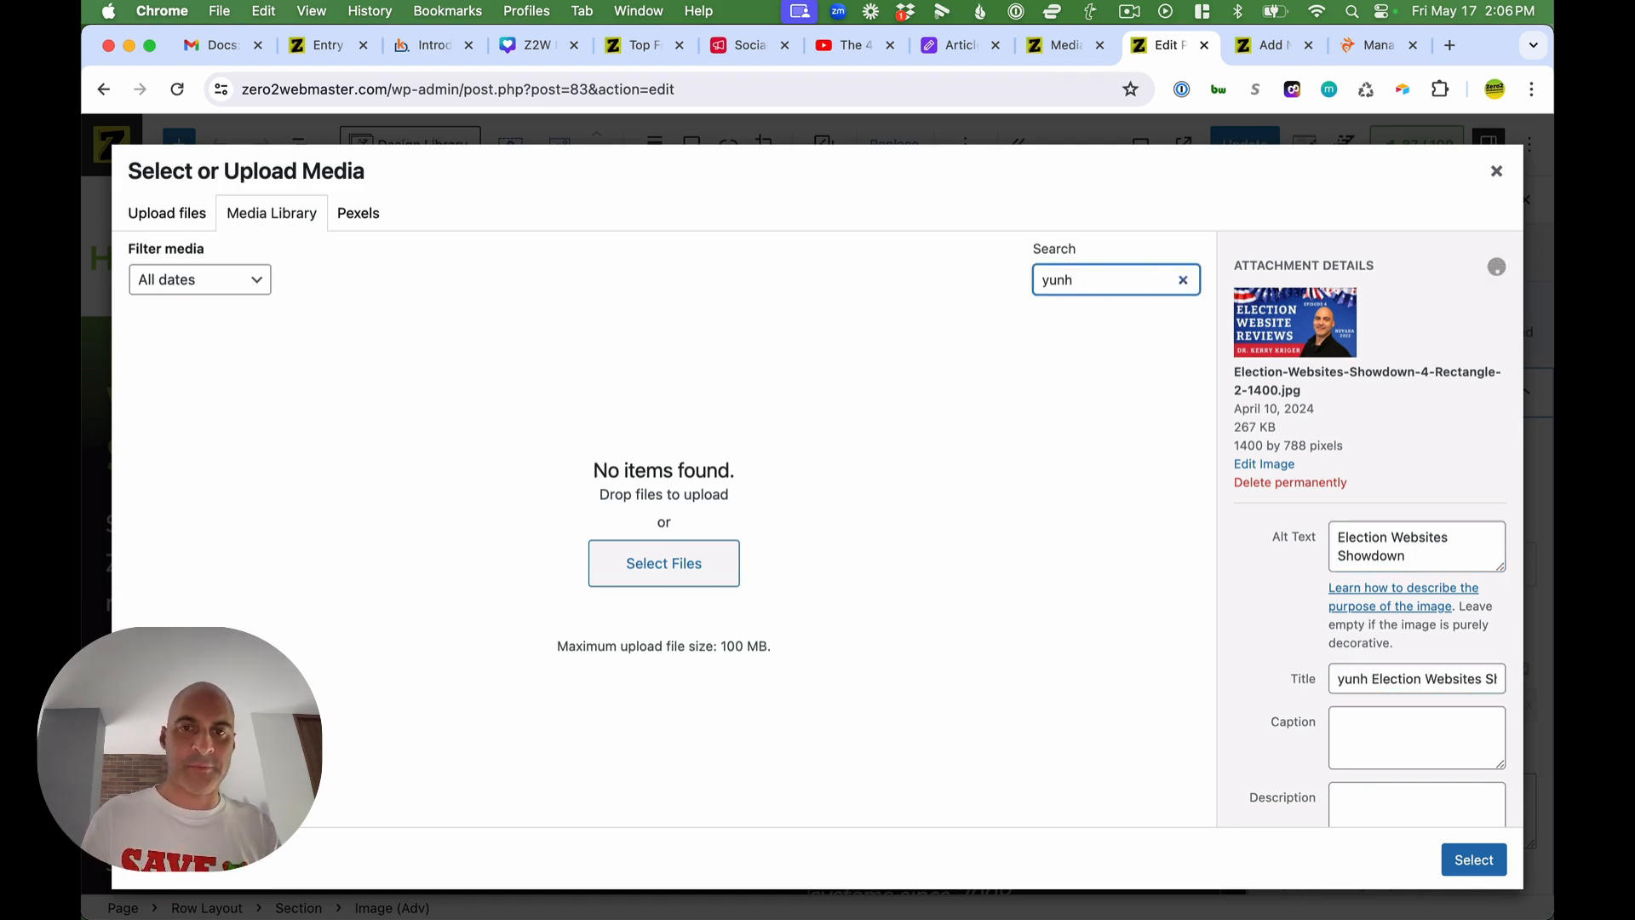
key("BackSpace")
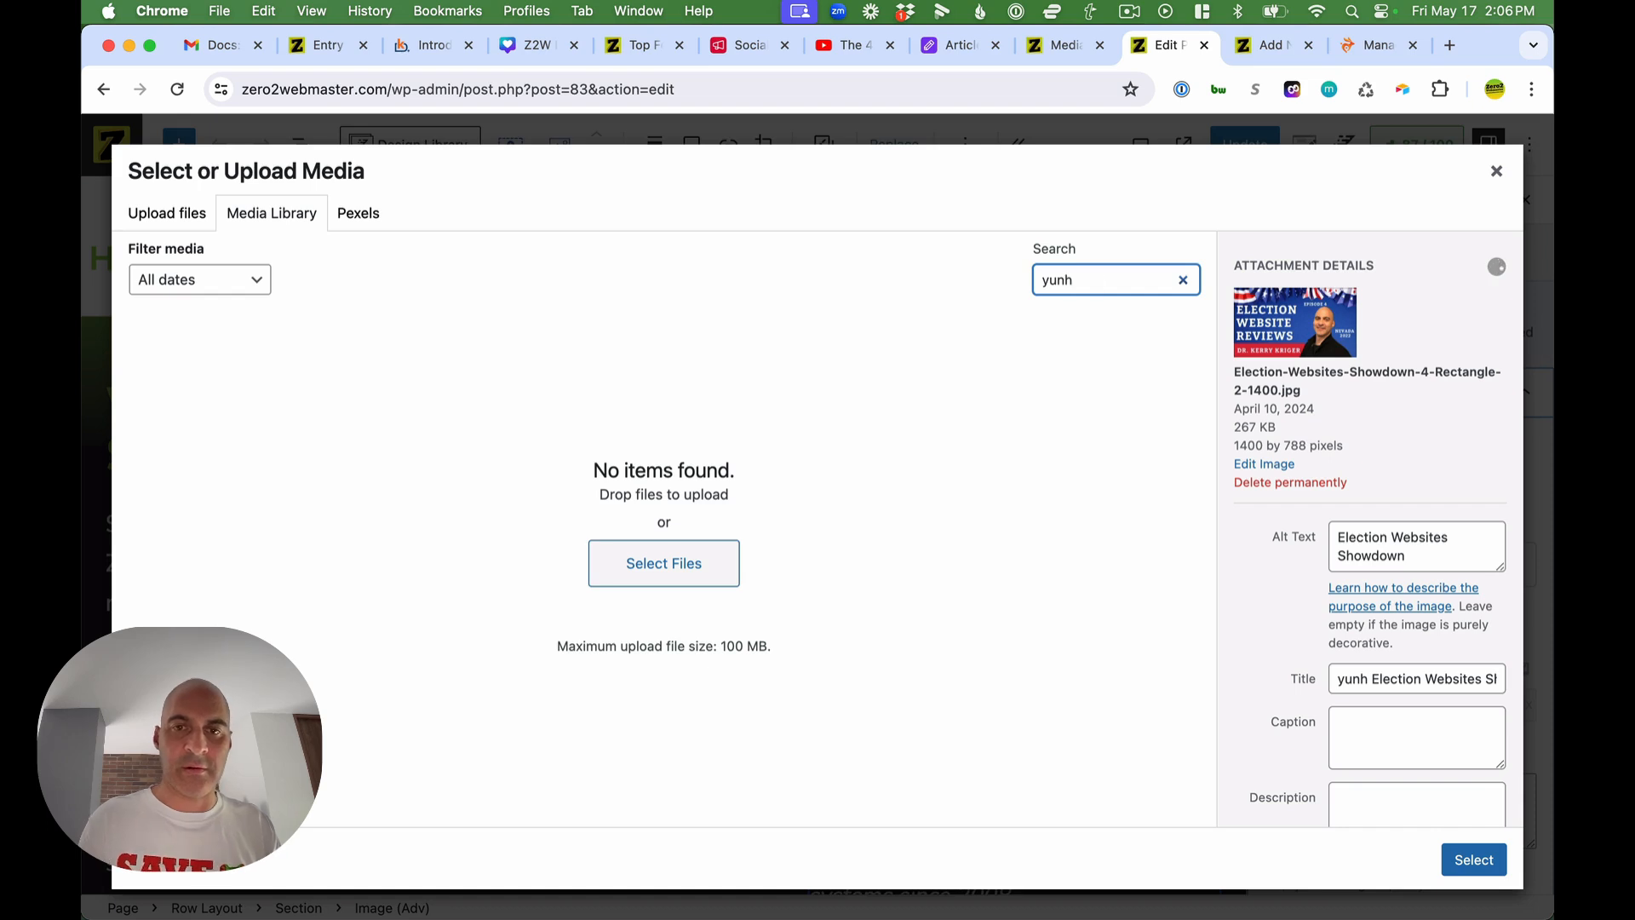
left_click(1090, 285)
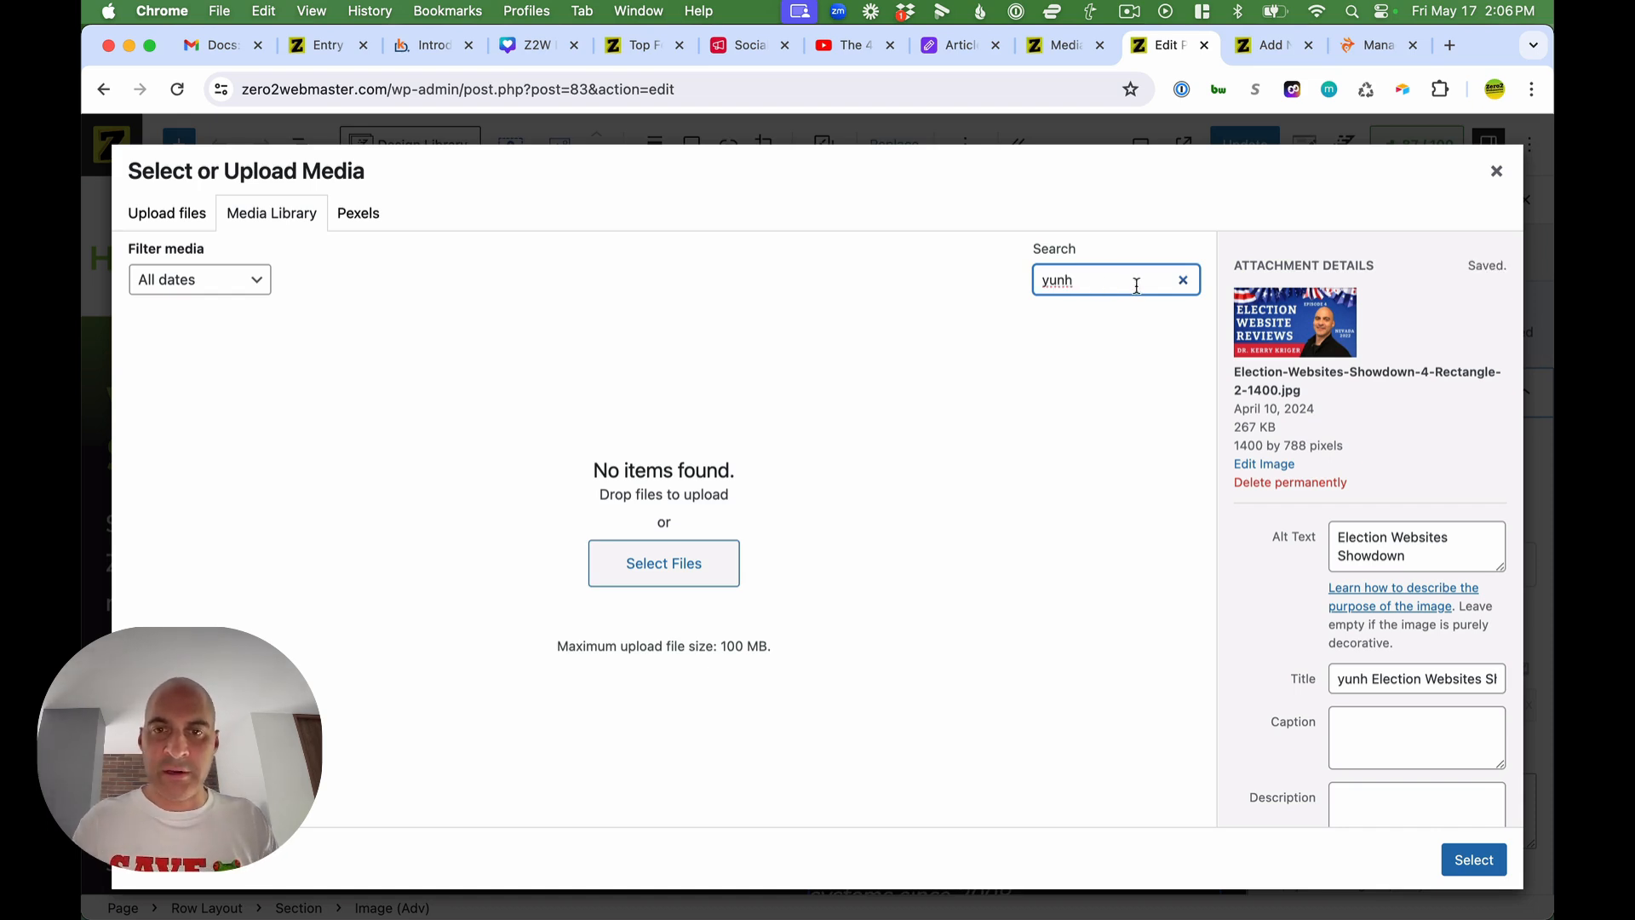
double_click(1111, 282)
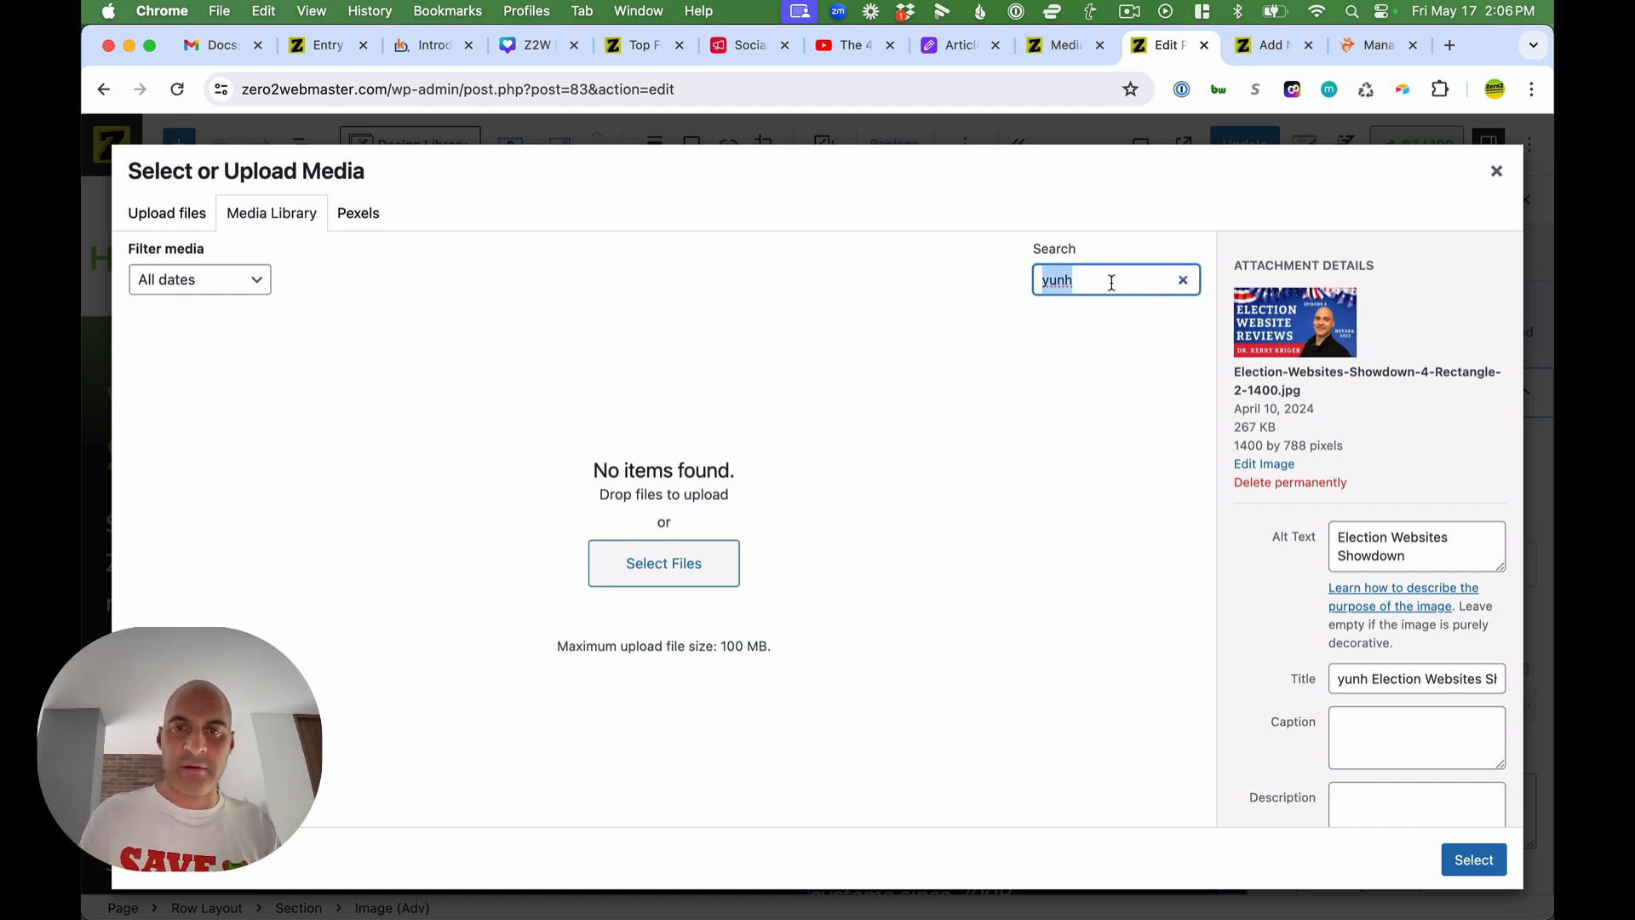
key("BackSpace")
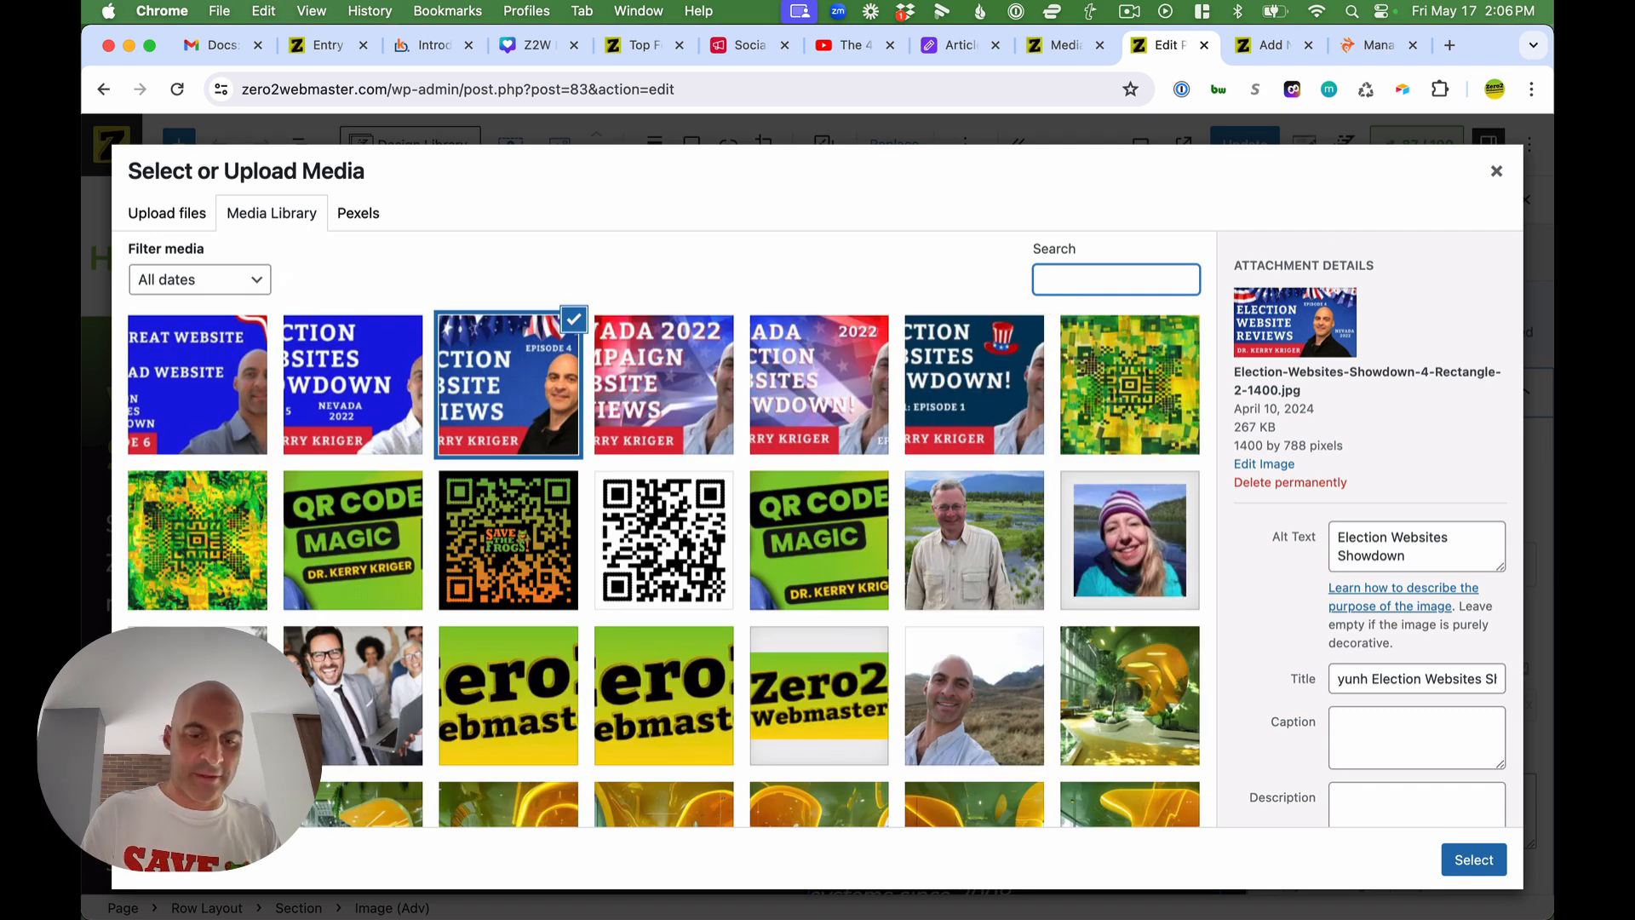
type("yunh")
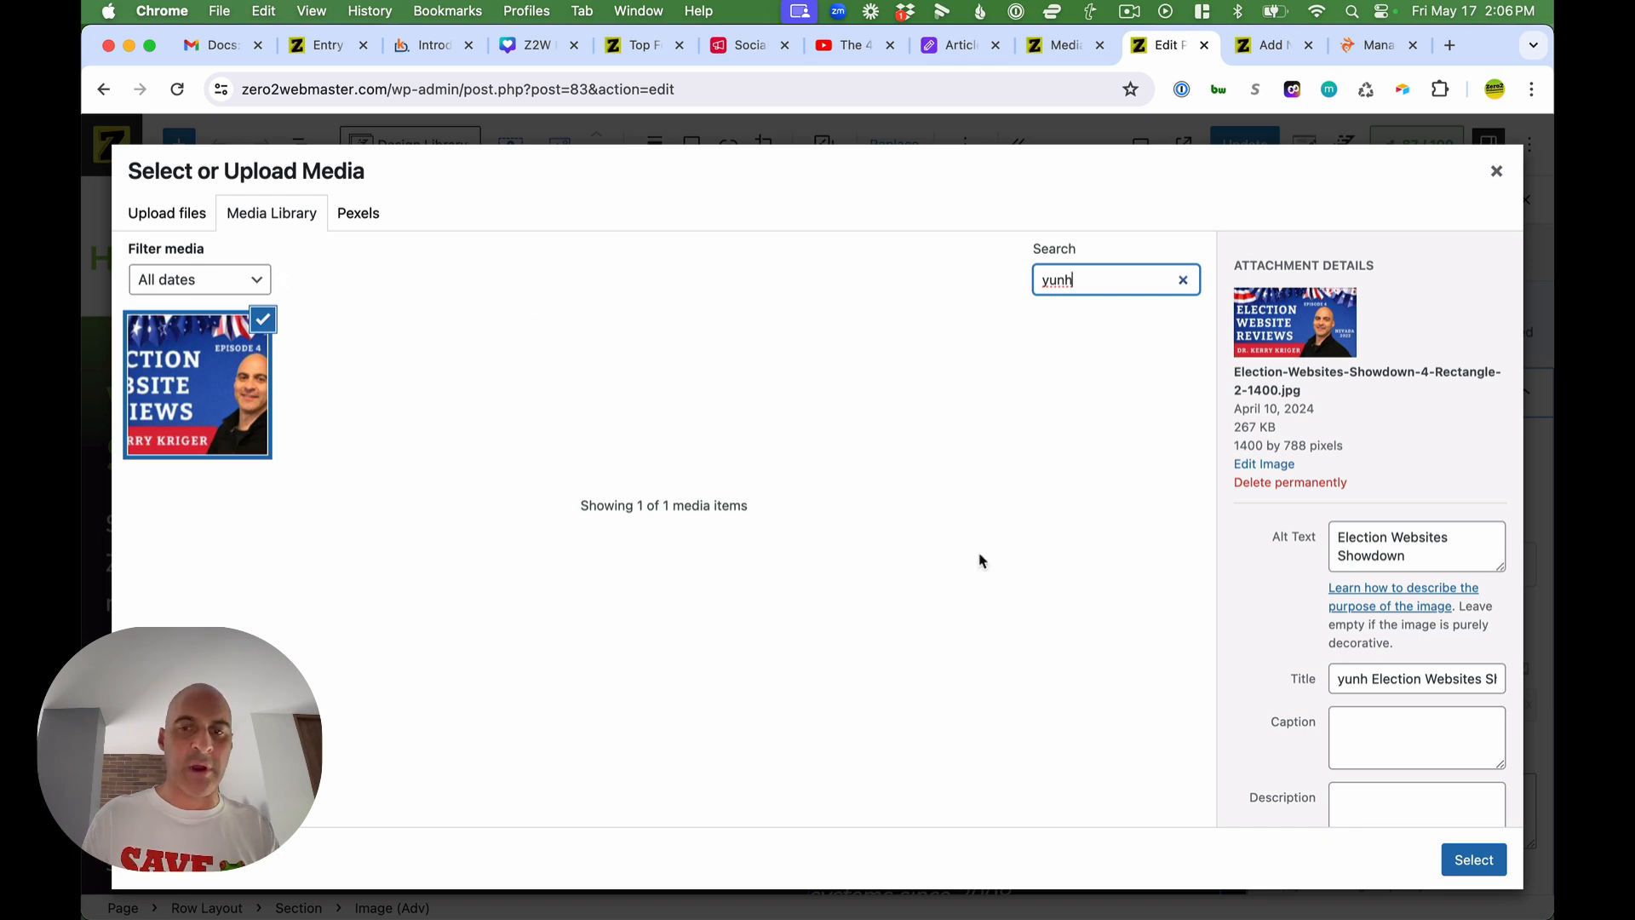
Replace "yunh" at the start of the Episode 4 image's title with "UNPUBLISHED".
left_click_drag(1371, 679, 1325, 686)
key("BackSpace")
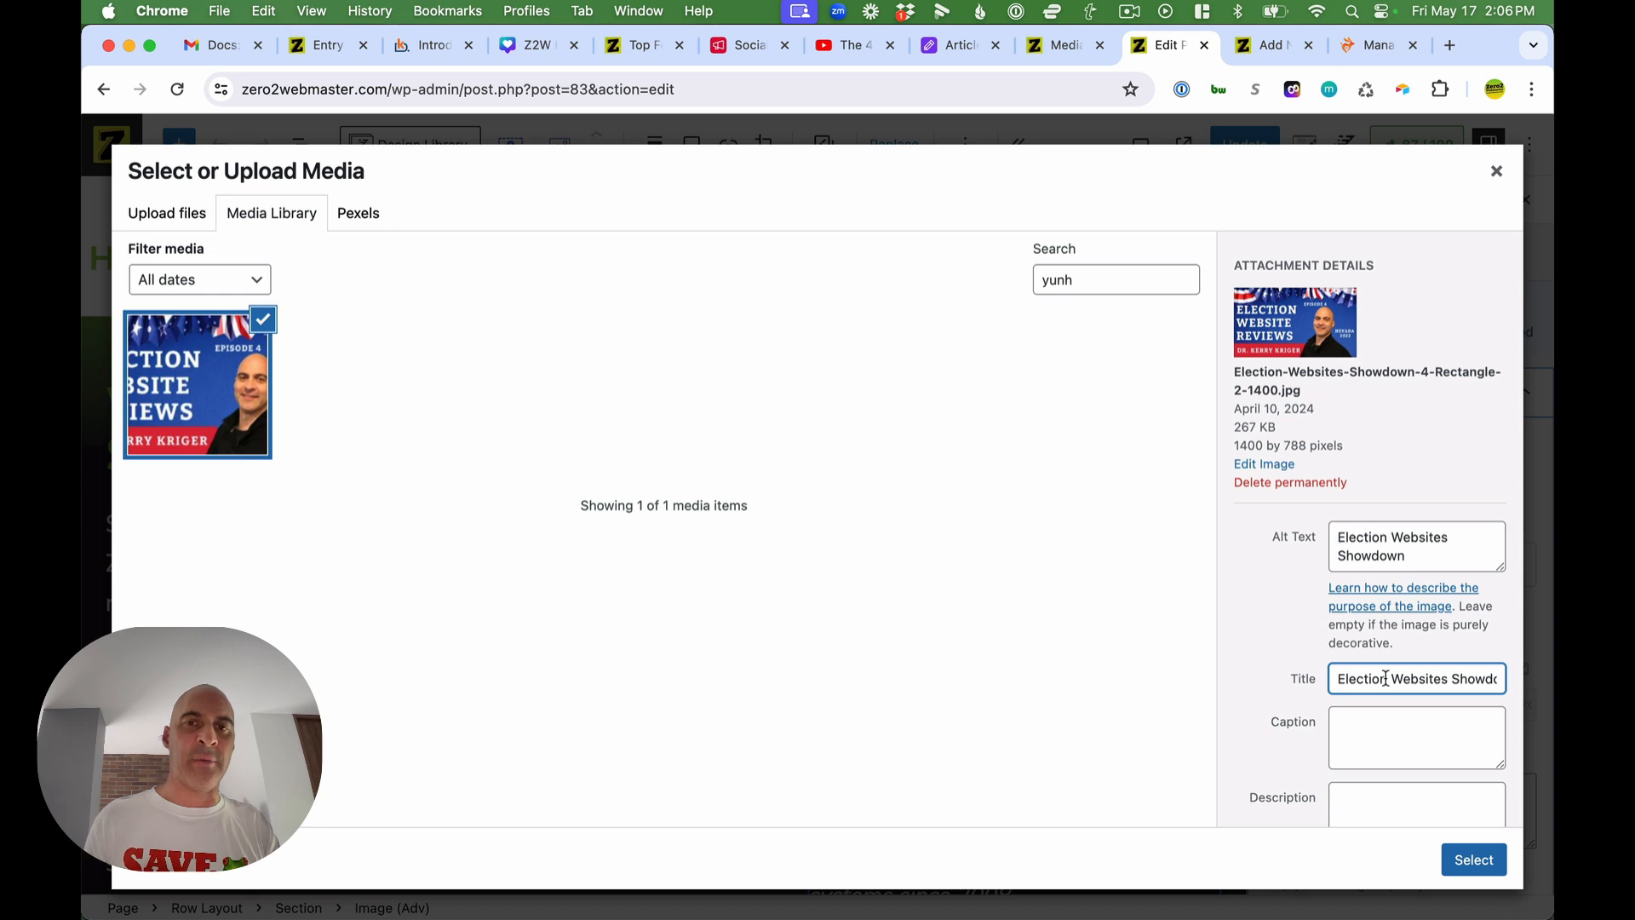
type("UNPUBLISHED Election W")
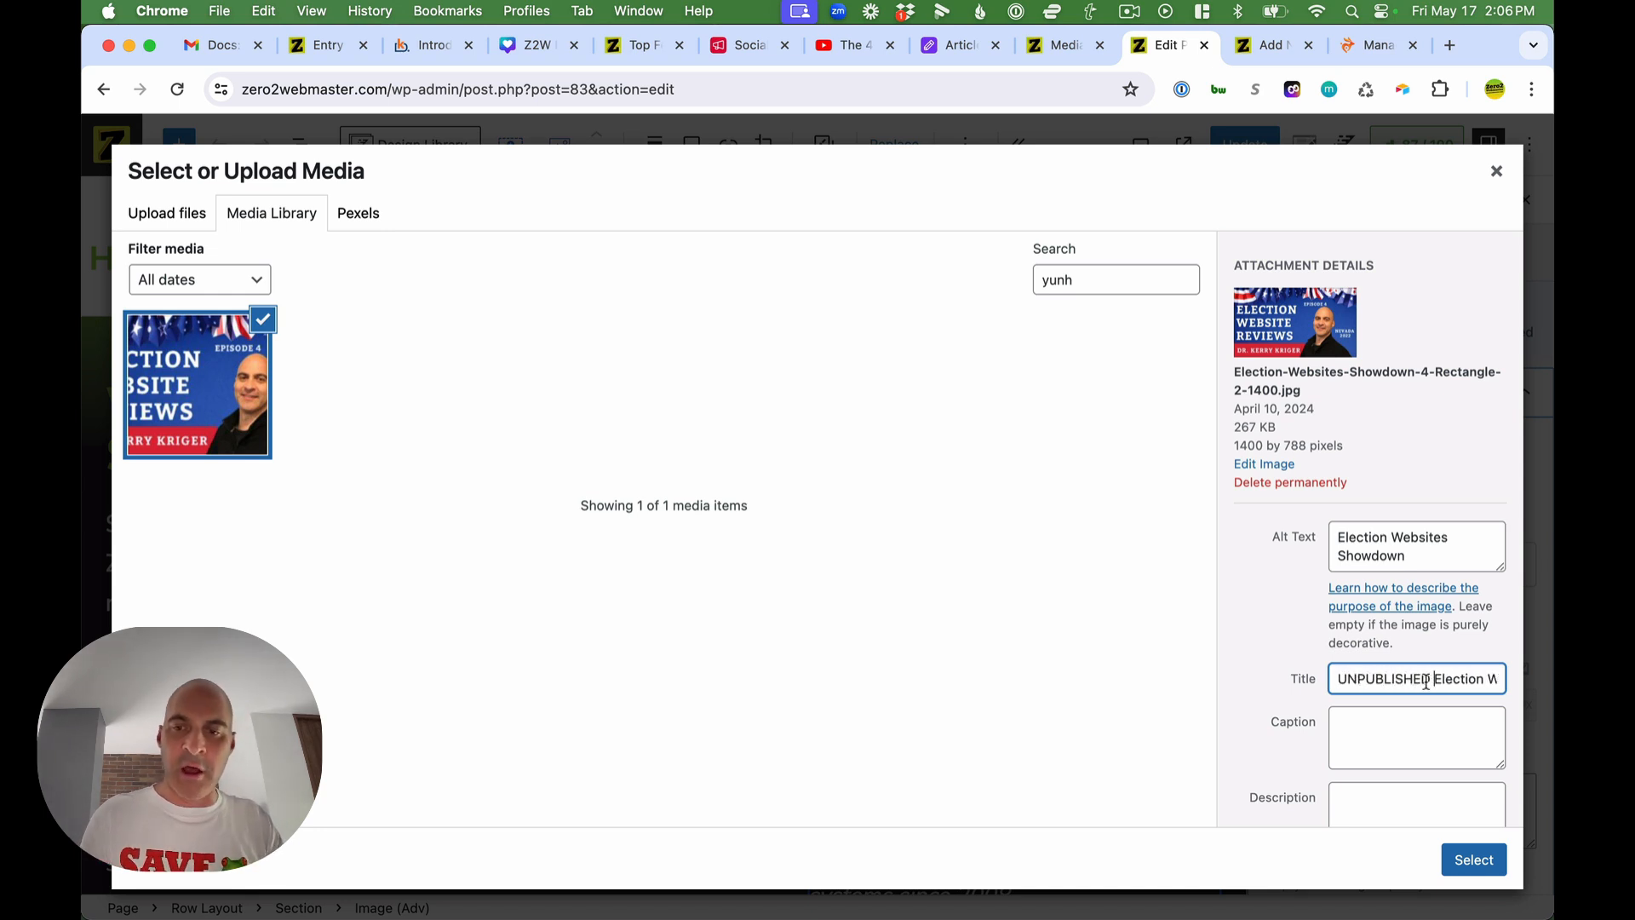
left_click_drag(1435, 675, 1279, 679)
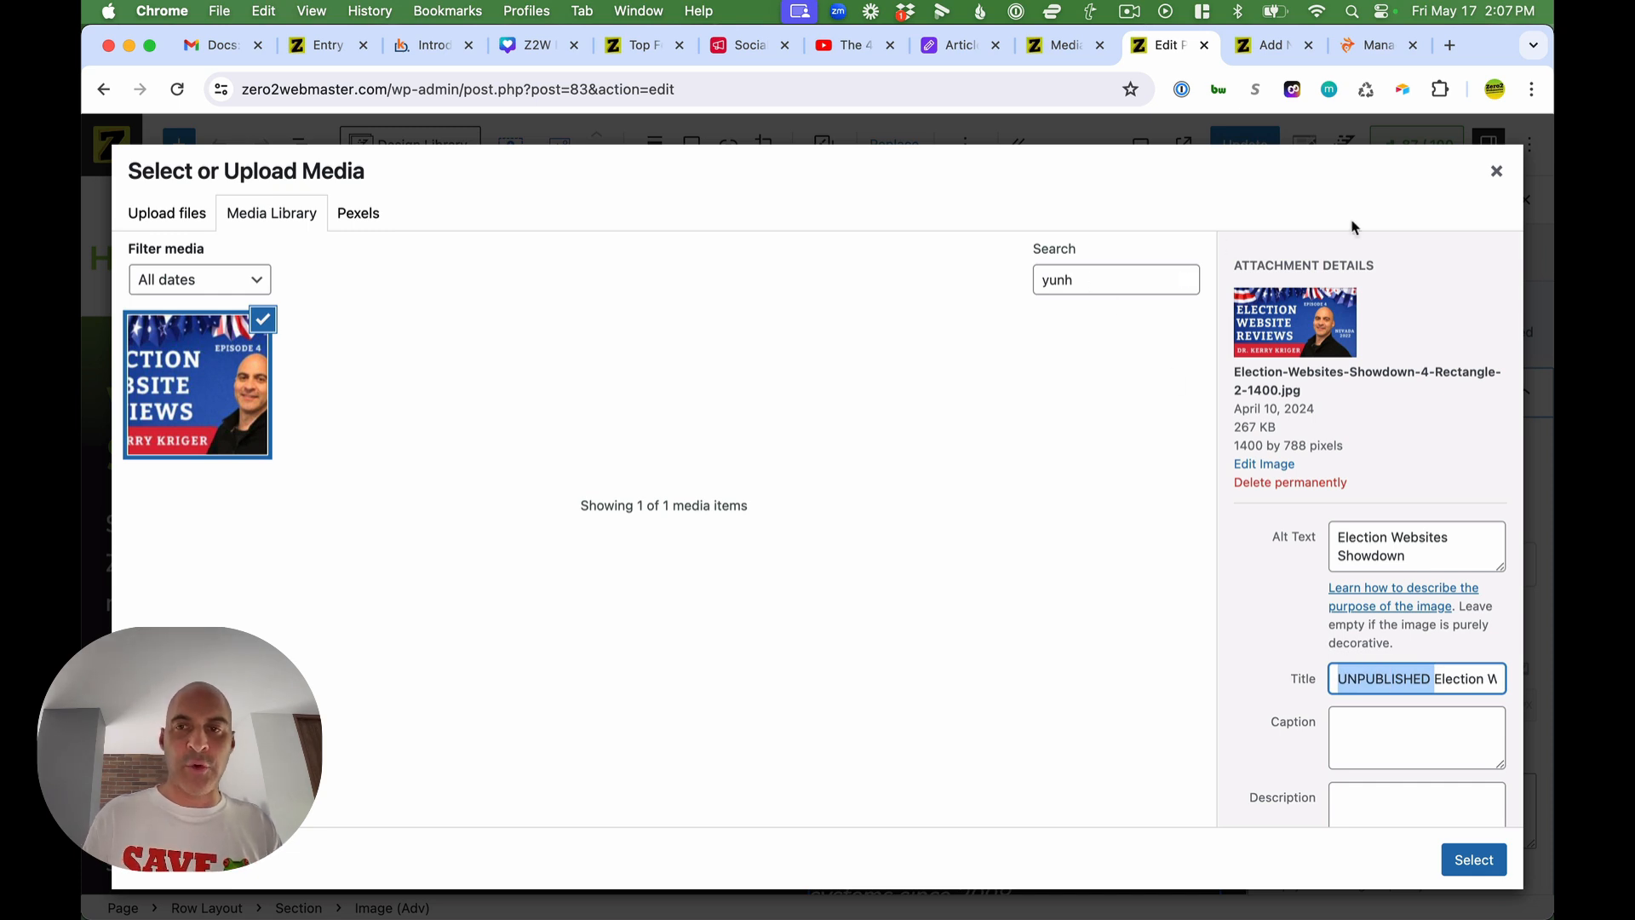
Search the media library for "unpub".
left_click(1114, 272)
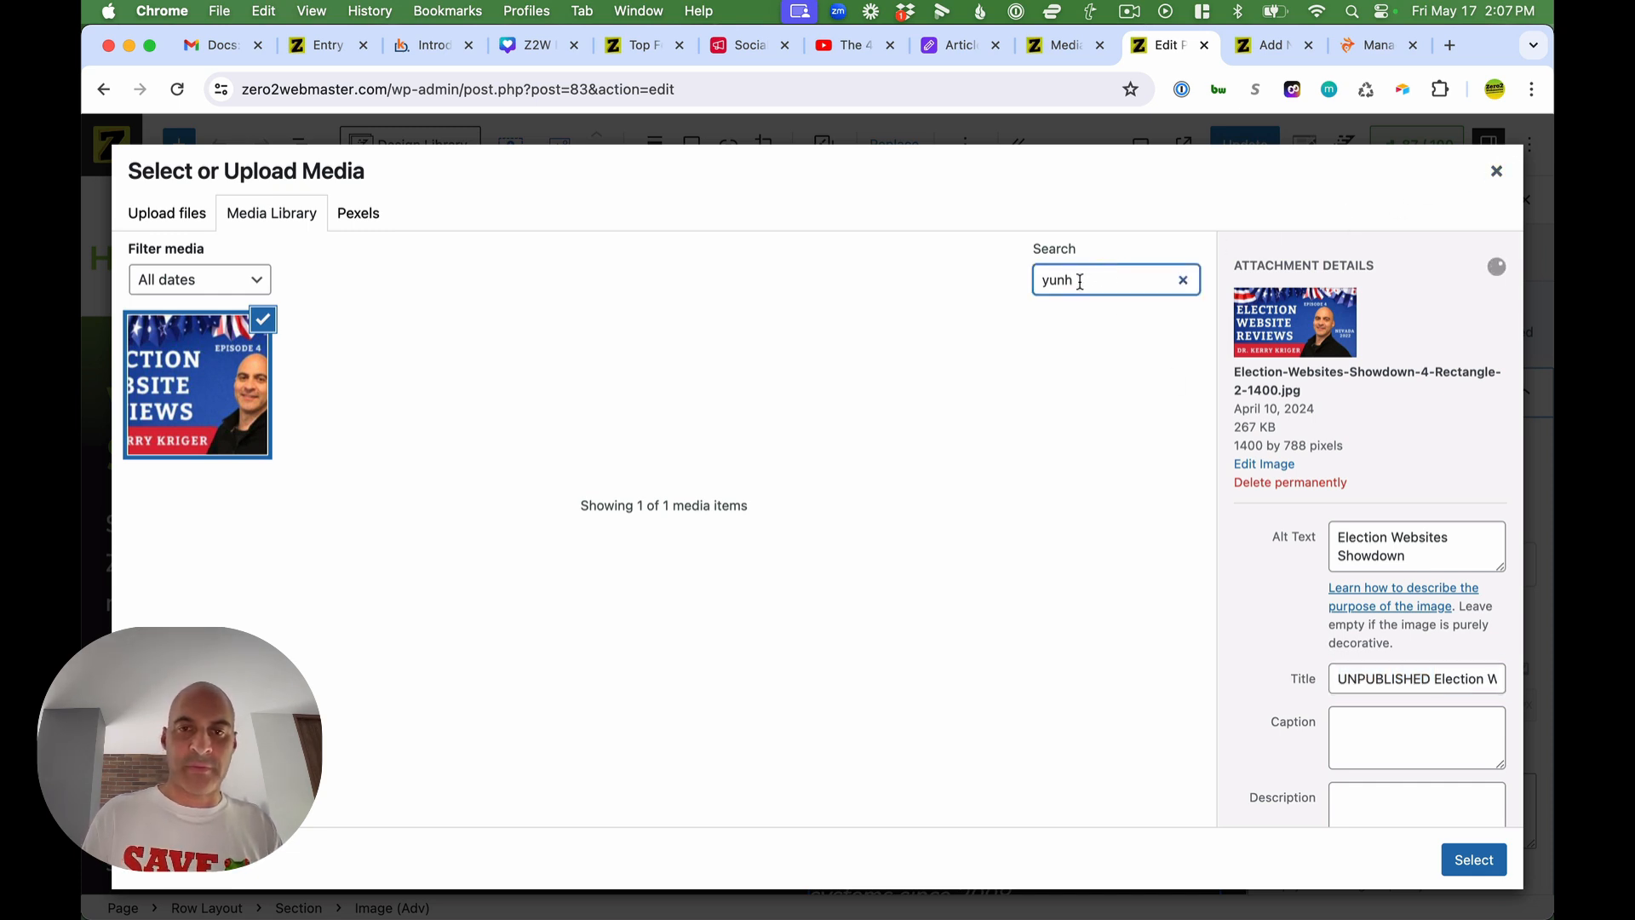
double_click(1080, 281)
type("unpub")
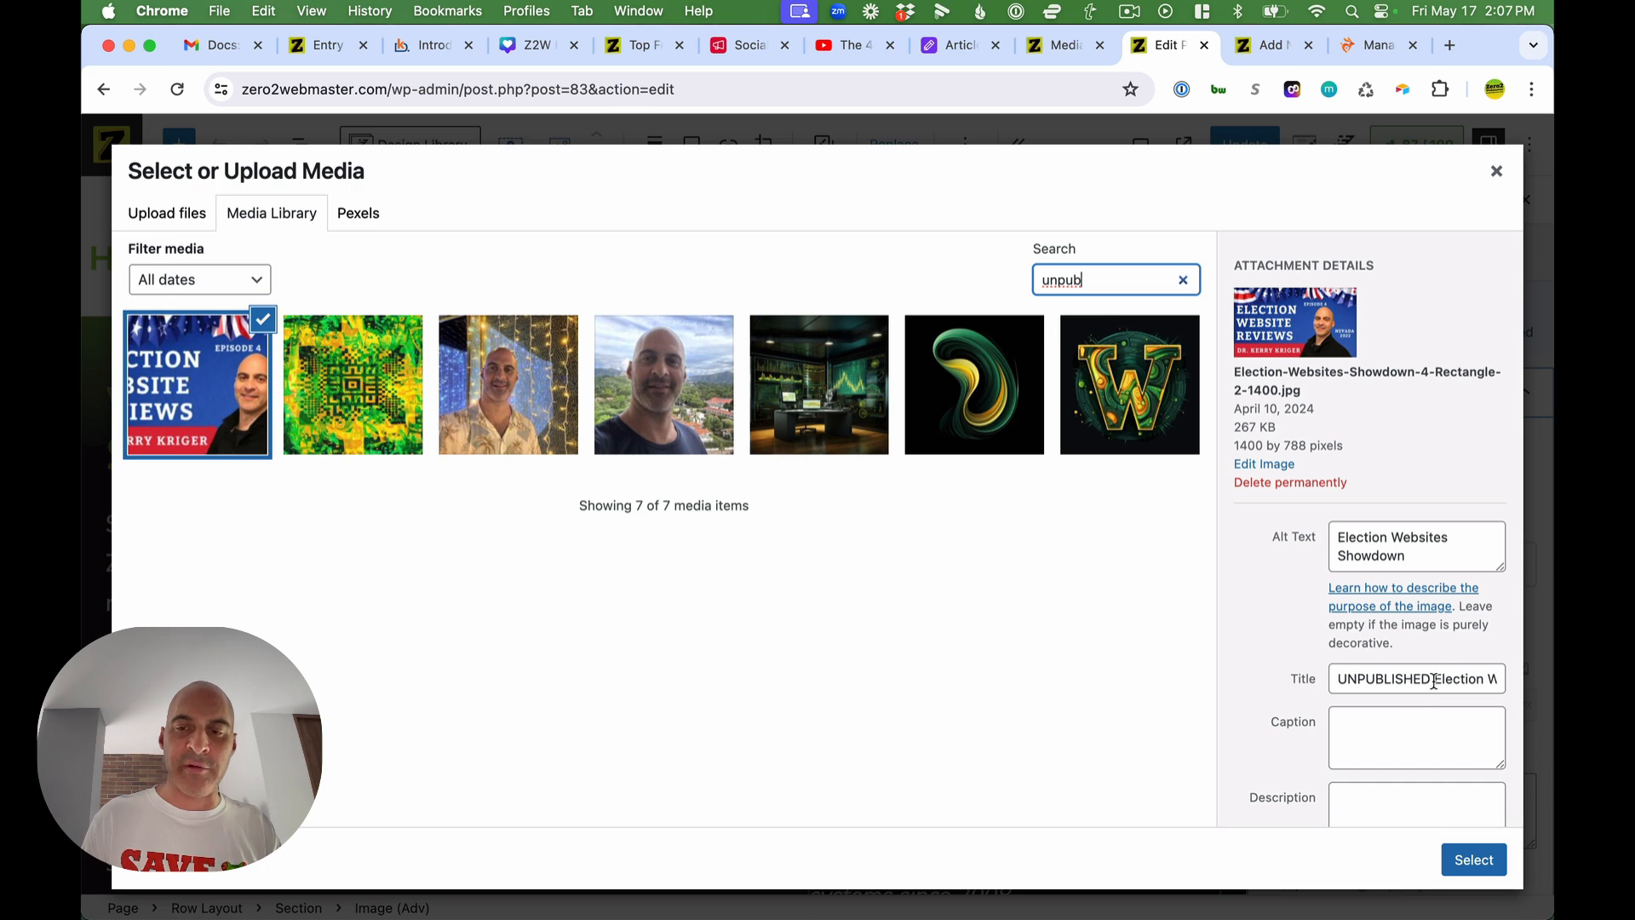
Remove "UNPUBLISHED" from the start of the Episode 4 image's title.
left_click_drag(1434, 682, 1330, 681)
key("BackSpace")
left_click(1257, 605)
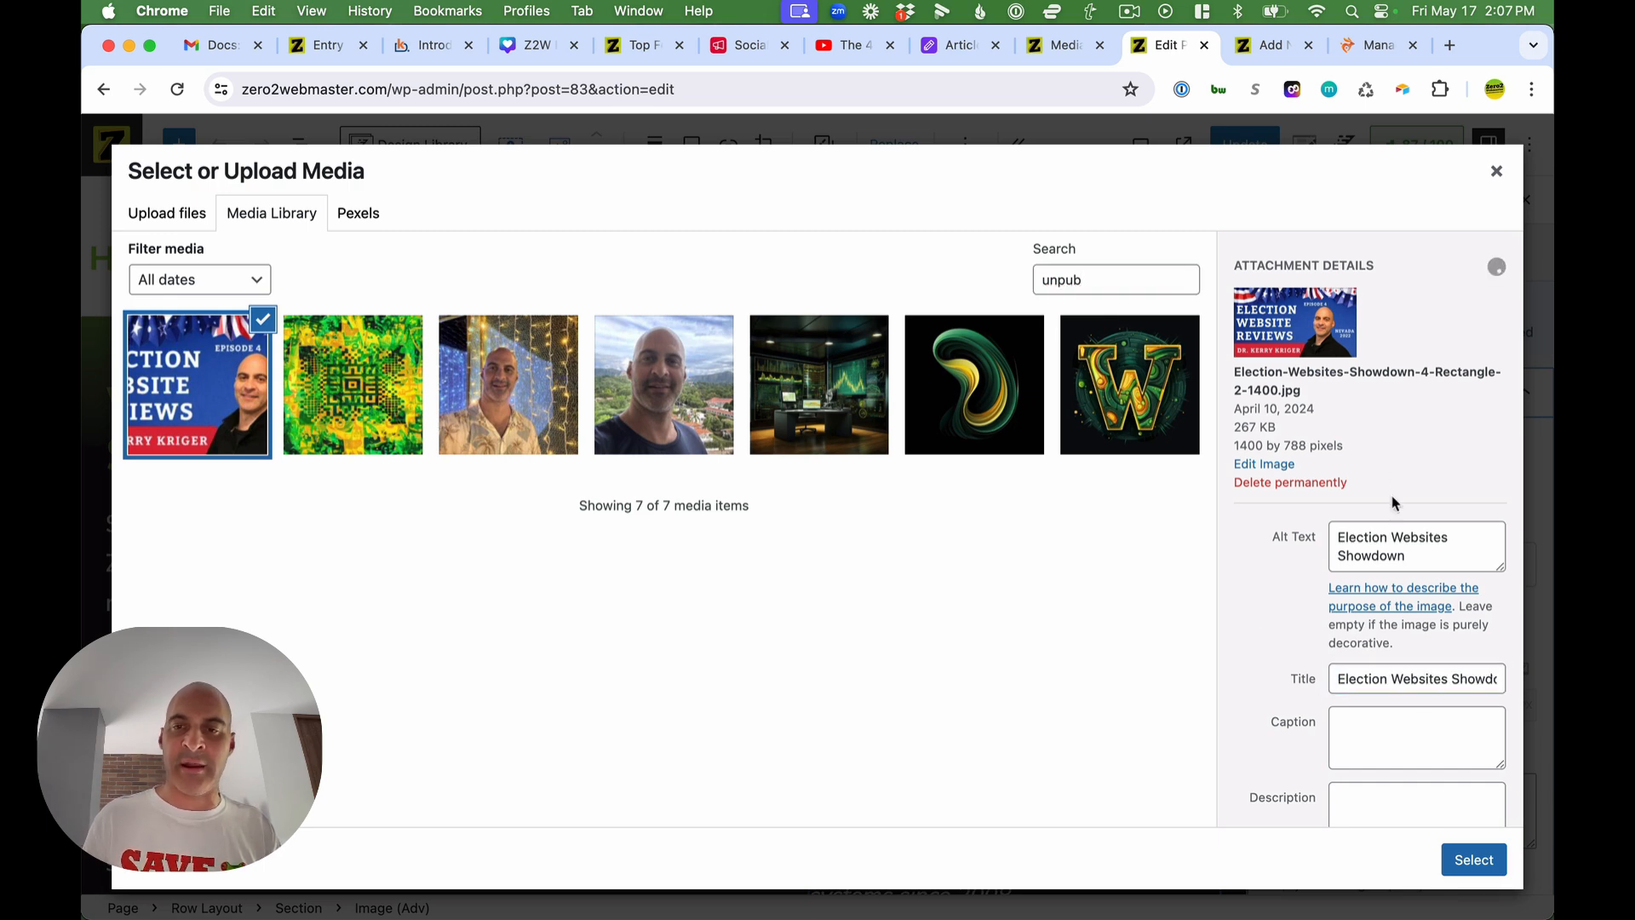
Clear the media library search and close the media selection dialog without replacing the home page image.
double_click(1125, 282)
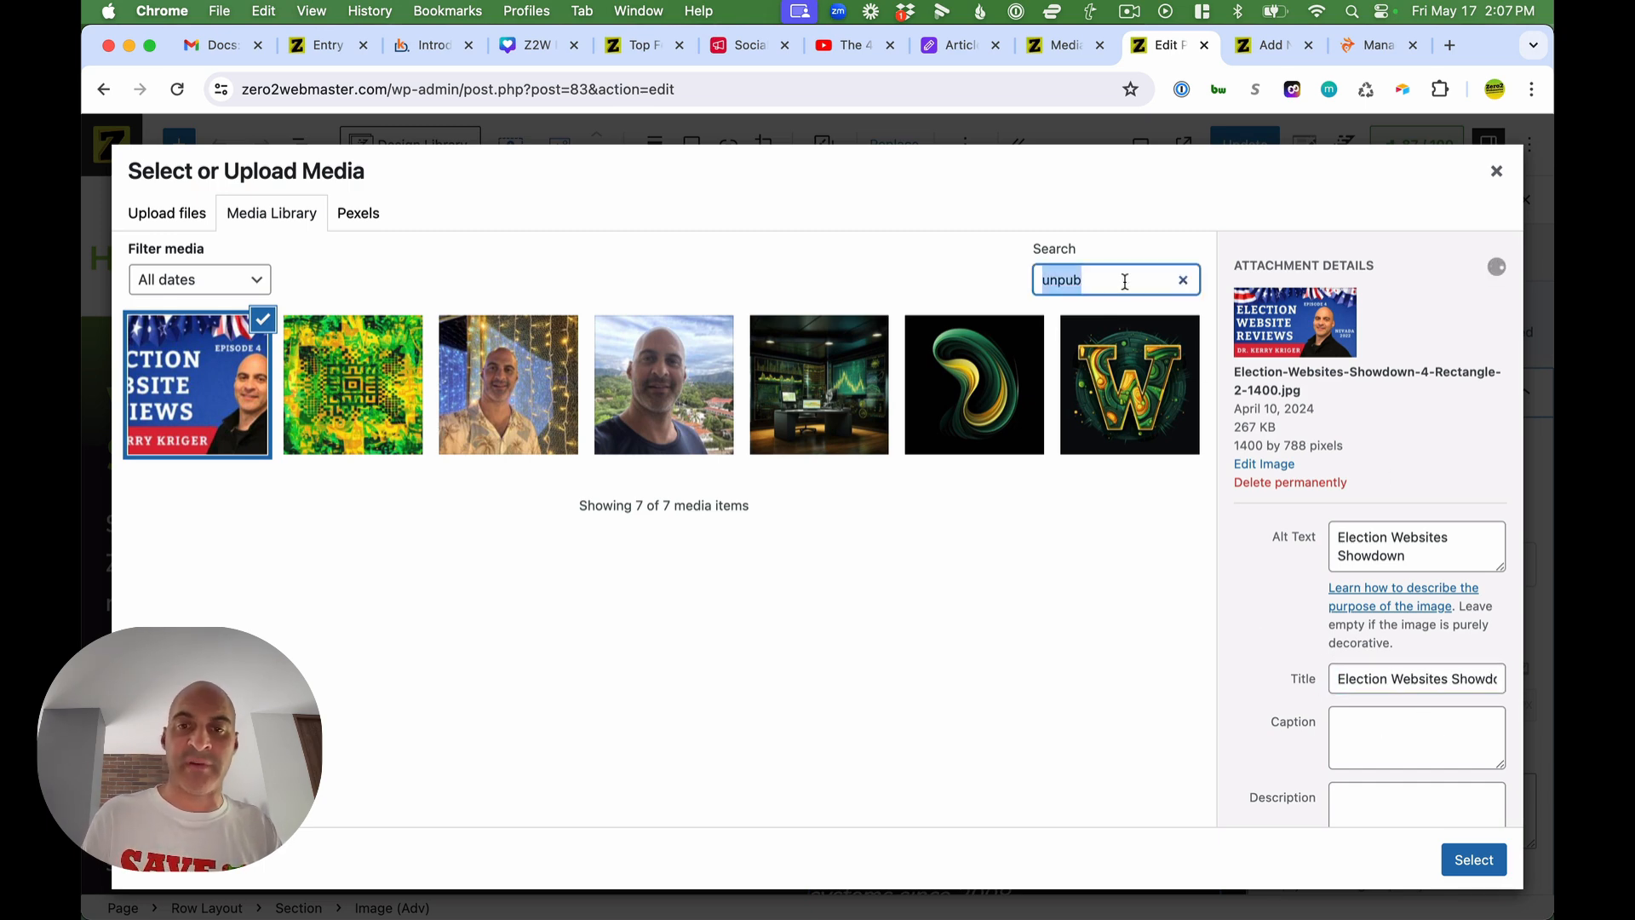
key("BackSpace")
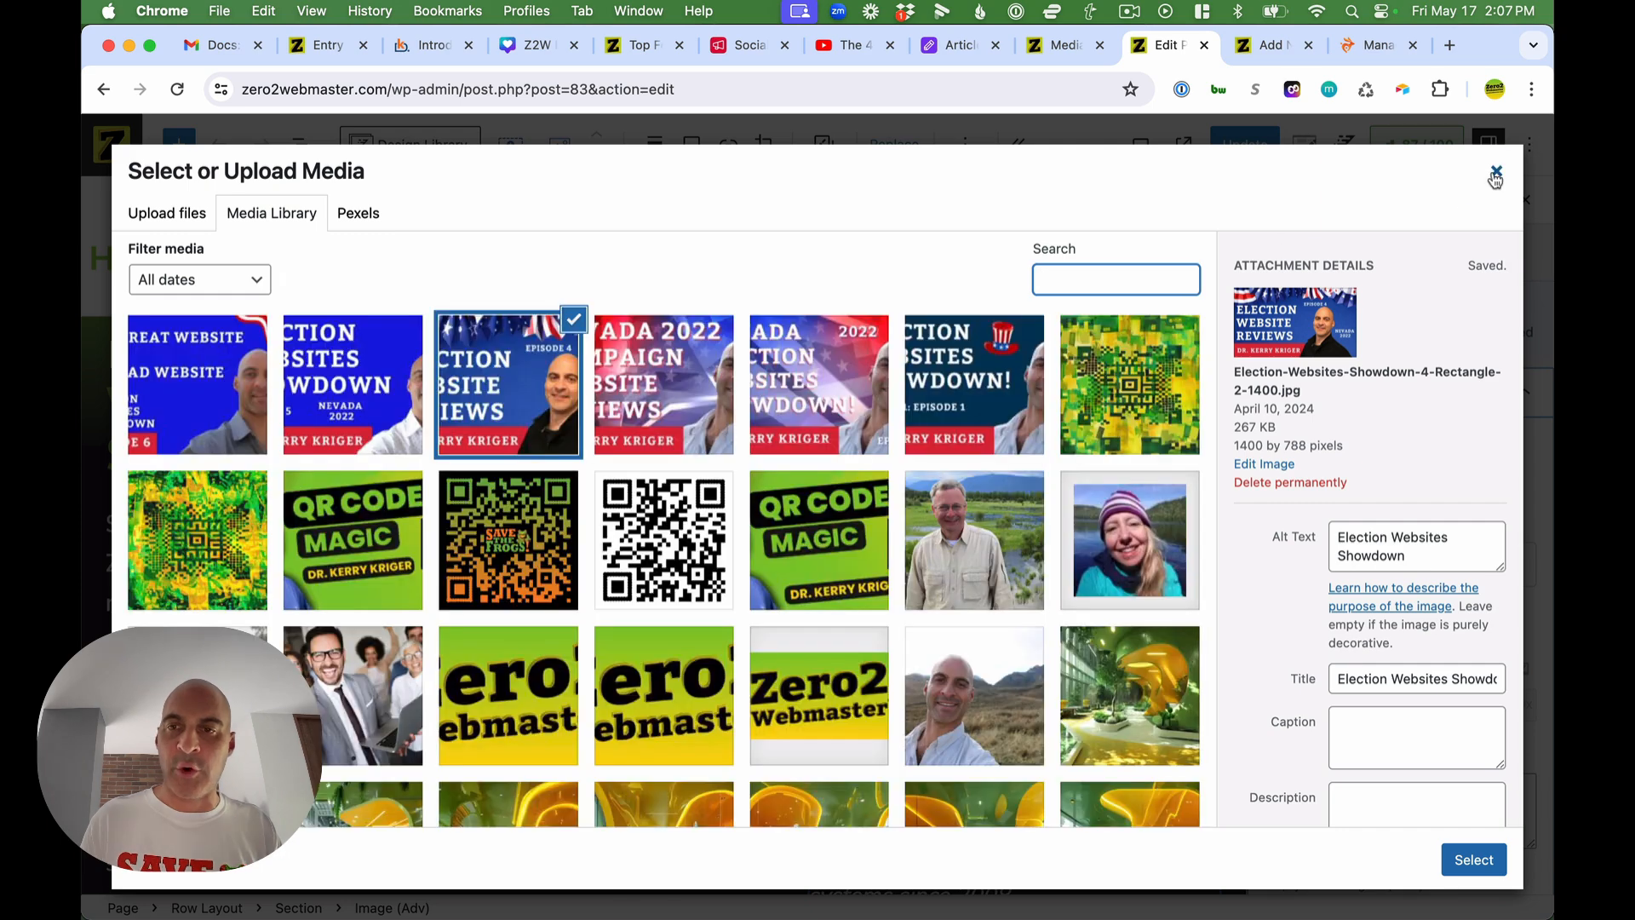
left_click(1494, 176)
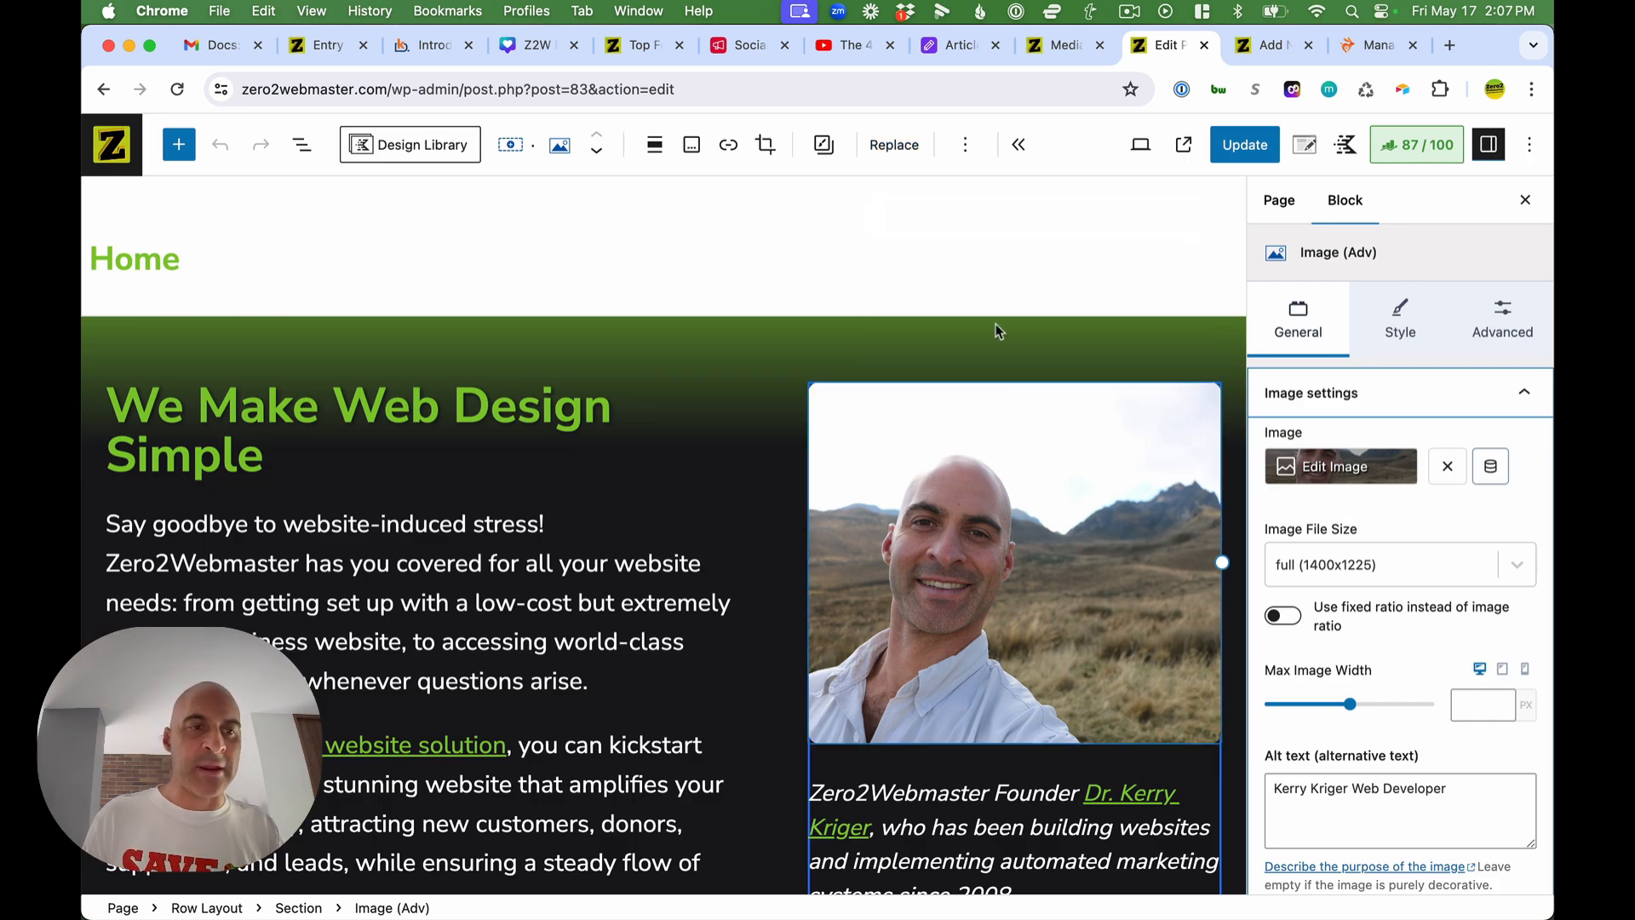
scroll(1003, 386, "up", 1)
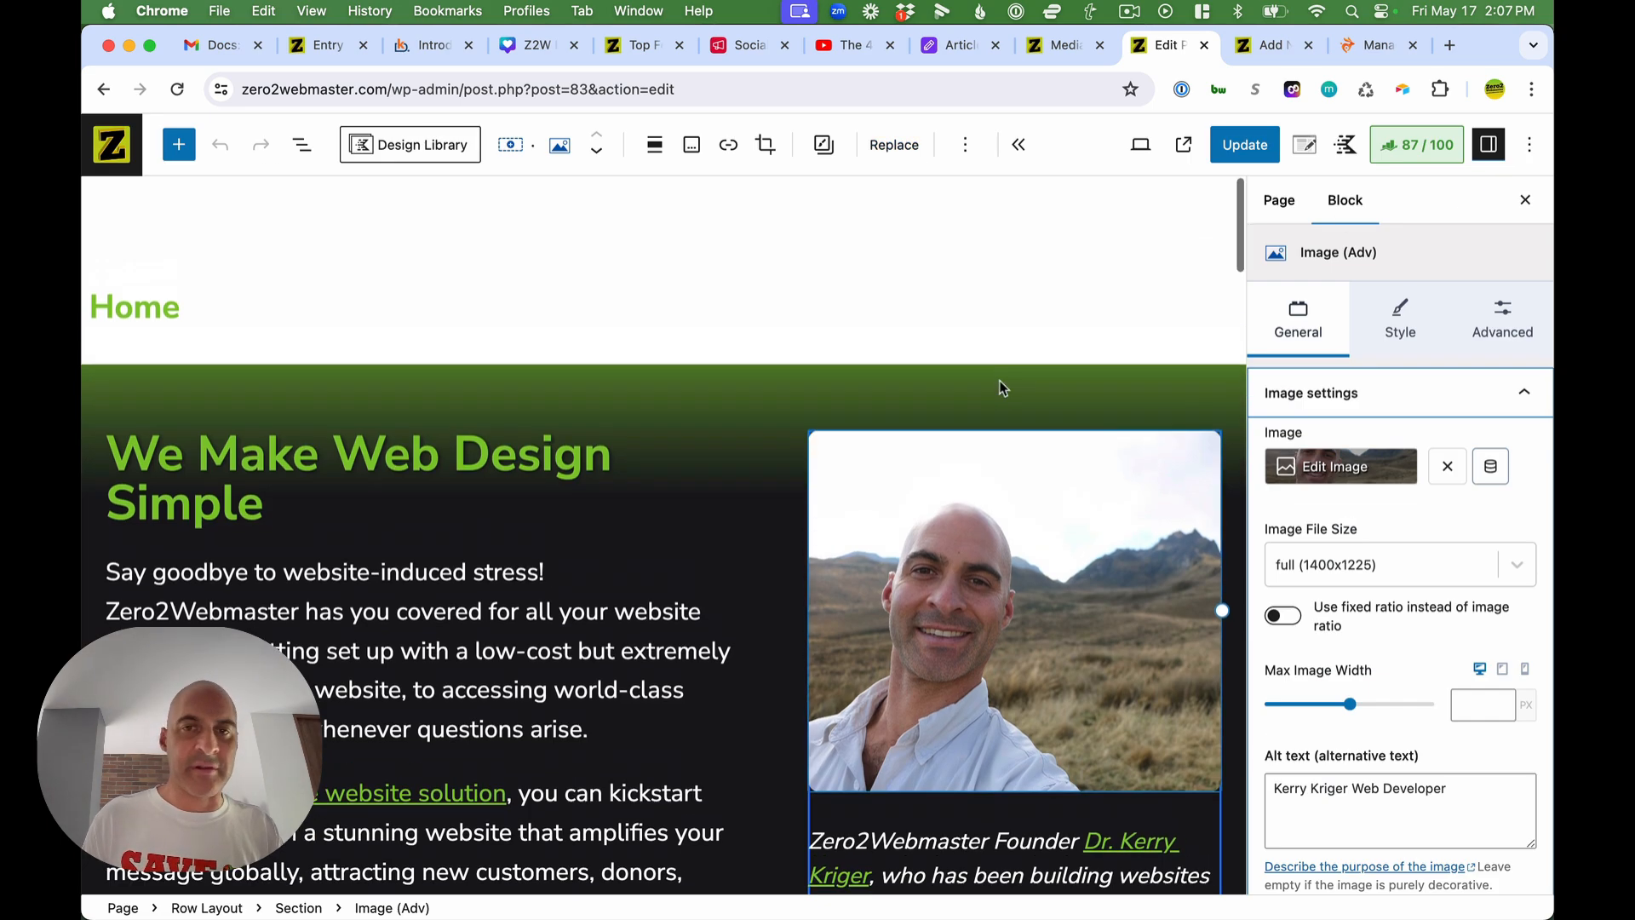
Switch to the new blank page and title it "TESTING DELETE ME".
left_click(1280, 46)
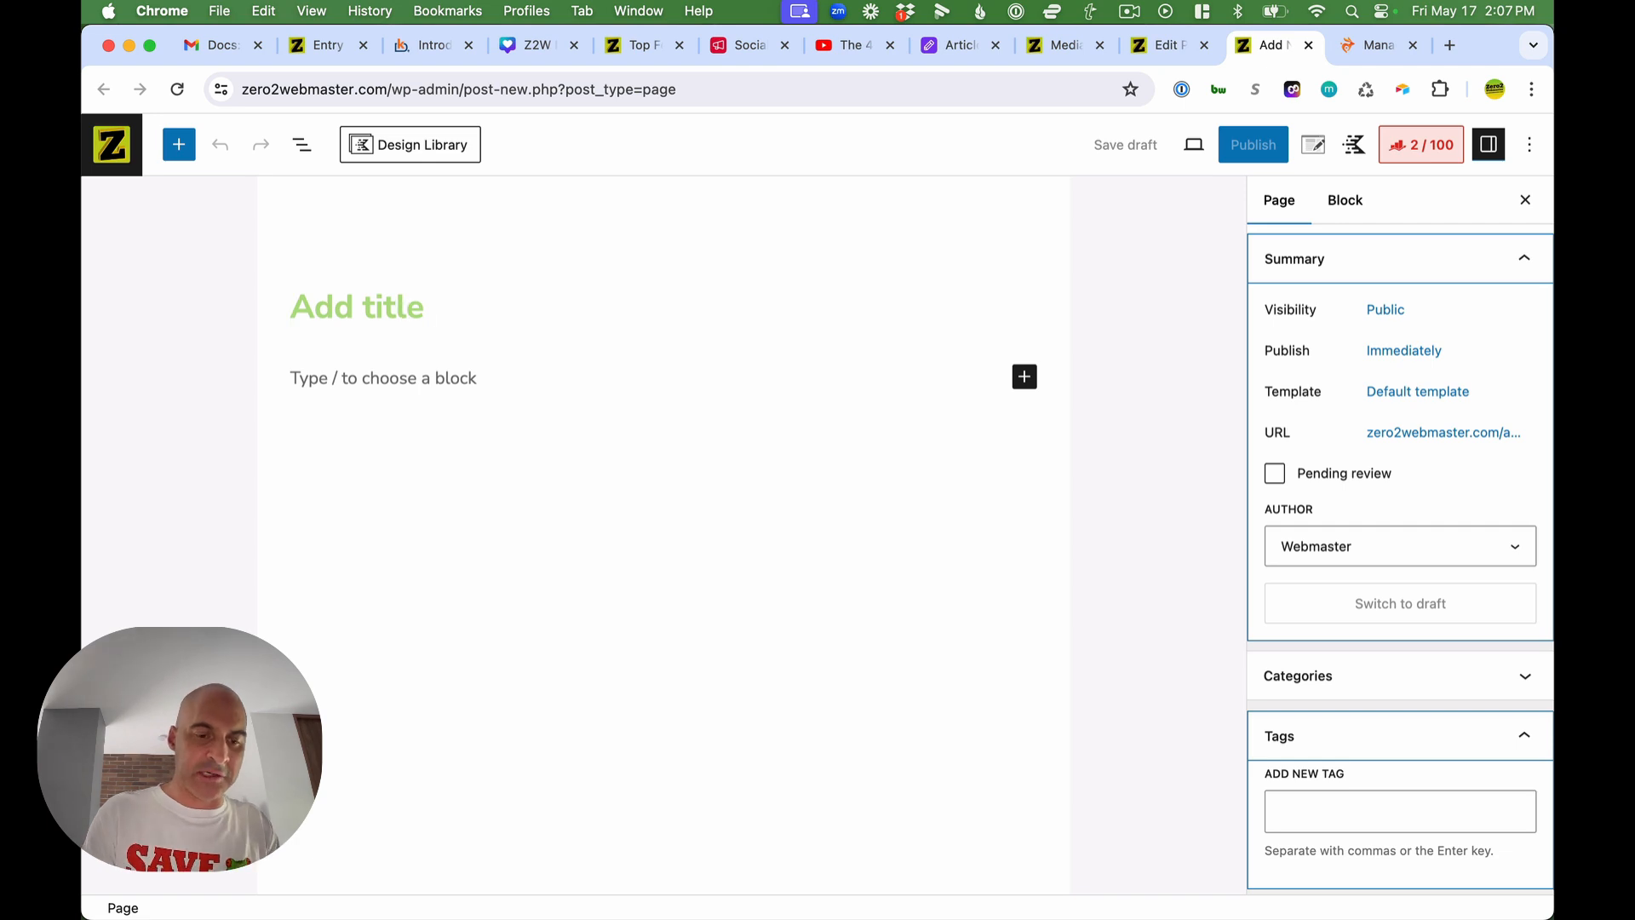
type("TE")
key("BackSpace")
key("BackSpace")
type("T")
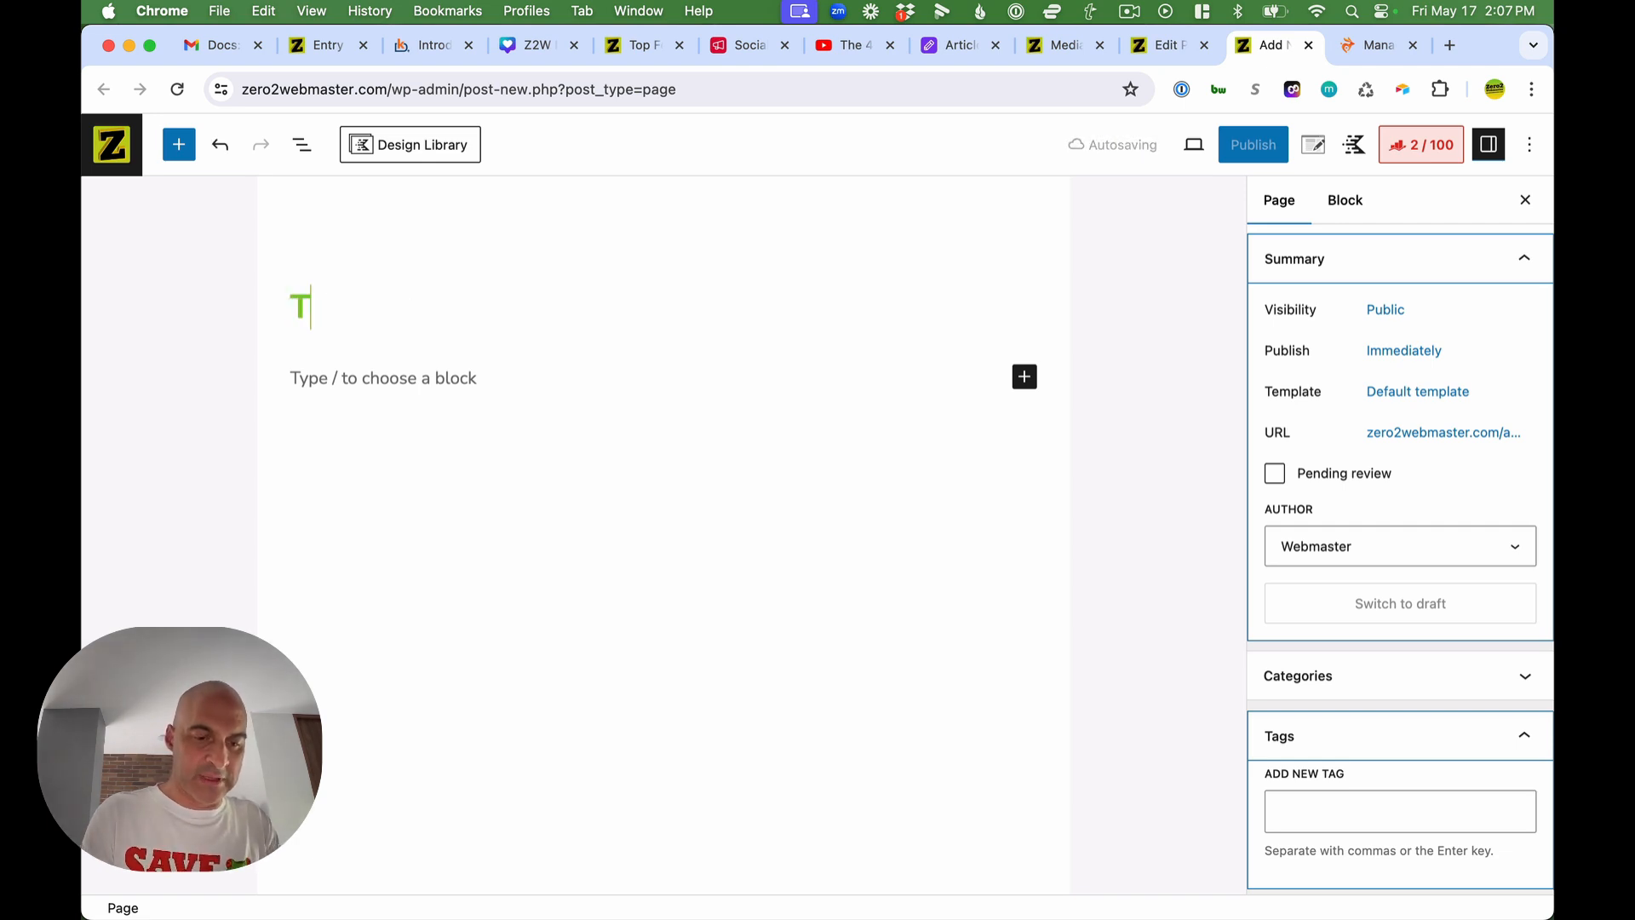
type("ESTING DELETE ")
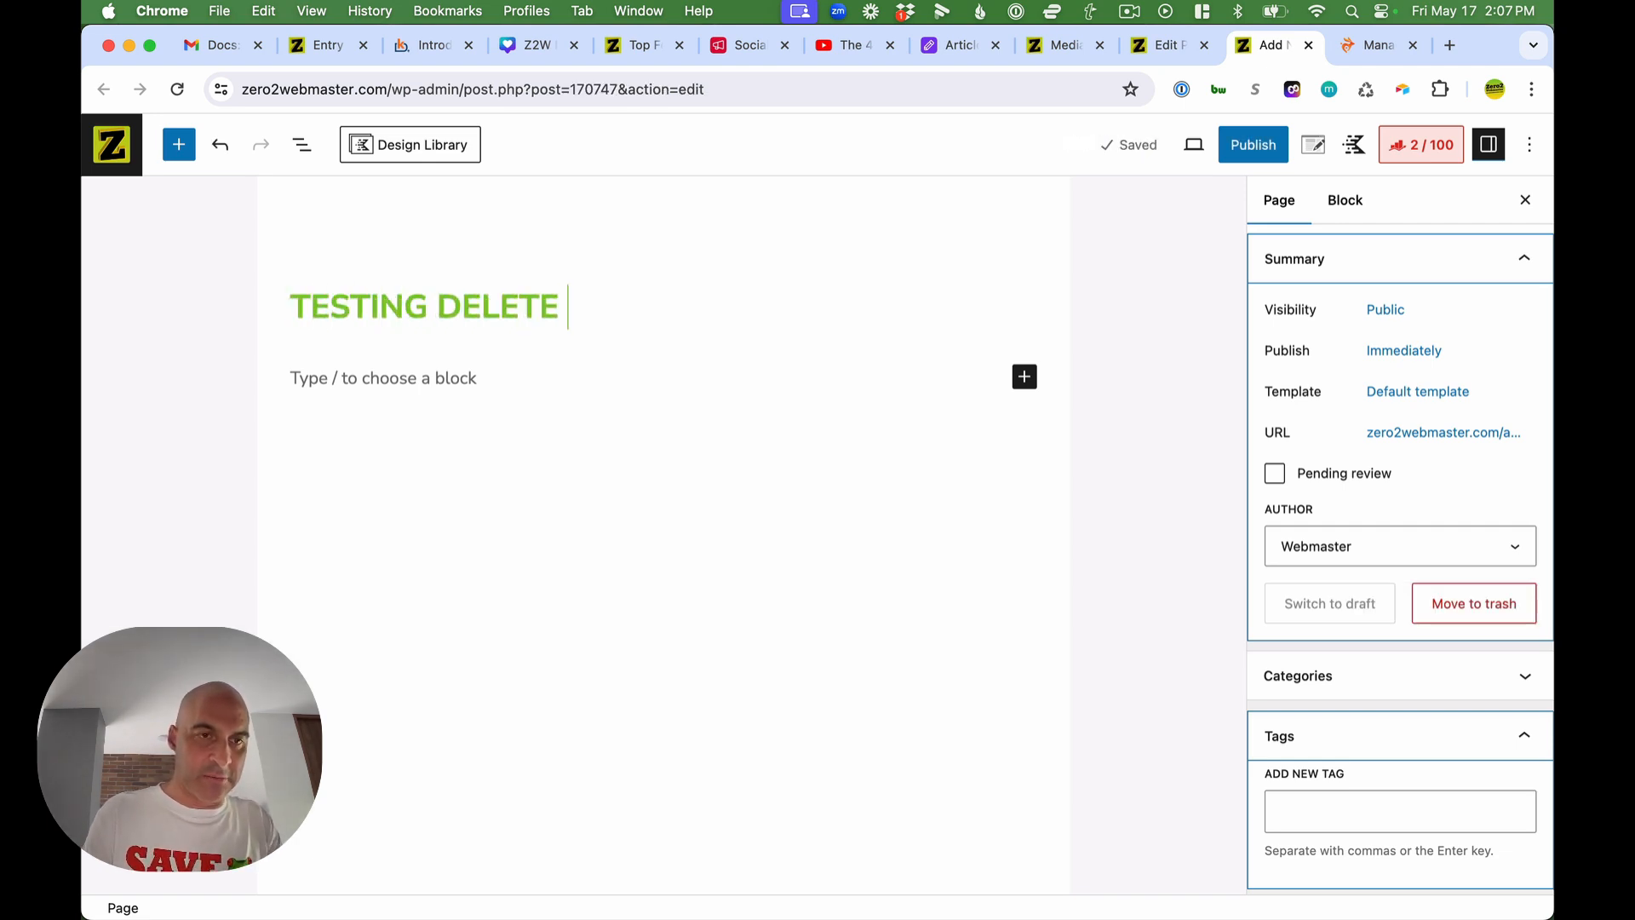
type("ME")
Look through the available blocks in the block inserter and close it without adding any.
left_click(362, 382)
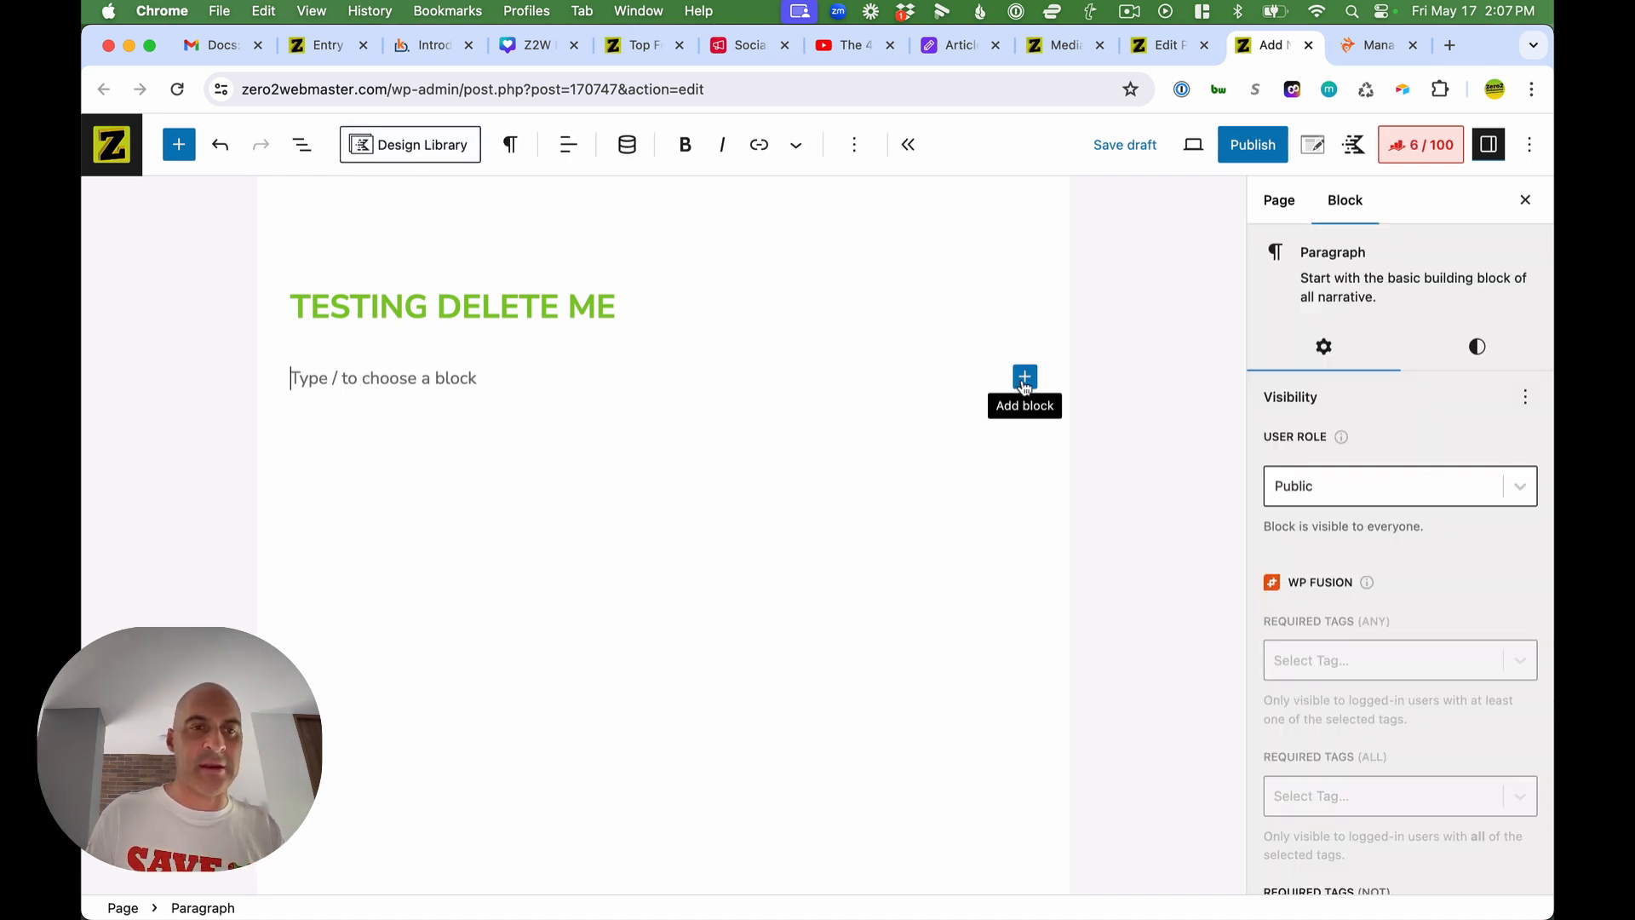
left_click(179, 145)
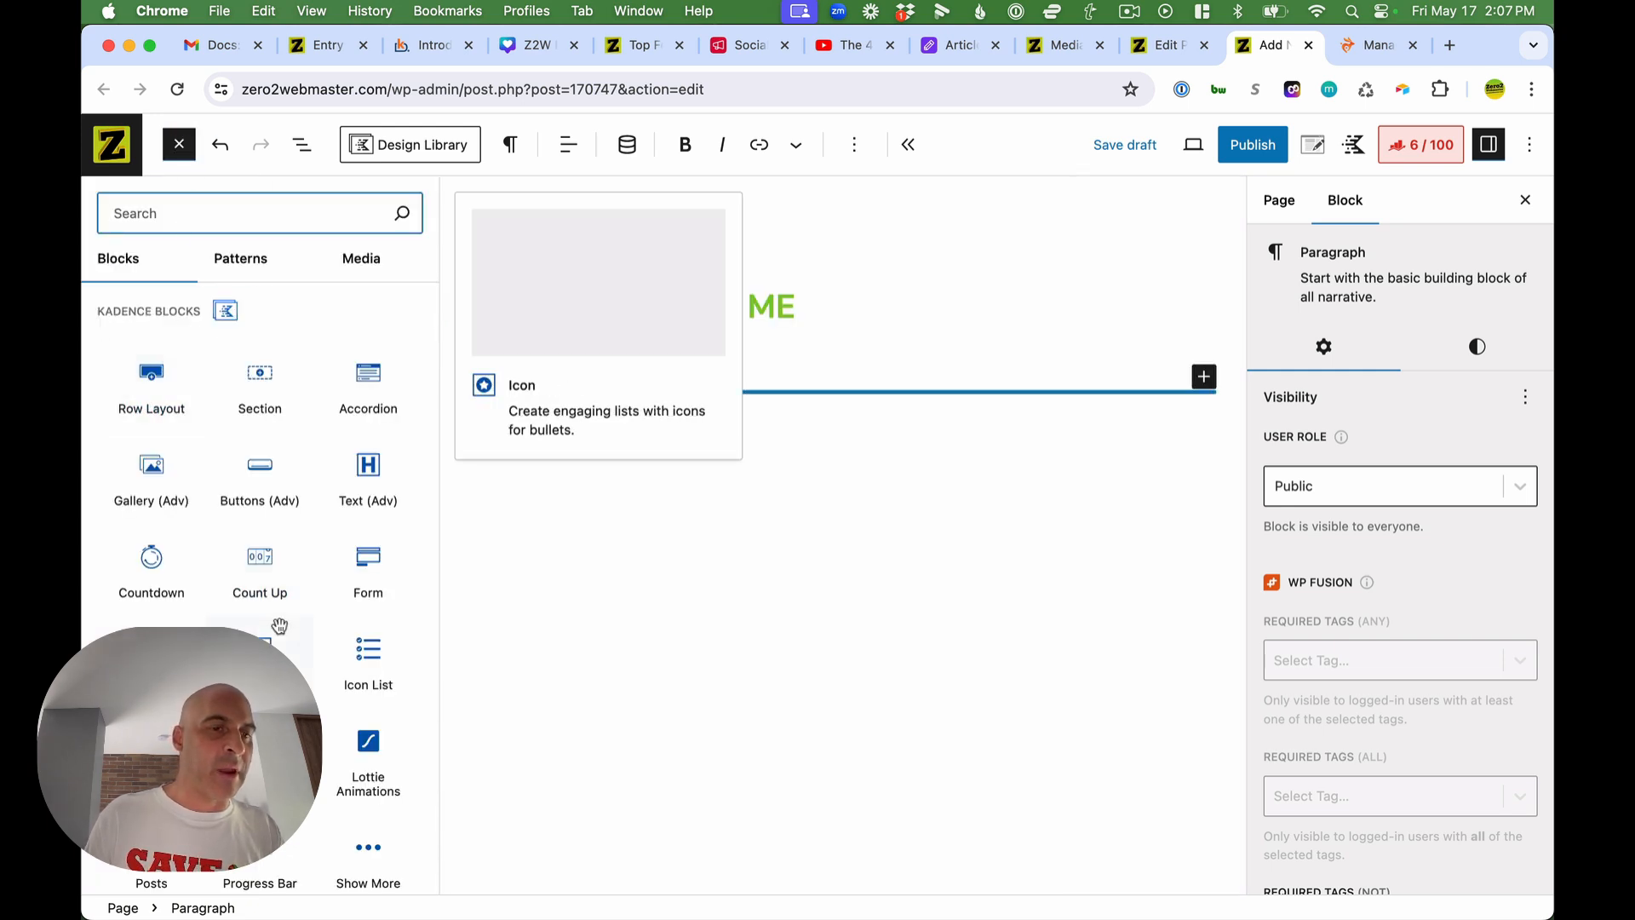
scroll(281, 633, "down", 5)
scroll(281, 633, "down", 15)
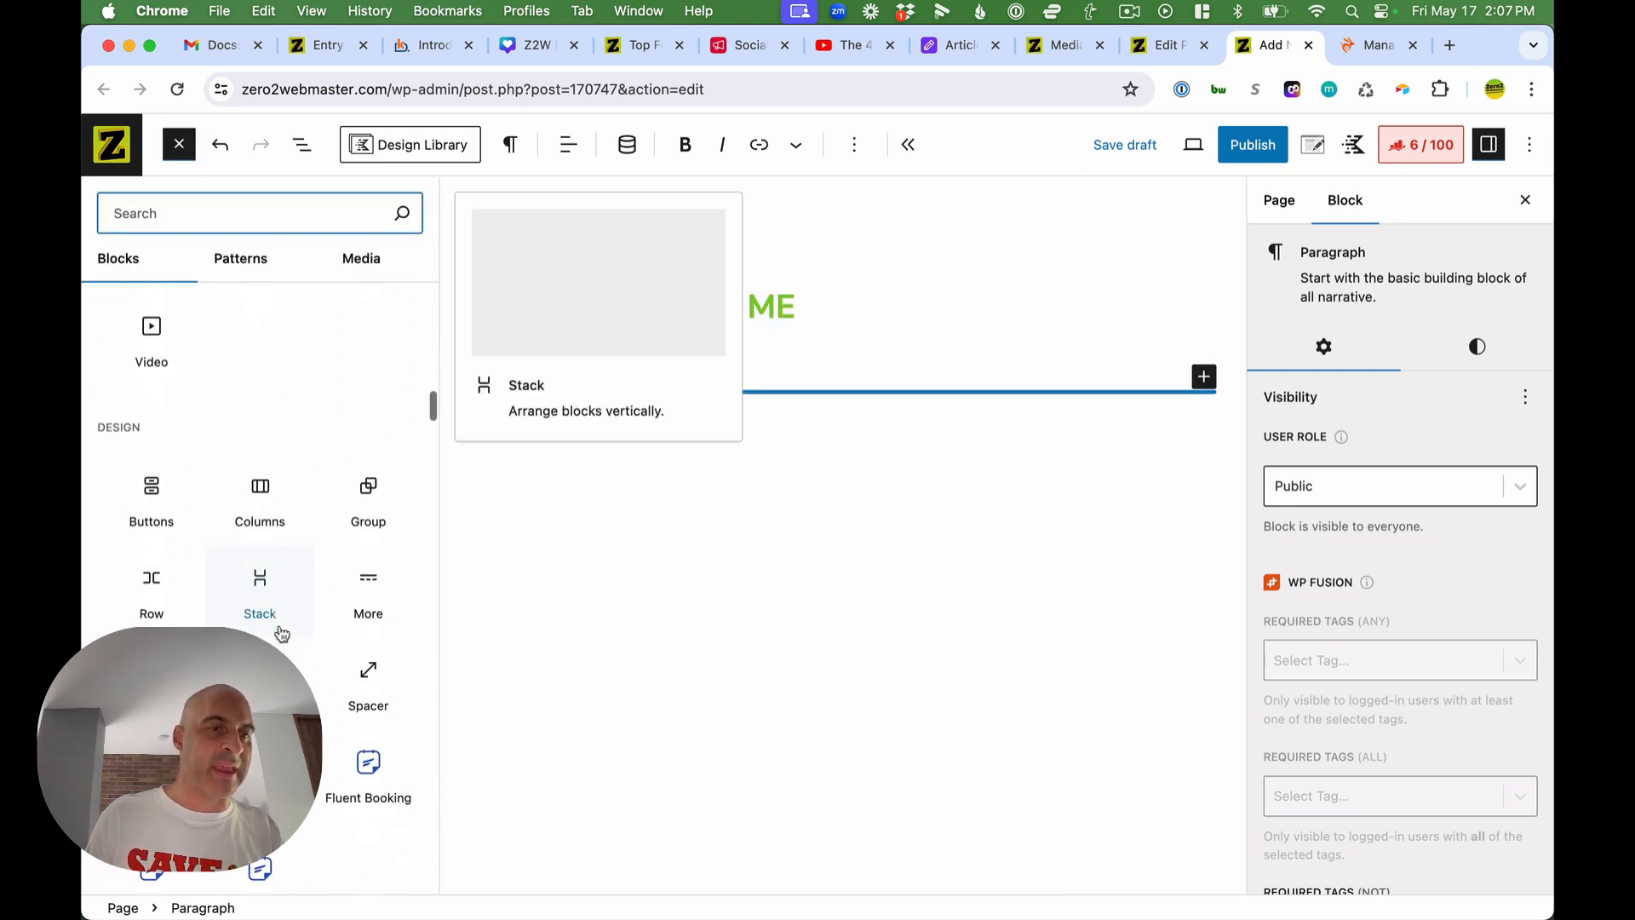
scroll(281, 633, "down", 7)
scroll(281, 626, "up", 20)
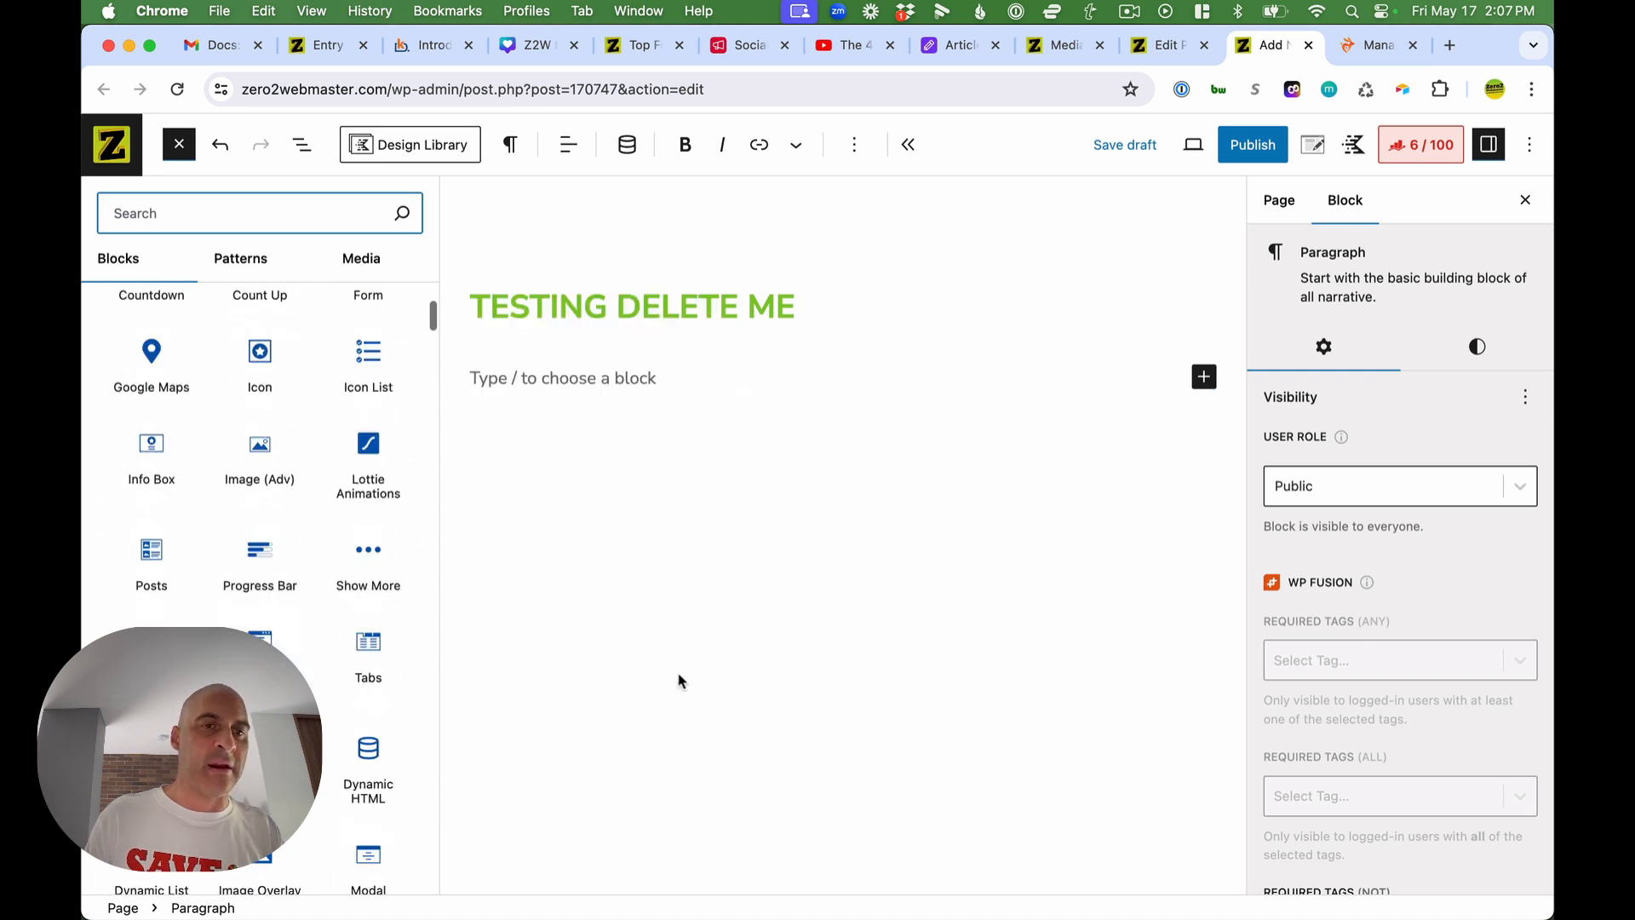
left_click(678, 677)
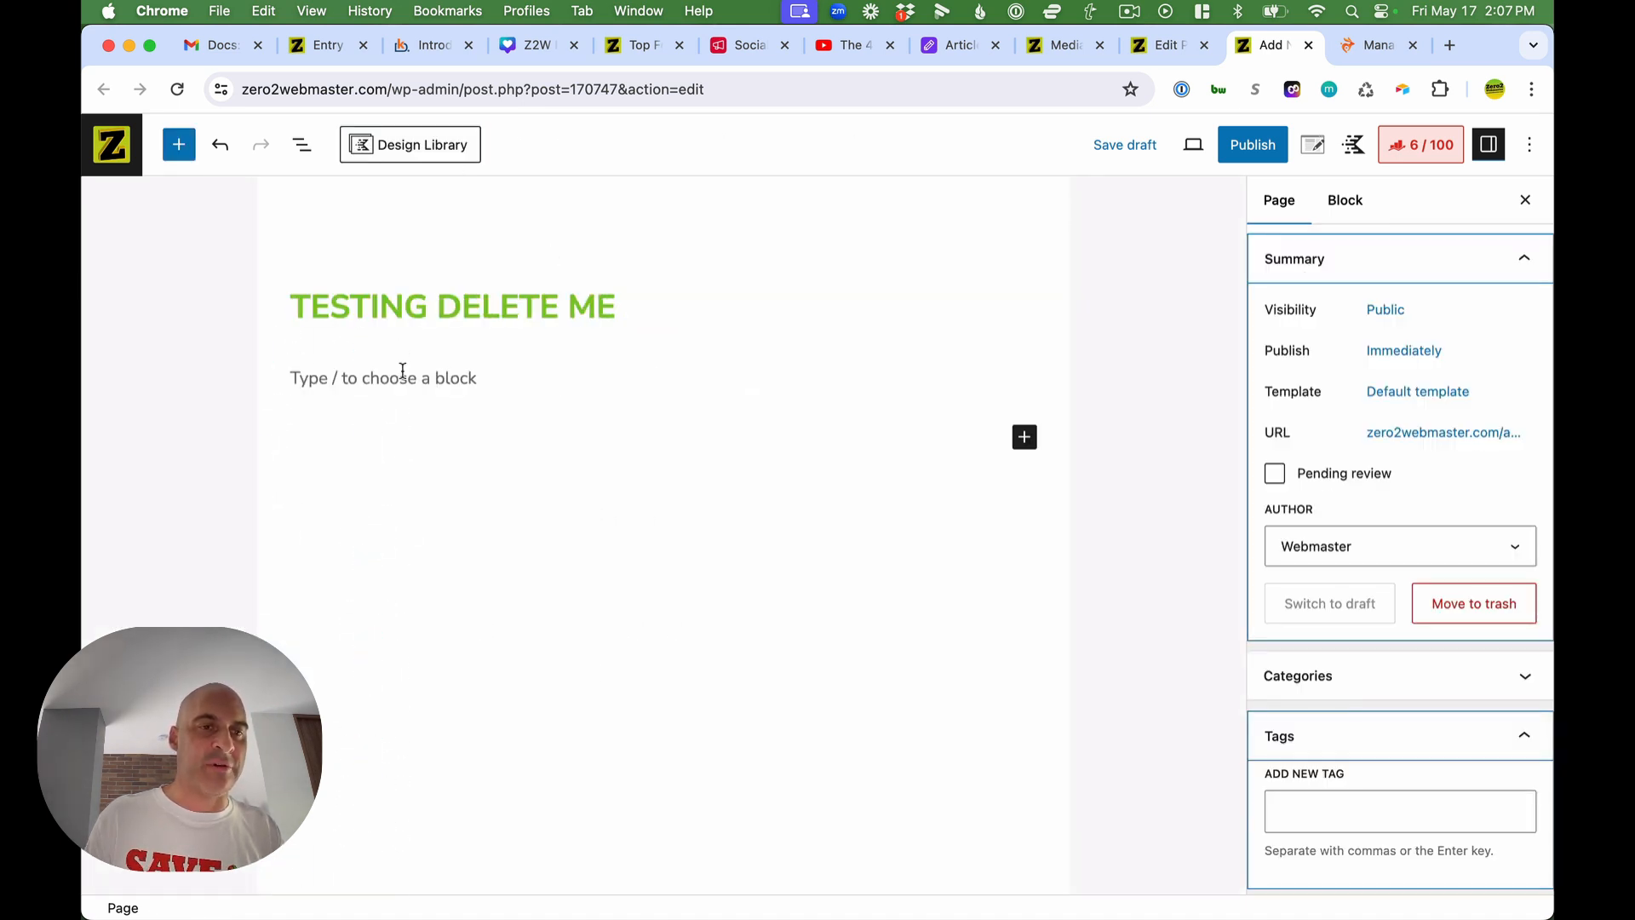
Insert the "Three Columns – People Or Products" design from the Design Library into the page and publish it.
left_click(403, 374)
left_click(398, 146)
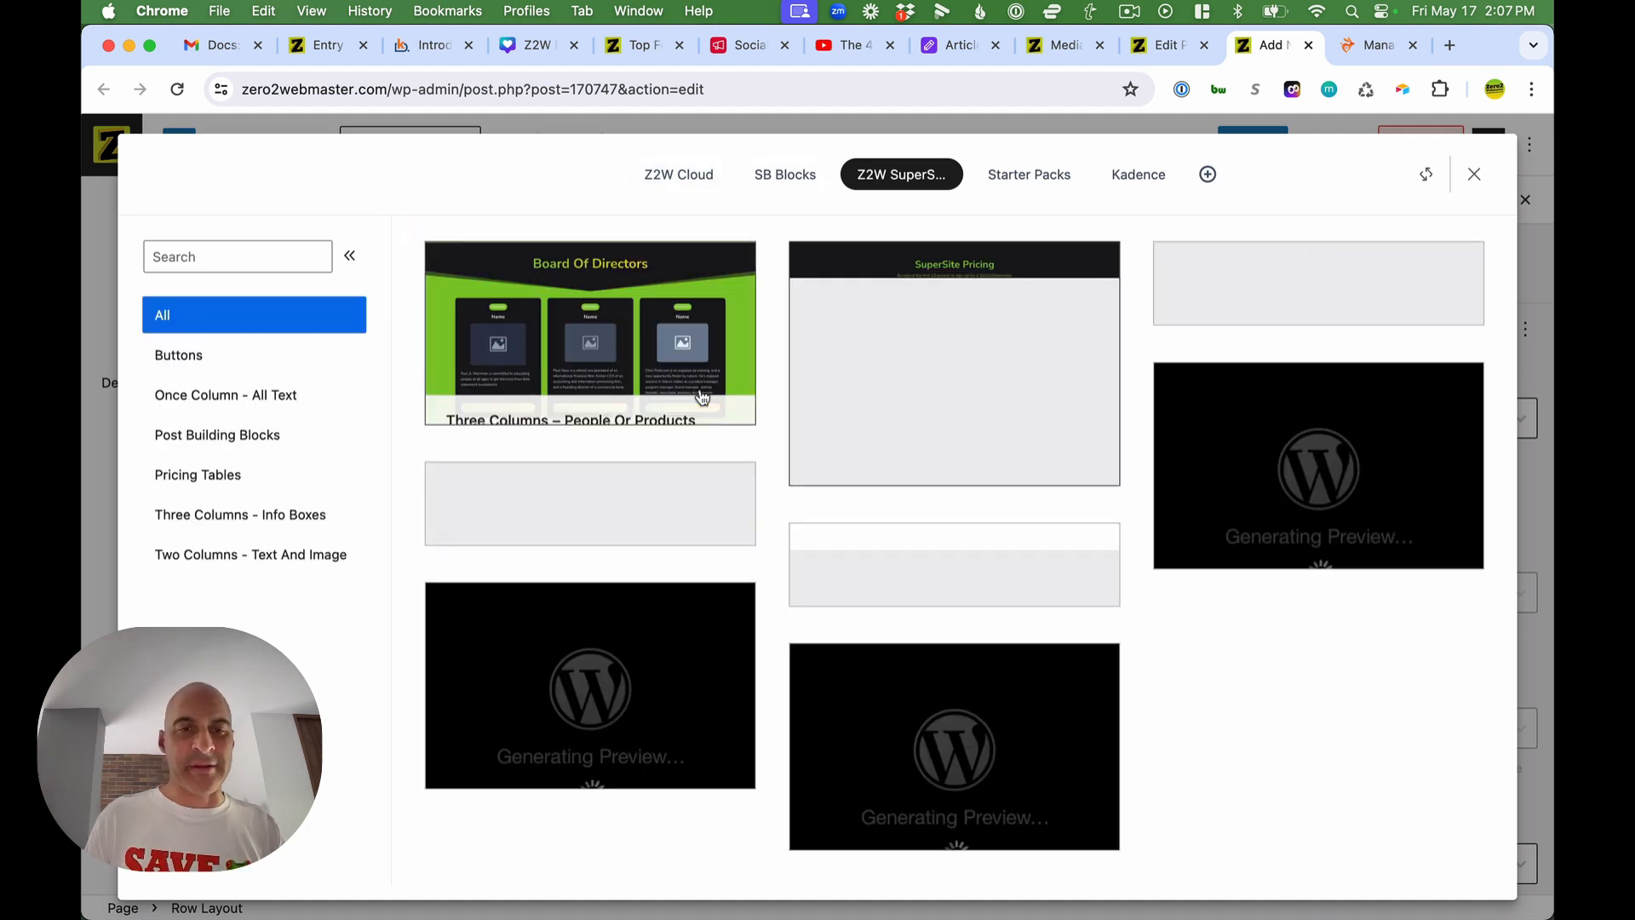
left_click(663, 271)
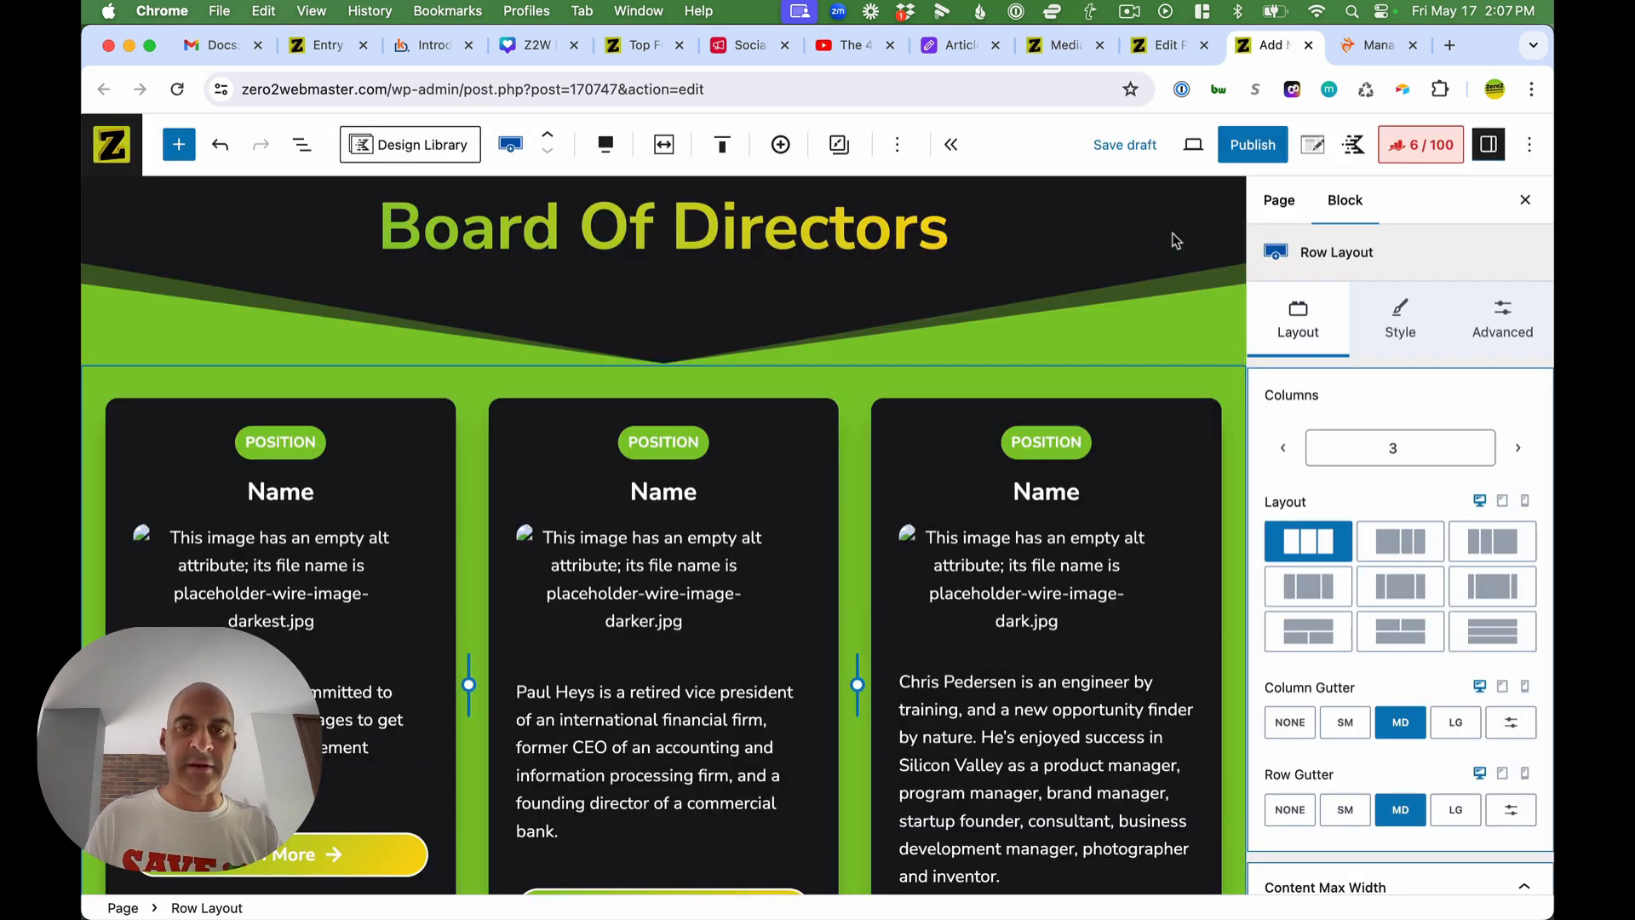
left_click(1237, 146)
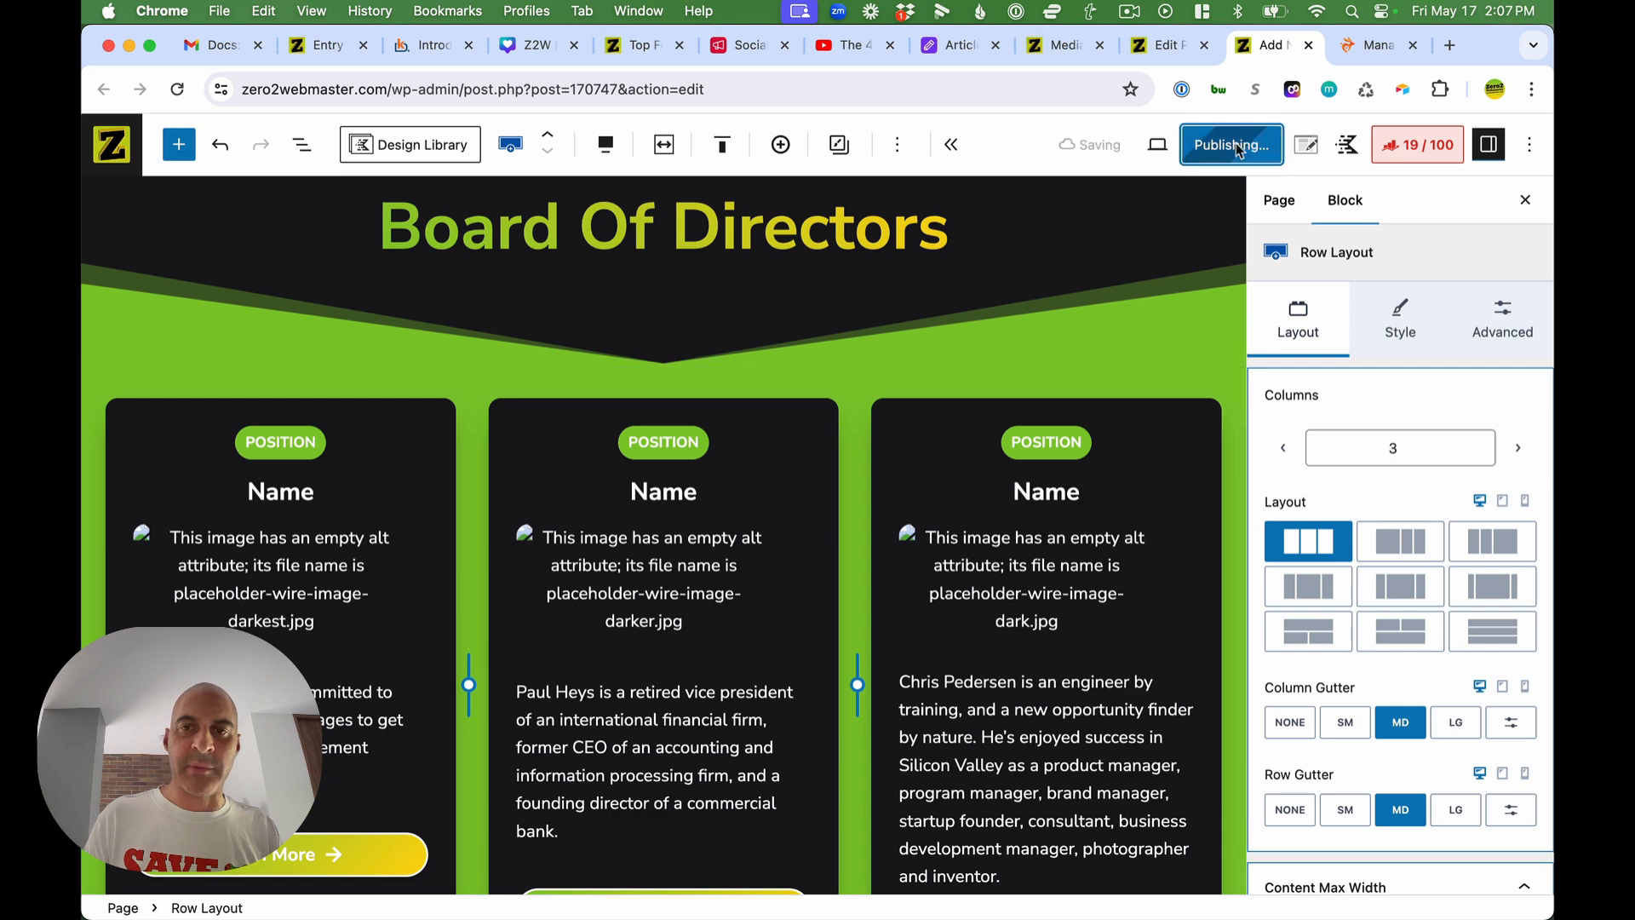
scroll(1081, 407, "up", 3)
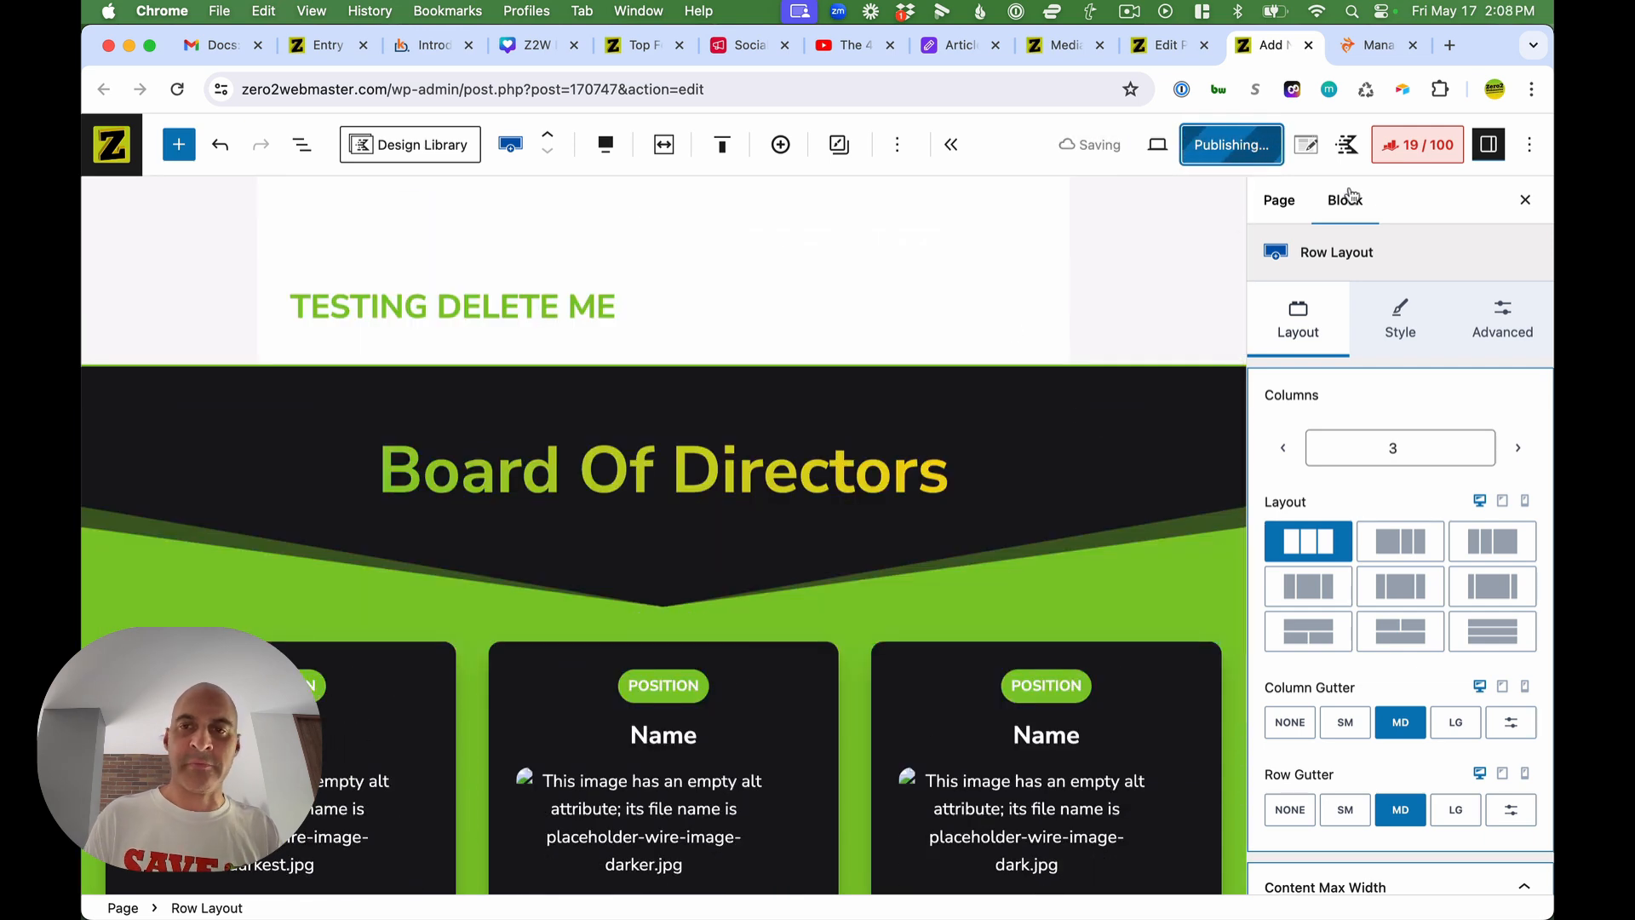
In the page settings, disable the transparent header and page title and set the page layout to Fullwidth.
left_click(1307, 144)
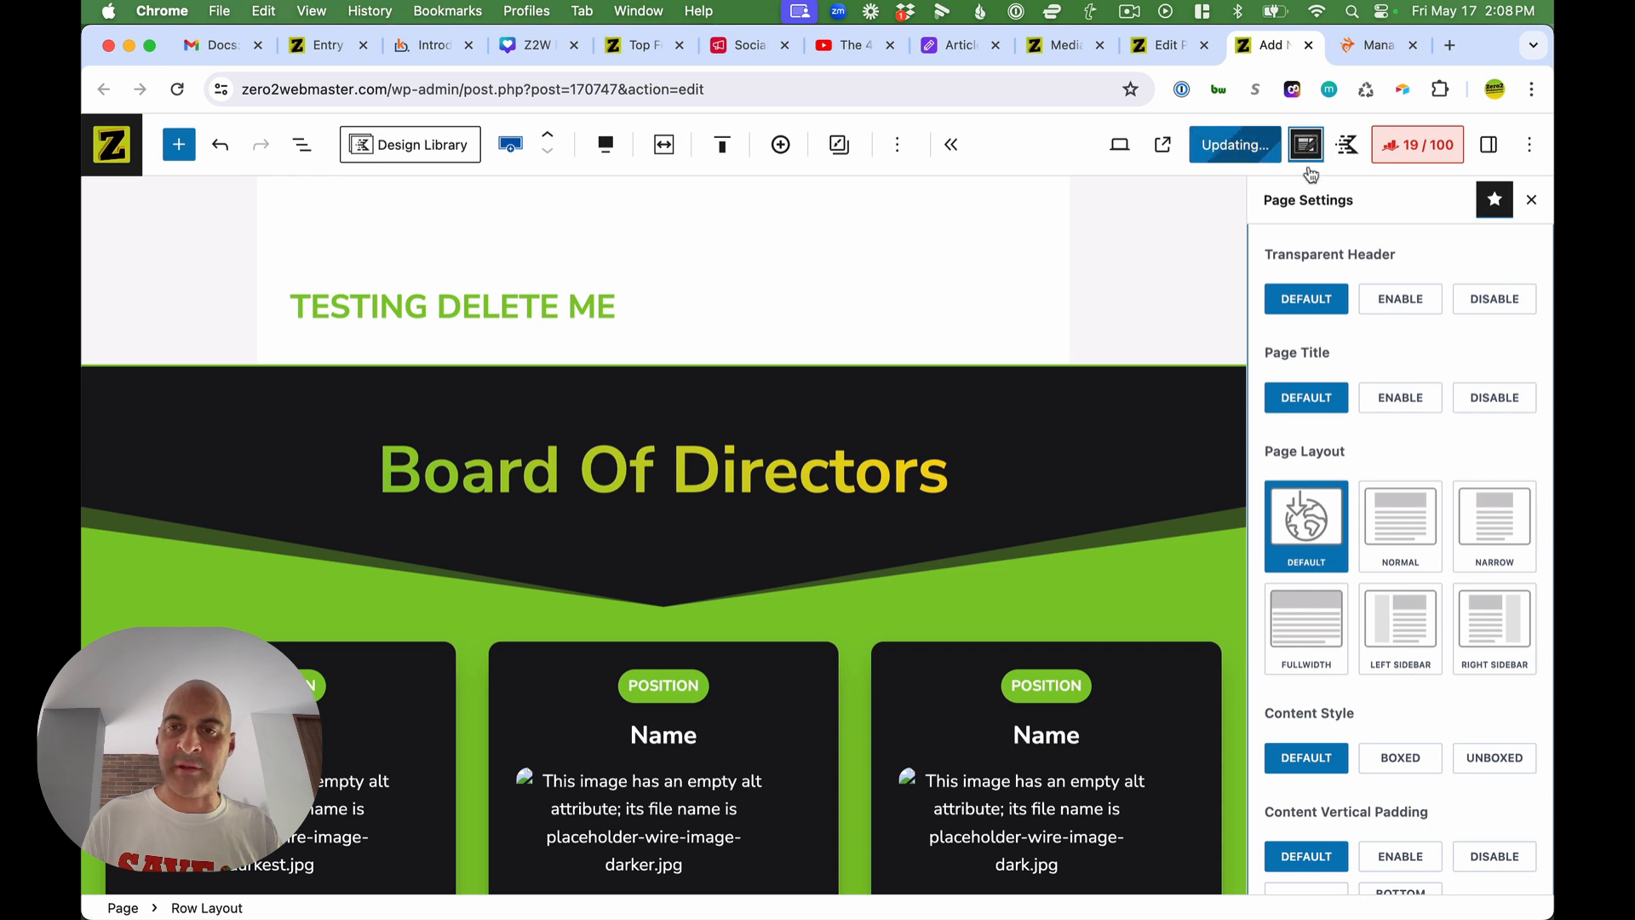
left_click(1498, 302)
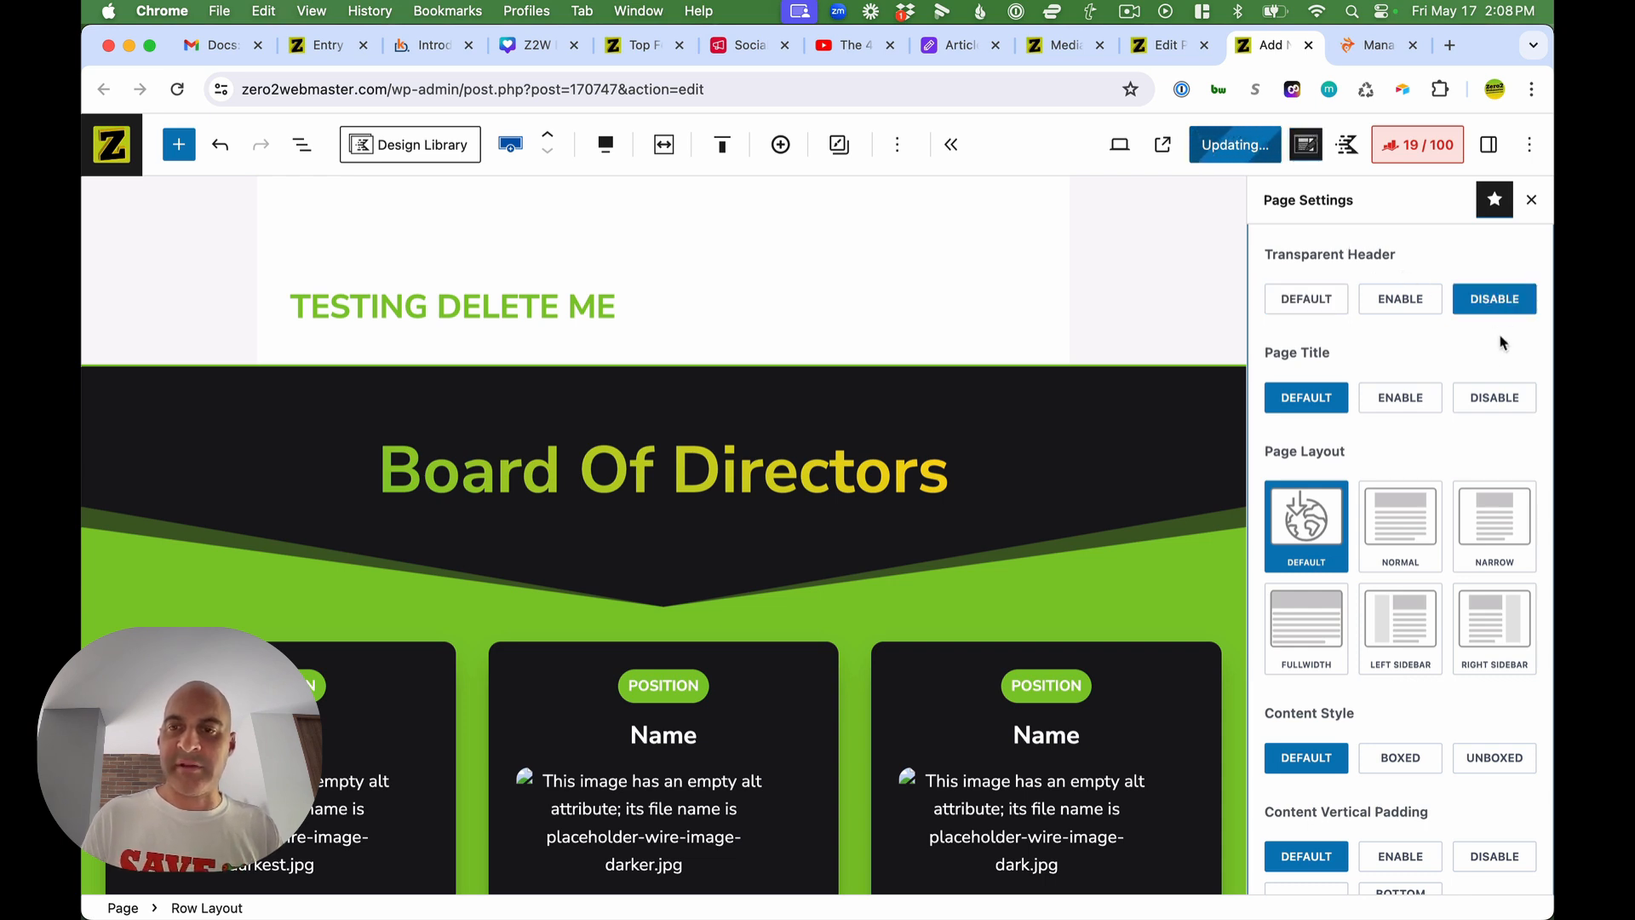
left_click(1514, 398)
left_click(1319, 651)
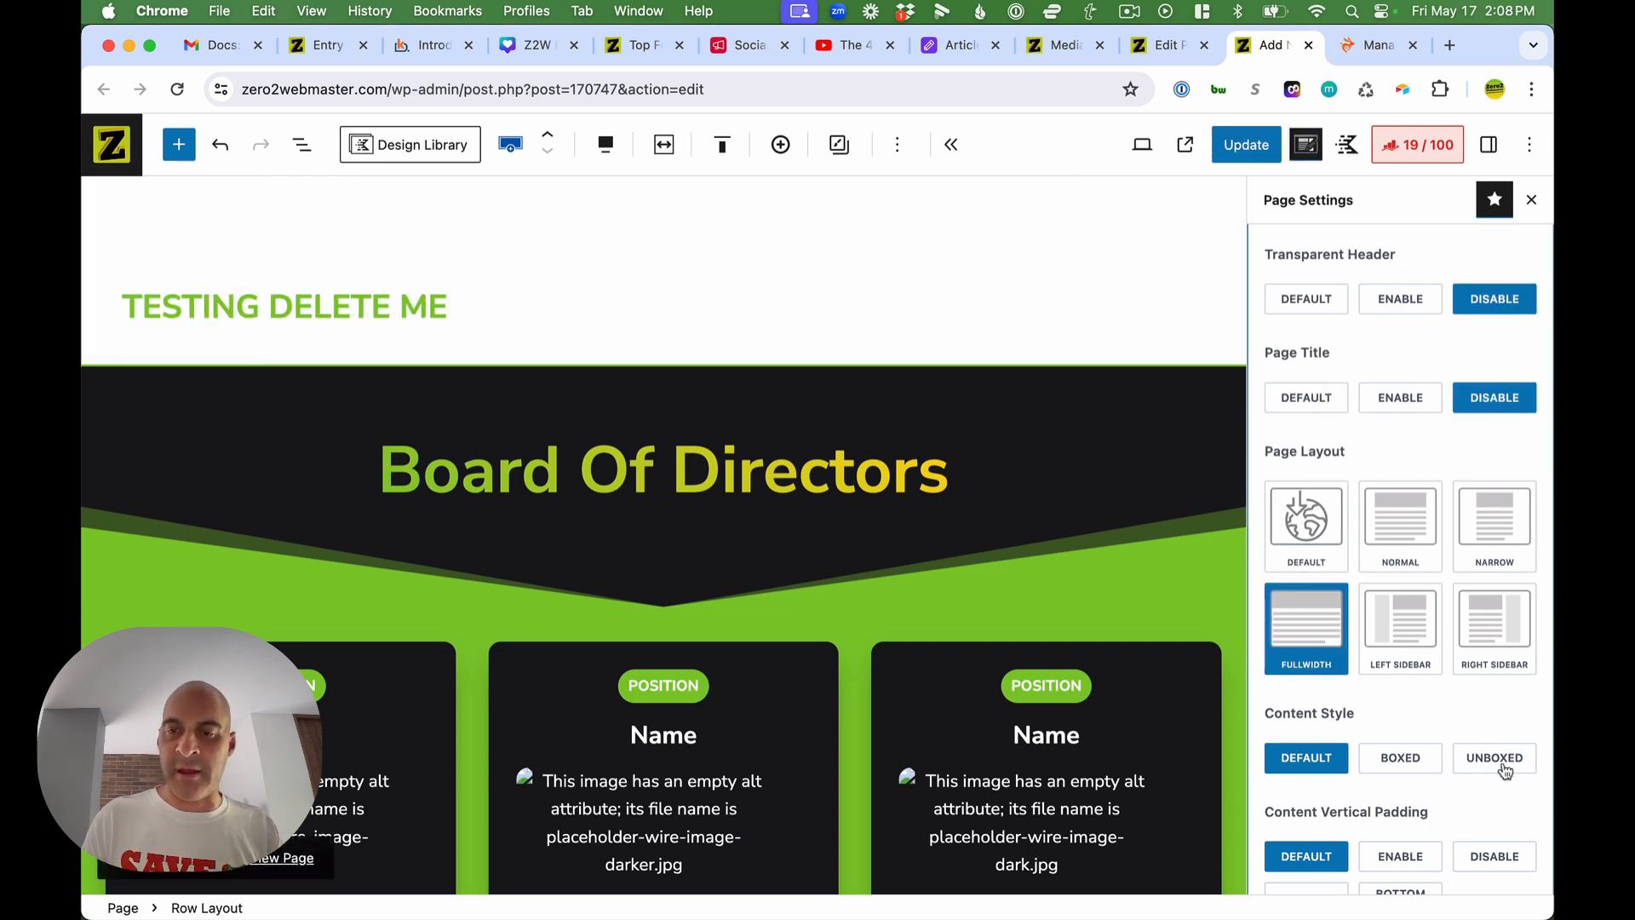
Set the page's content style to Unboxed and disable its content vertical padding.
left_click(1492, 757)
scroll(1495, 749, "down", 3)
left_click(1496, 587)
scroll(1516, 740, "up", 5)
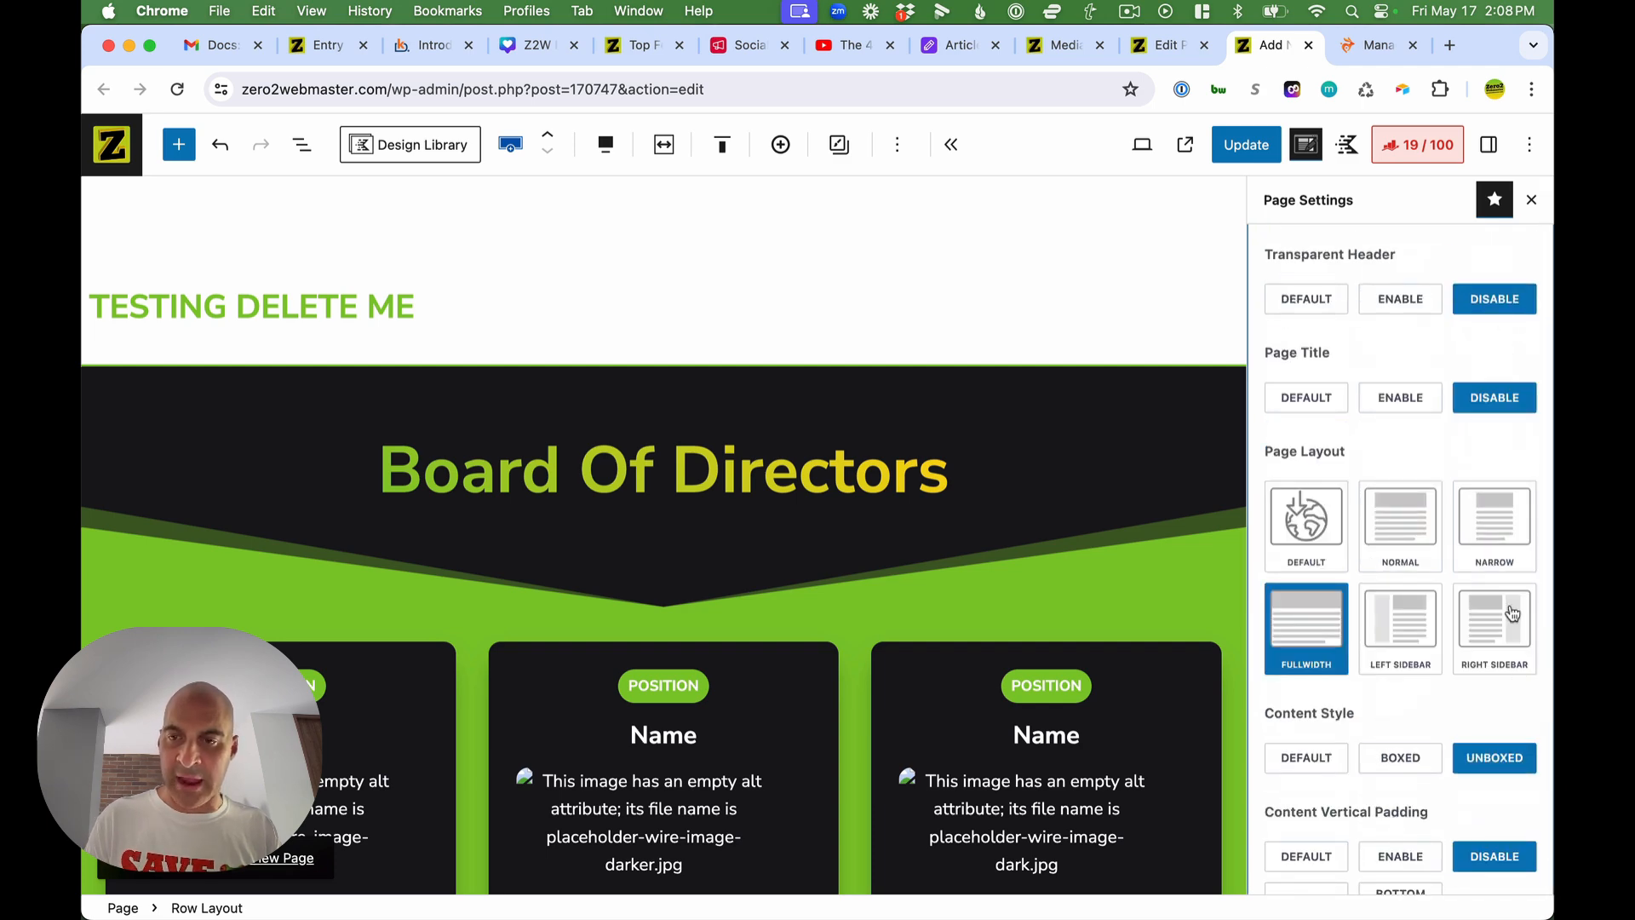
Review the page settings, update the page and open its live version.
scroll(1512, 613, "down", 5)
scroll(1498, 364, "up", 5)
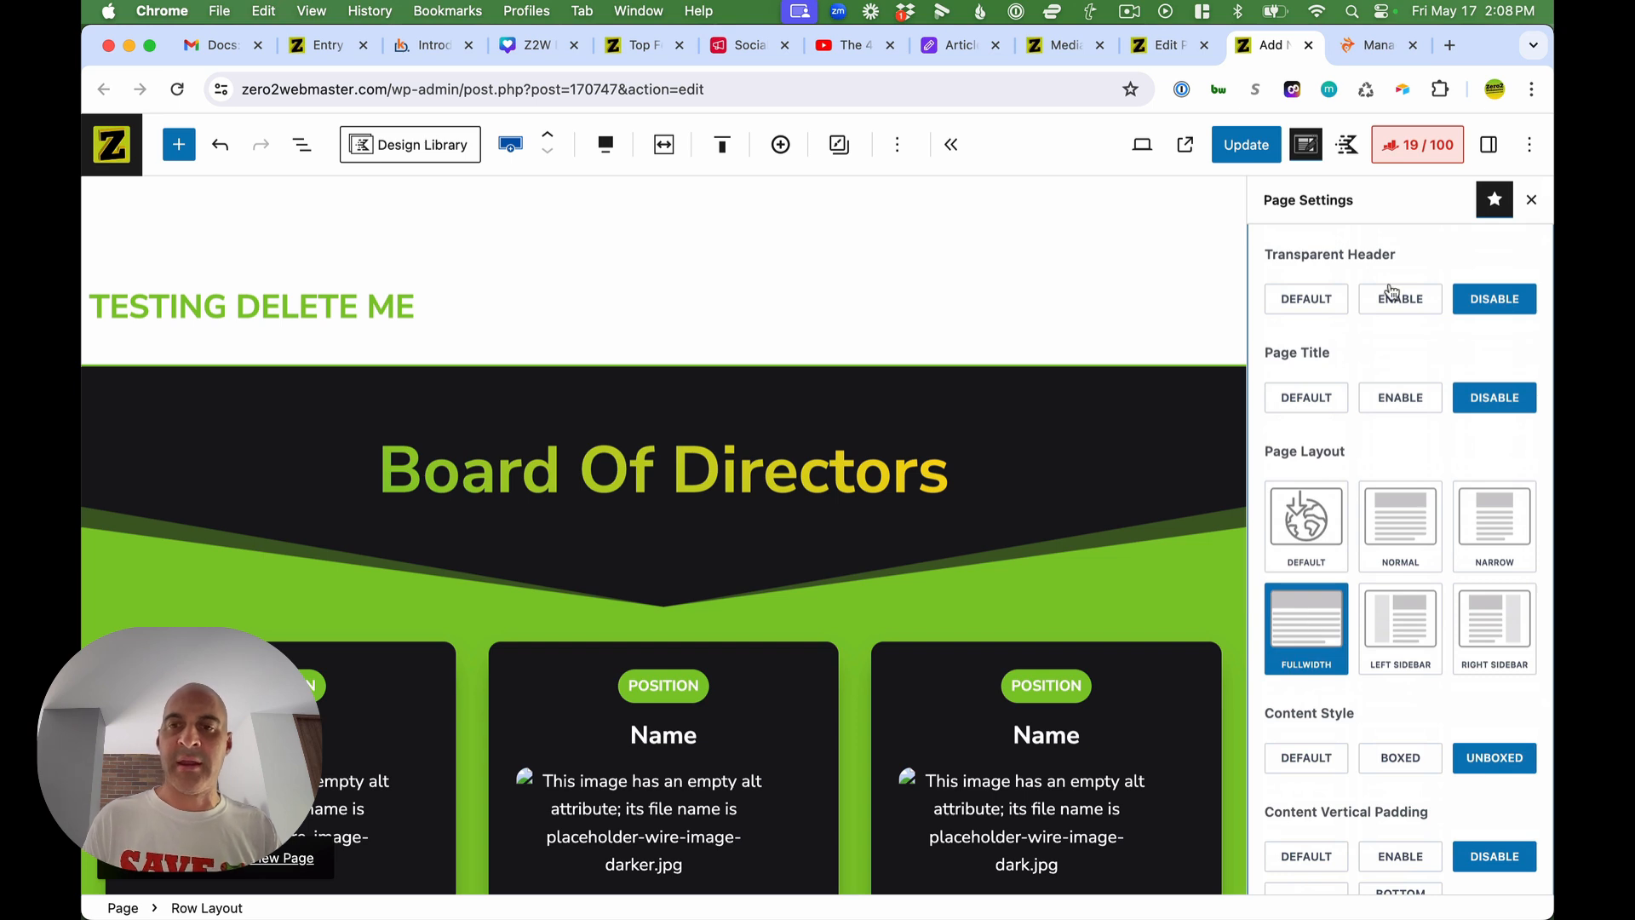
left_click(1245, 146)
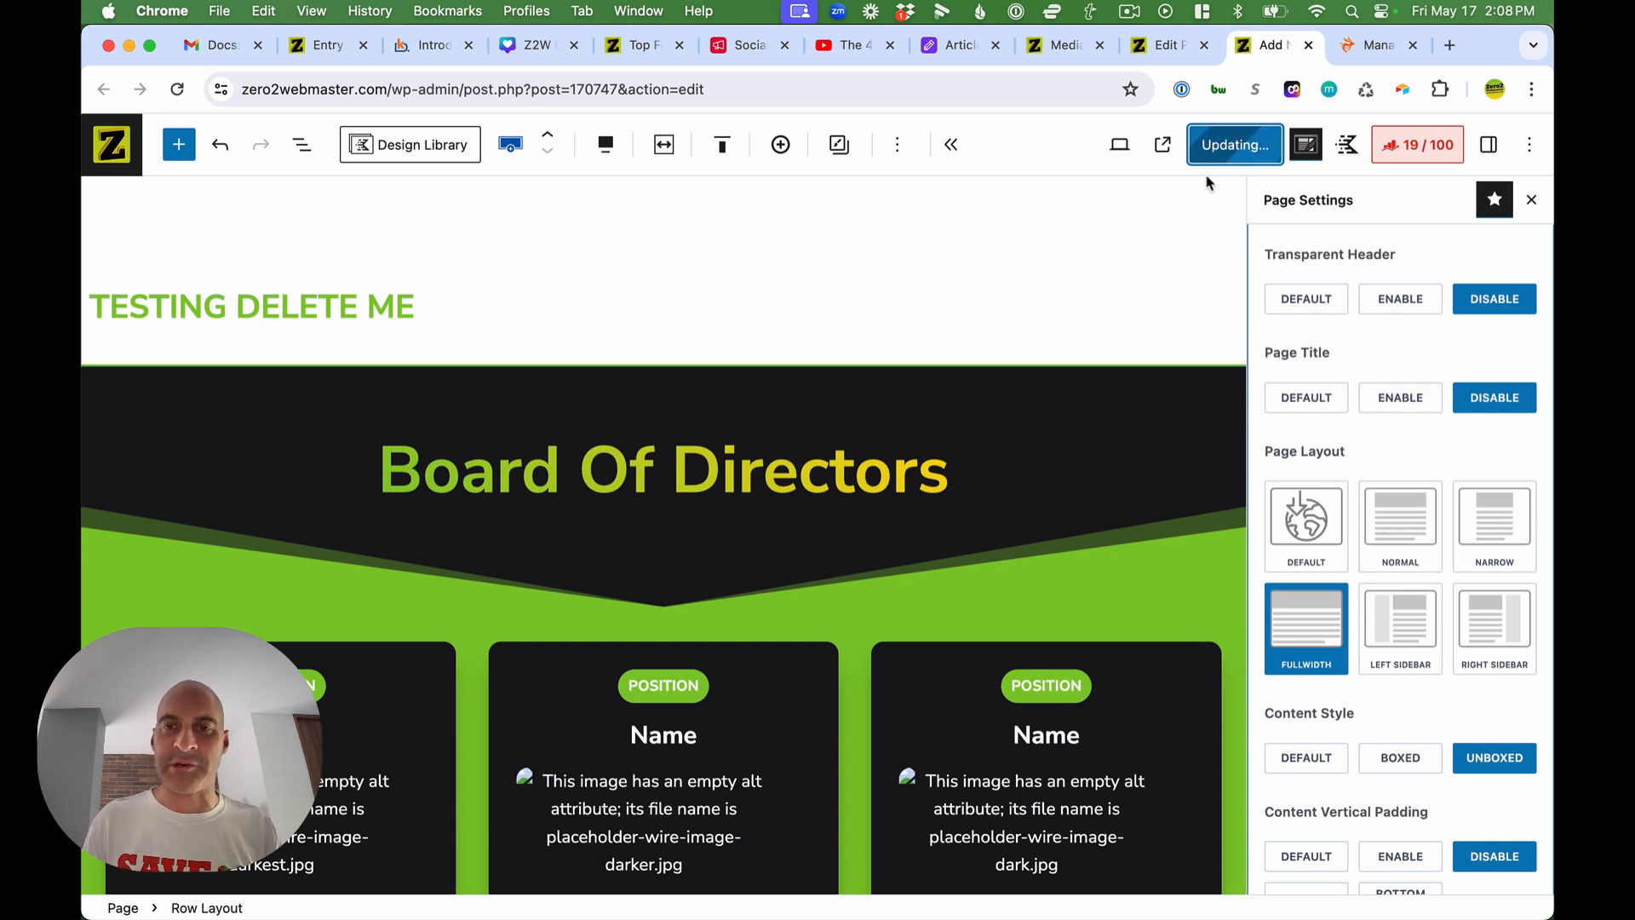
left_click(1163, 145)
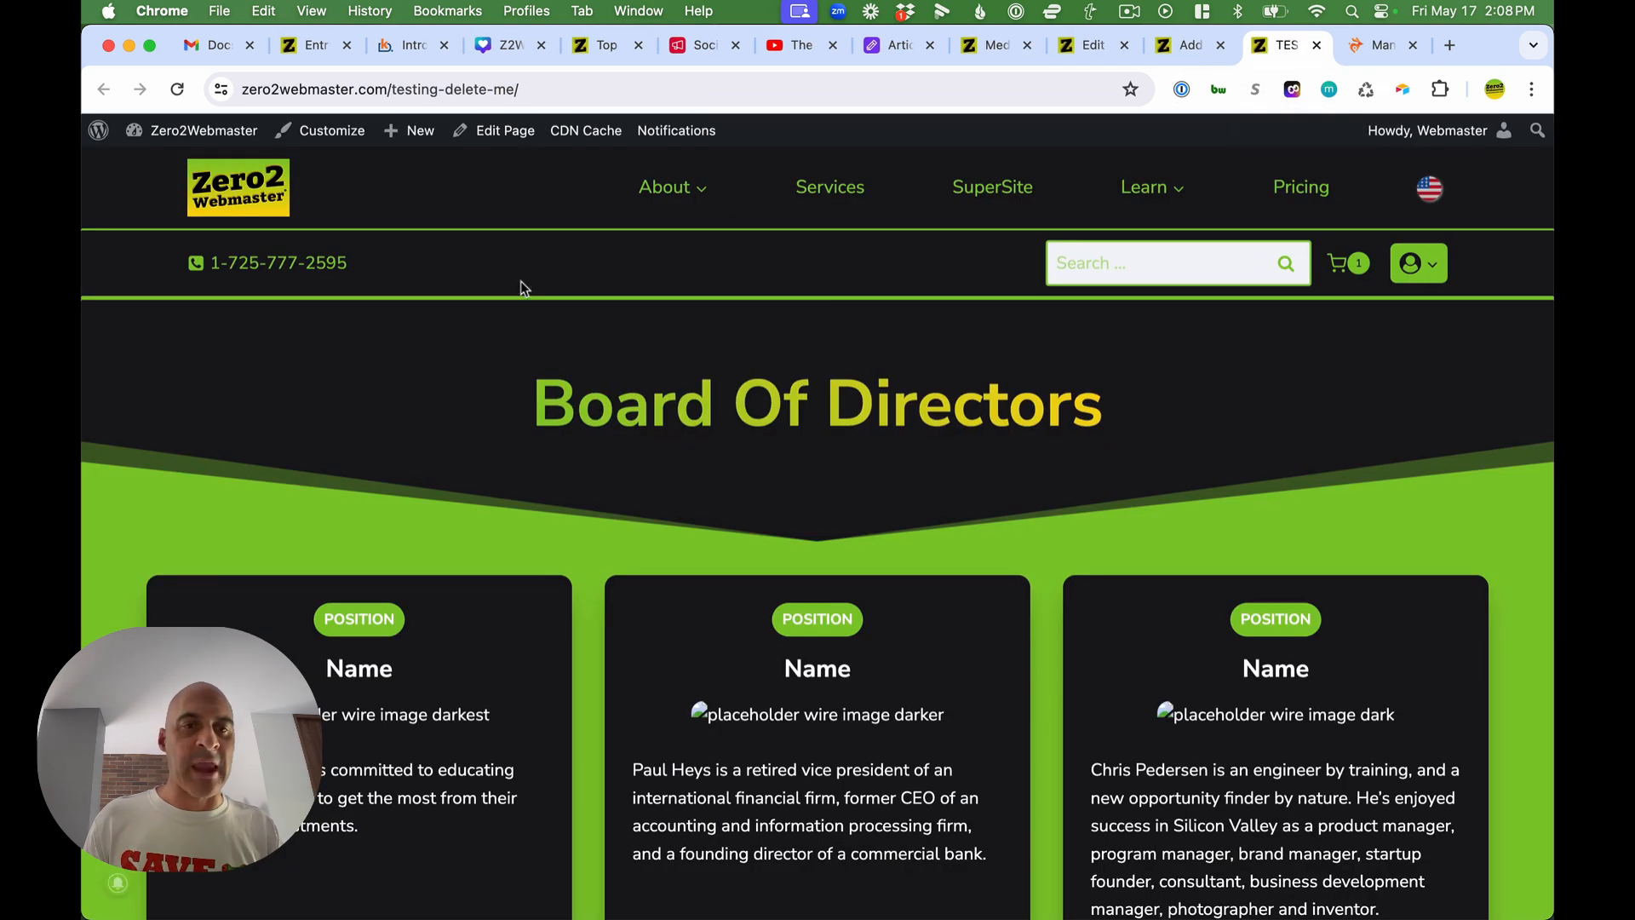
Examine the image placeholders in the three Board Of Directors columns on the live test page.
scroll(336, 354, "down", 10)
scroll(336, 354, "up", 10)
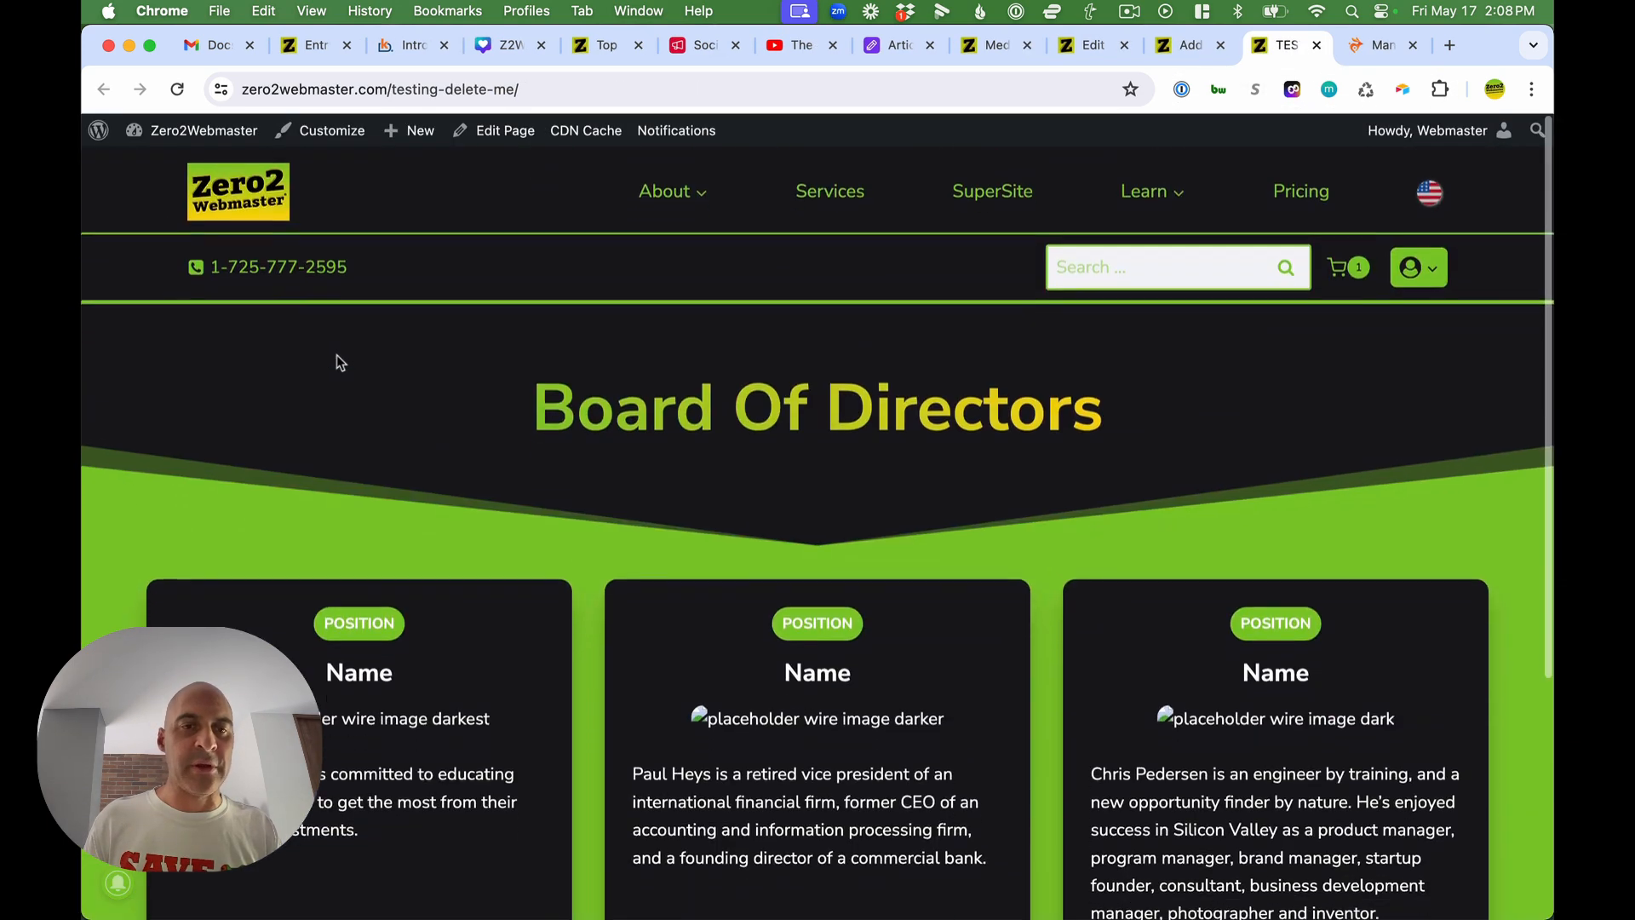
scroll(1481, 390, "down", 1)
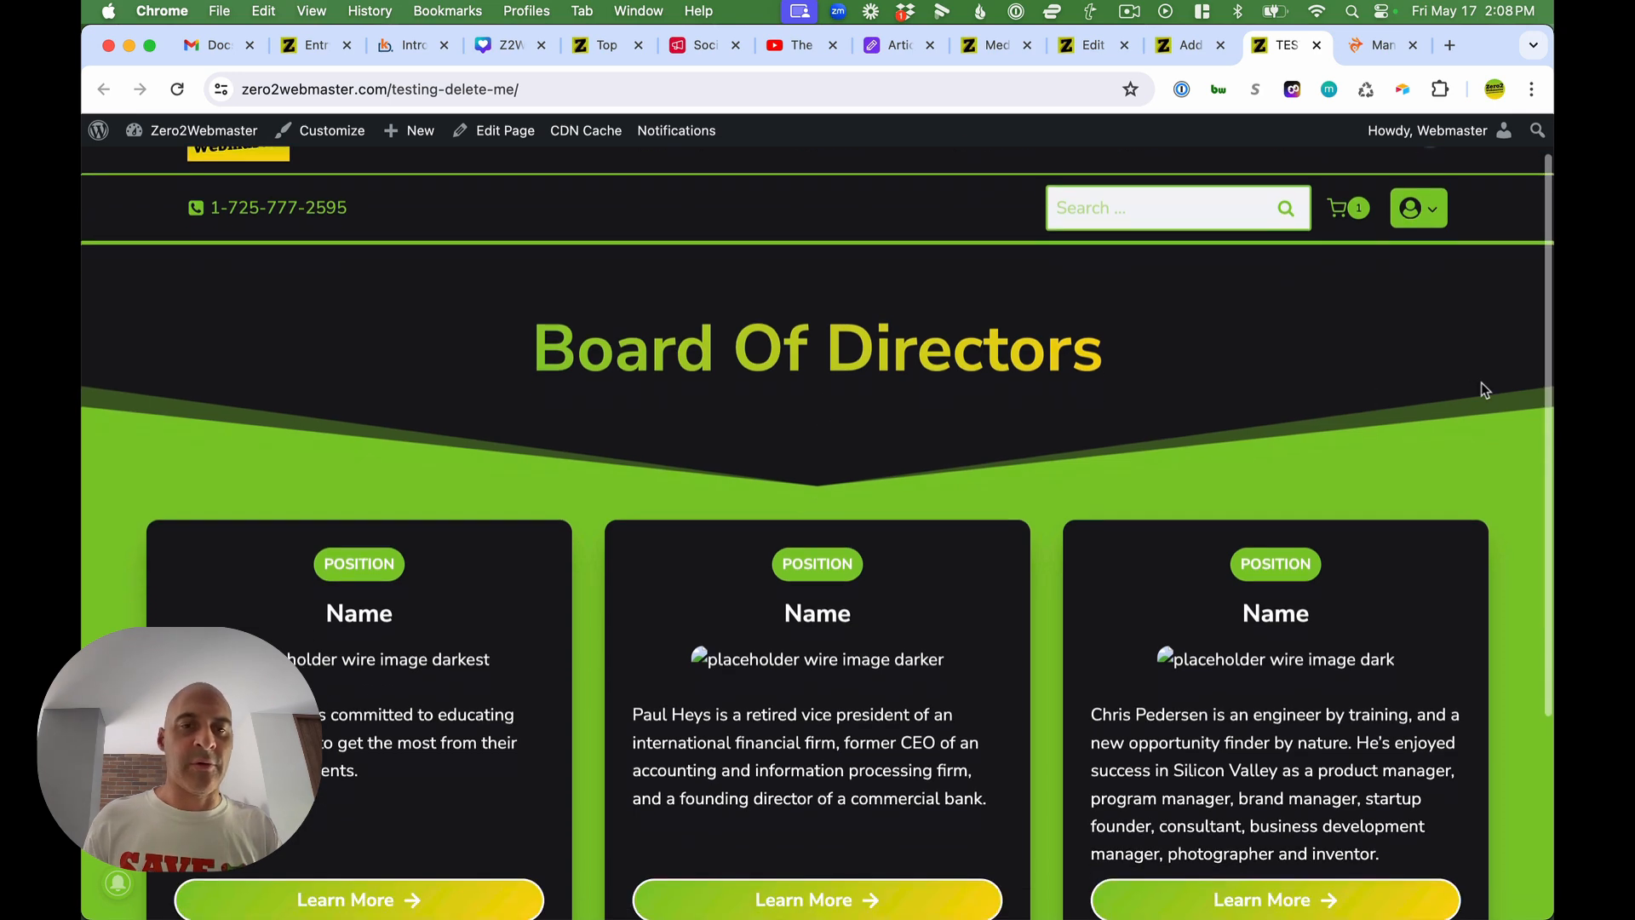
scroll(1481, 390, "up", 1)
scroll(1481, 390, "down", 3)
scroll(1482, 385, "up", 3)
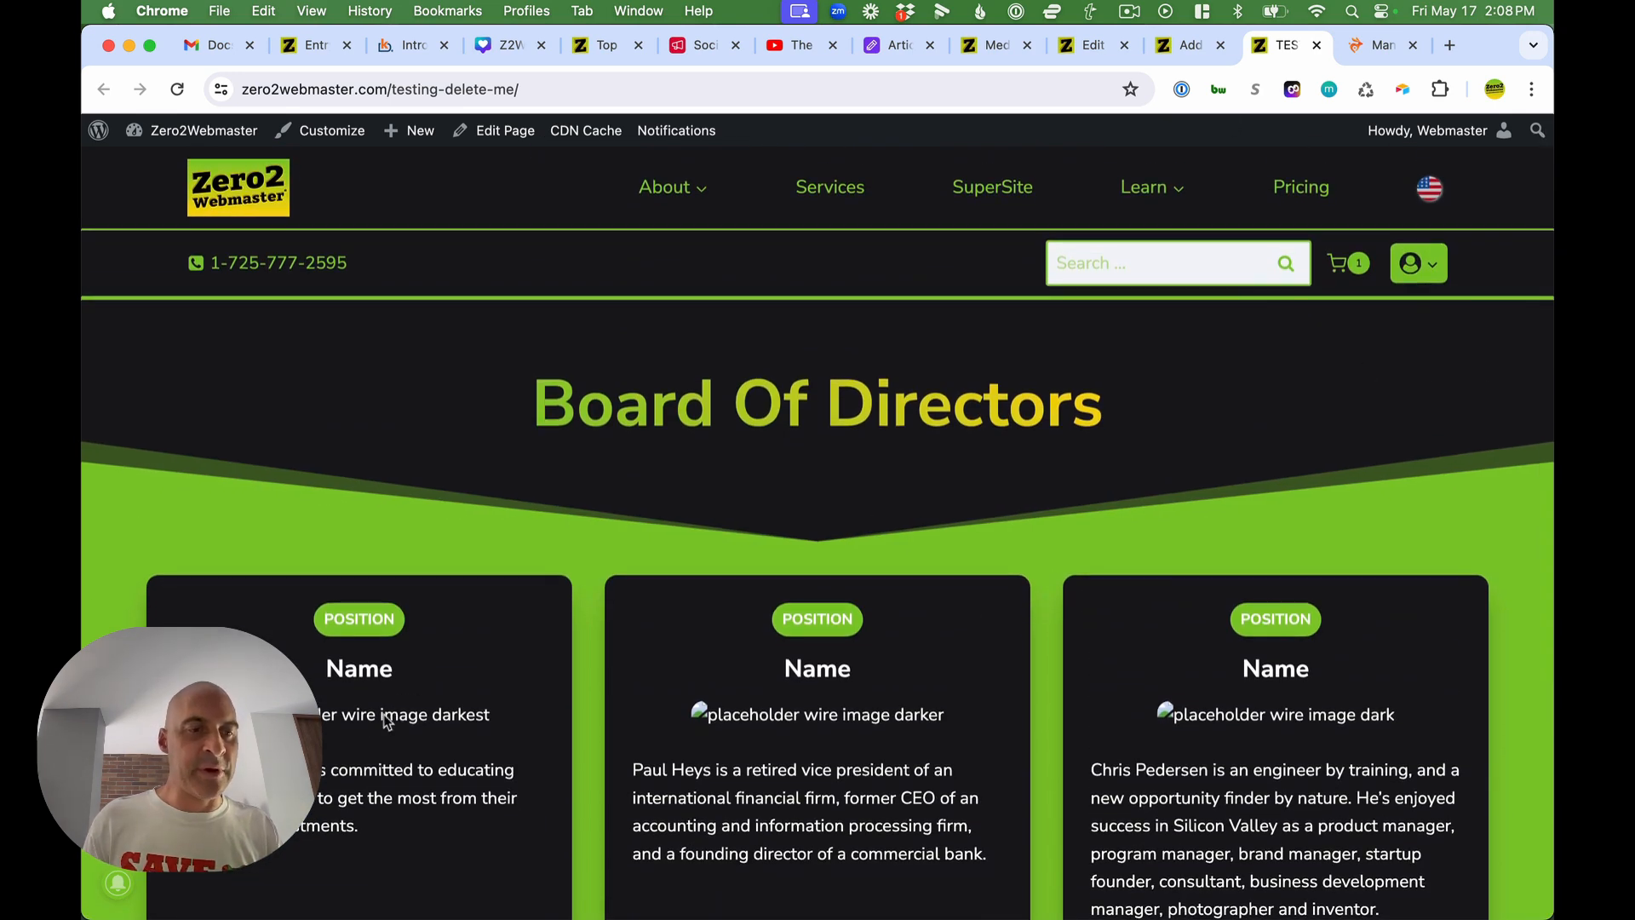
In the test page's editor, select the first column's placeholder image and show its block settings.
left_click(1193, 49)
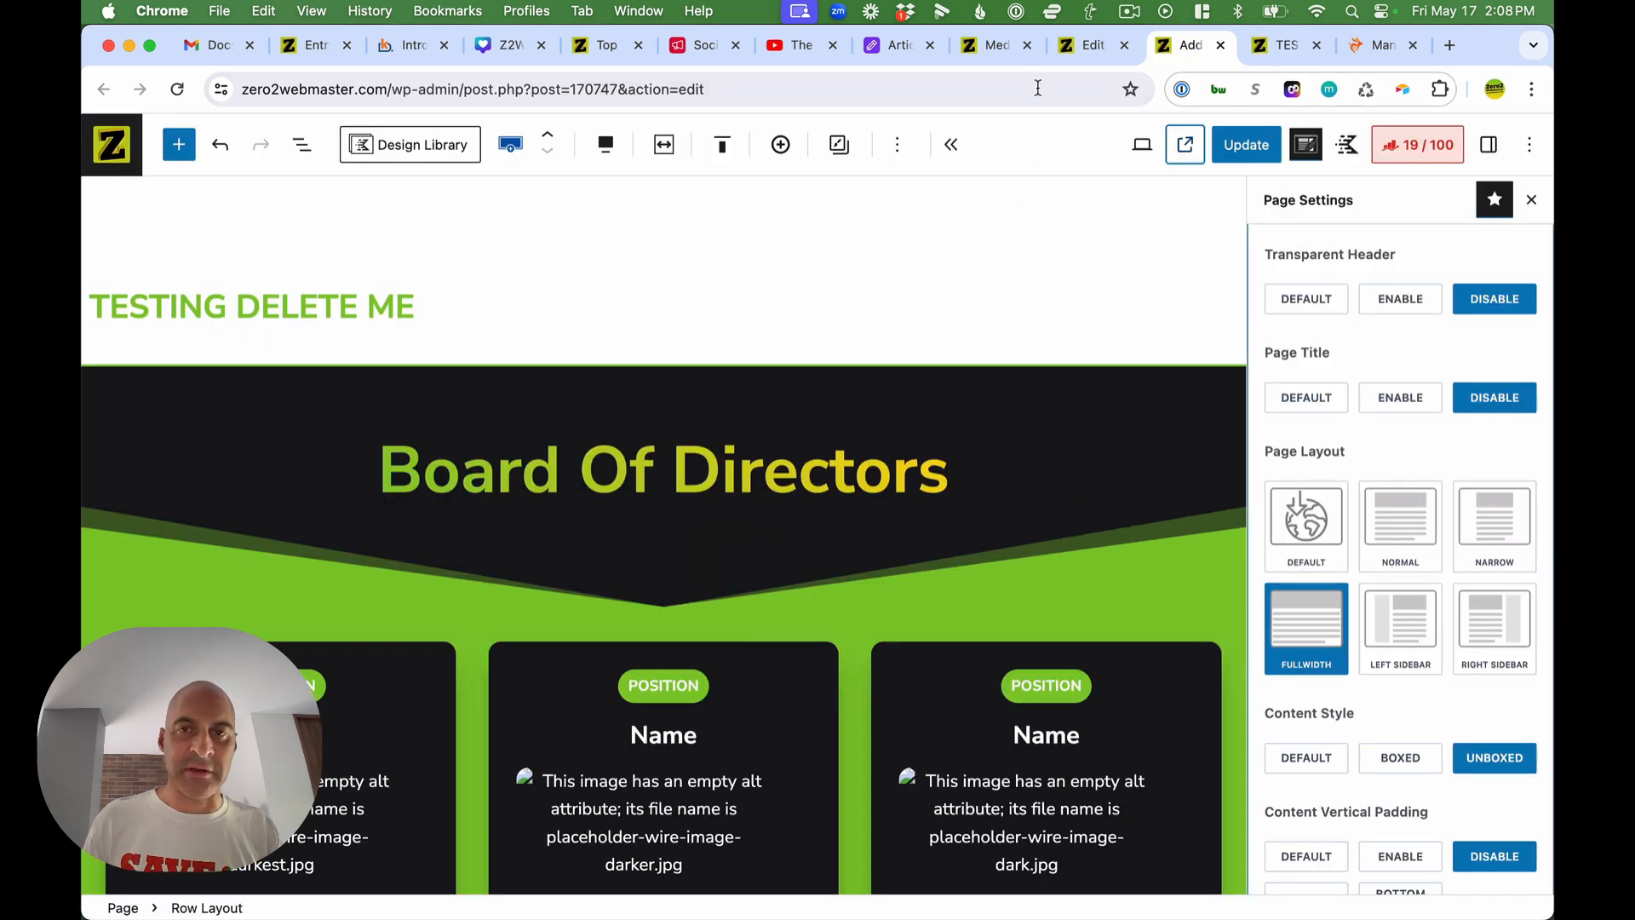
left_click(1089, 58)
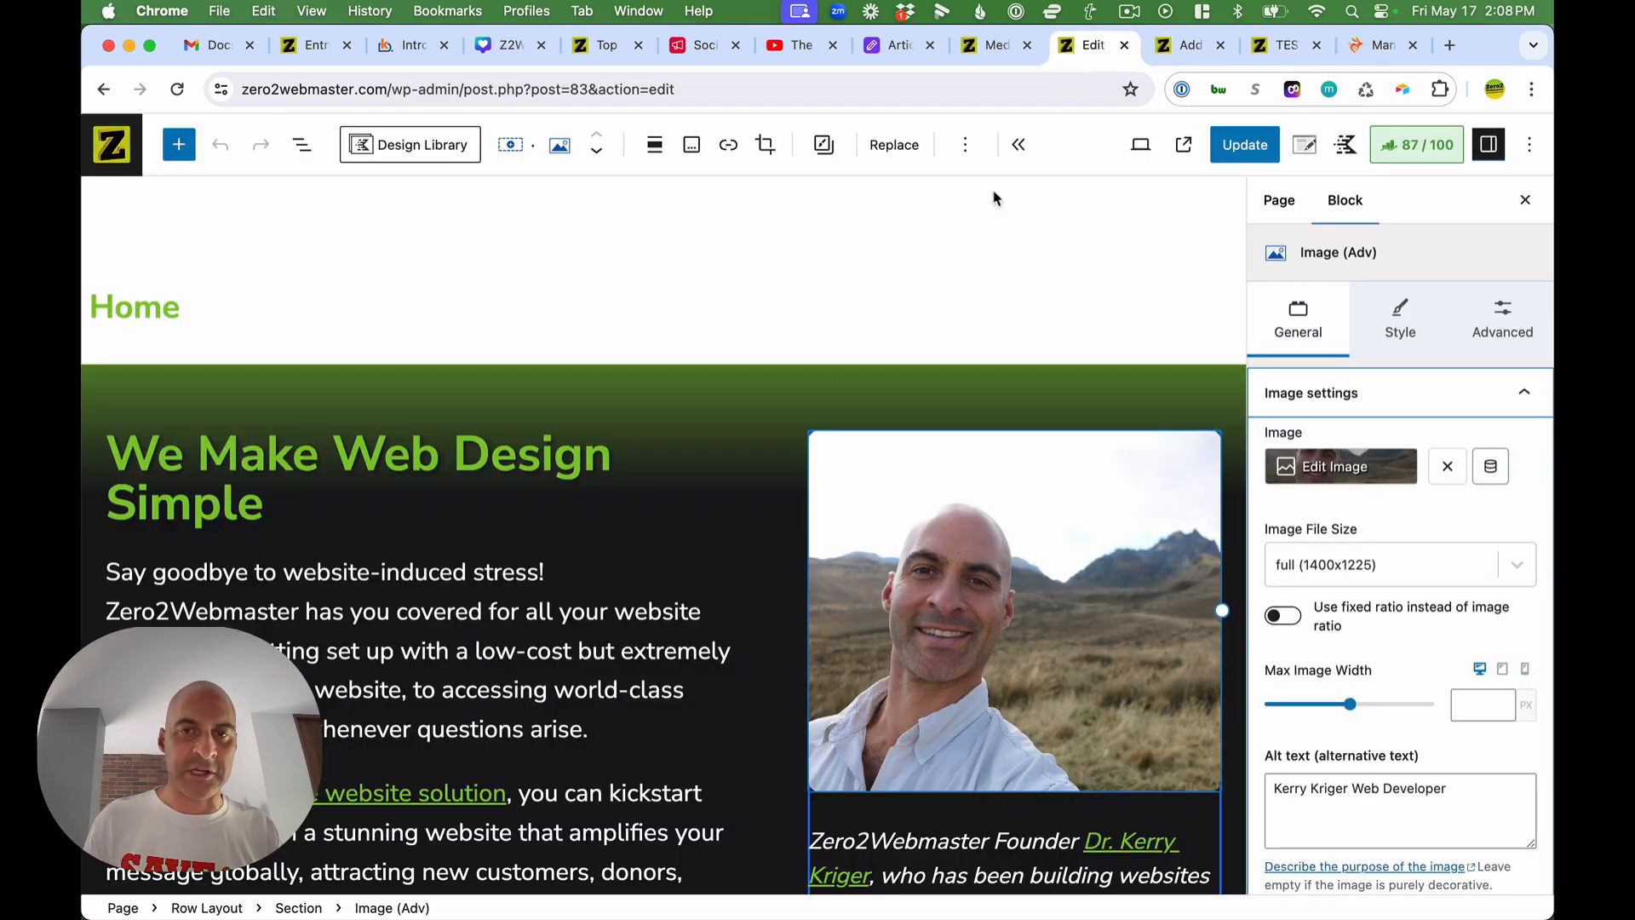
left_click(1195, 47)
scroll(256, 487, "down", 5)
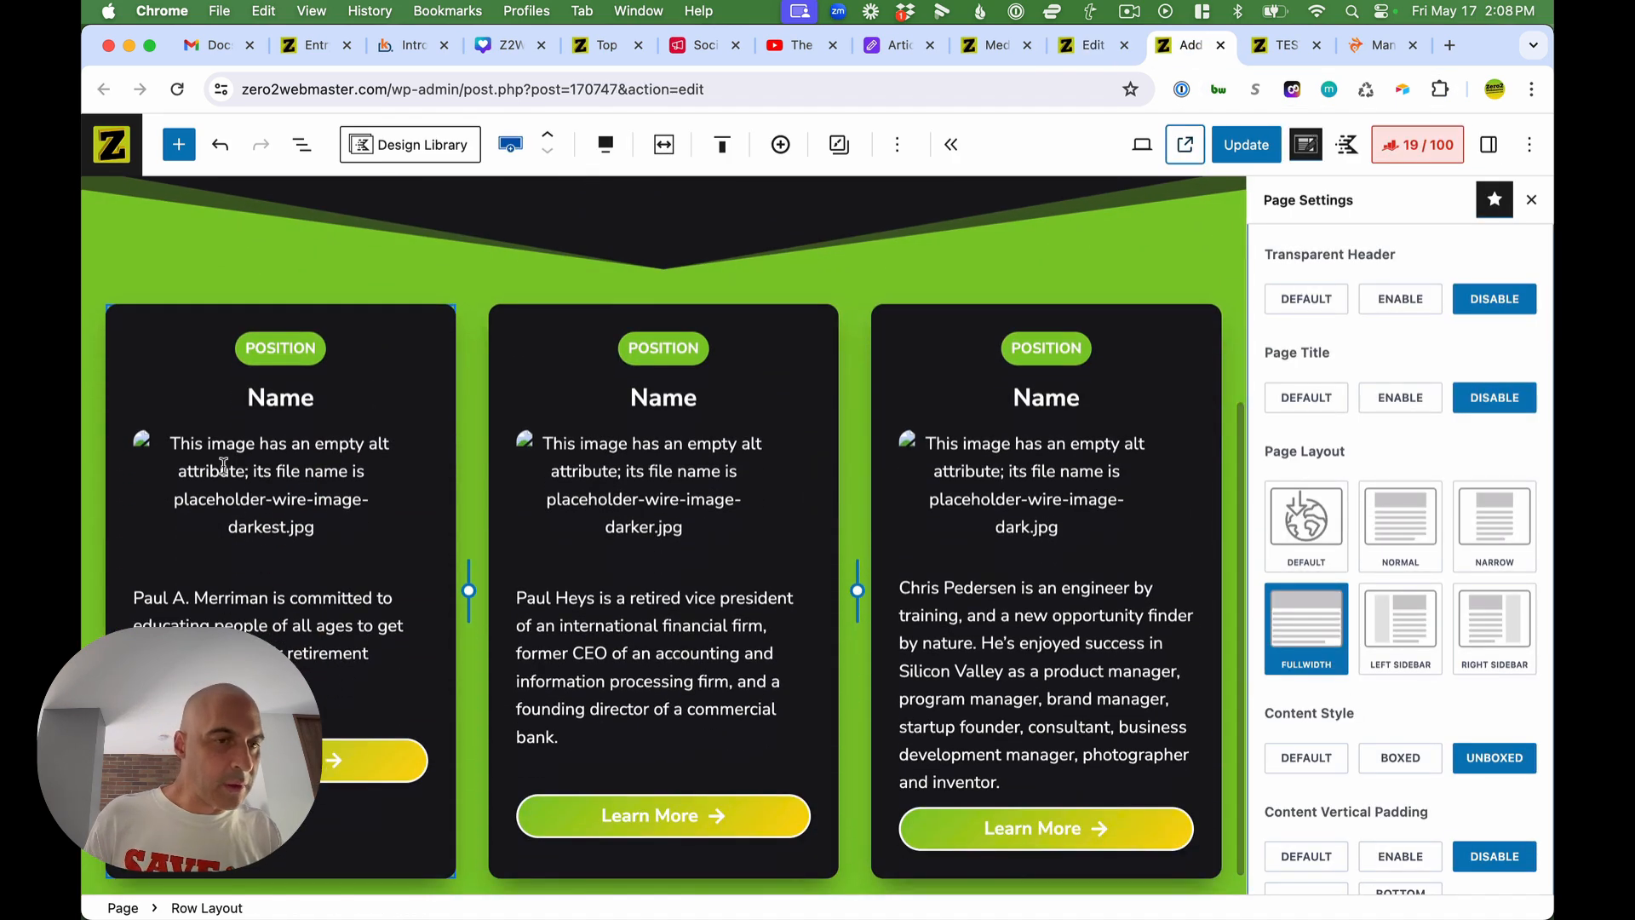
left_click(226, 466)
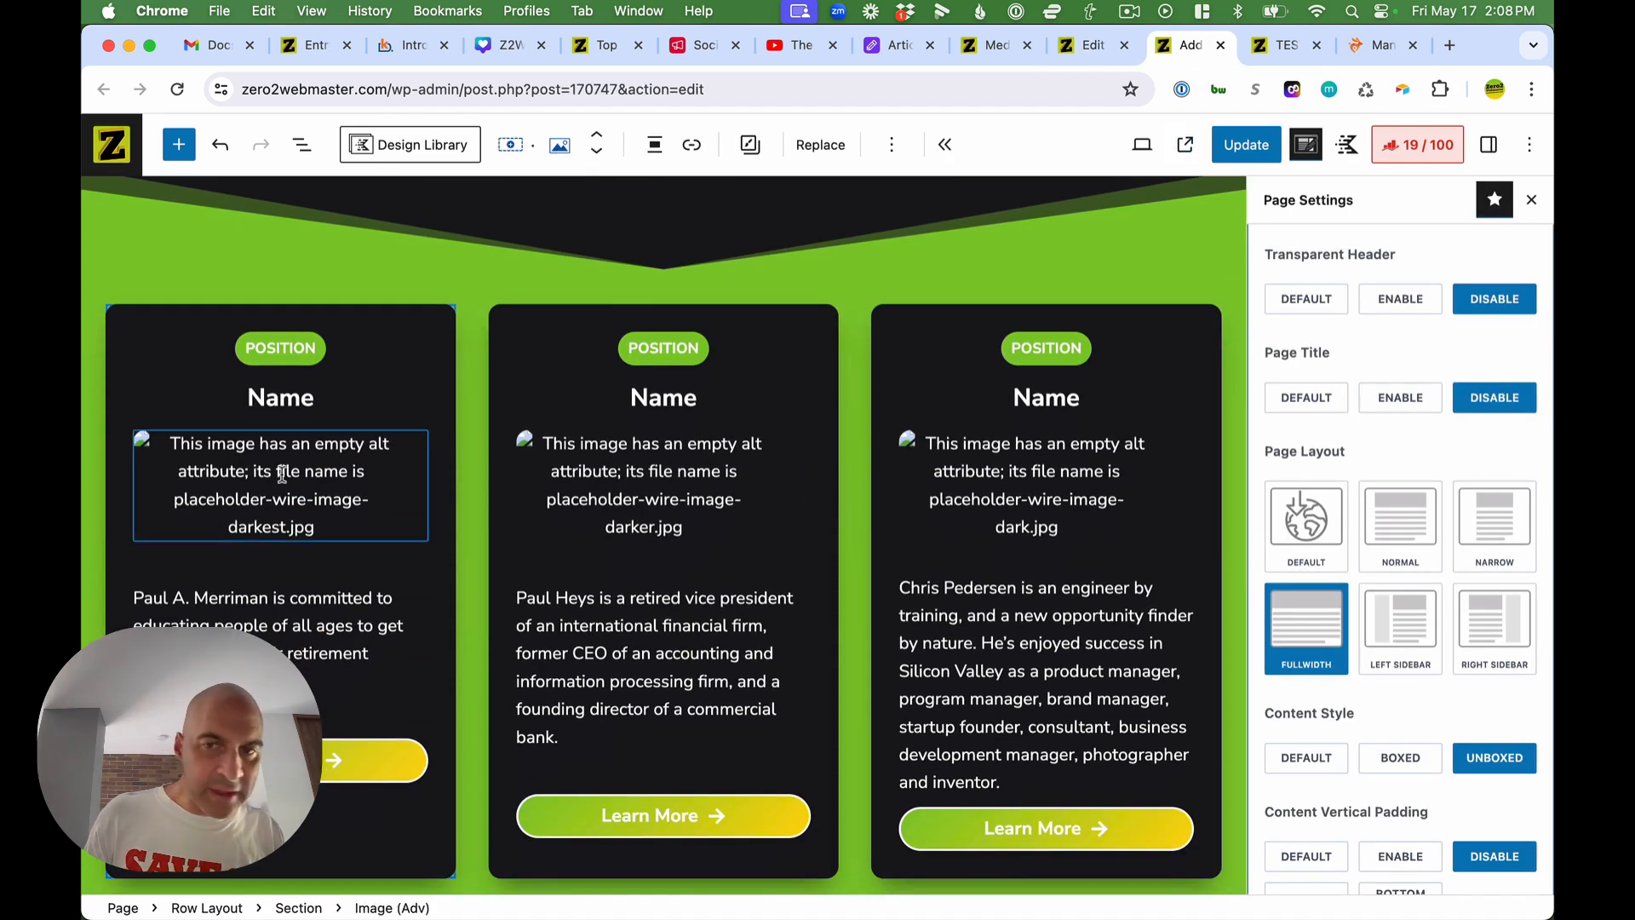
left_click(1487, 147)
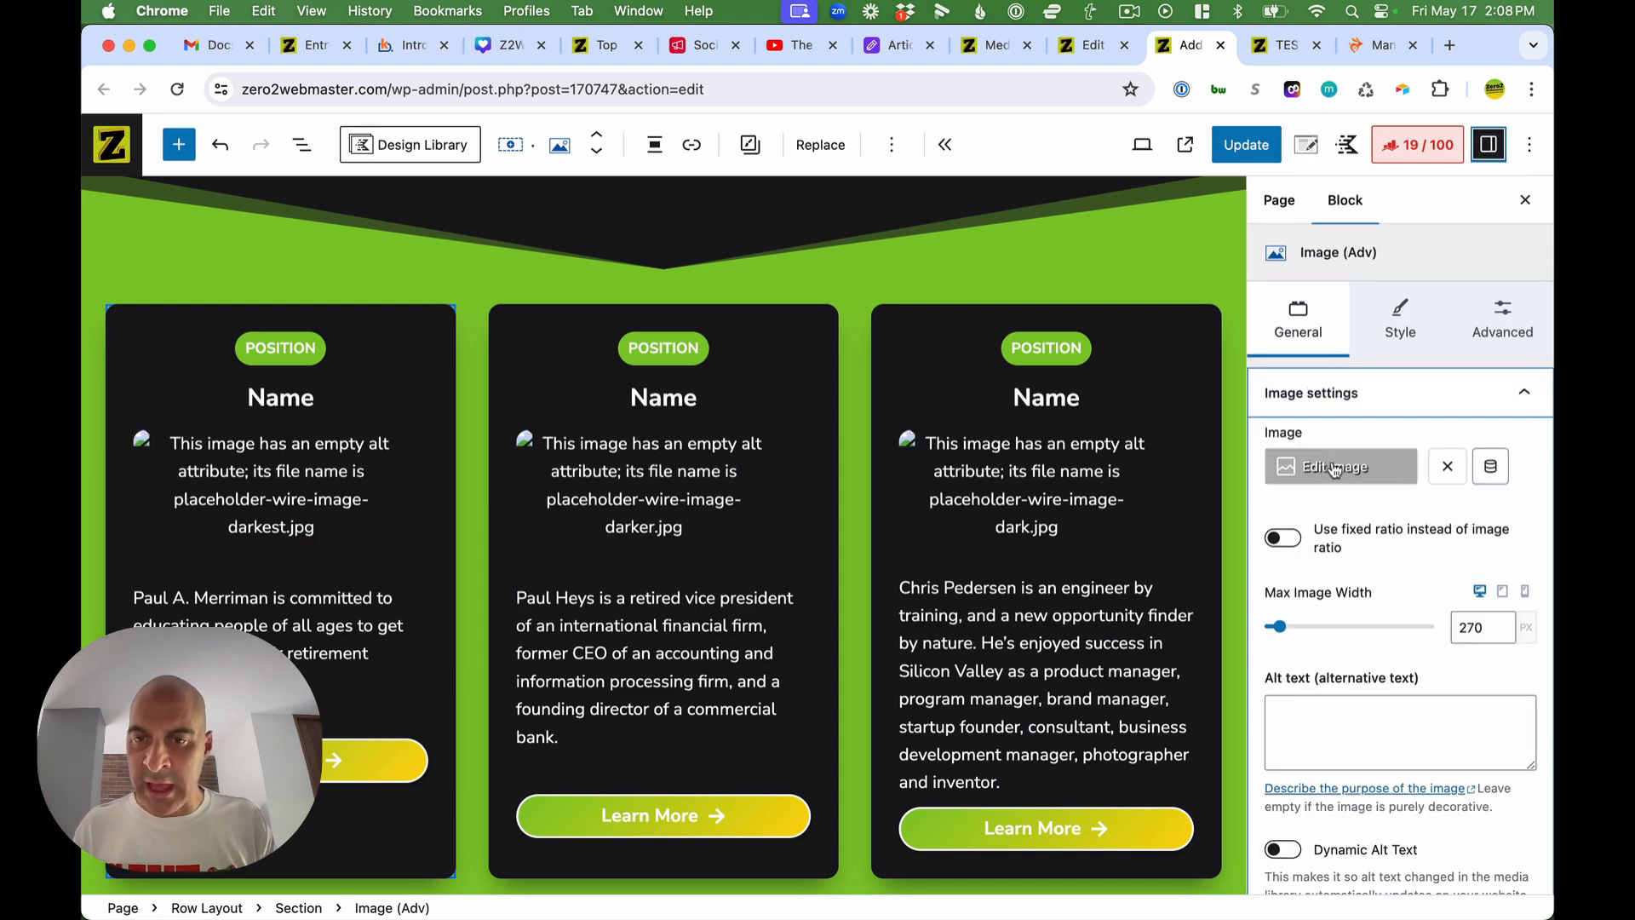
left_click(296, 463)
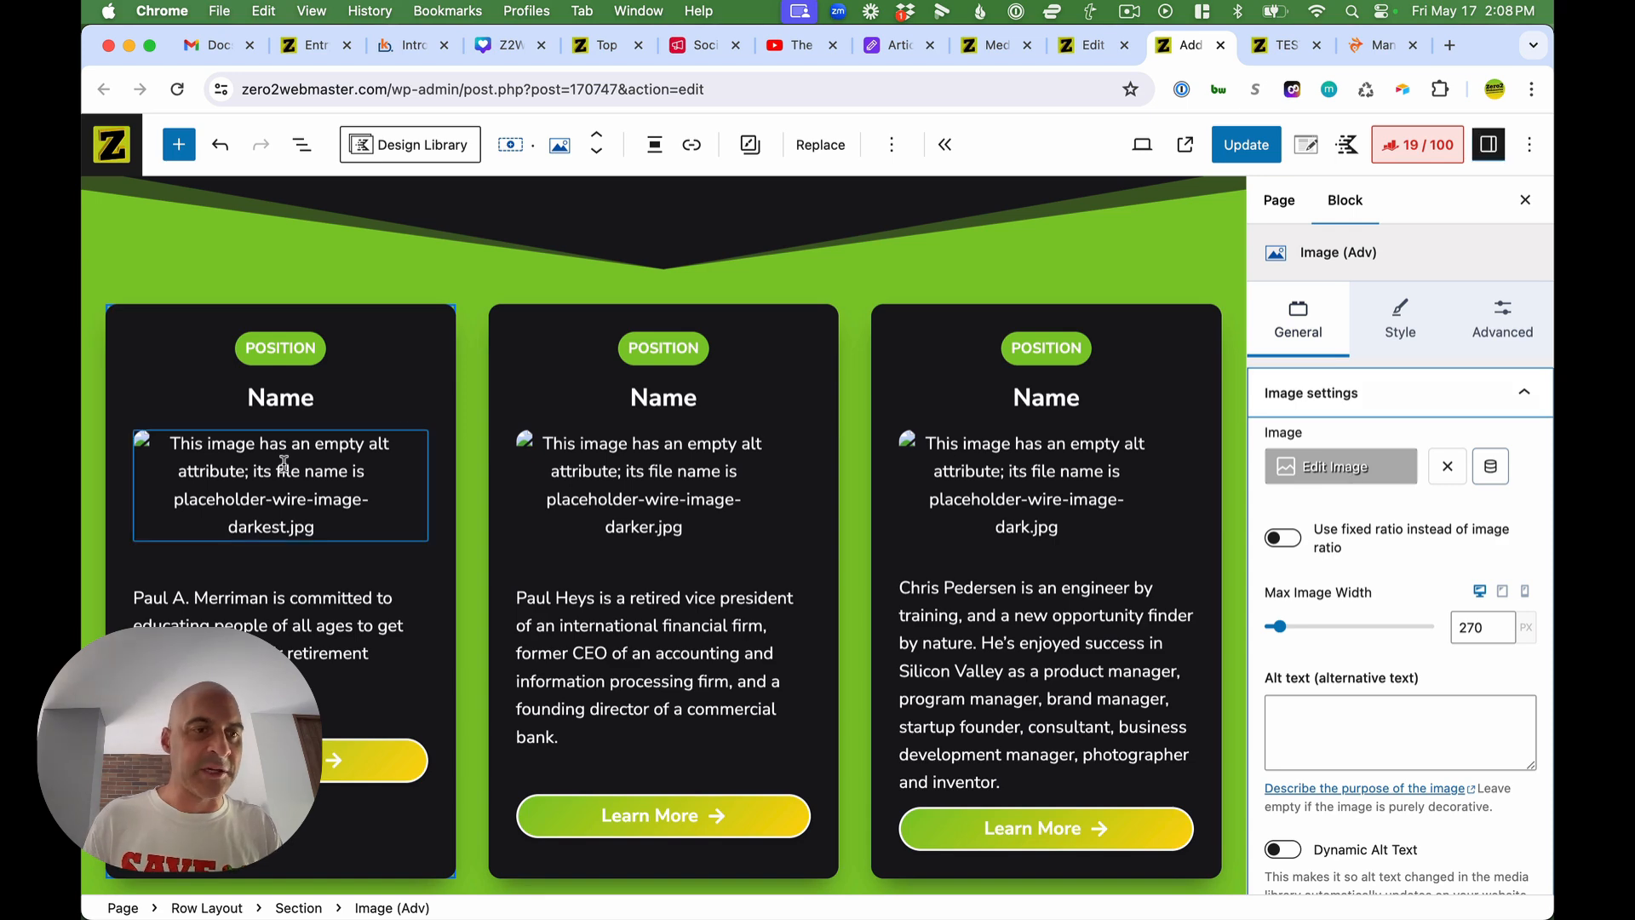
Insert an empty Image (Adv) block before the placeholder image in the first column.
left_click(304, 146)
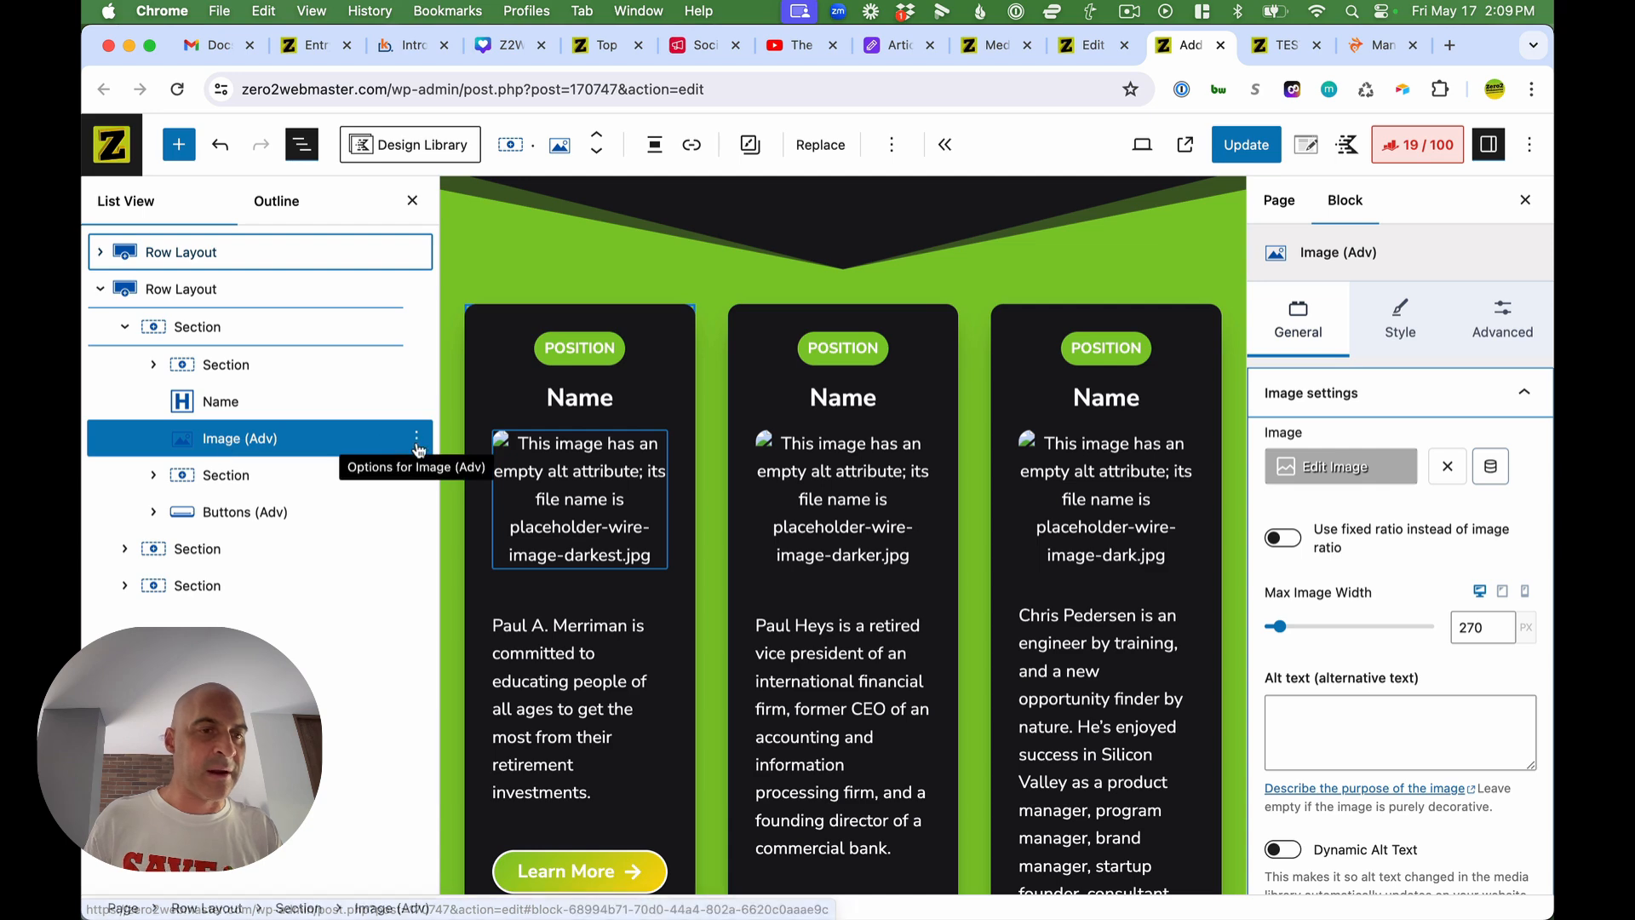
left_click(416, 438)
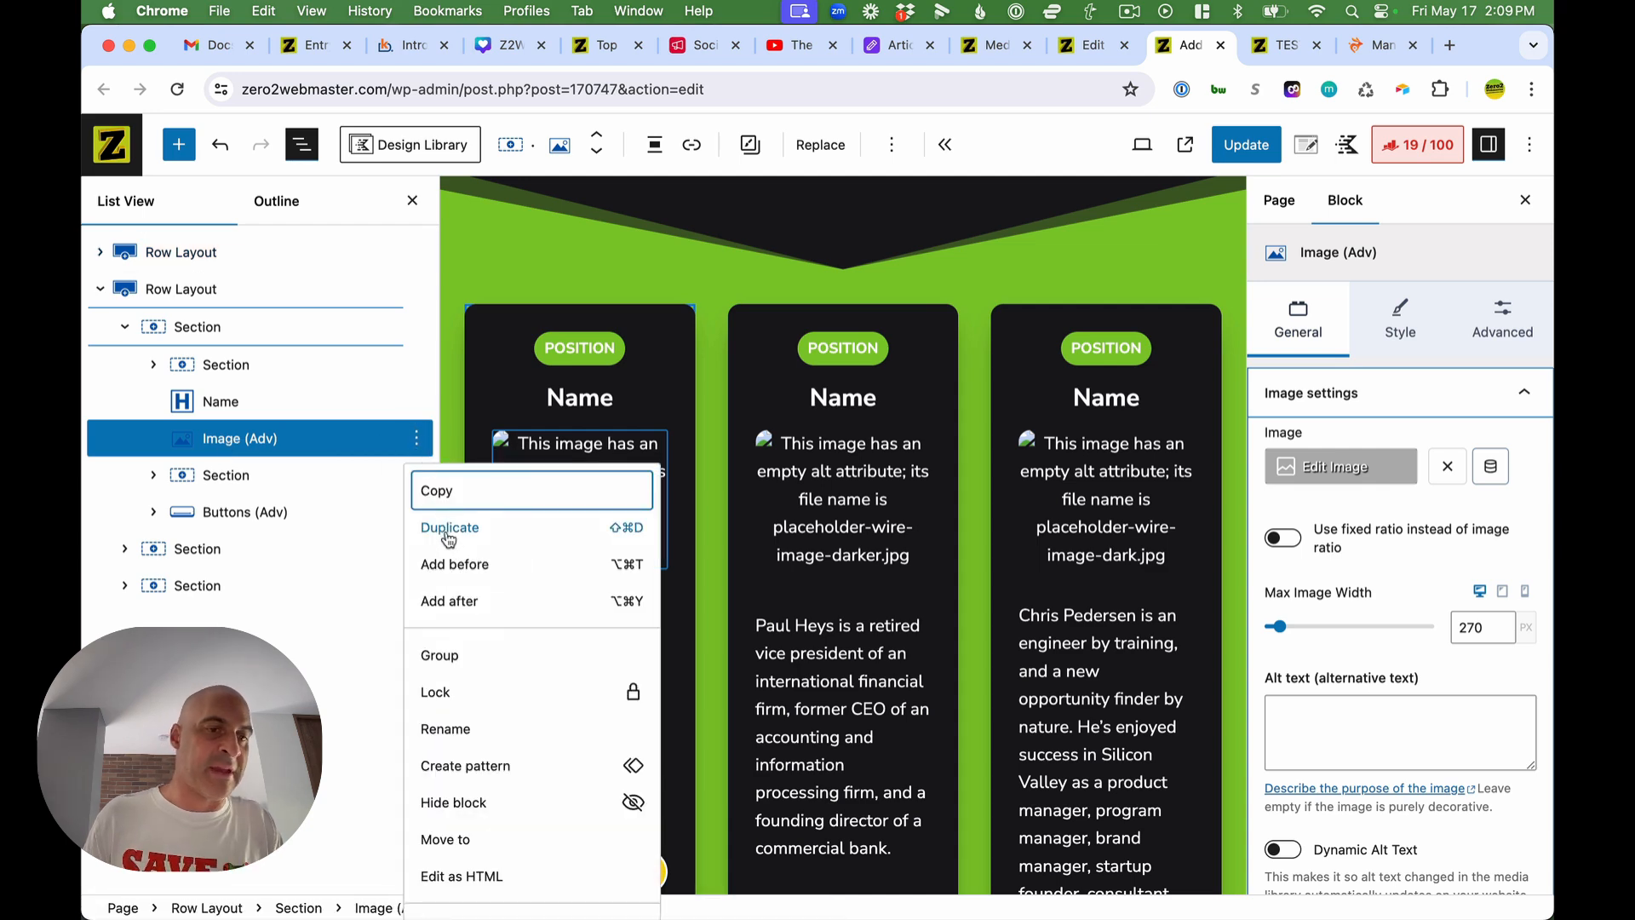
left_click(454, 565)
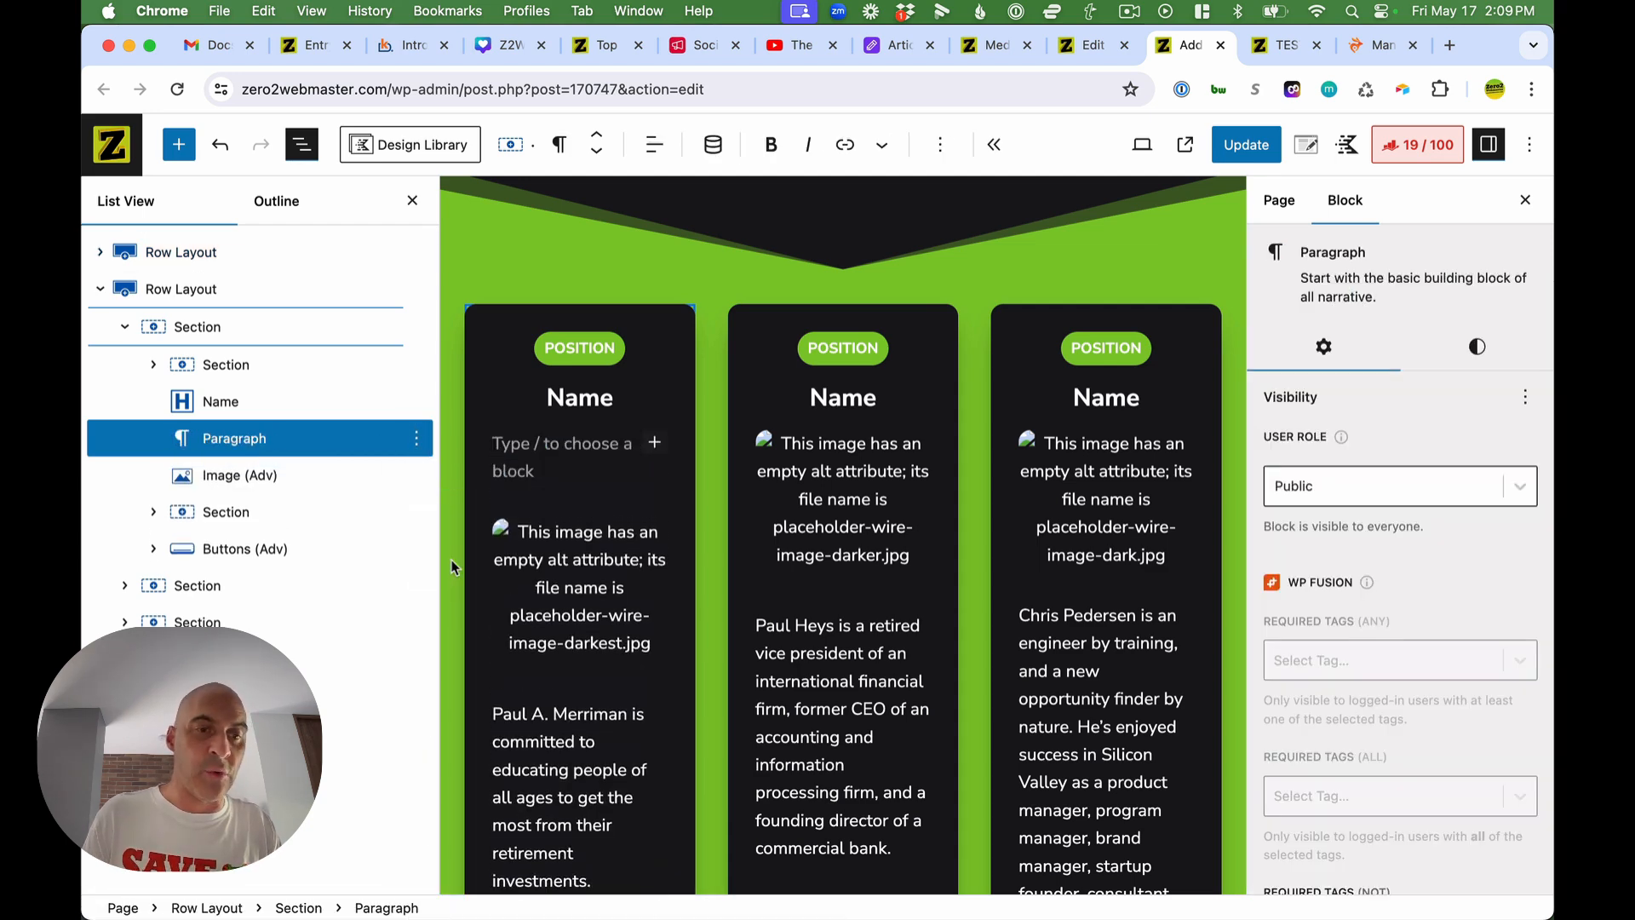
type("/image")
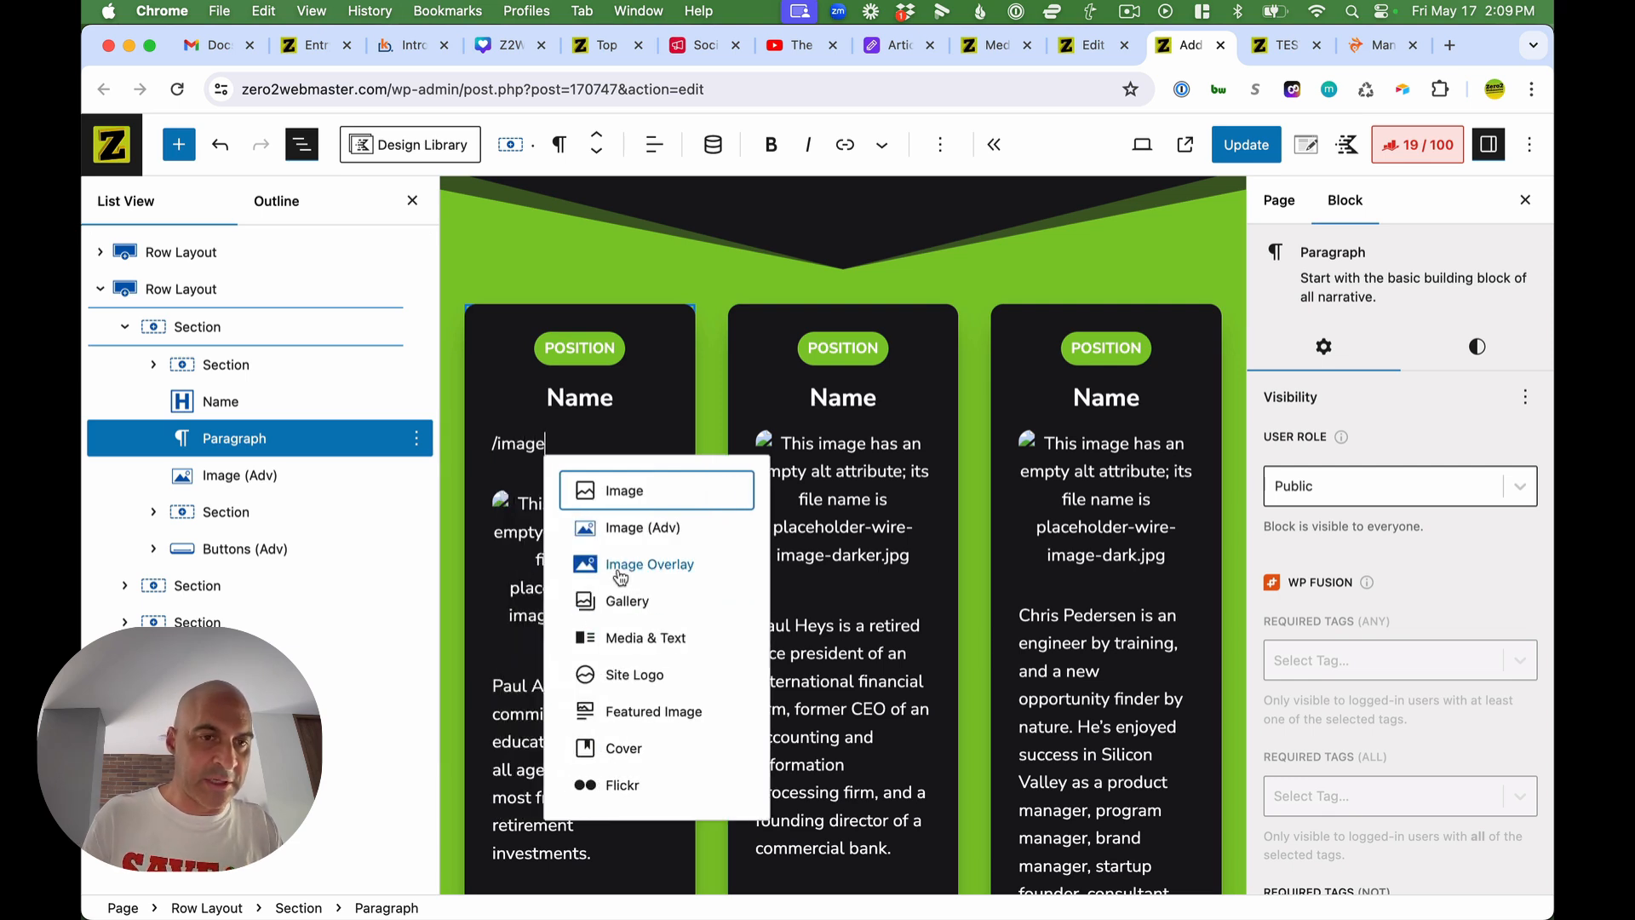
key("BackSpace")
key("BackSpace")
key("BackSpace")
key("BackSpace")
key("BackSpace")
type("a")
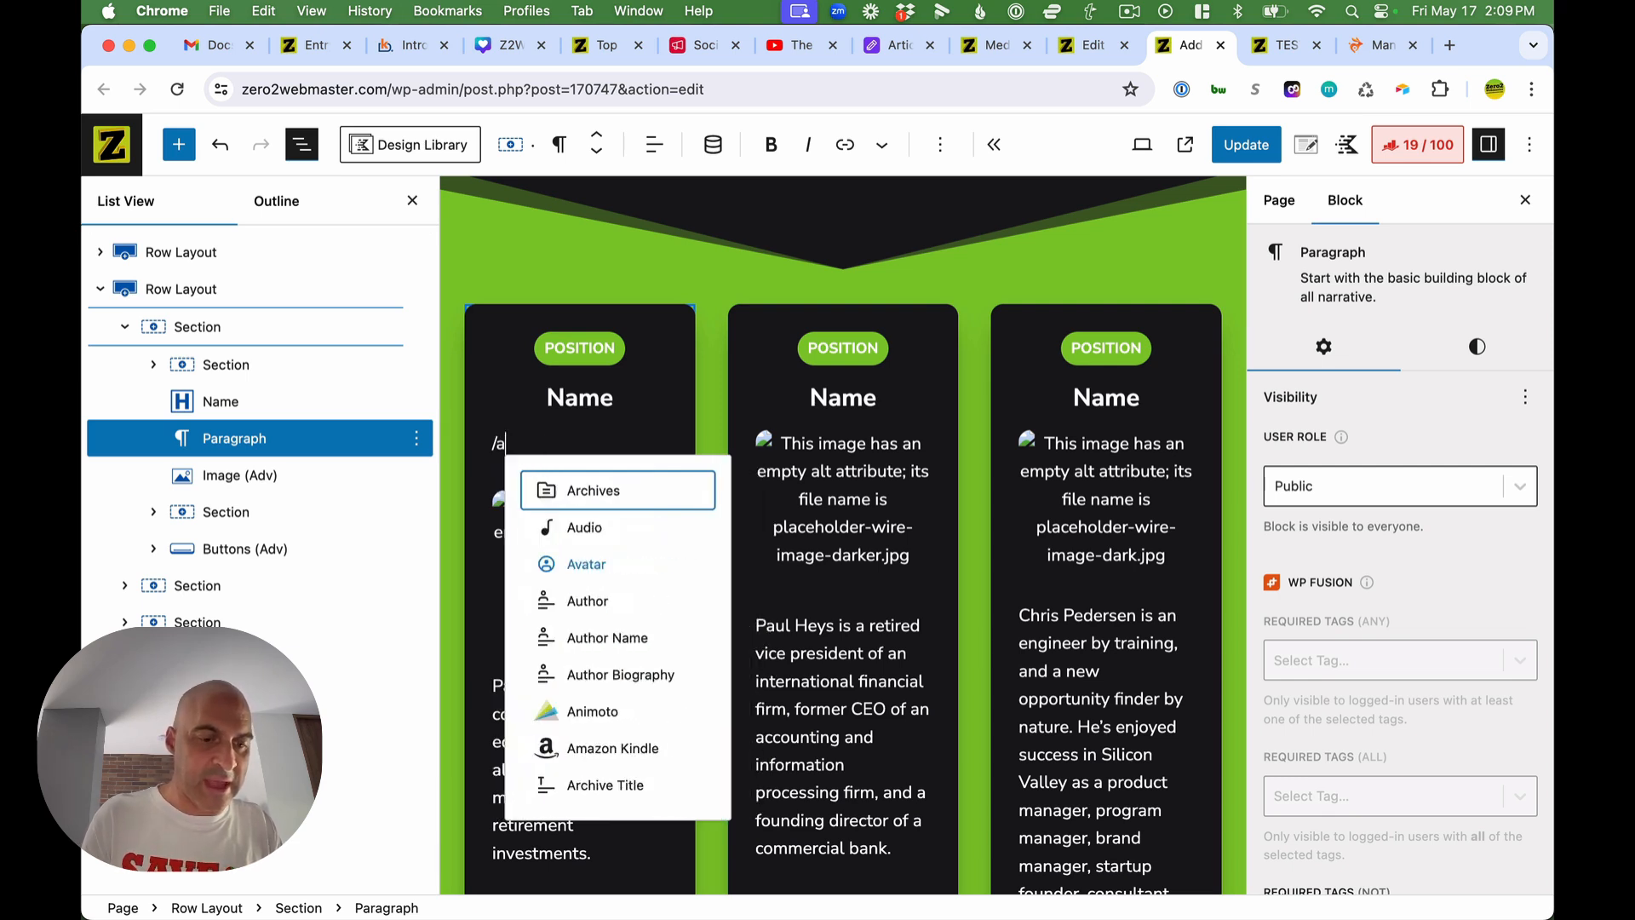
type("dv")
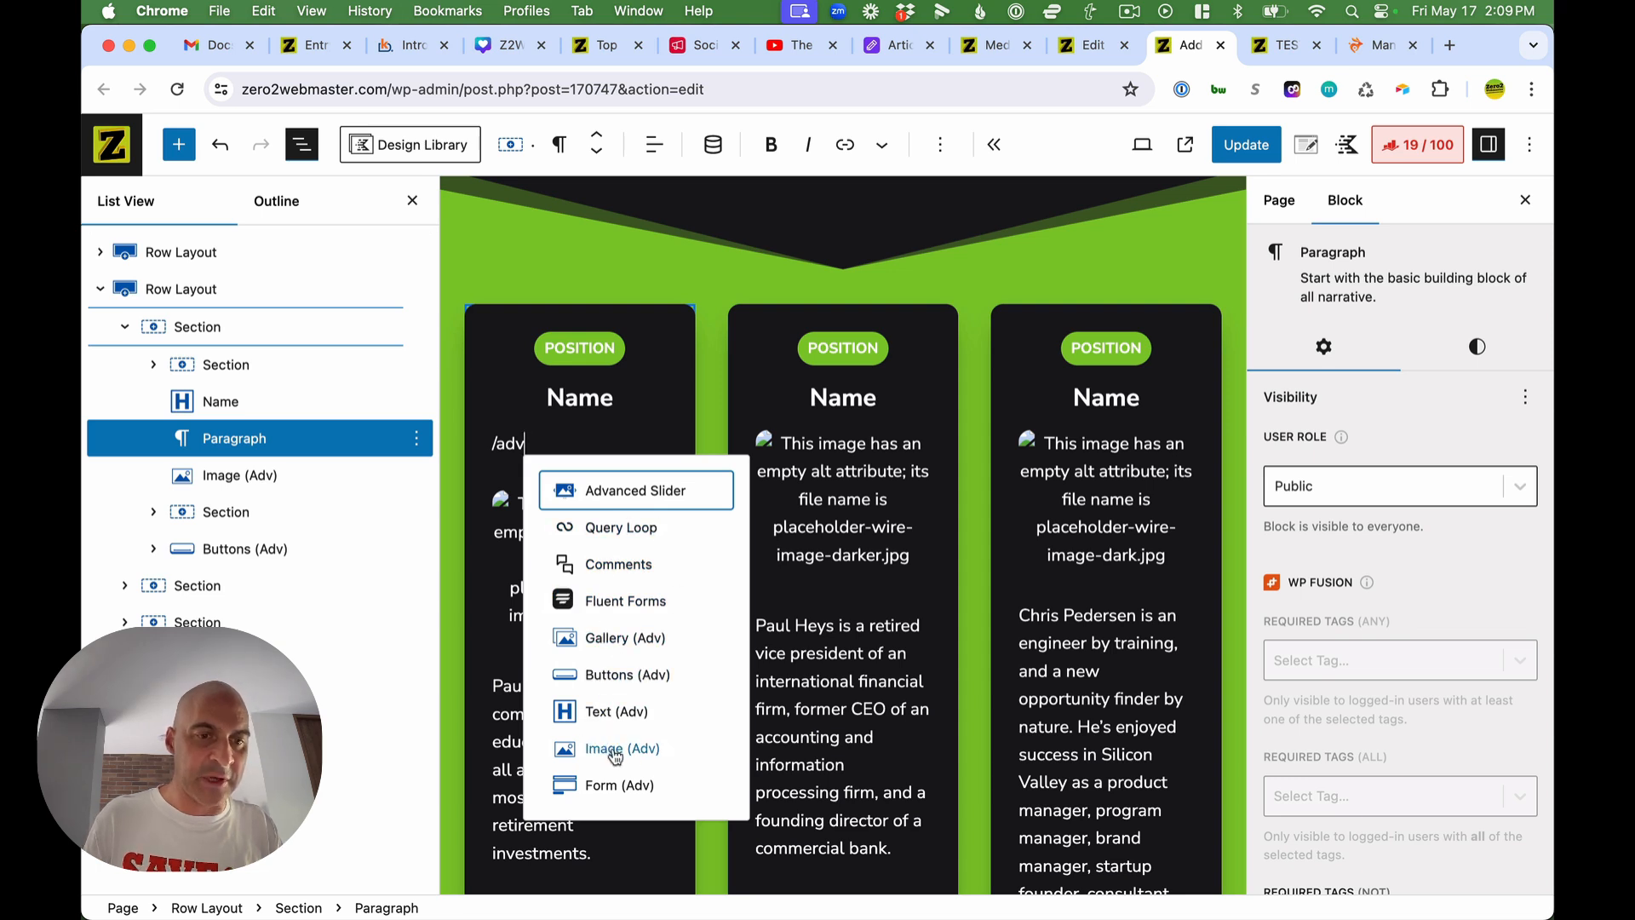
left_click(644, 750)
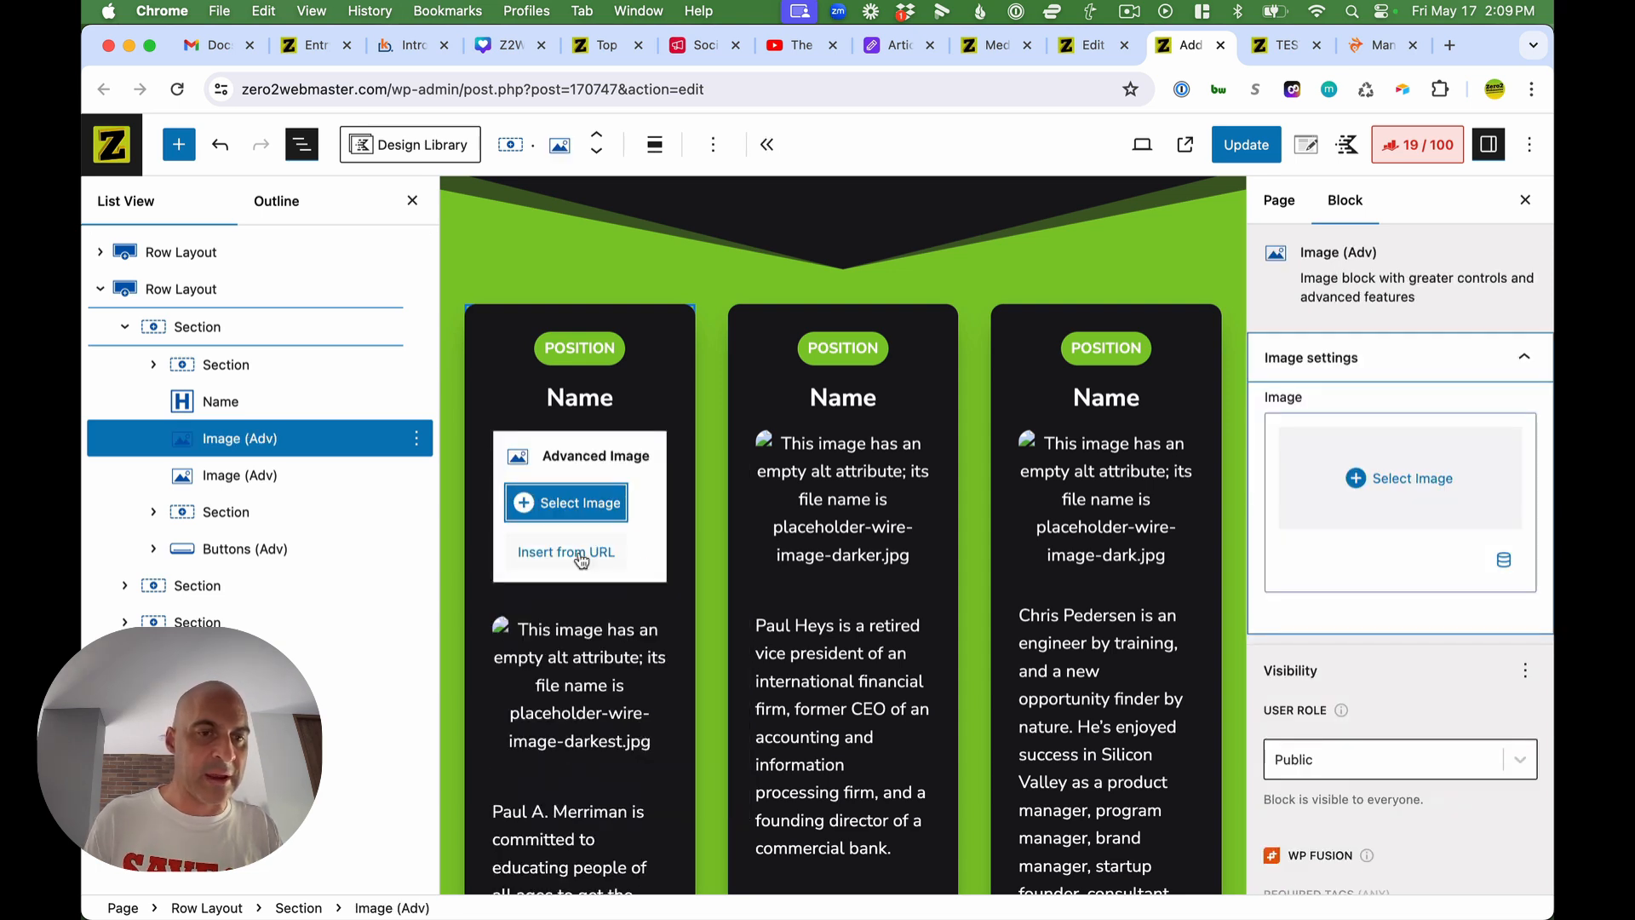
Delete the original placeholder Image (Adv) block from the first column, keeping the new empty one.
left_click(264, 475)
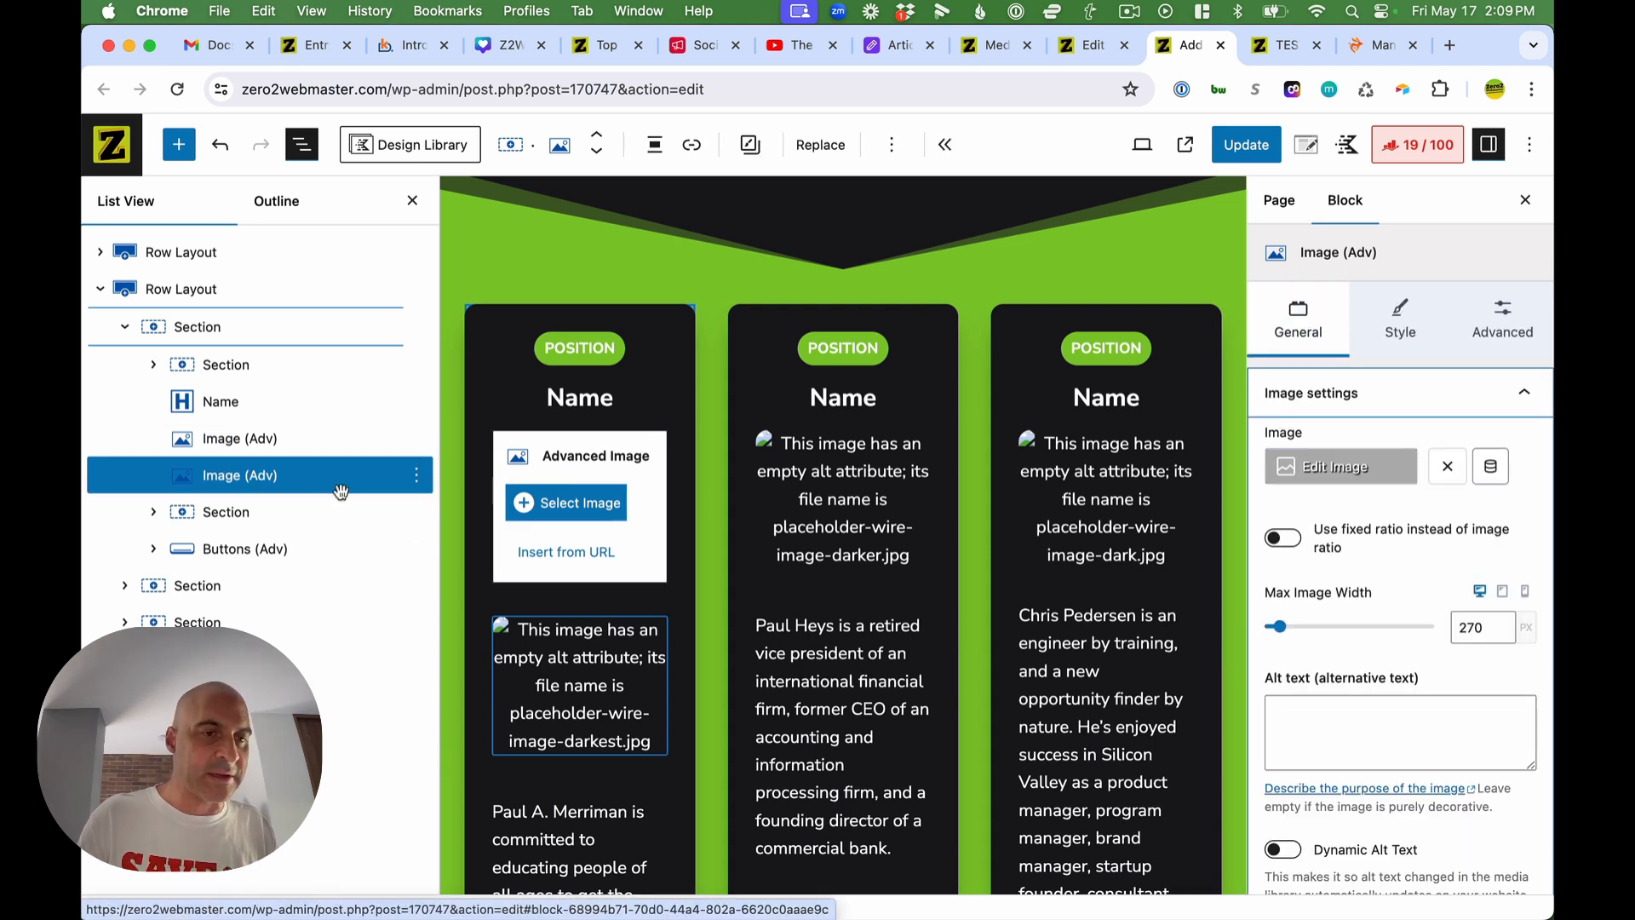
left_click(416, 475)
scroll(430, 749, "down", 2)
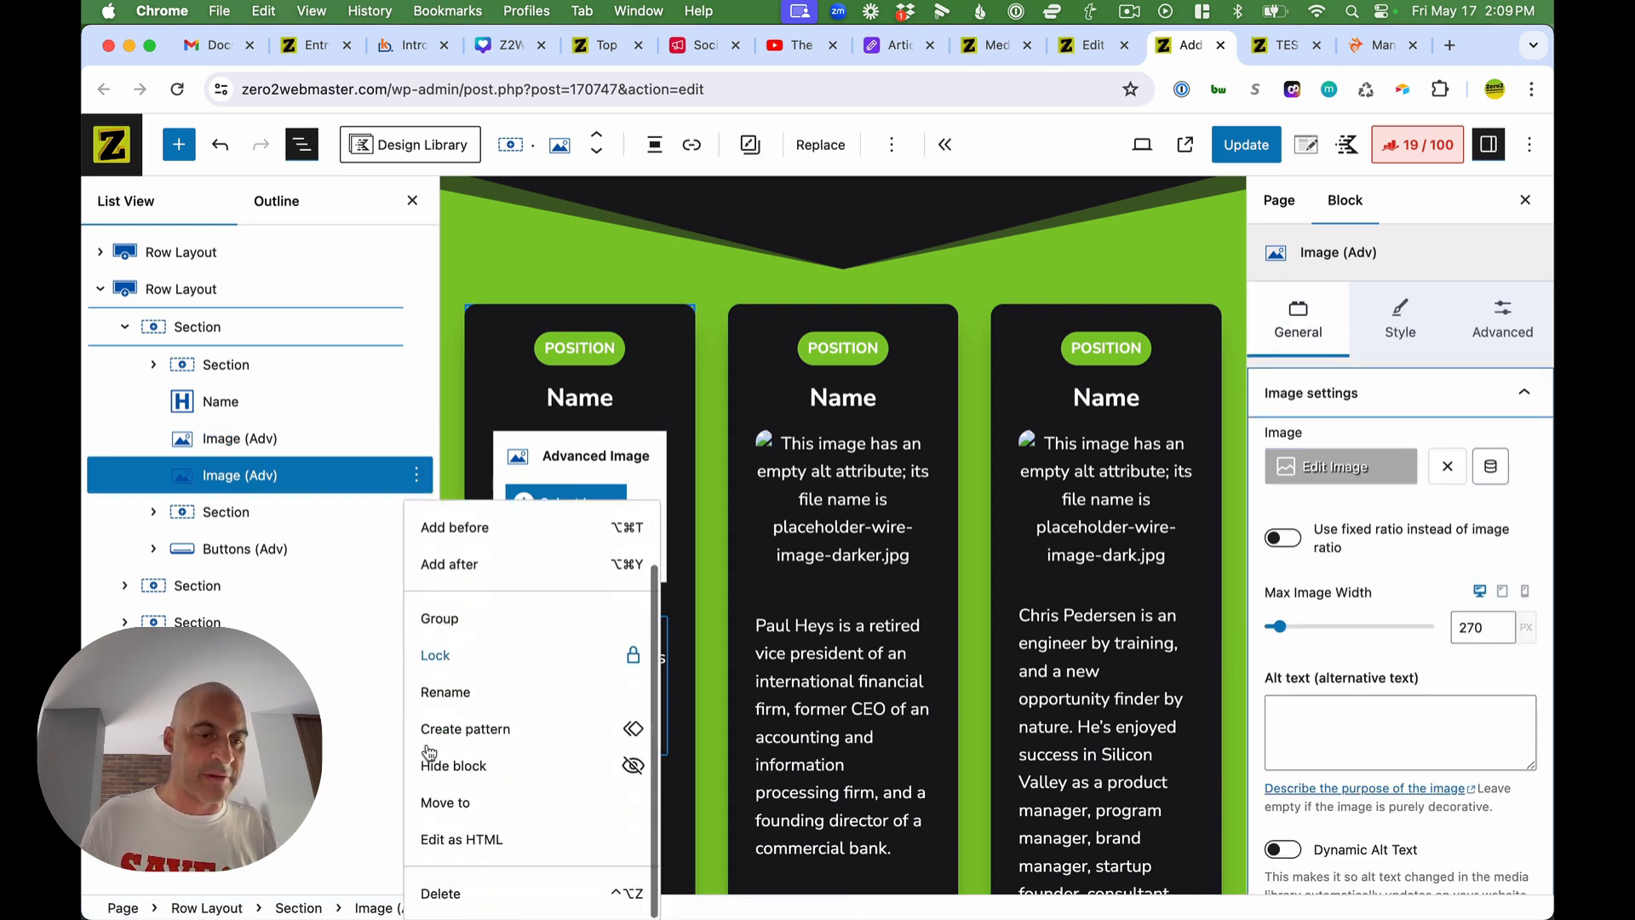
left_click(434, 891)
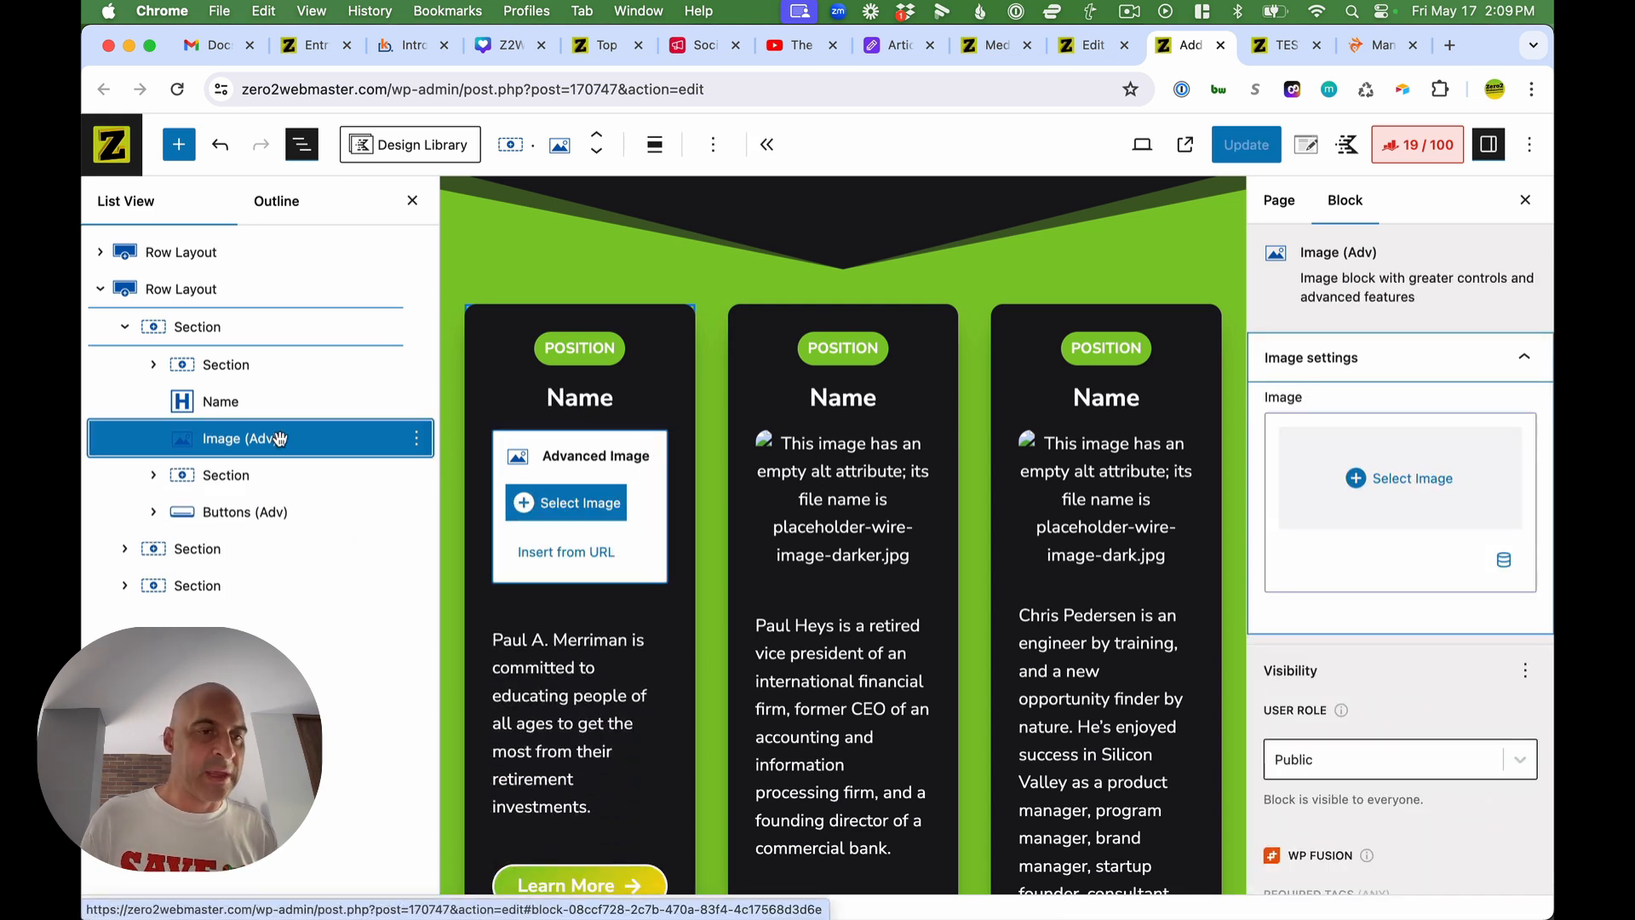
Copy the empty Image (Adv) block and replace the second column's placeholder image with it, placed after the Name heading.
key("super+c")
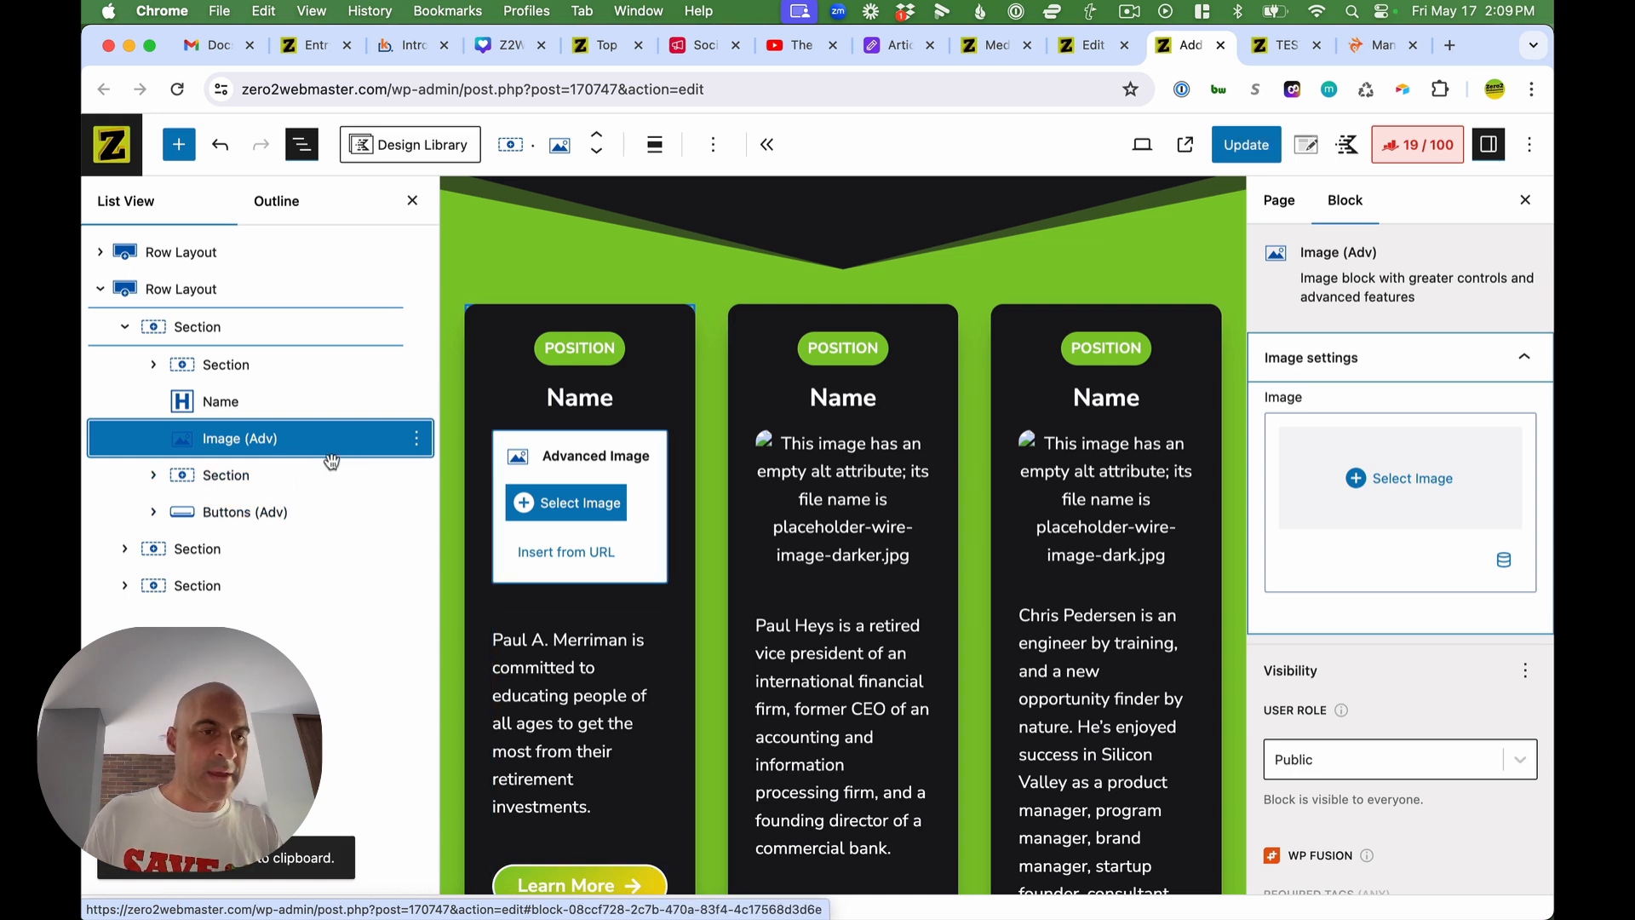
left_click(124, 548)
left_click(239, 660)
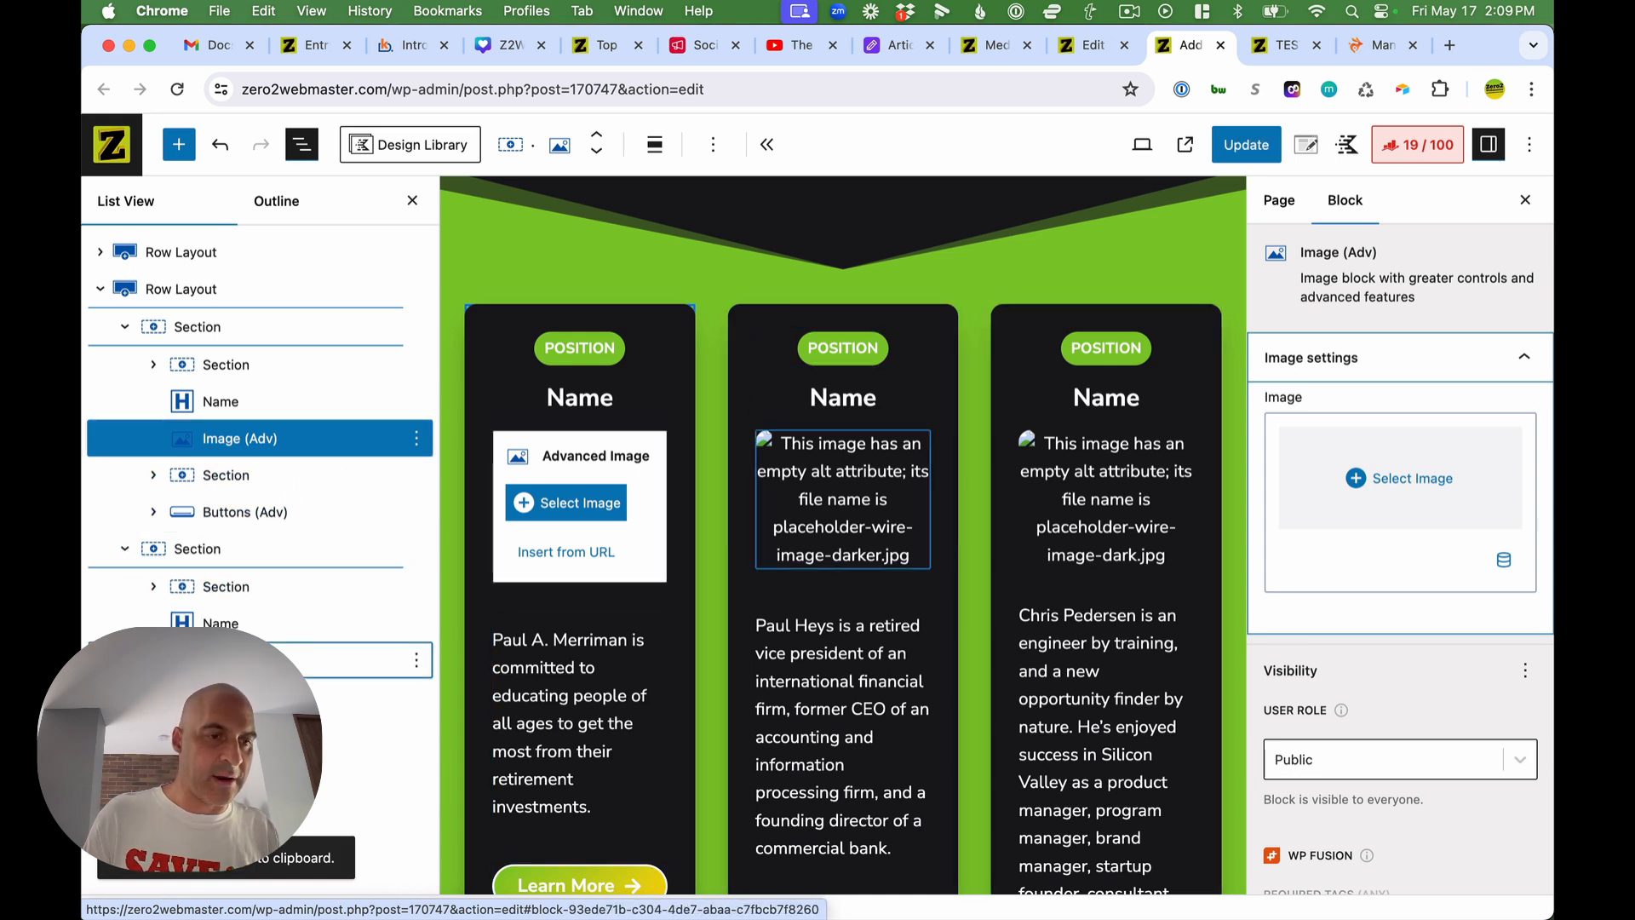
left_click(416, 660)
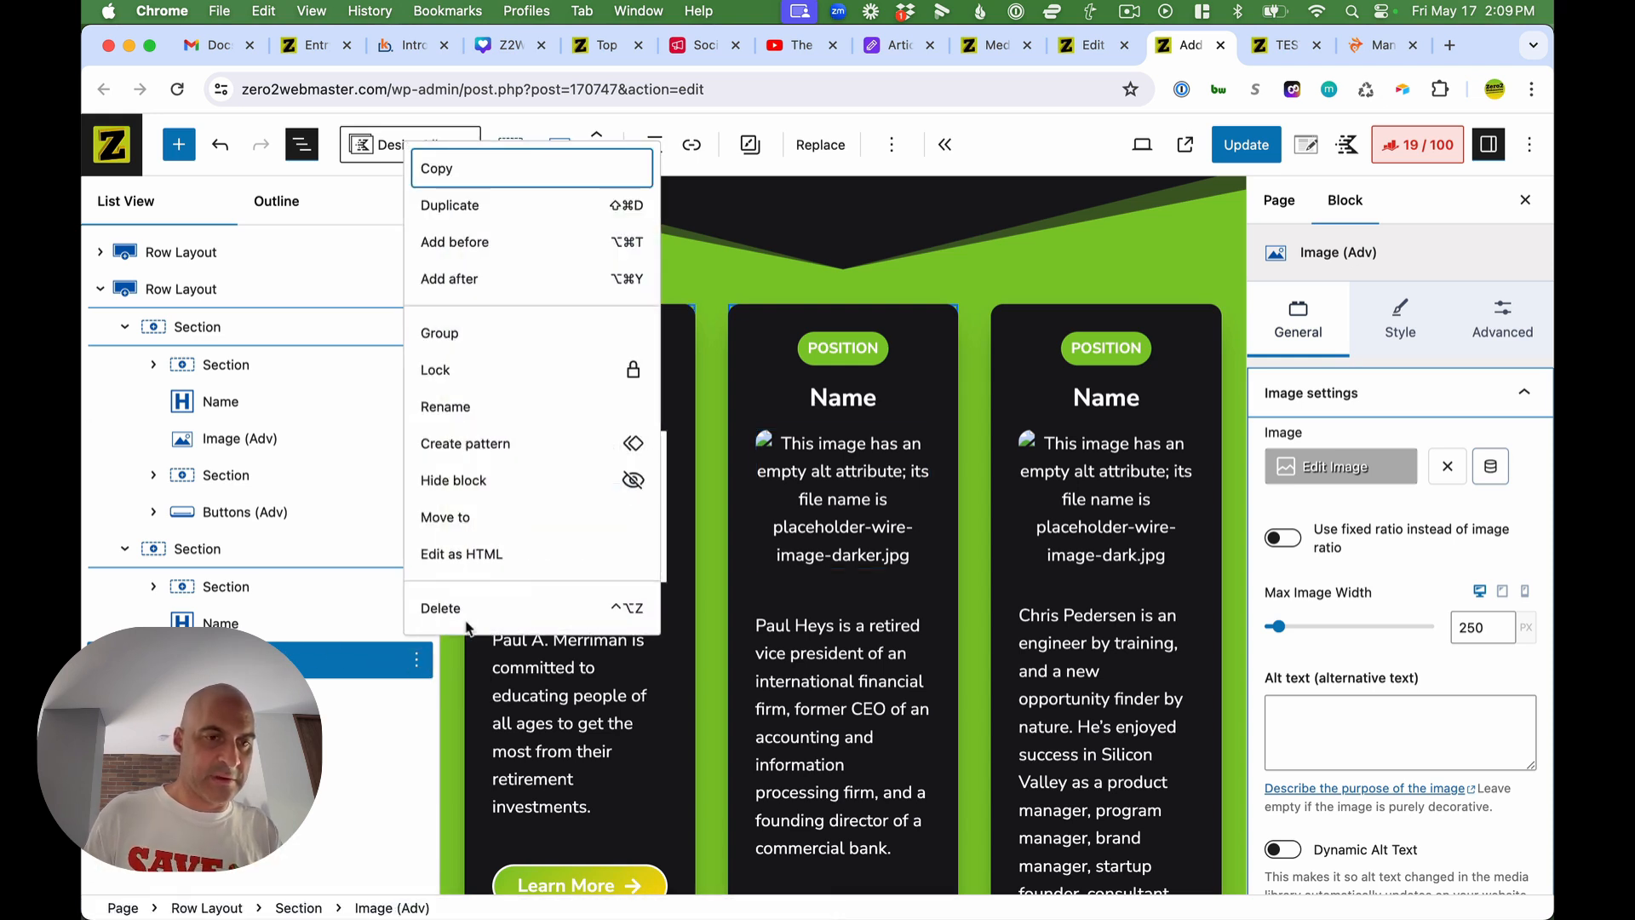
left_click(447, 608)
left_click(416, 622)
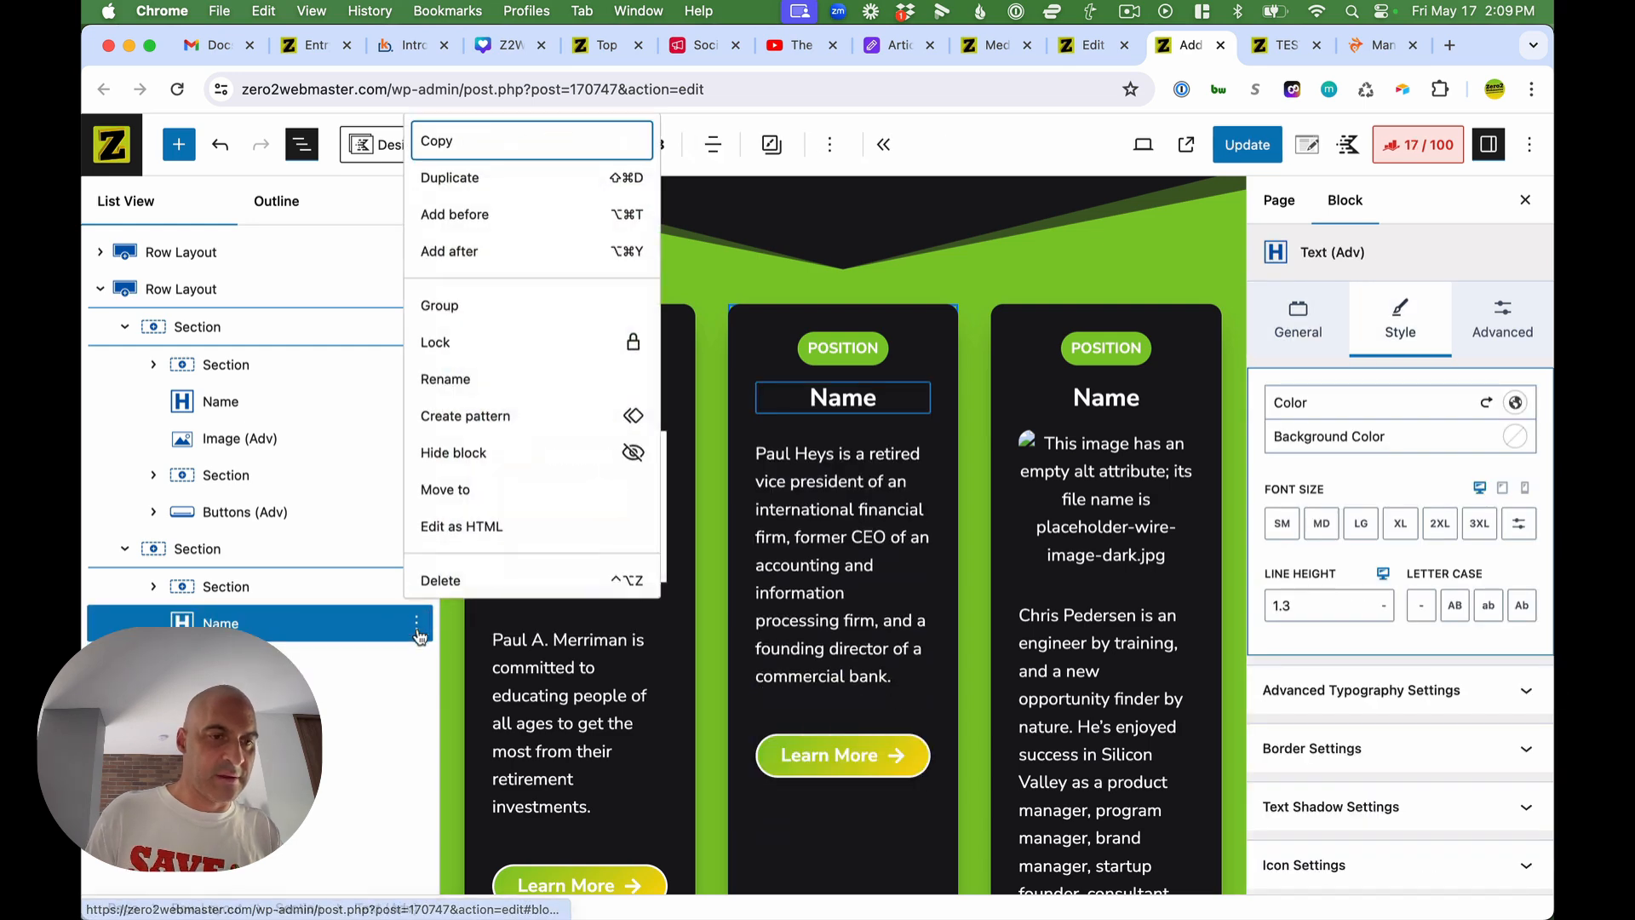
left_click(475, 252)
key("super+v")
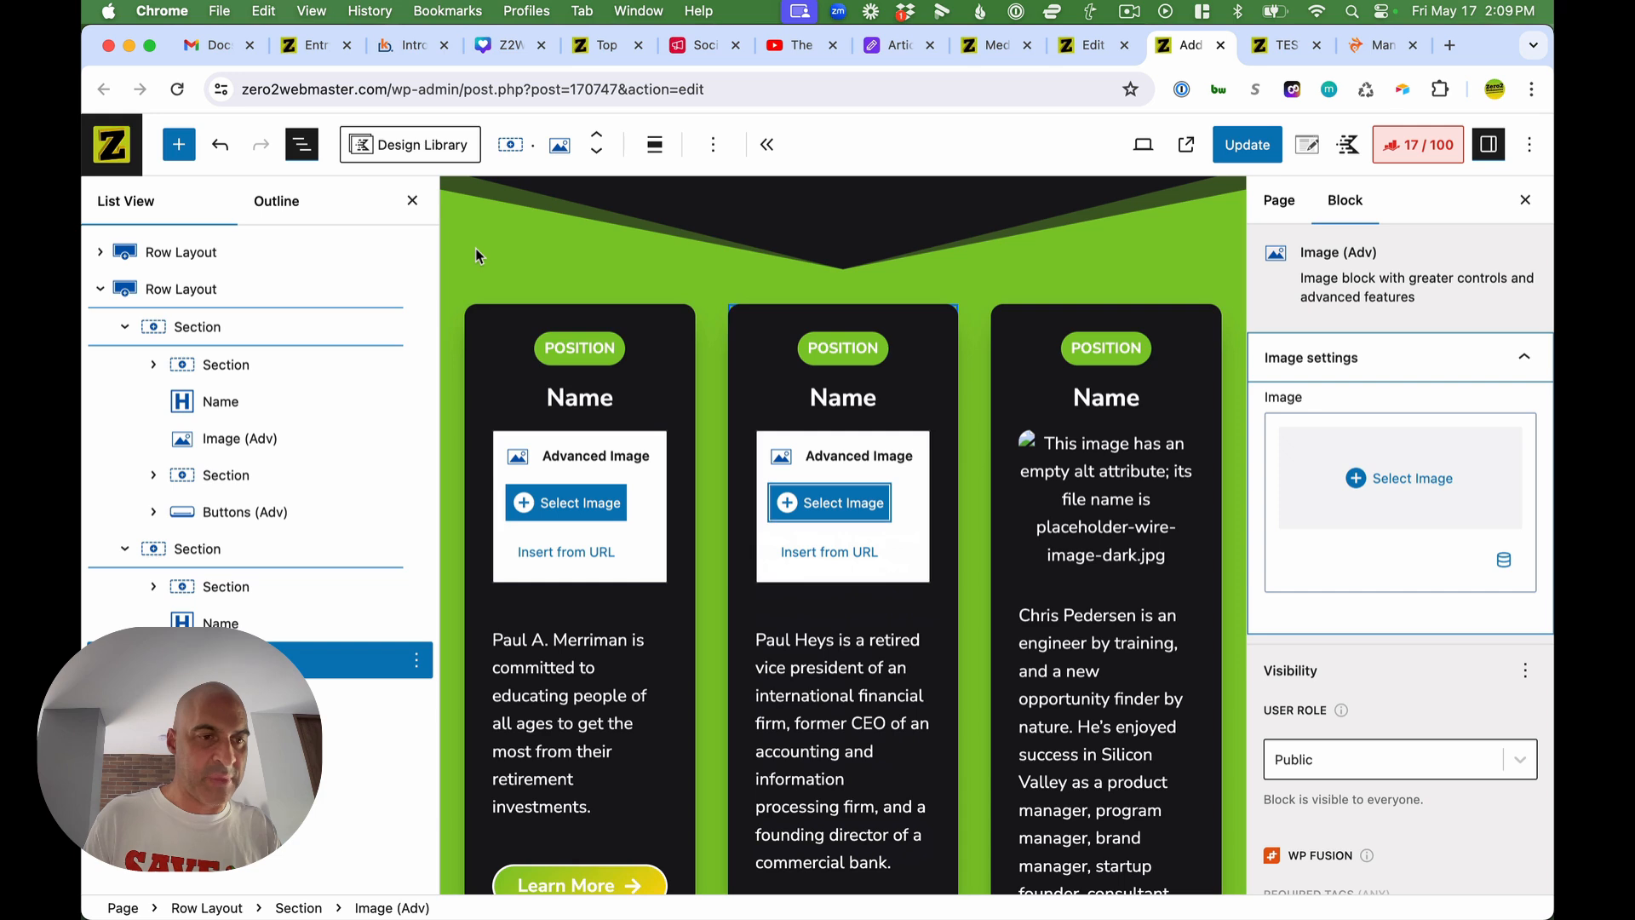
Delete the third column's placeholder image and put a copy of the empty Image (Adv) block after its Name heading.
left_click(125, 771)
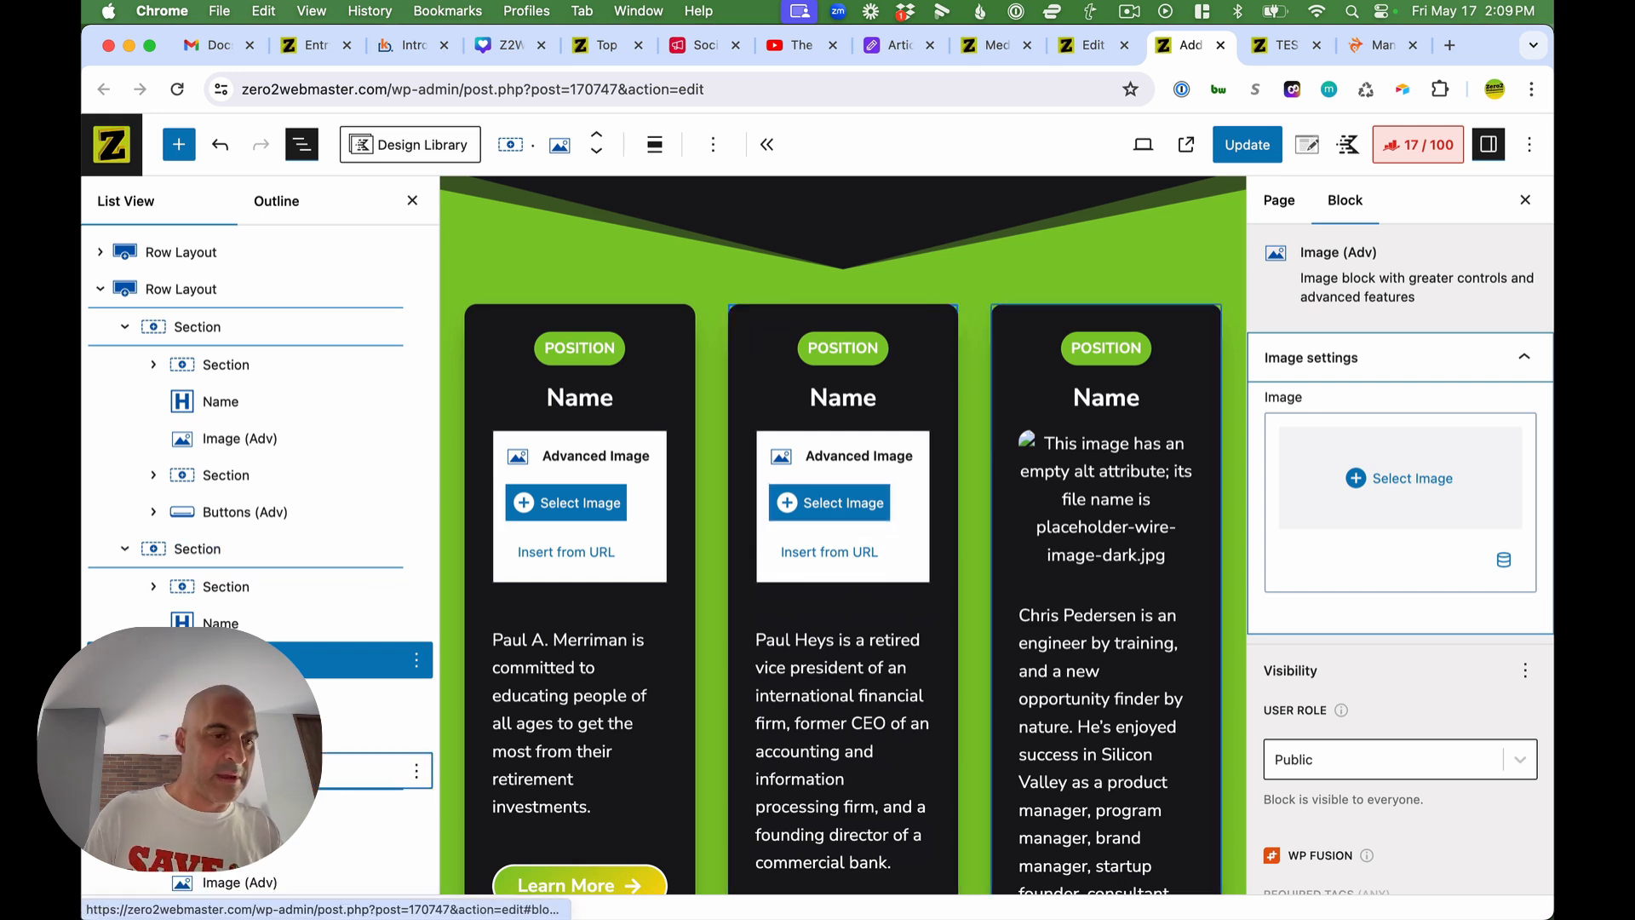
scroll(212, 681, "down", 1)
scroll(375, 767, "down", 1)
left_click(375, 794)
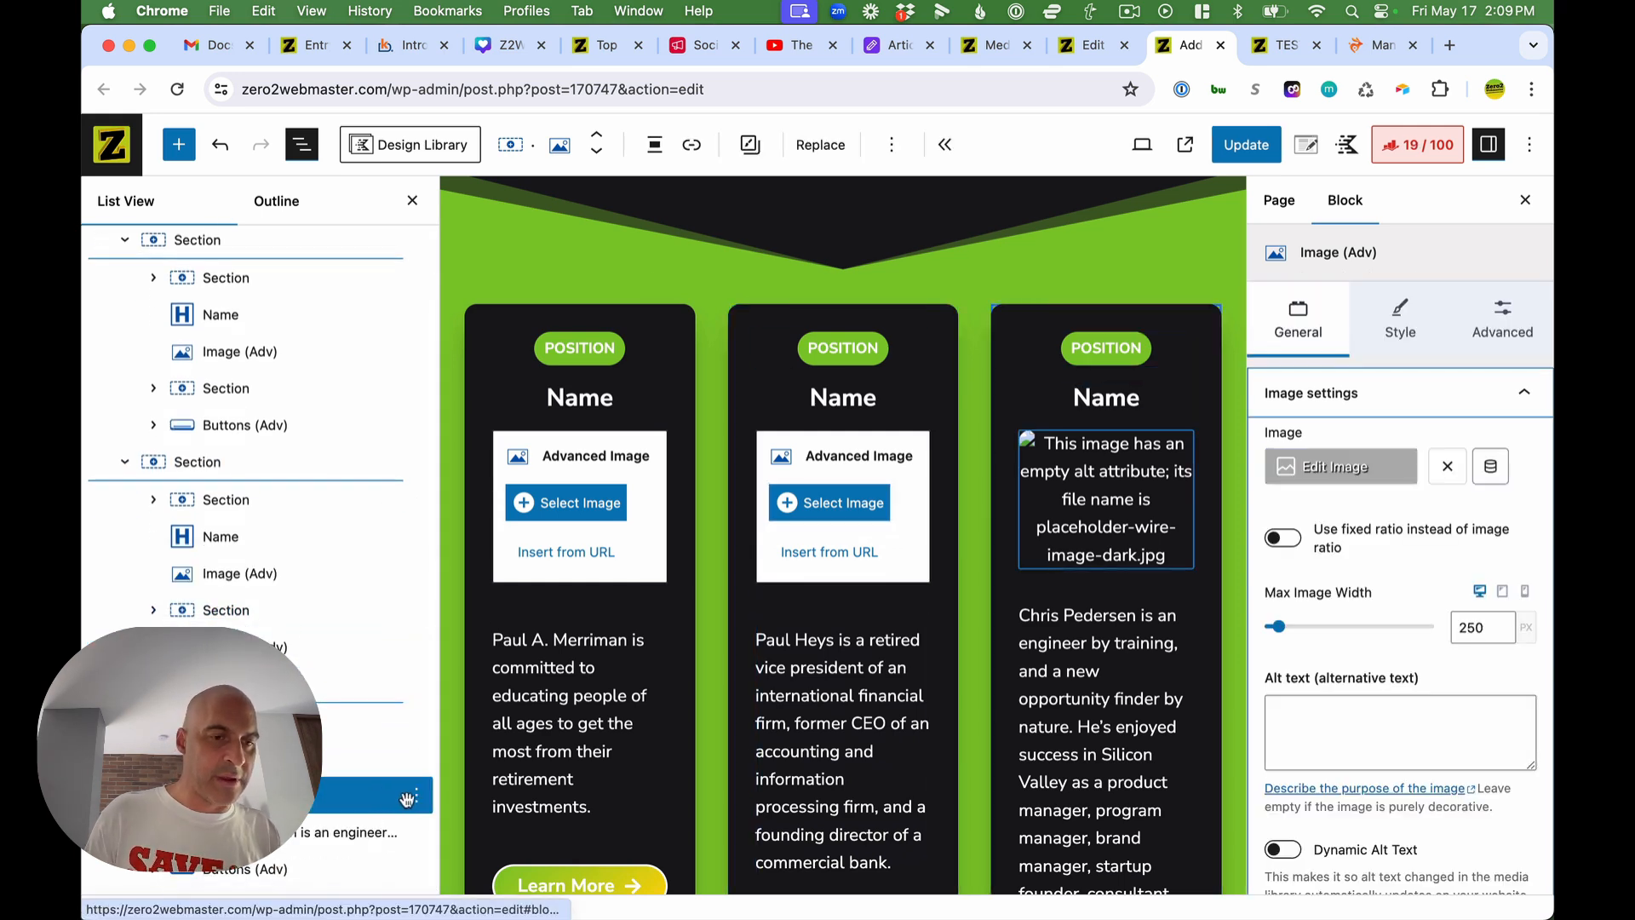
left_click(417, 794)
left_click(439, 740)
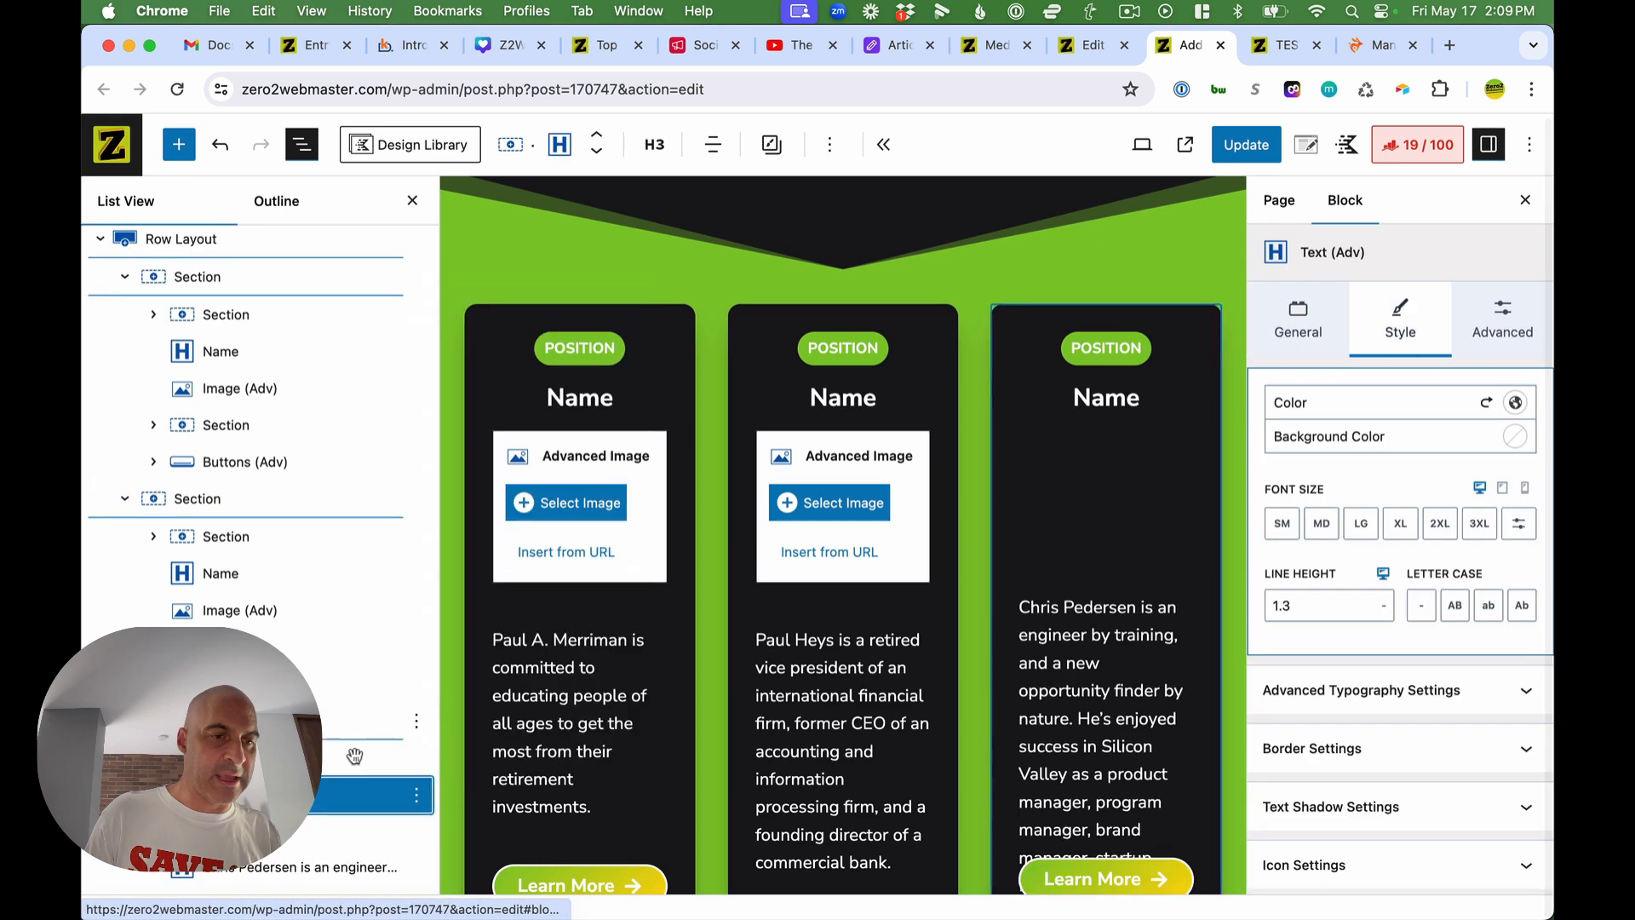
left_click(417, 794)
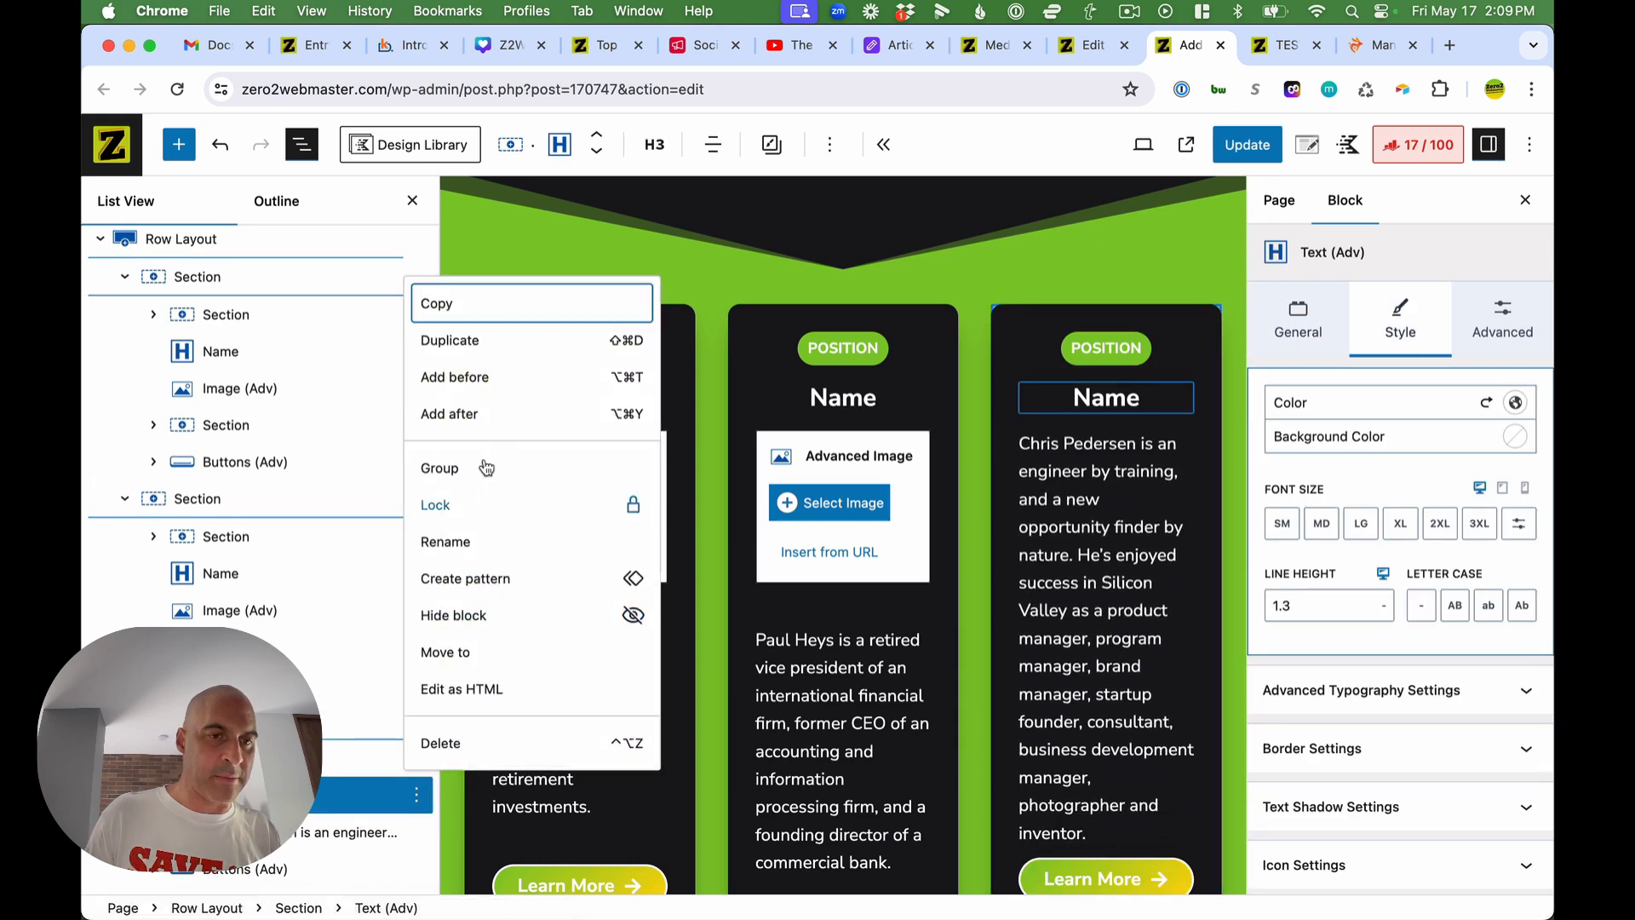
left_click(457, 419)
key("super+z")
key("super+z")
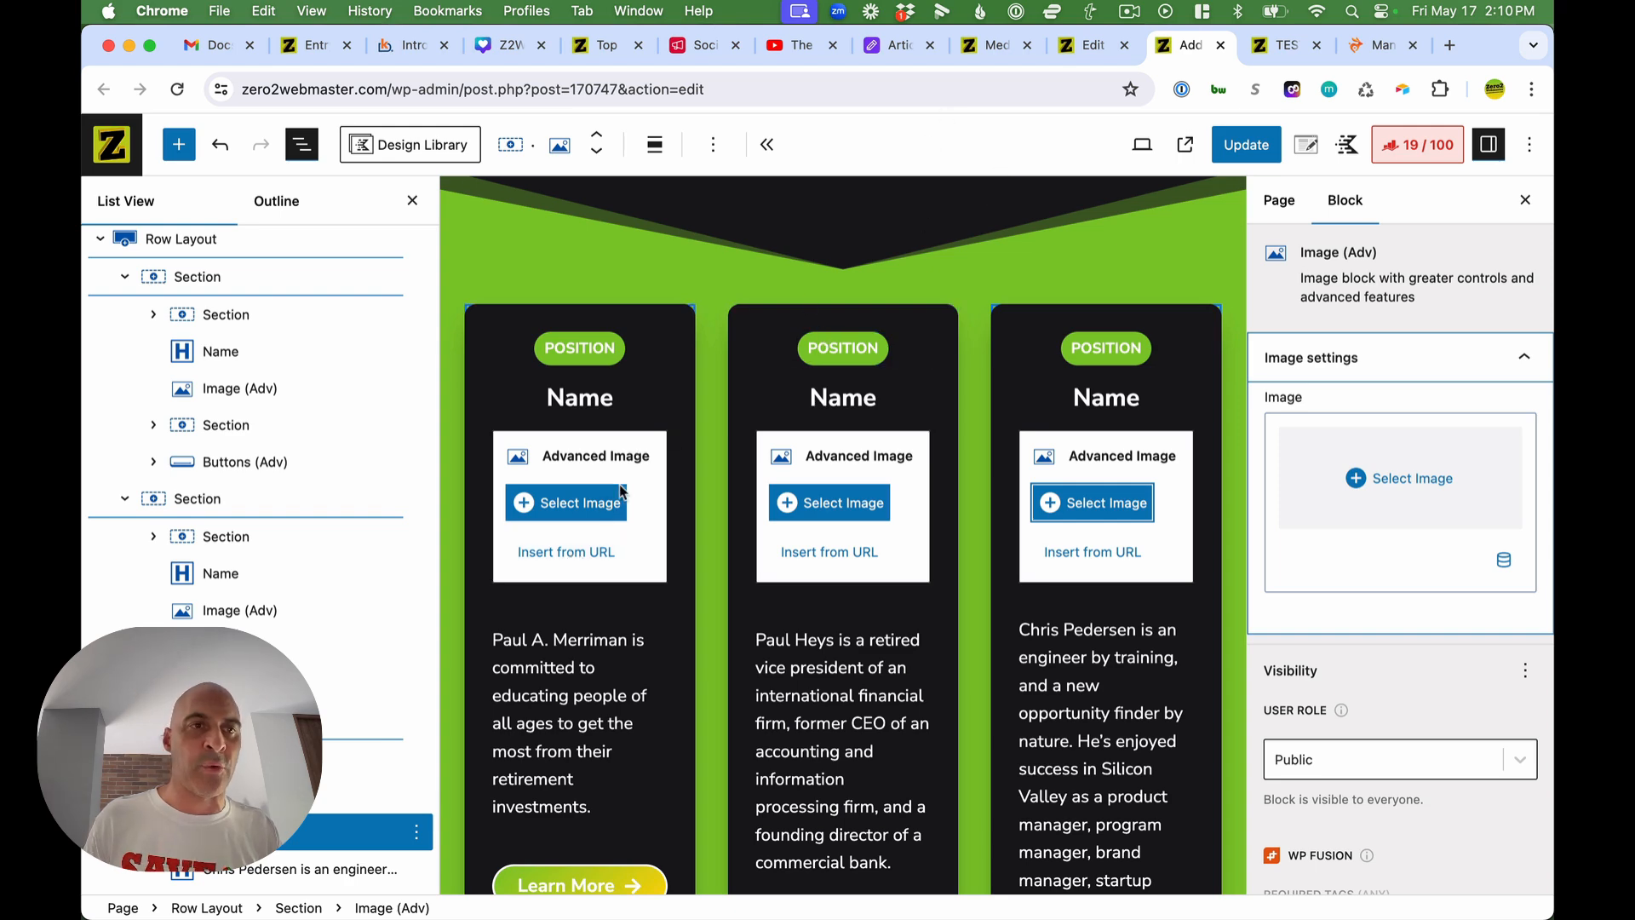
Open supersite.icu in a new tab, copy the Z2W SuperSite banner's image address, and return to the test page's editor.
left_click(1450, 46)
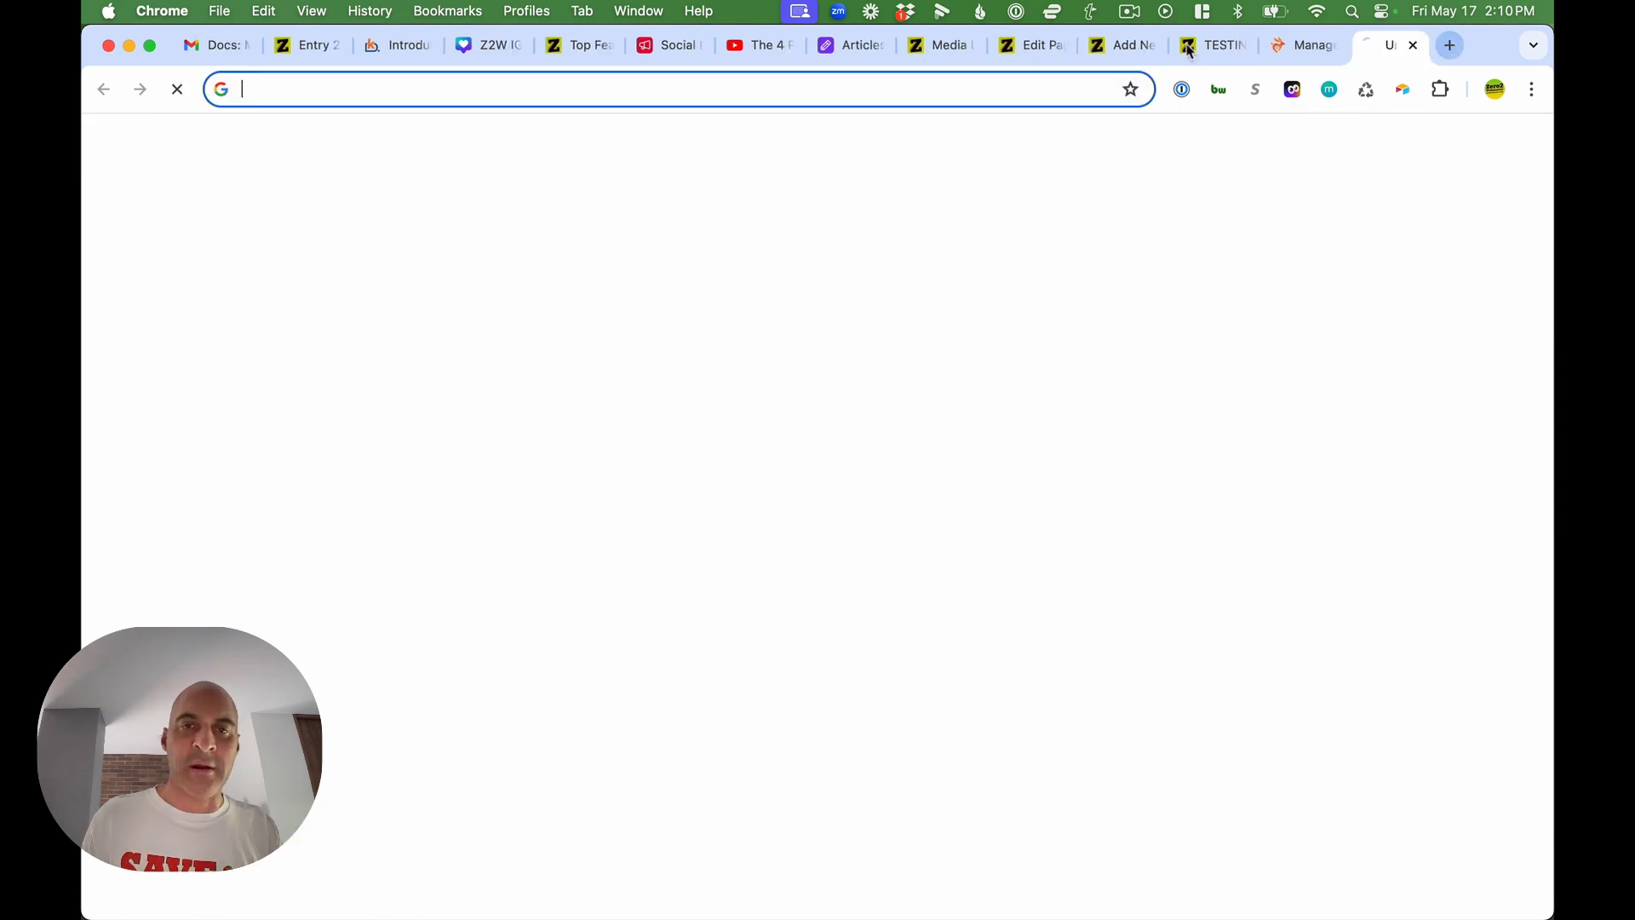
type("s.")
key("super+a")
type("supersite.icu")
key("Return")
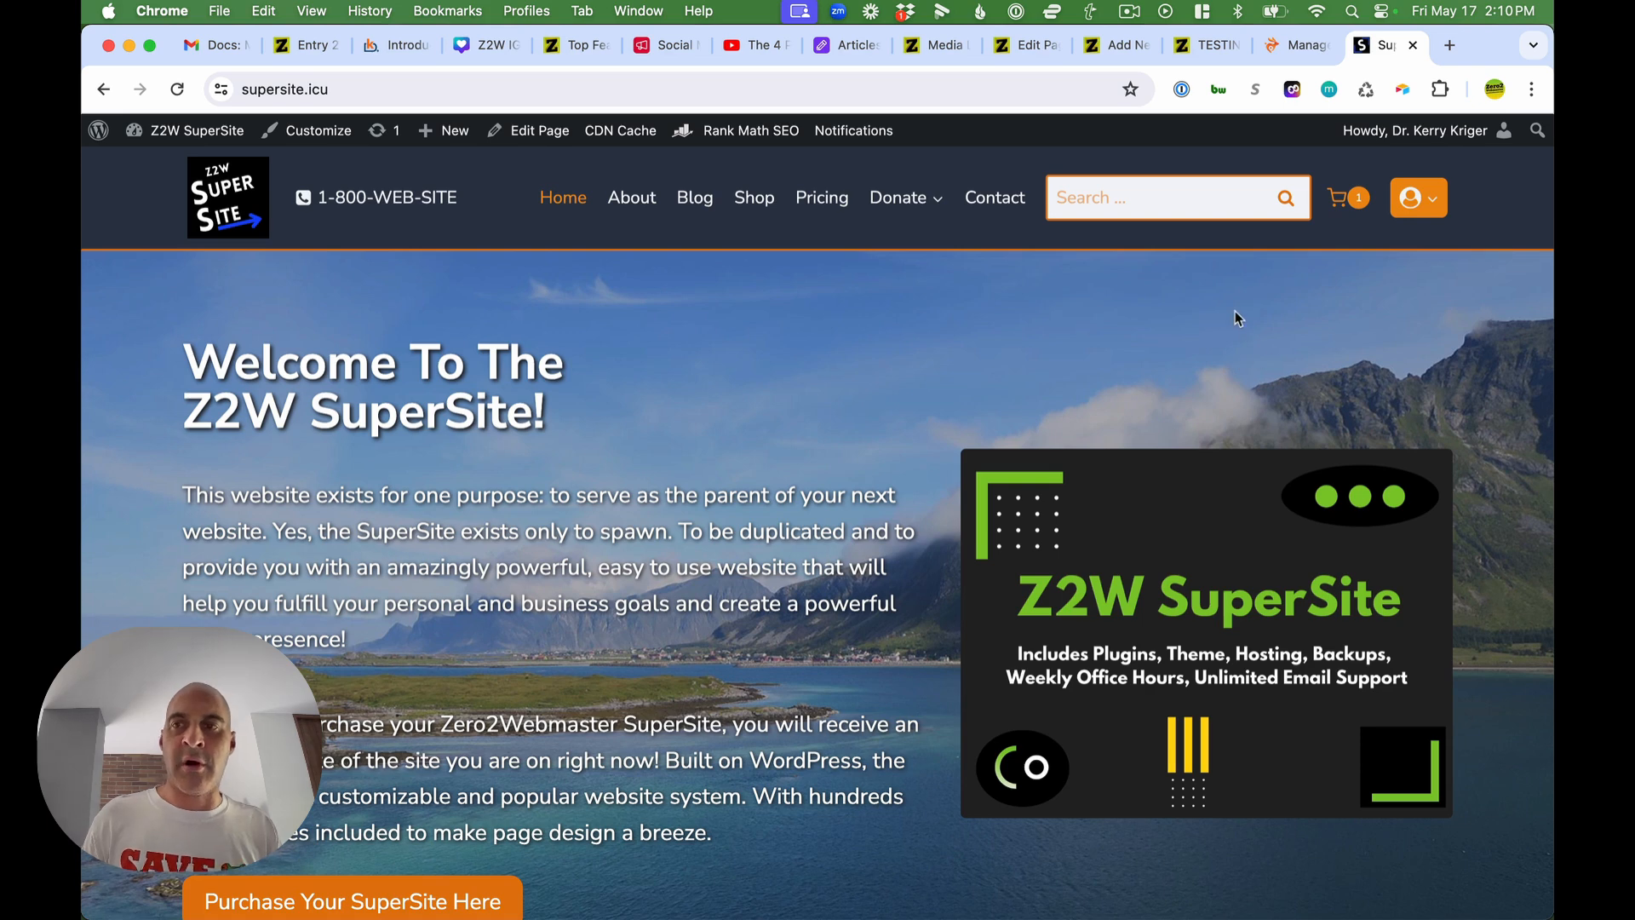
right_click(1158, 516)
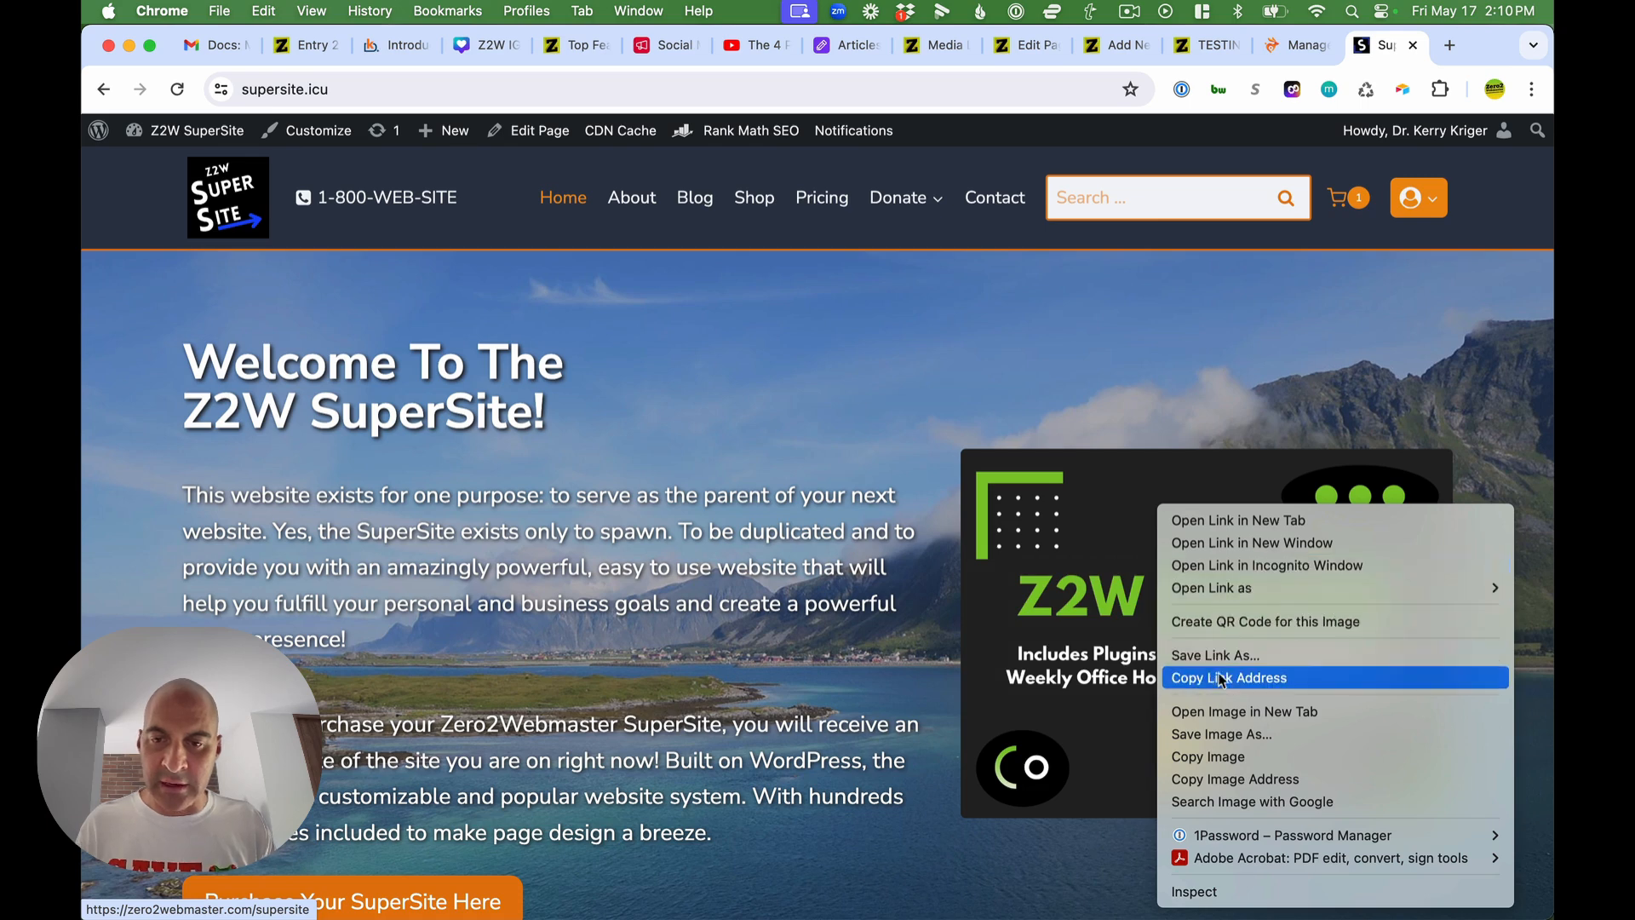
left_click(1224, 782)
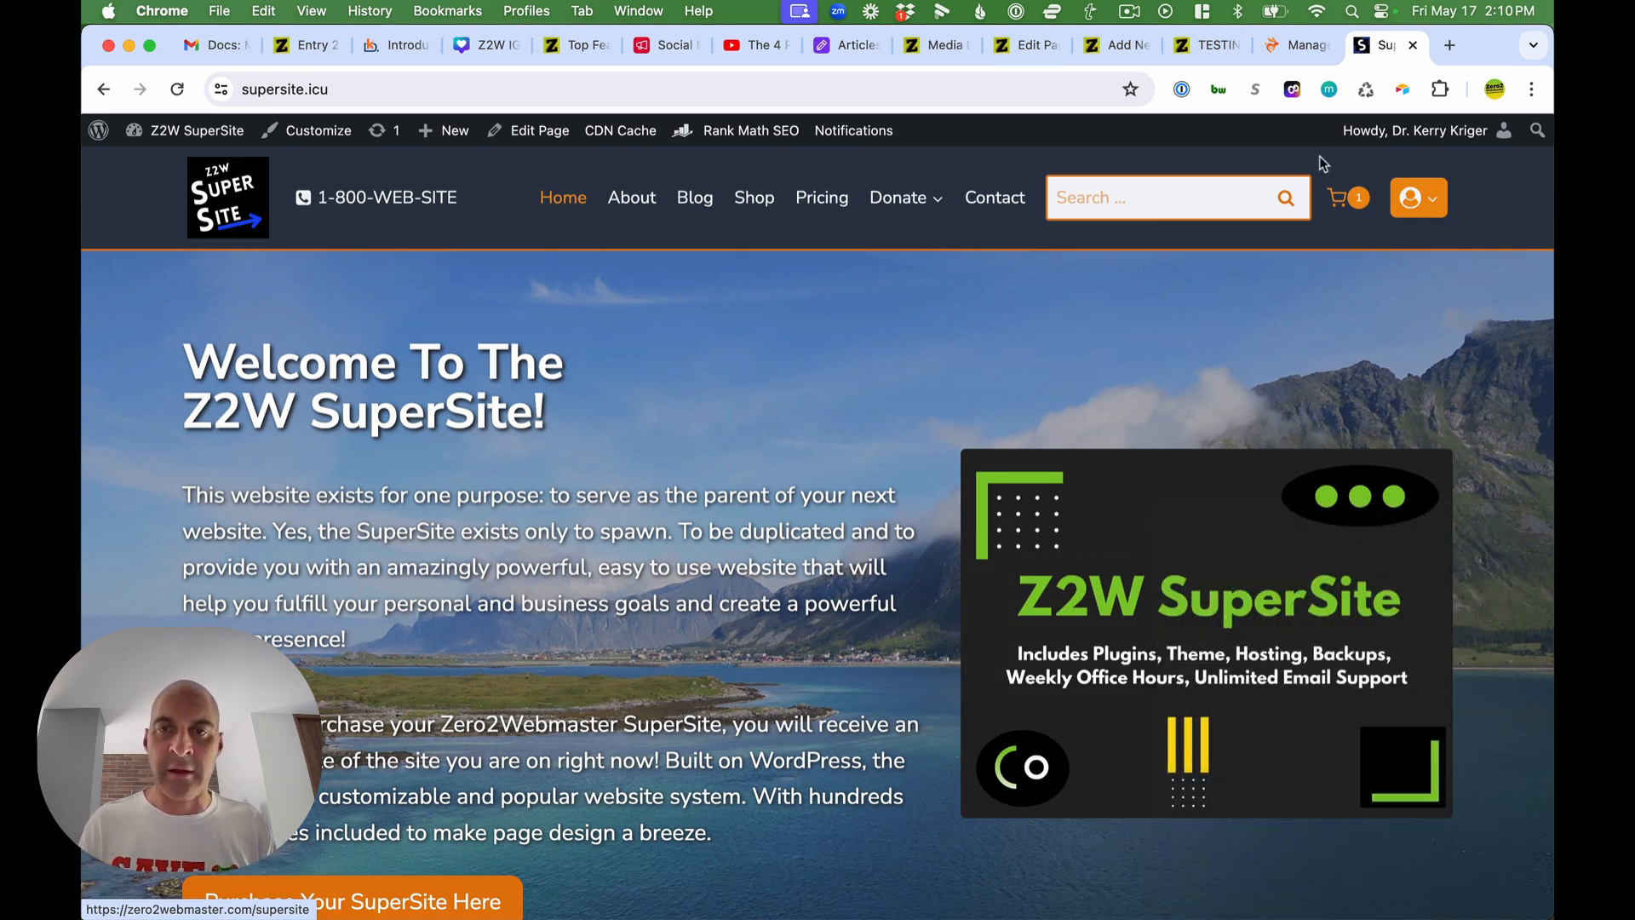
left_click(1209, 44)
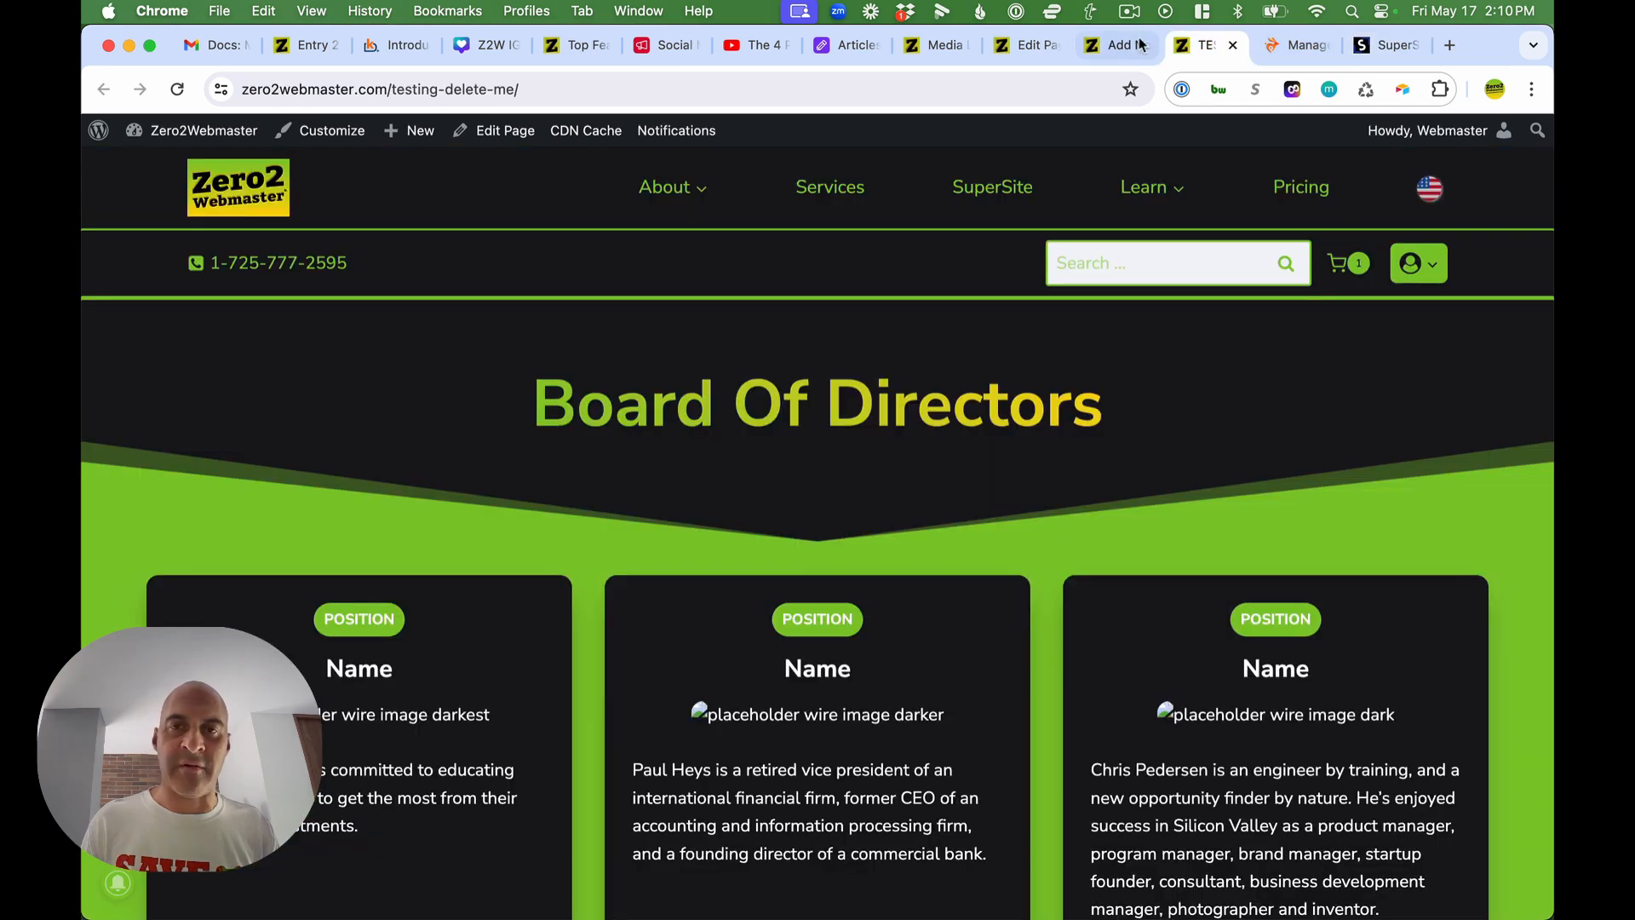
left_click(1117, 49)
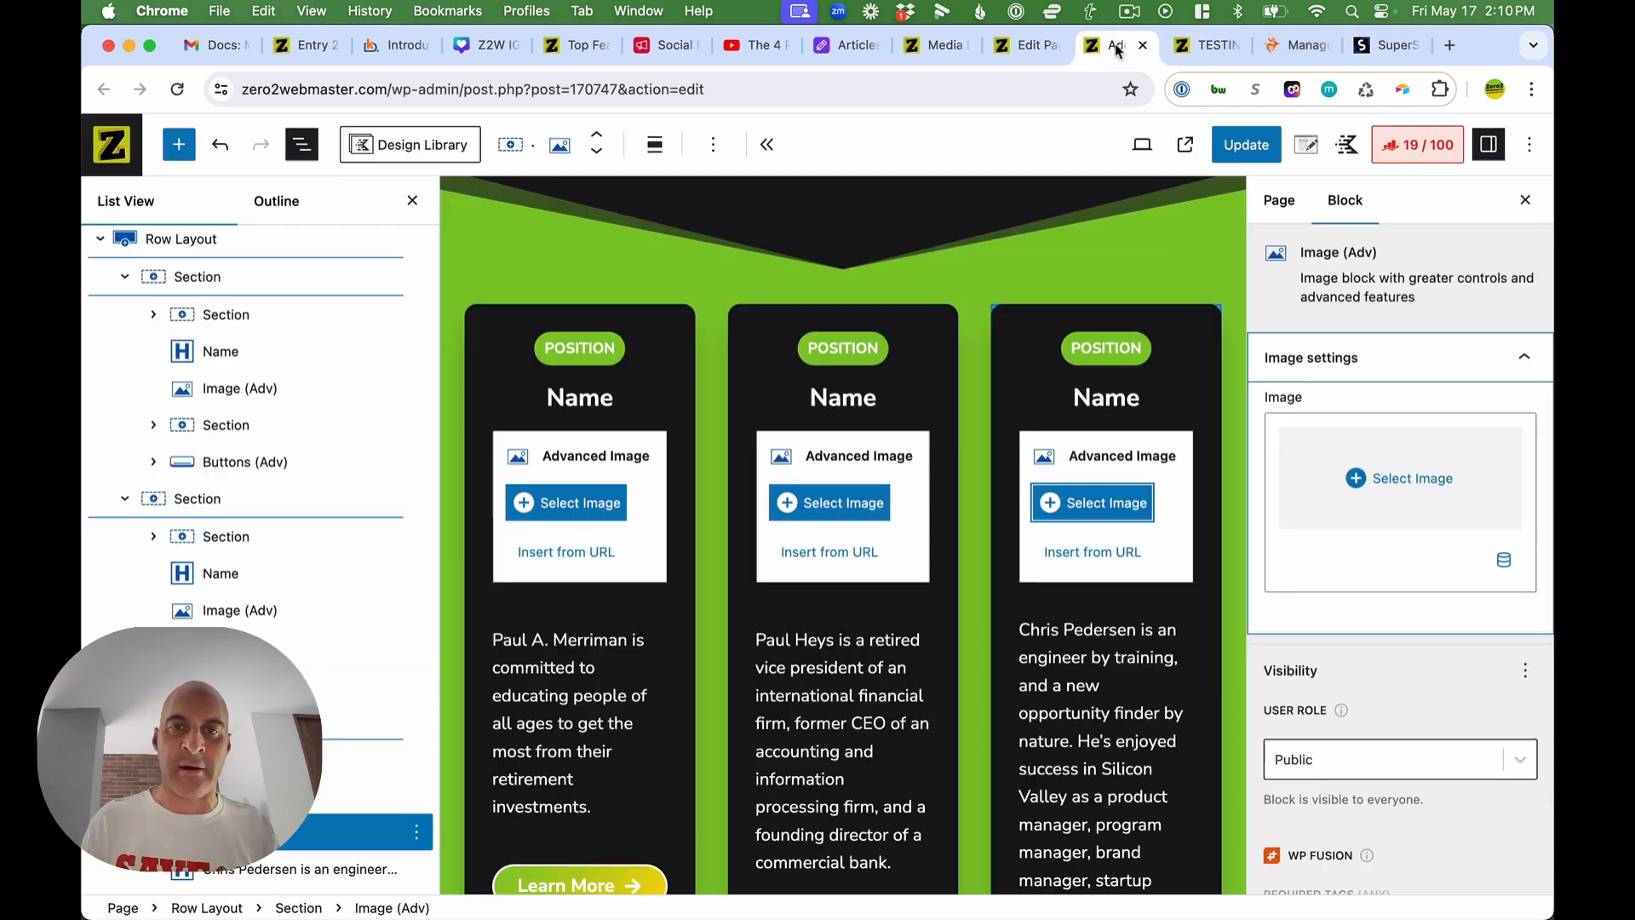
Insert the copied SuperSite banner address as the image URL in the first column's empty Image (Adv) block.
left_click(585, 553)
key("super+v")
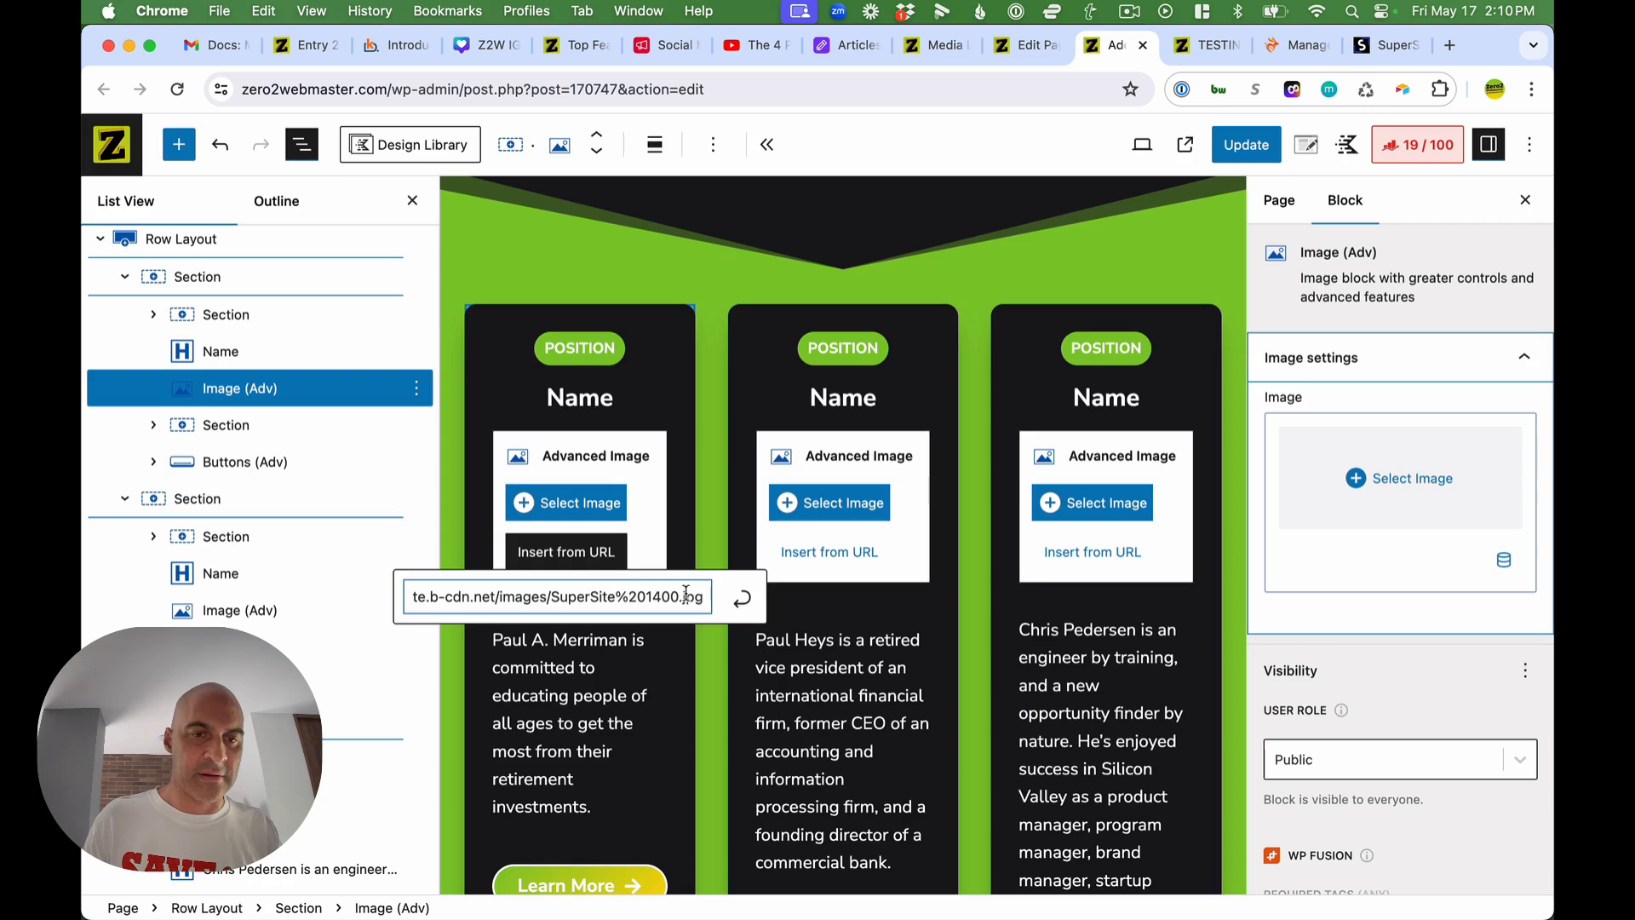
left_click(740, 599)
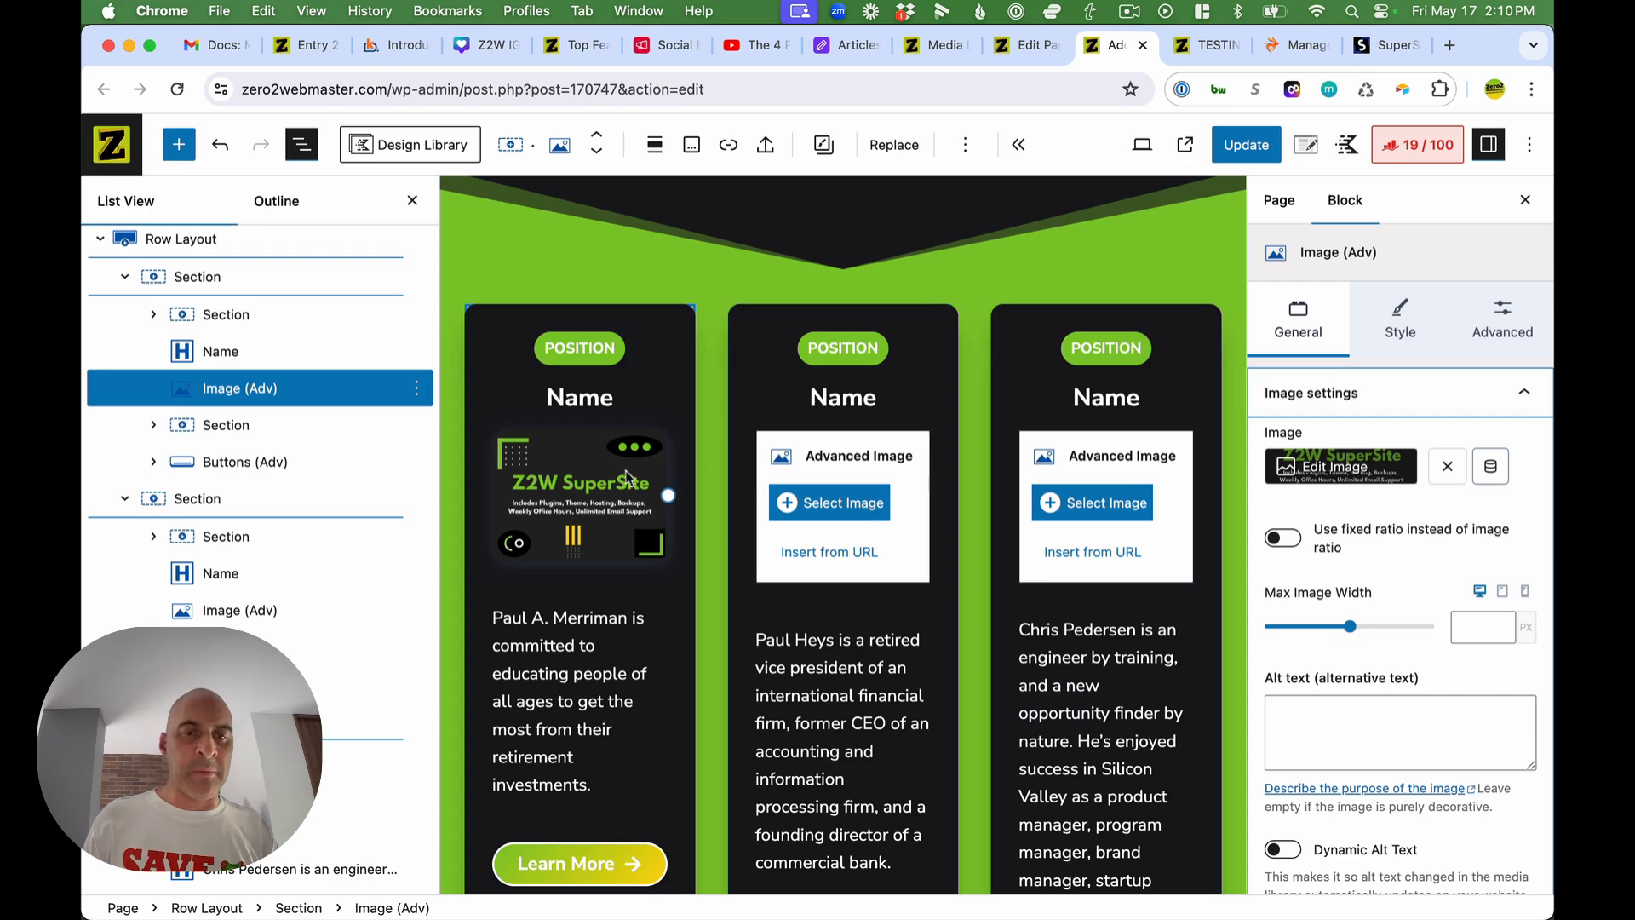
Fill the second column's empty Image (Adv) block with Election-Websites-Showdown-4-Rectangle-2-1400.jpg from the media library.
left_click(823, 504)
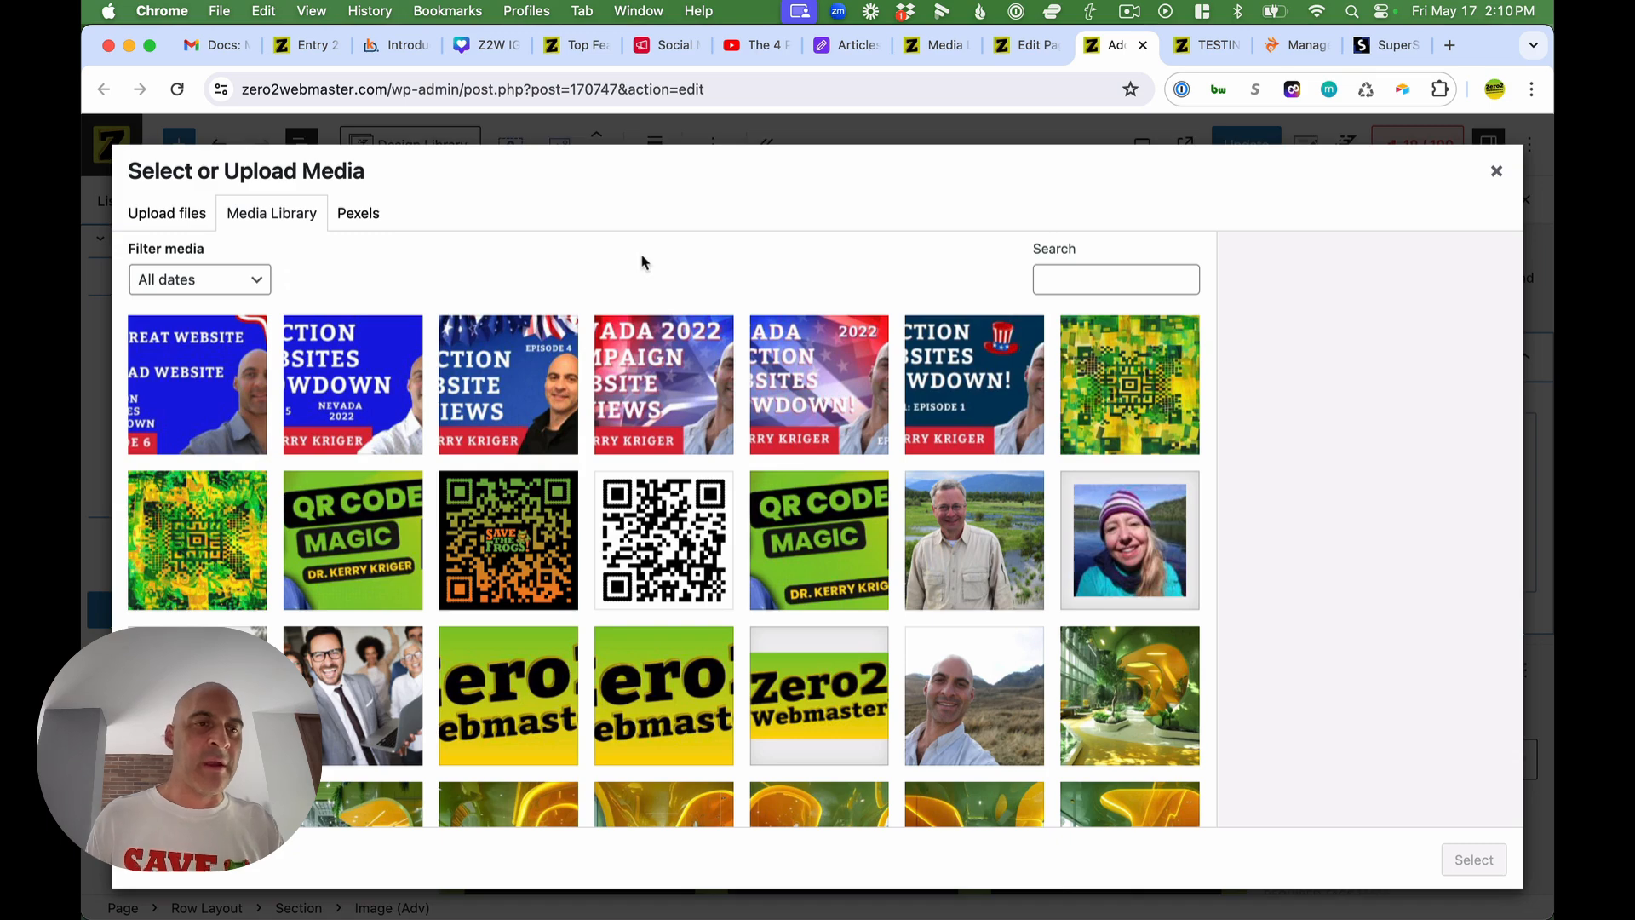
left_click(502, 381)
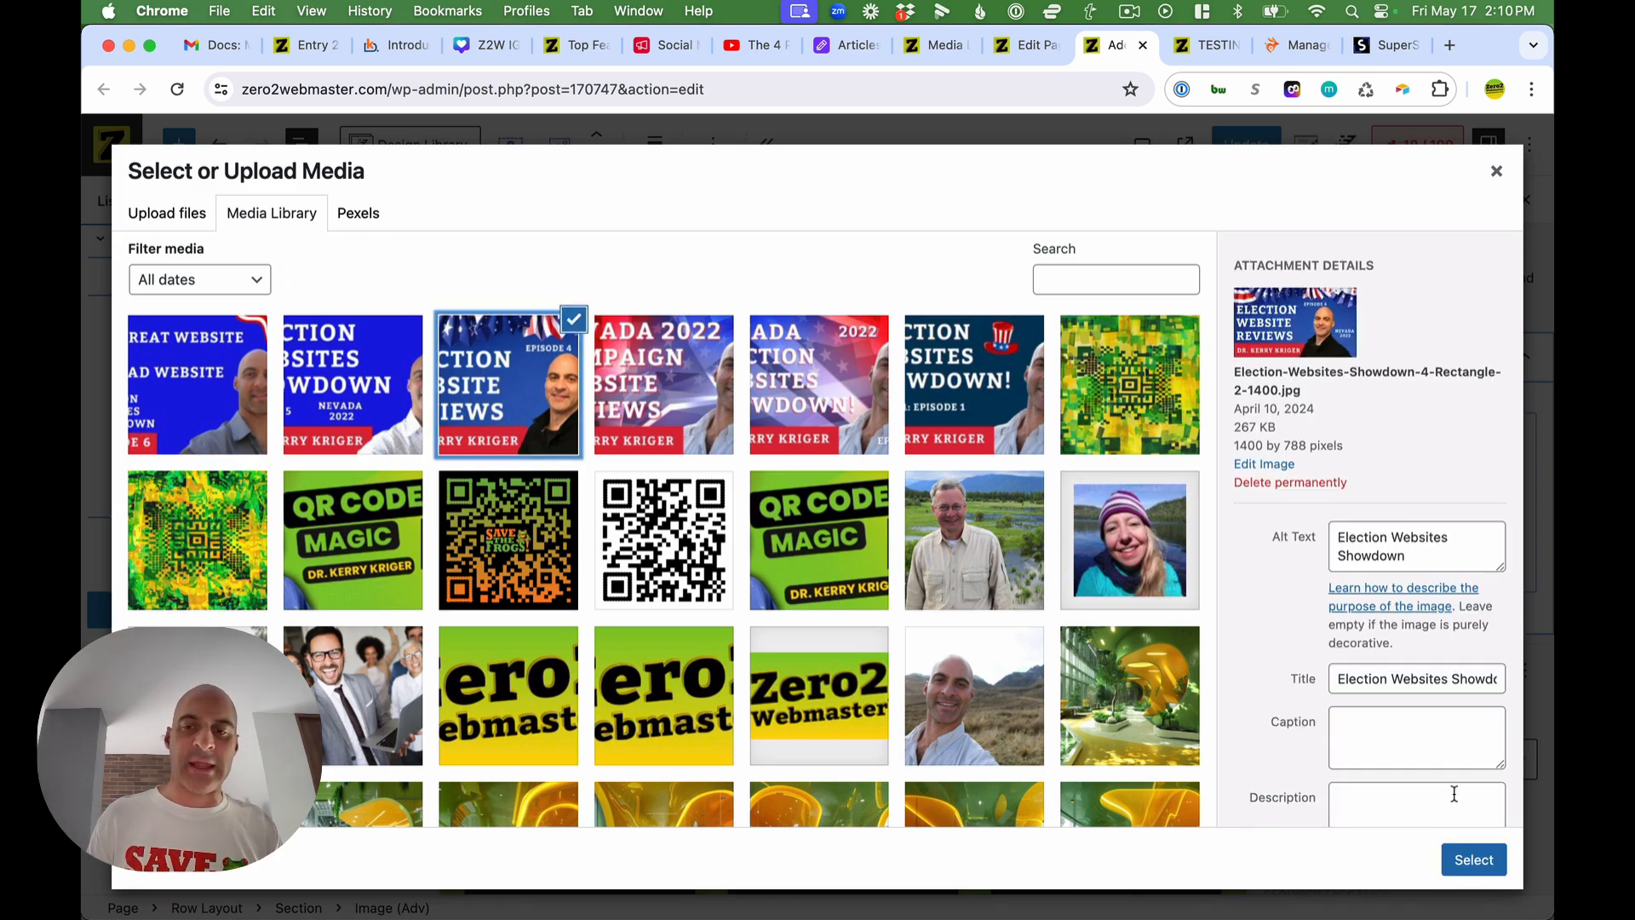
left_click(1464, 859)
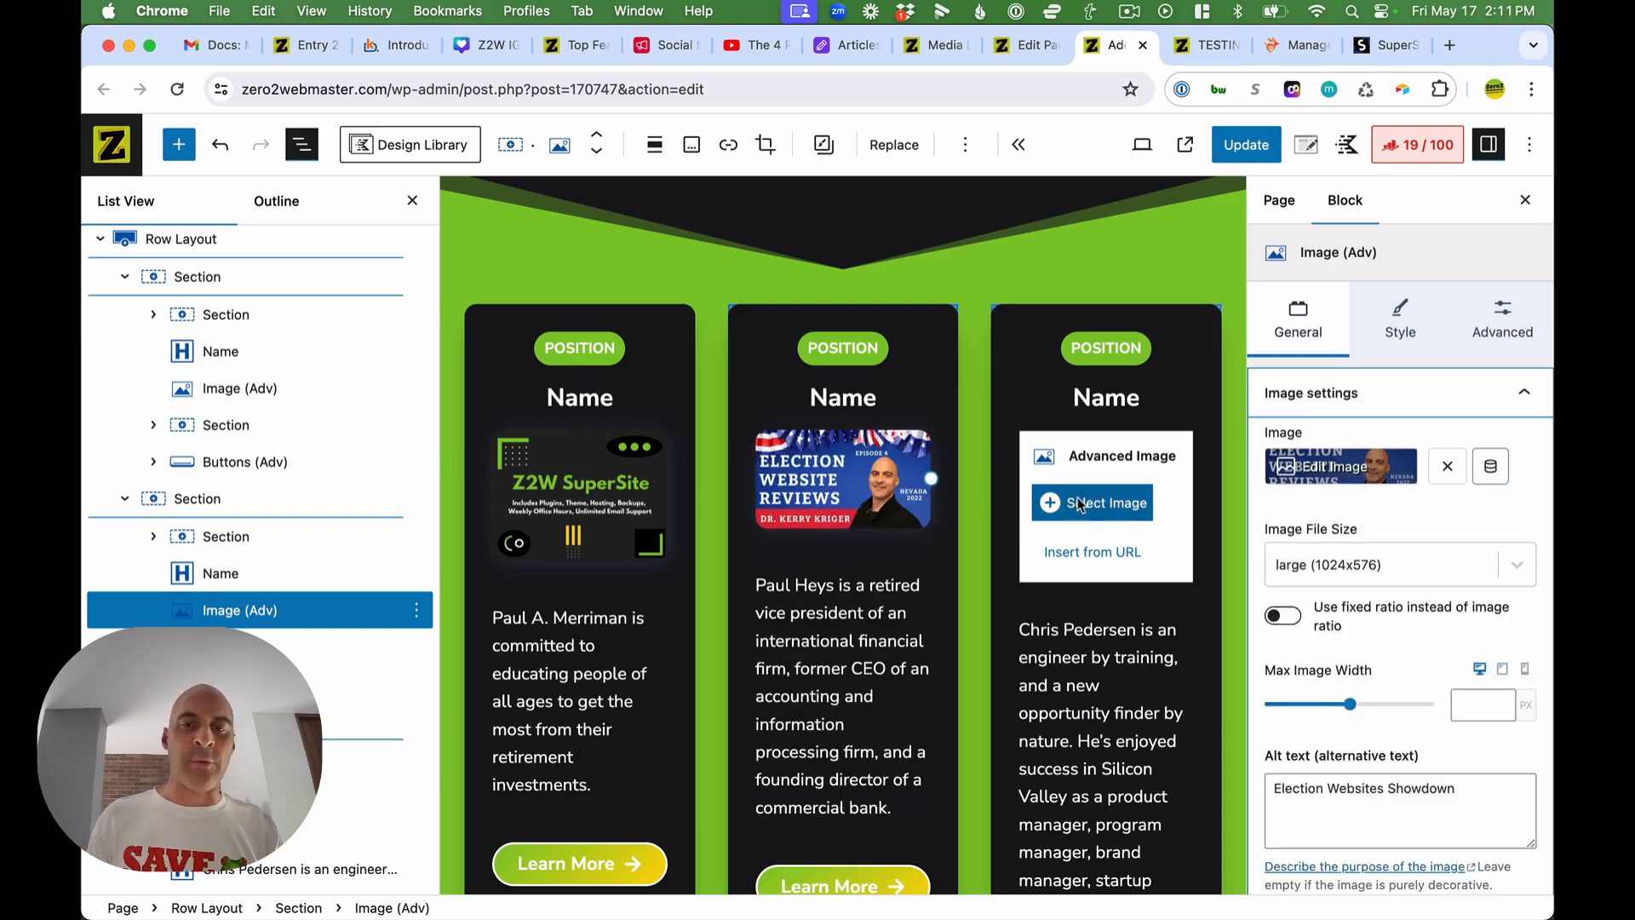
Open the media selection for the third column's empty Image (Adv) block and switch to Finder for a local image.
left_click(1080, 505)
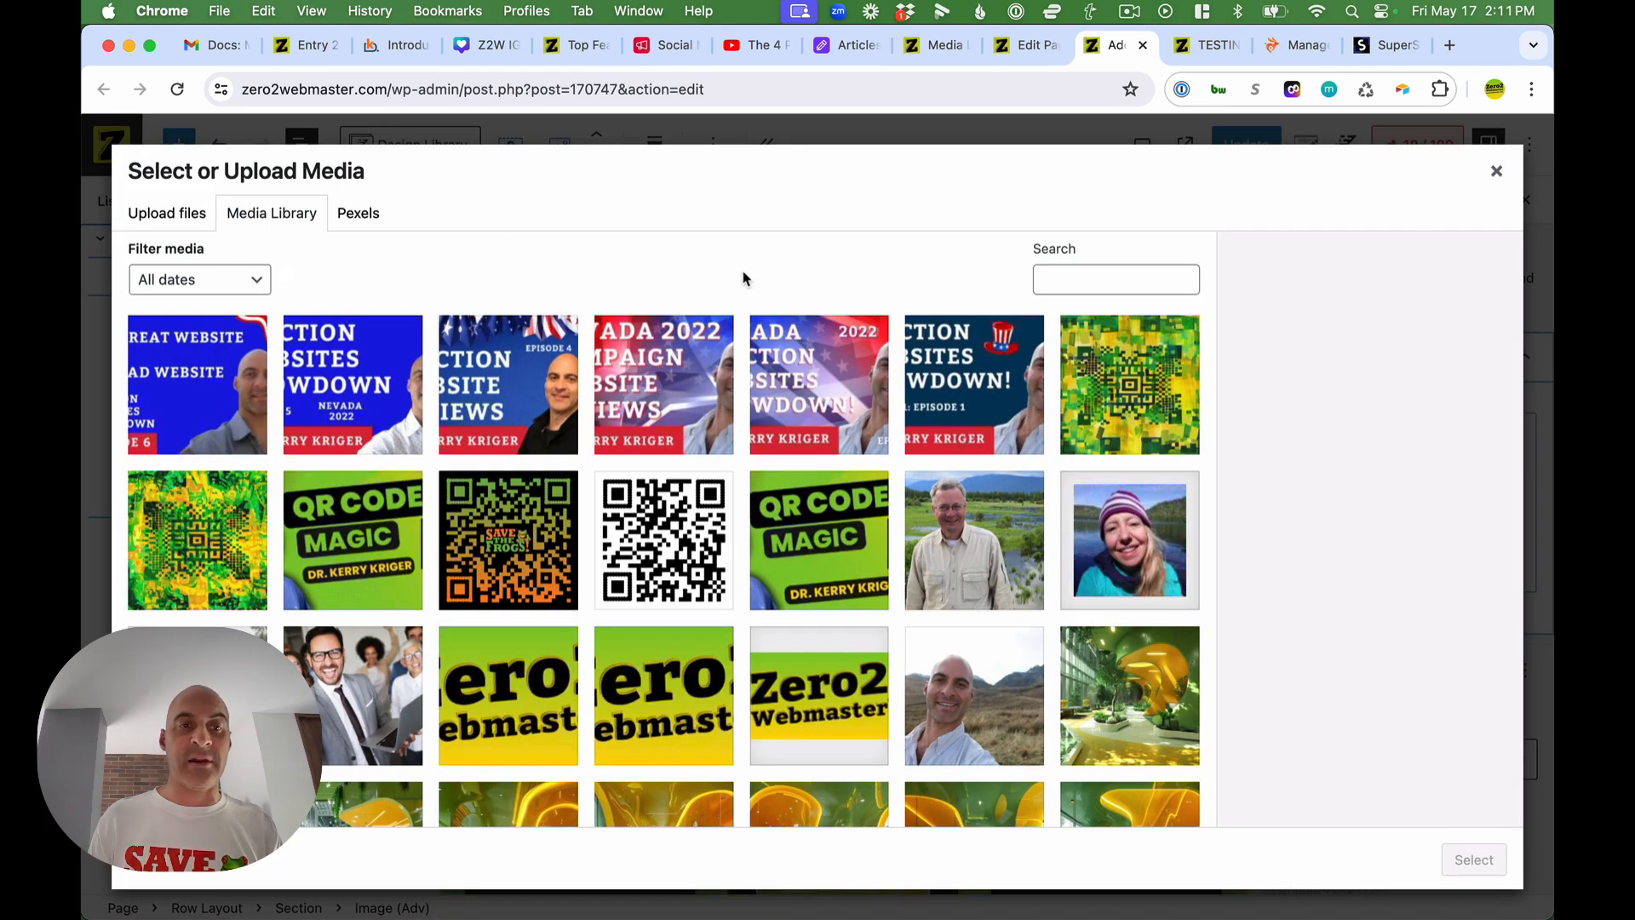
key("super+Tab")
key("super+Tab")
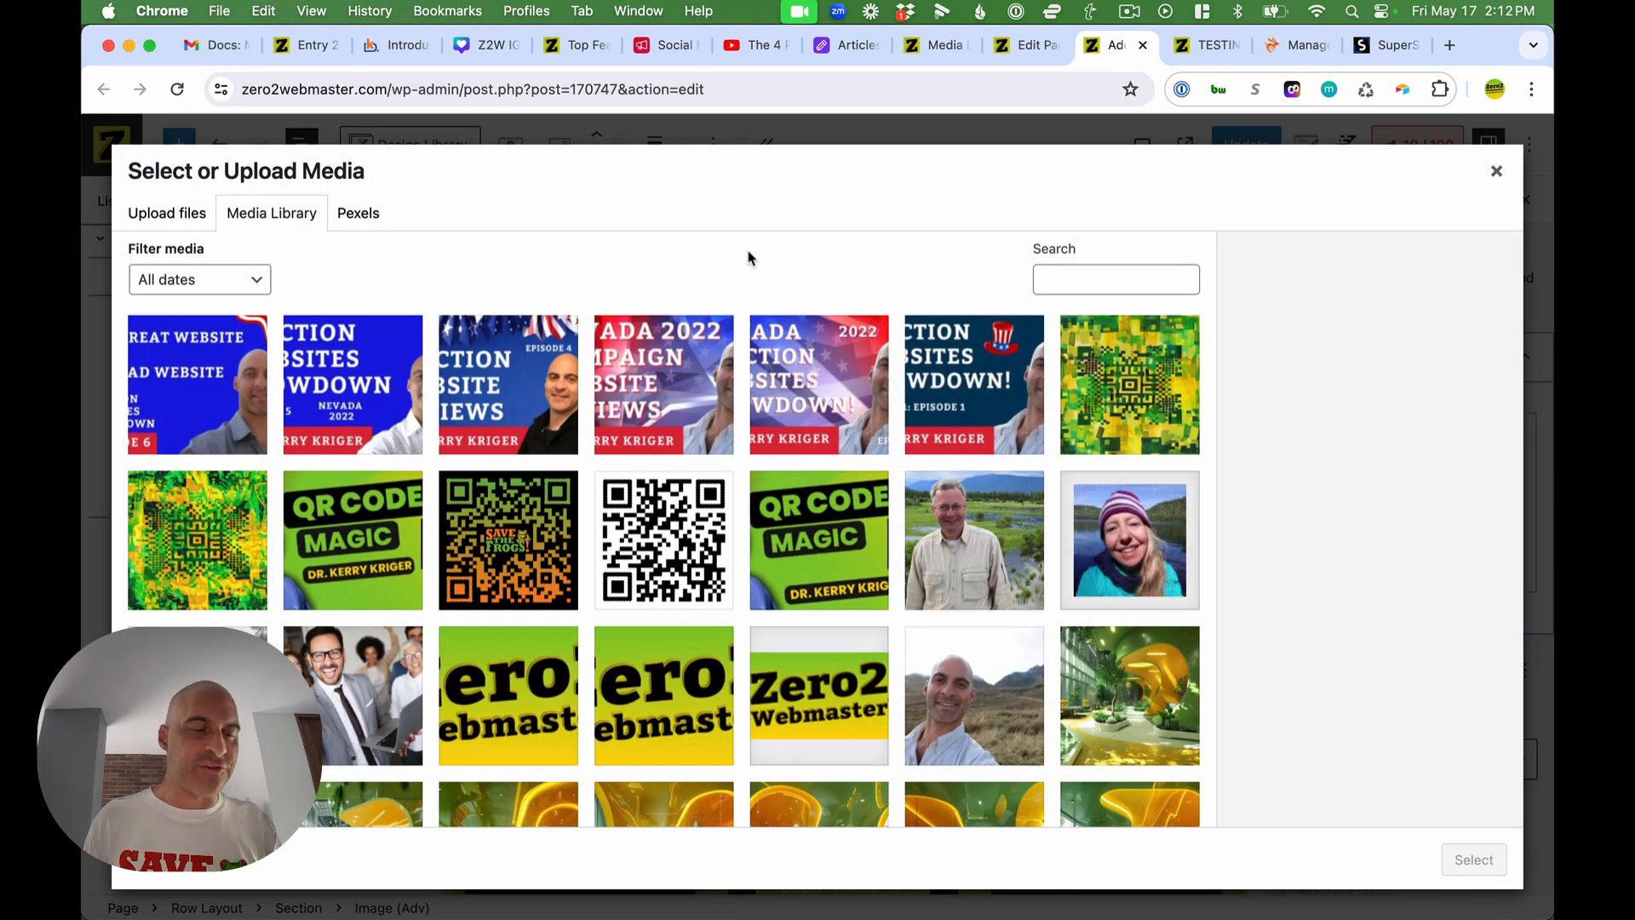
key("super+Tab")
key("super+Tab")
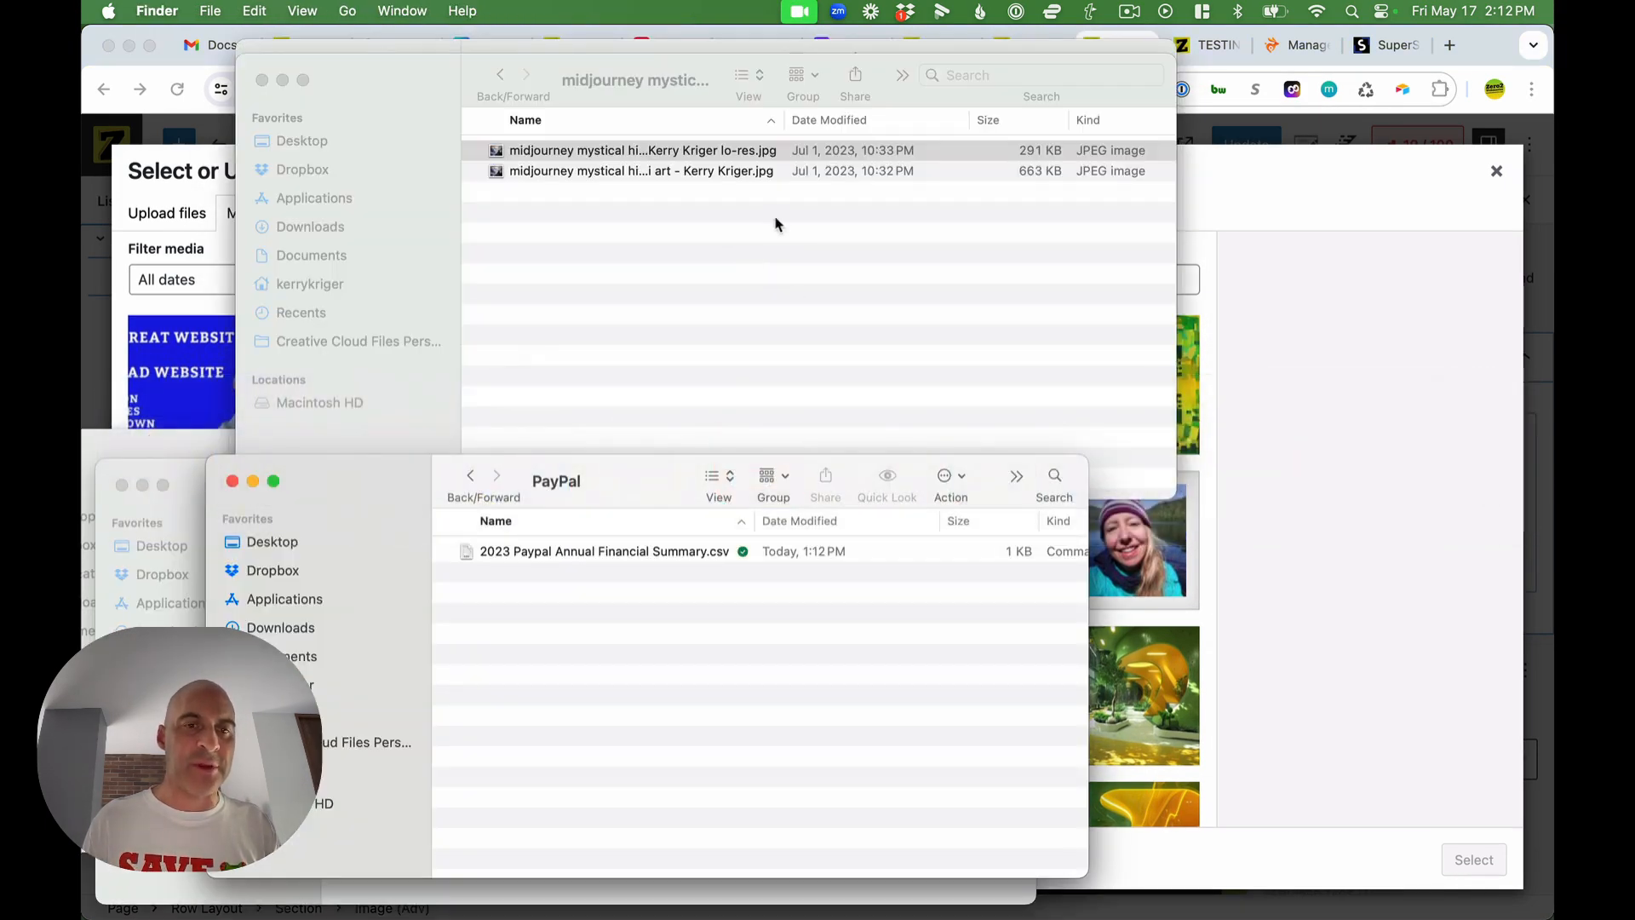
Compress the lo-res midjourney mystical himalayan bansuri art JPEG in ImageOptim and upload it to the WordPress media library.
left_click_drag(601, 149, 1055, 195)
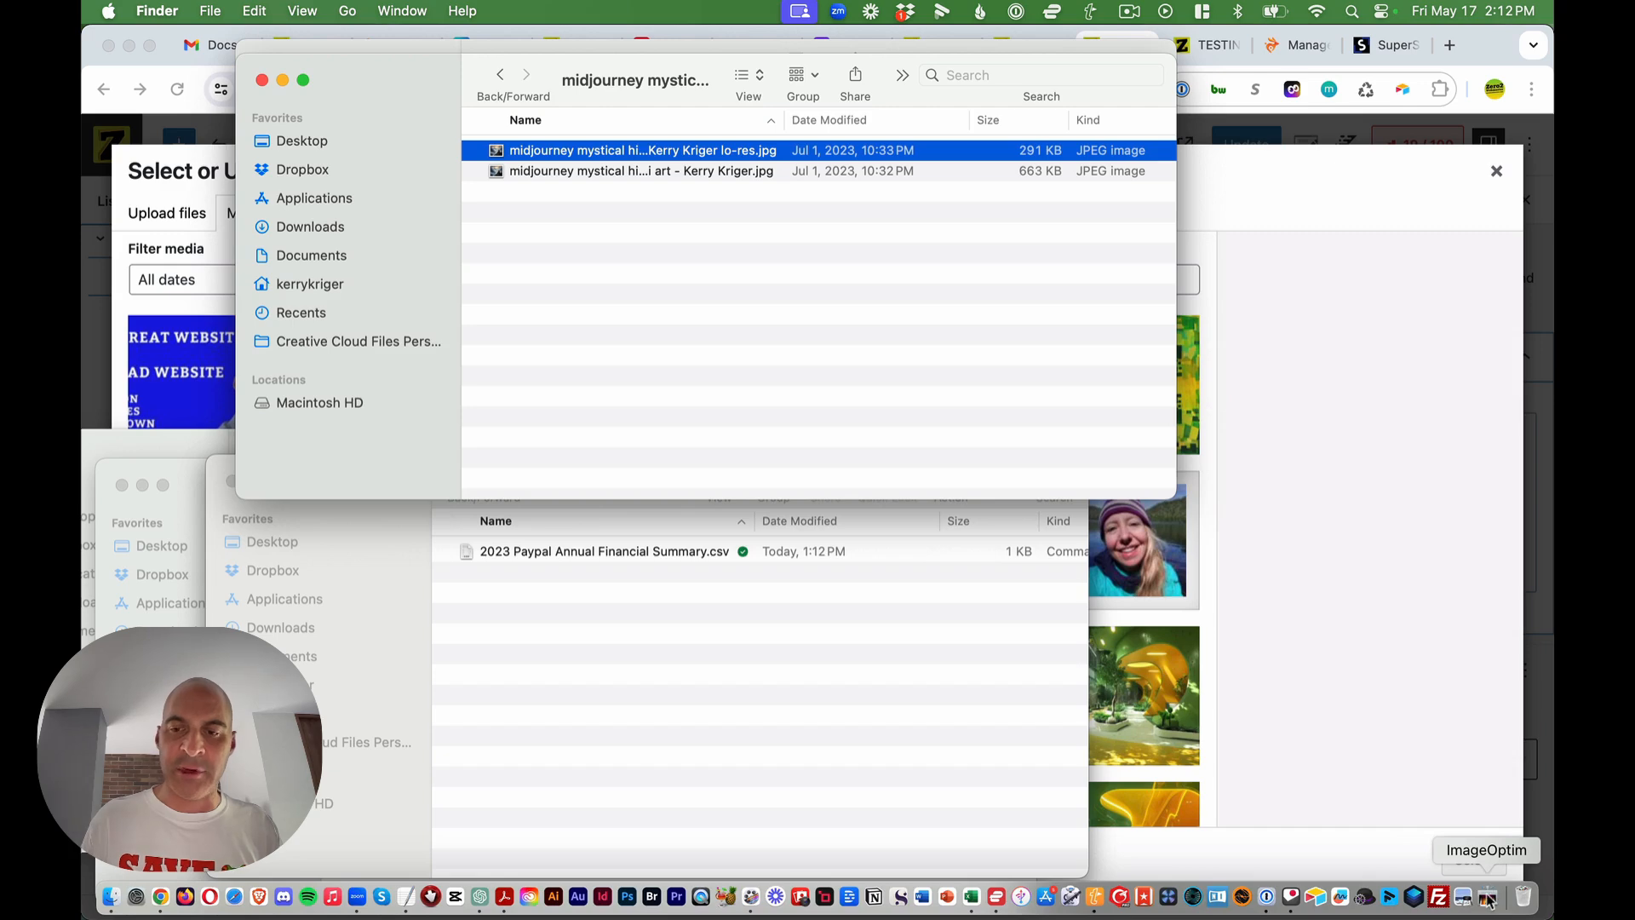
left_click(1537, 901)
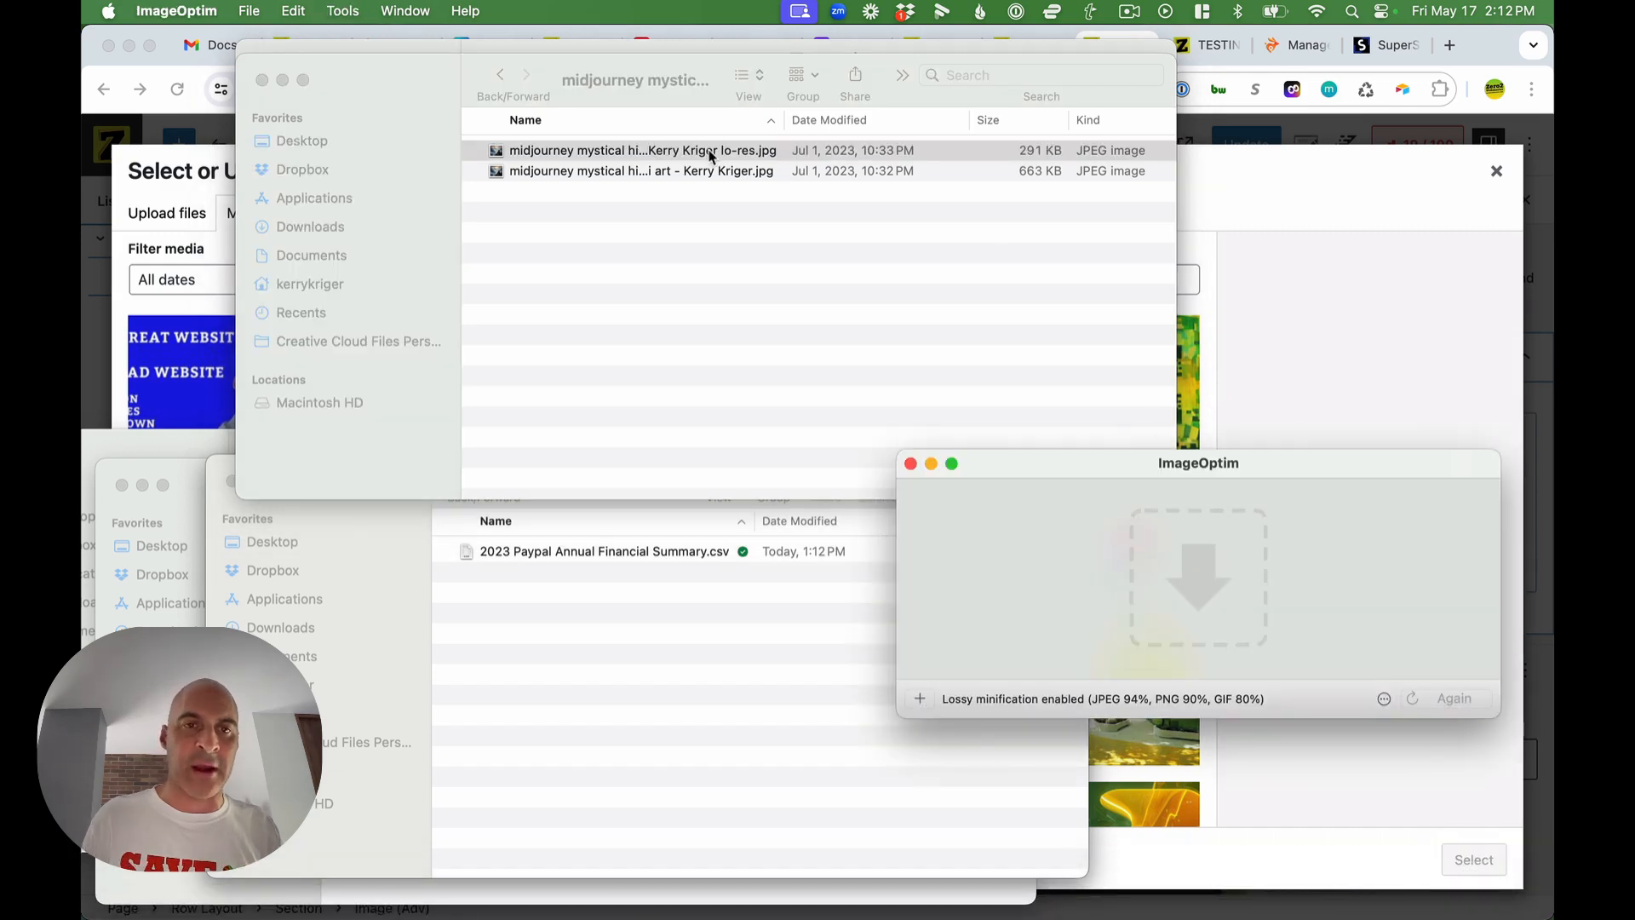
left_click_drag(710, 154, 1103, 549)
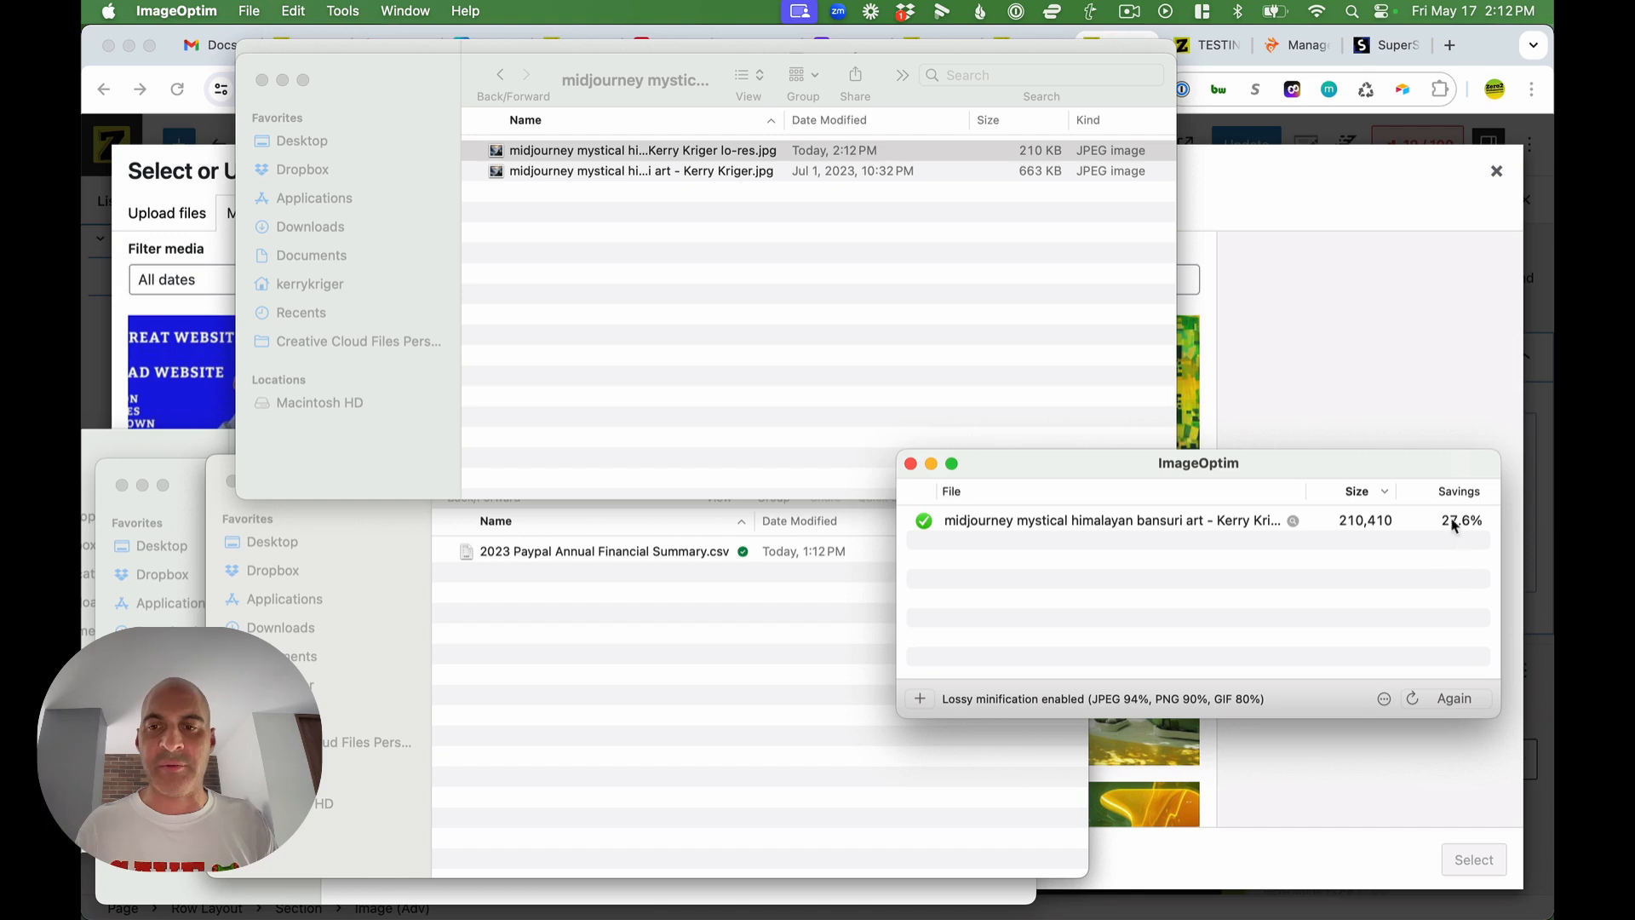
left_click(824, 204)
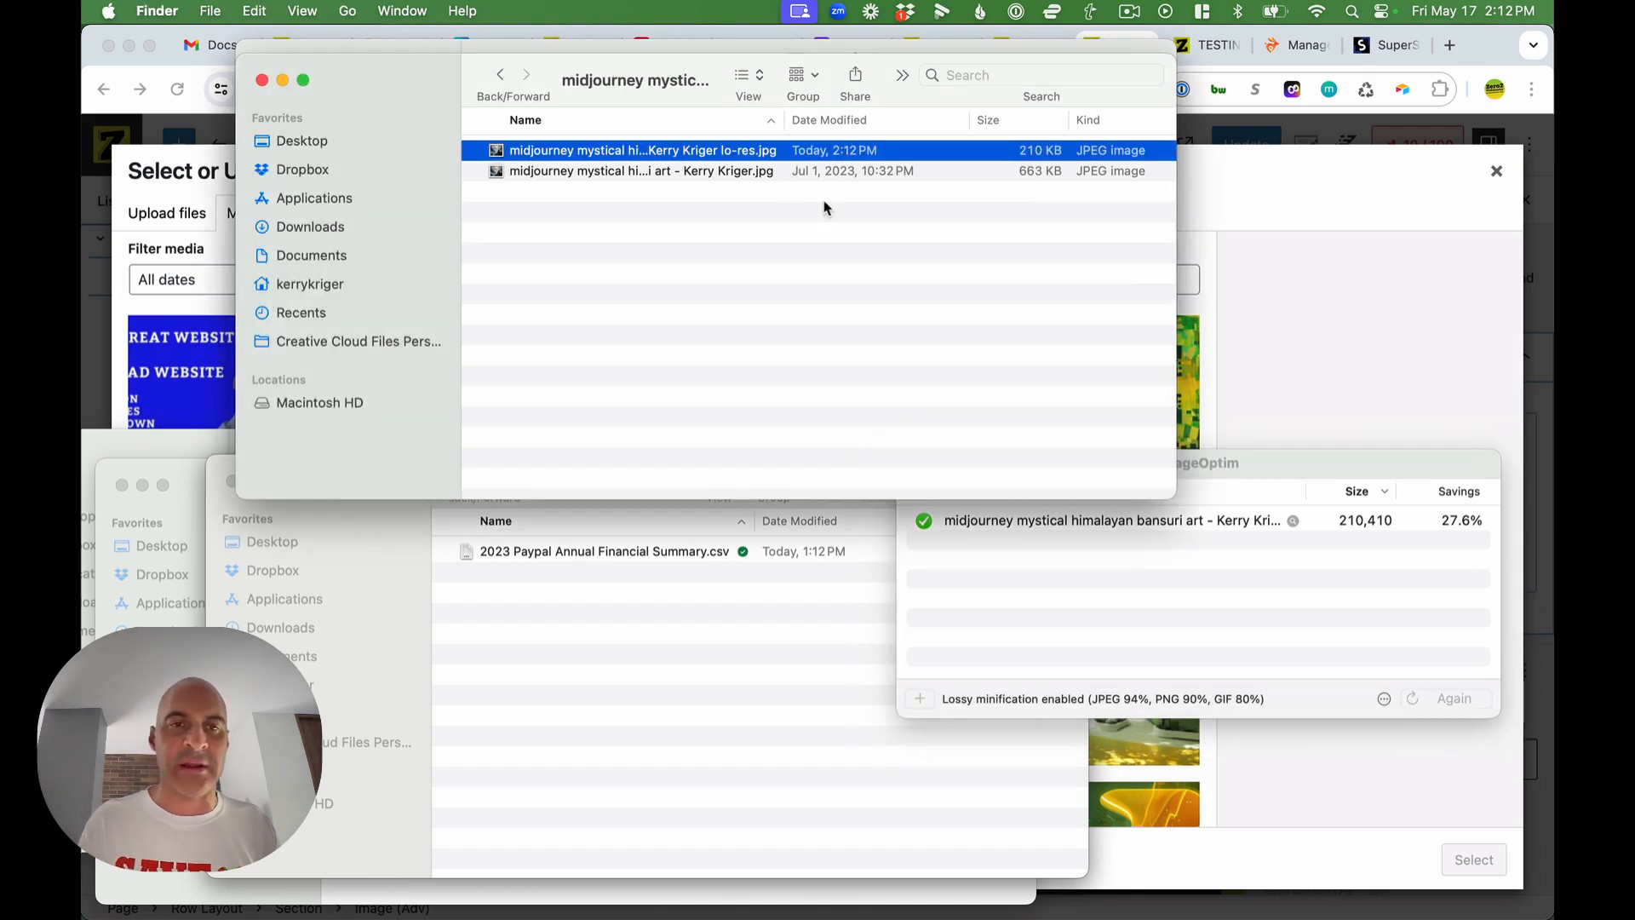
left_click_drag(693, 158, 1349, 334)
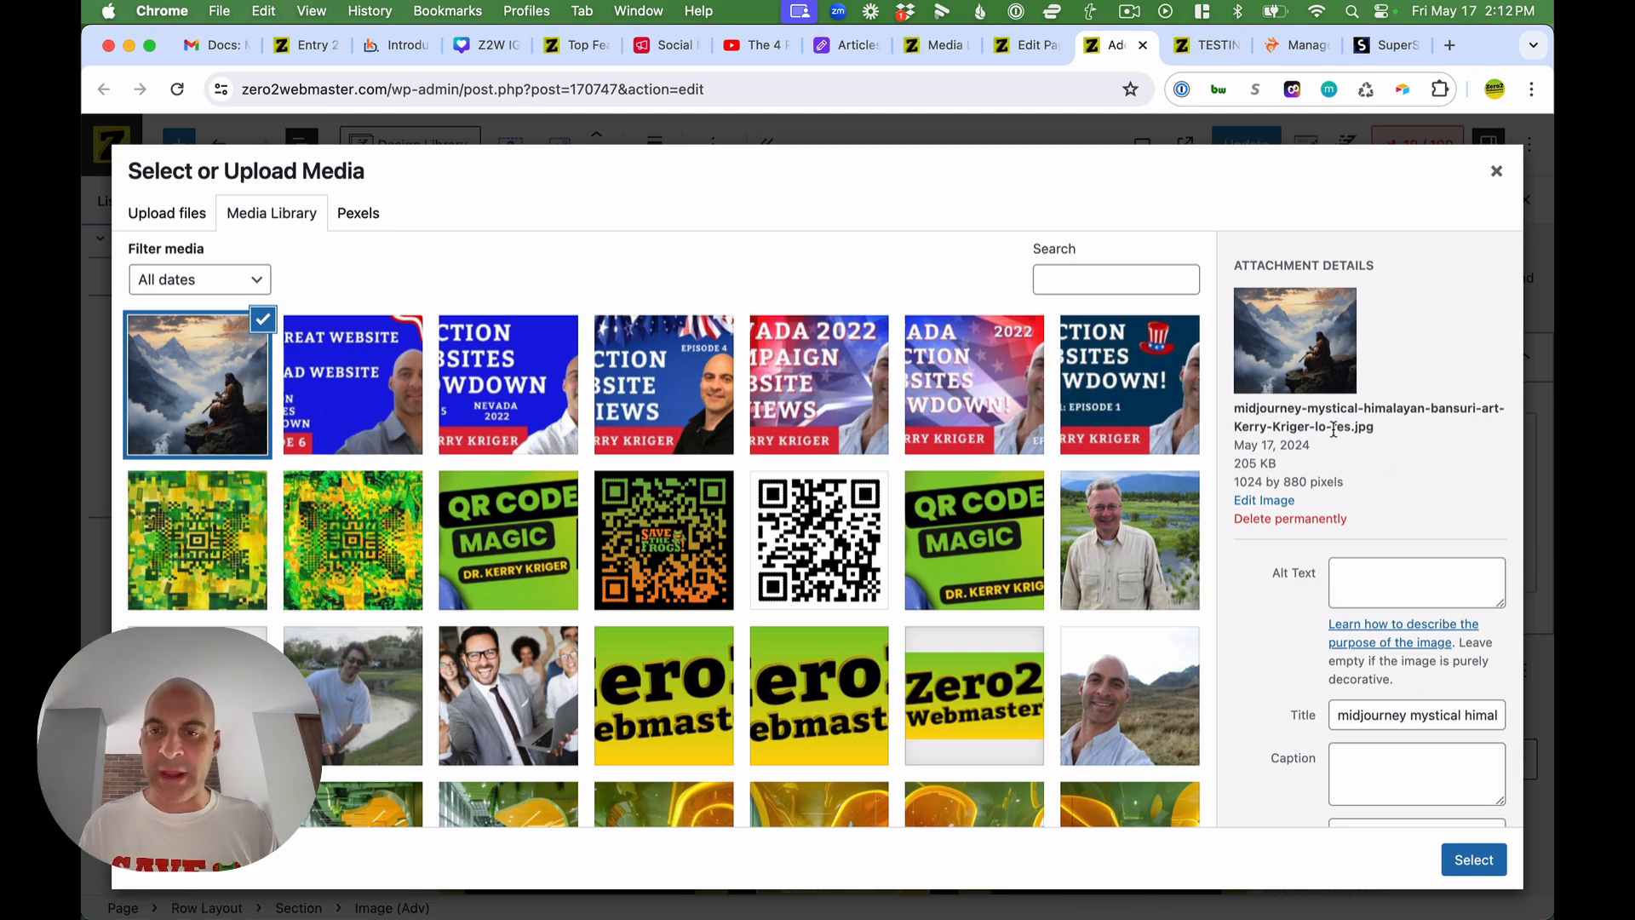
Copy the uploaded image's title into its alt text without "lo-res" and insert the image into the third column.
triple_click(1390, 711)
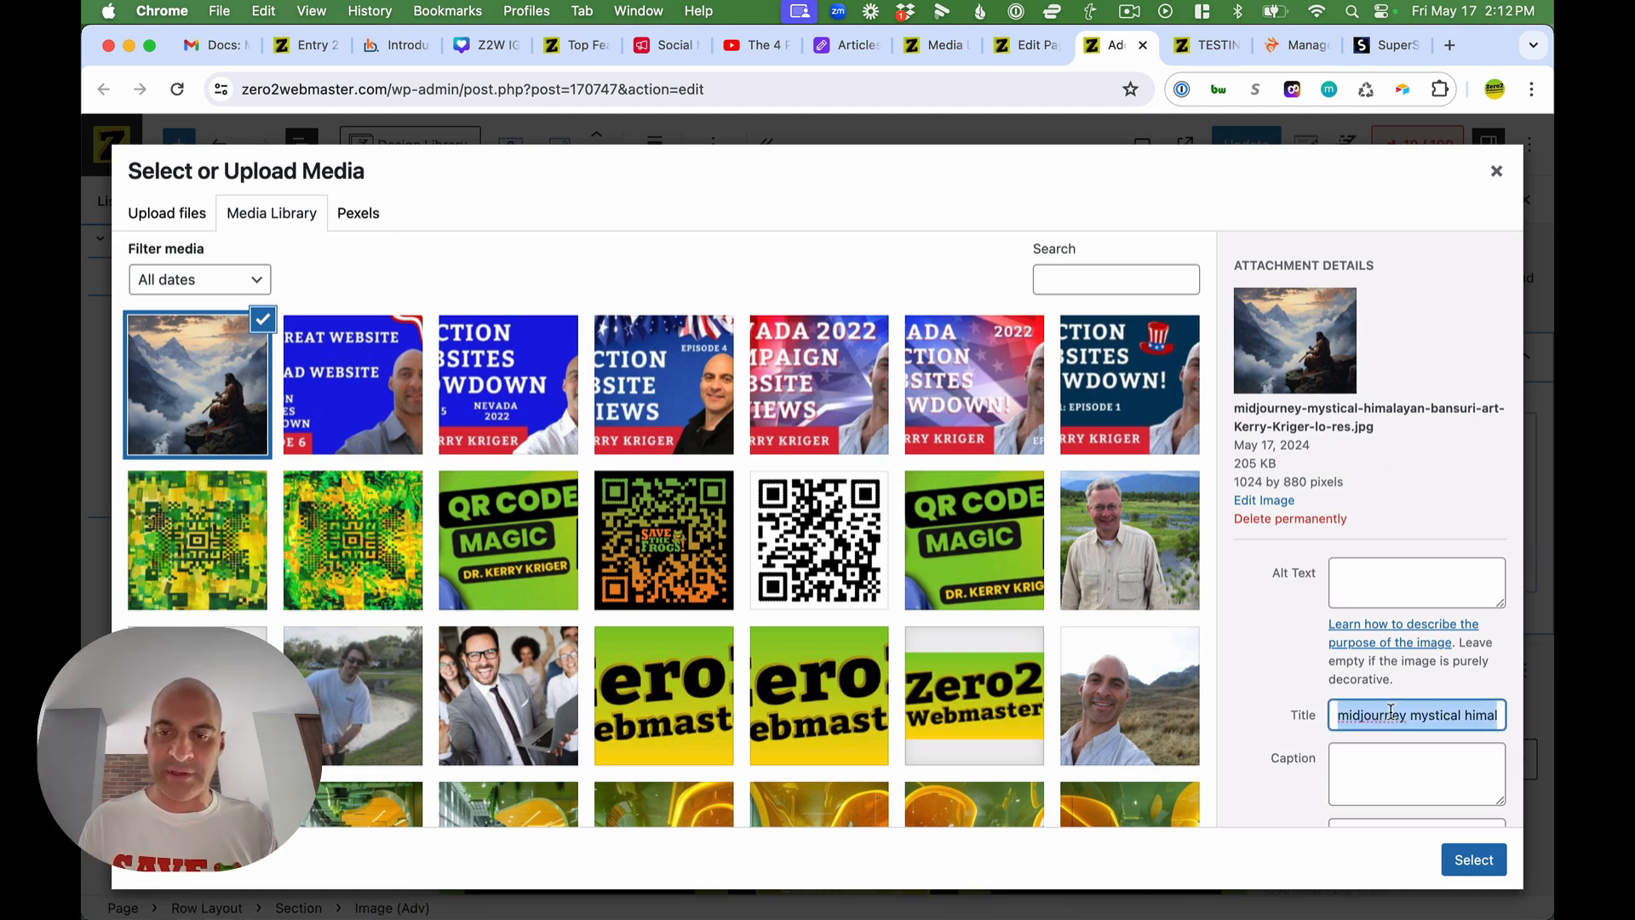
left_click(1351, 593)
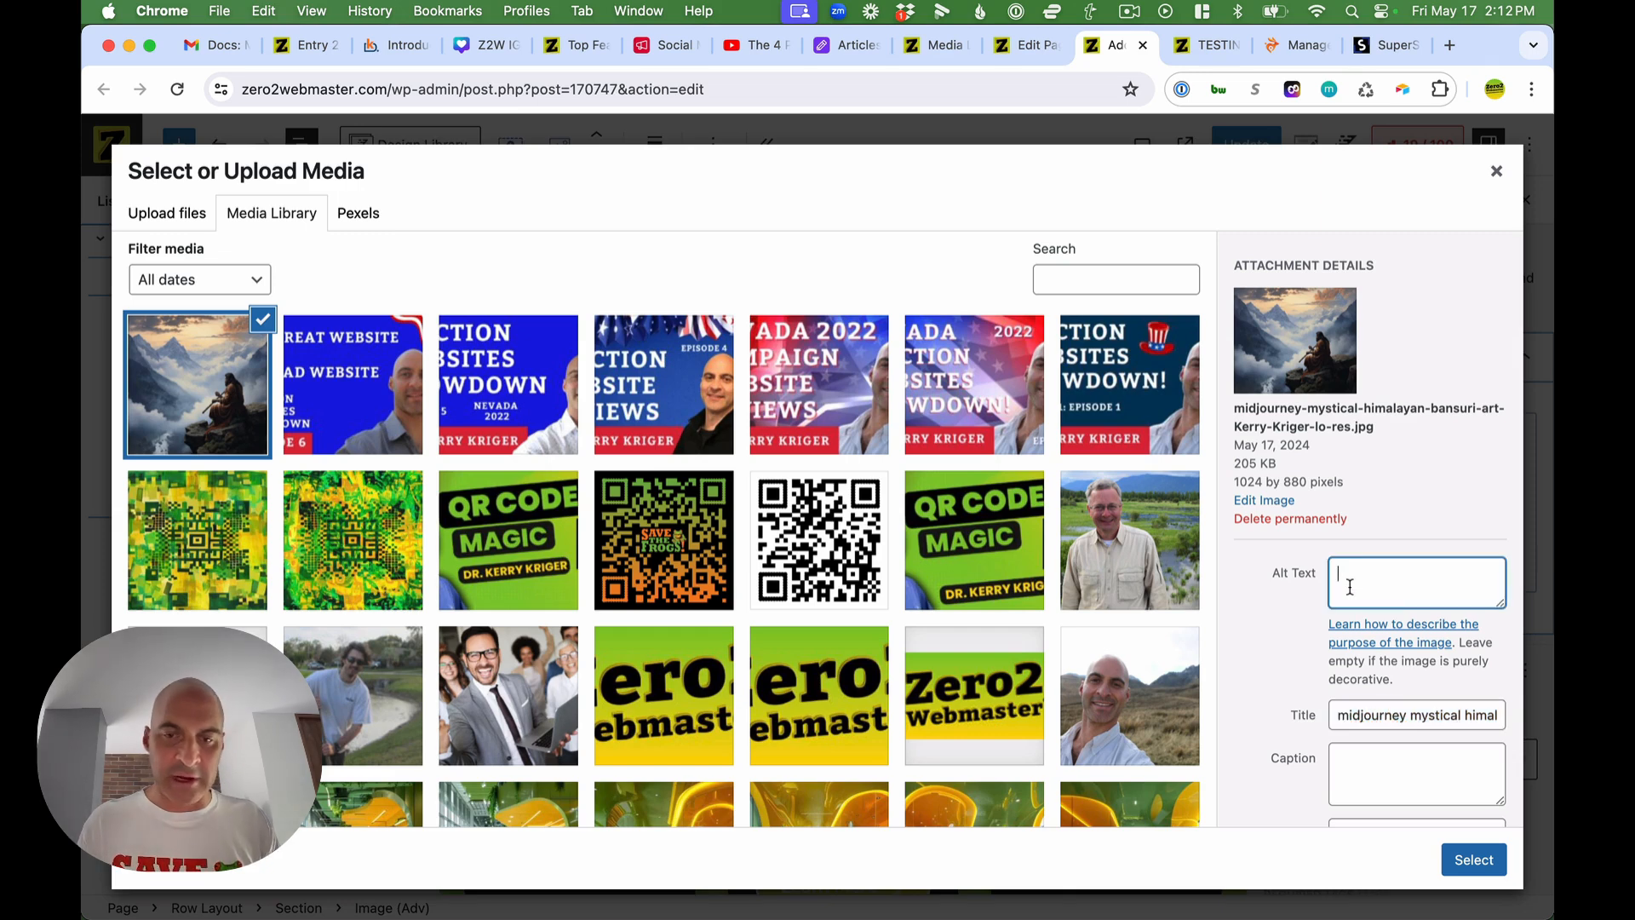
type("midjourney mystical himalayan bansuri art - Kerry Kriger lo-res")
left_click_drag(1412, 593, 1458, 598)
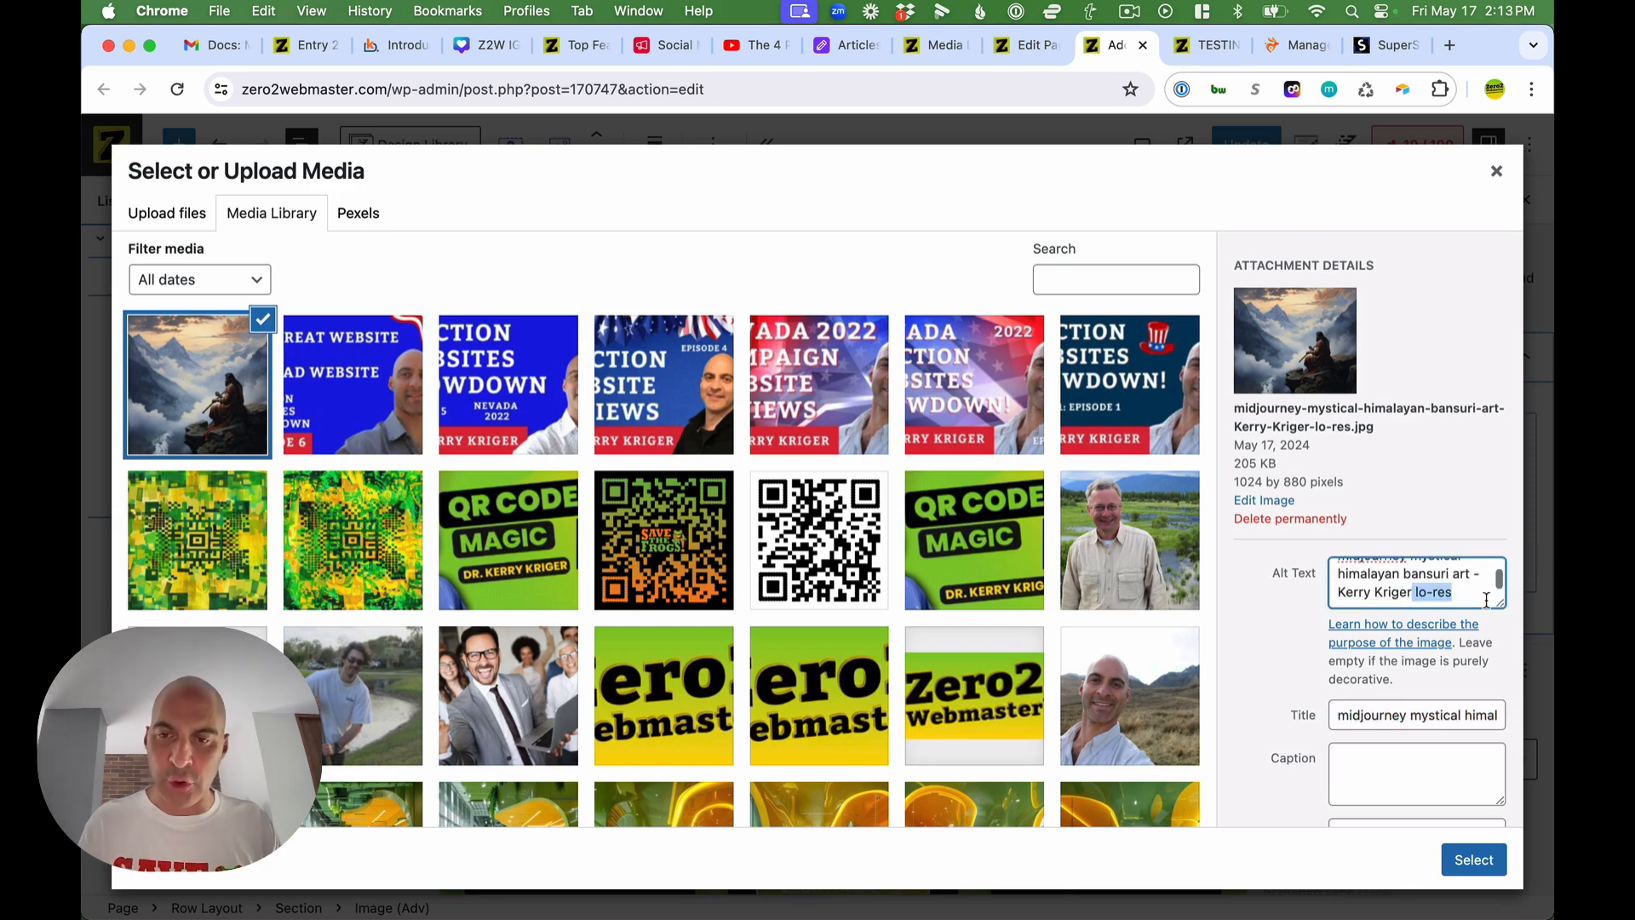
key("BackSpace")
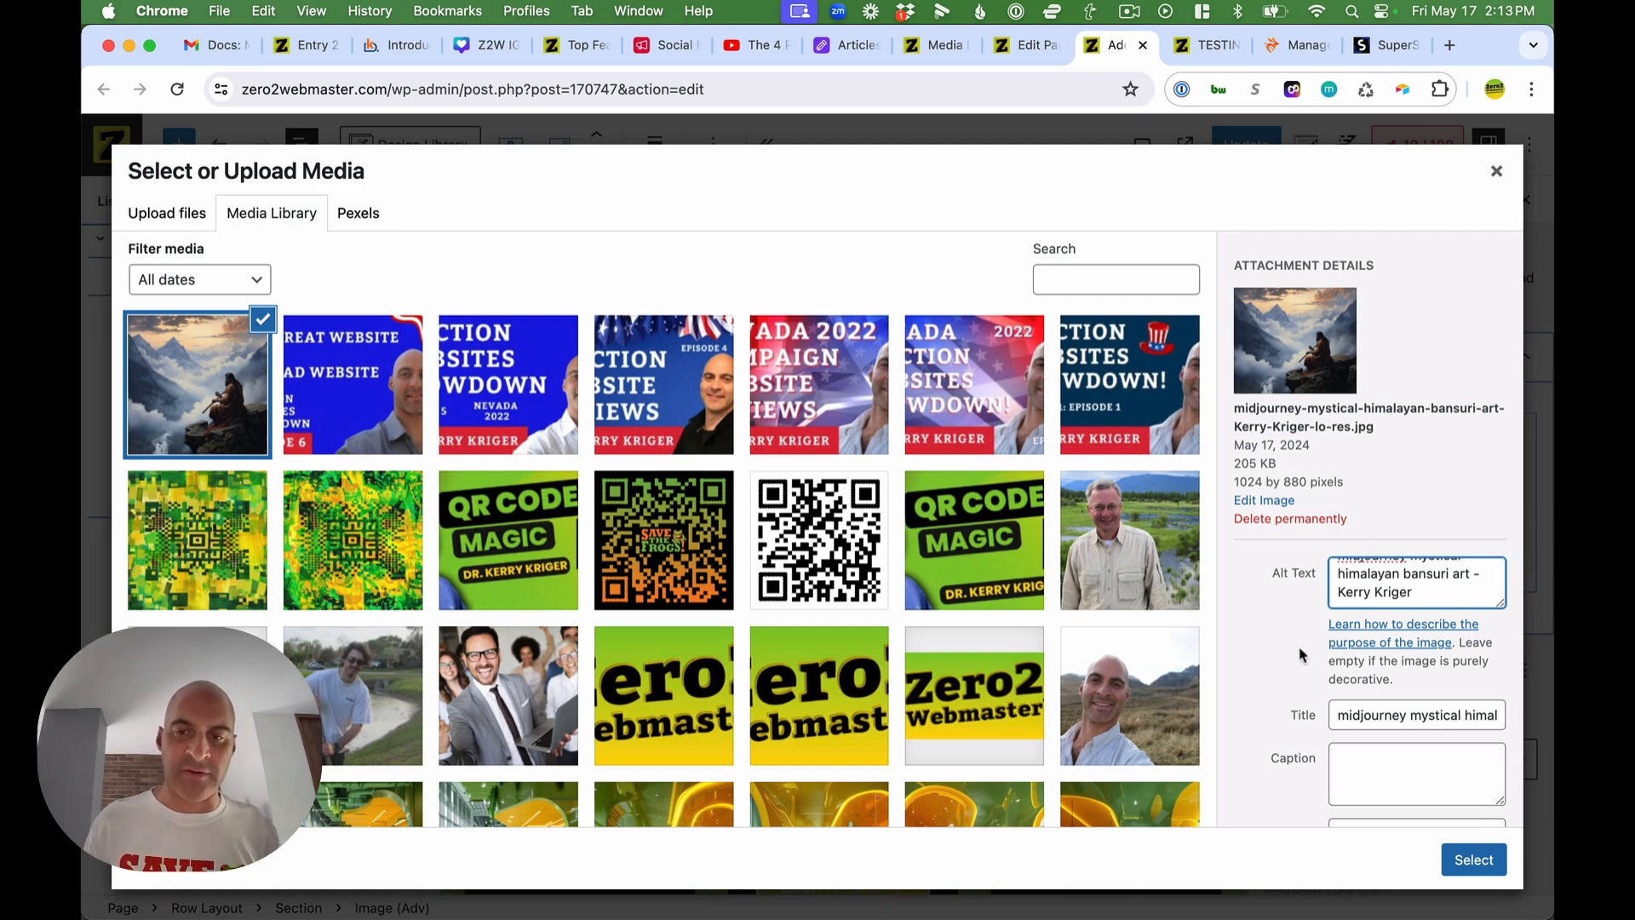
left_click_drag(1427, 587, 1416, 551)
left_click(1405, 572)
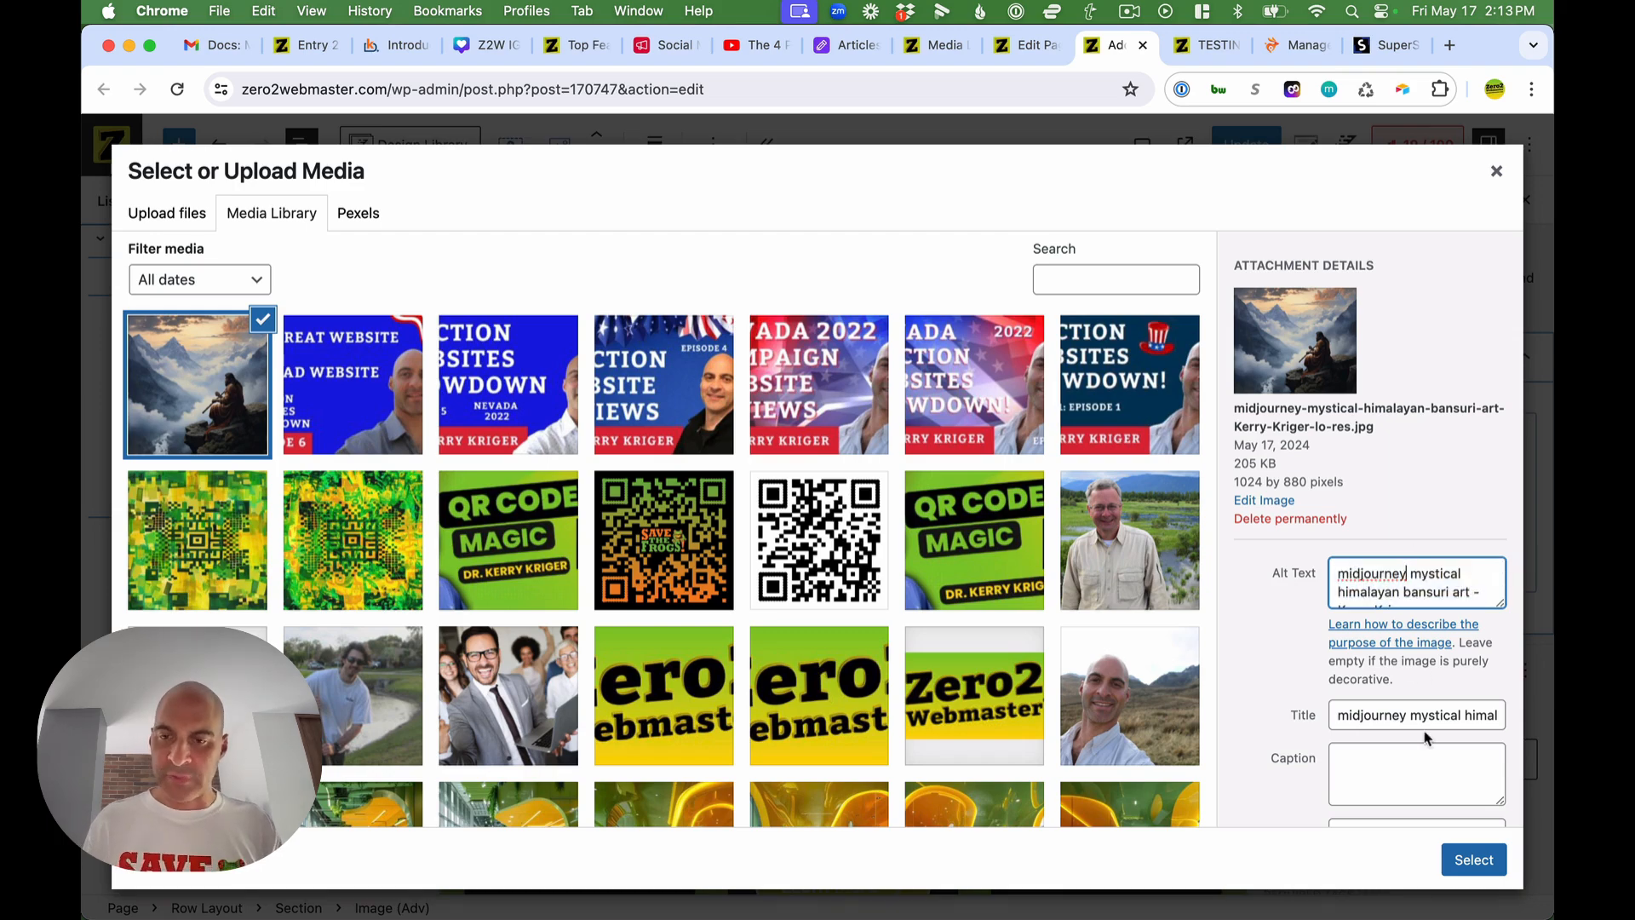
left_click(1472, 863)
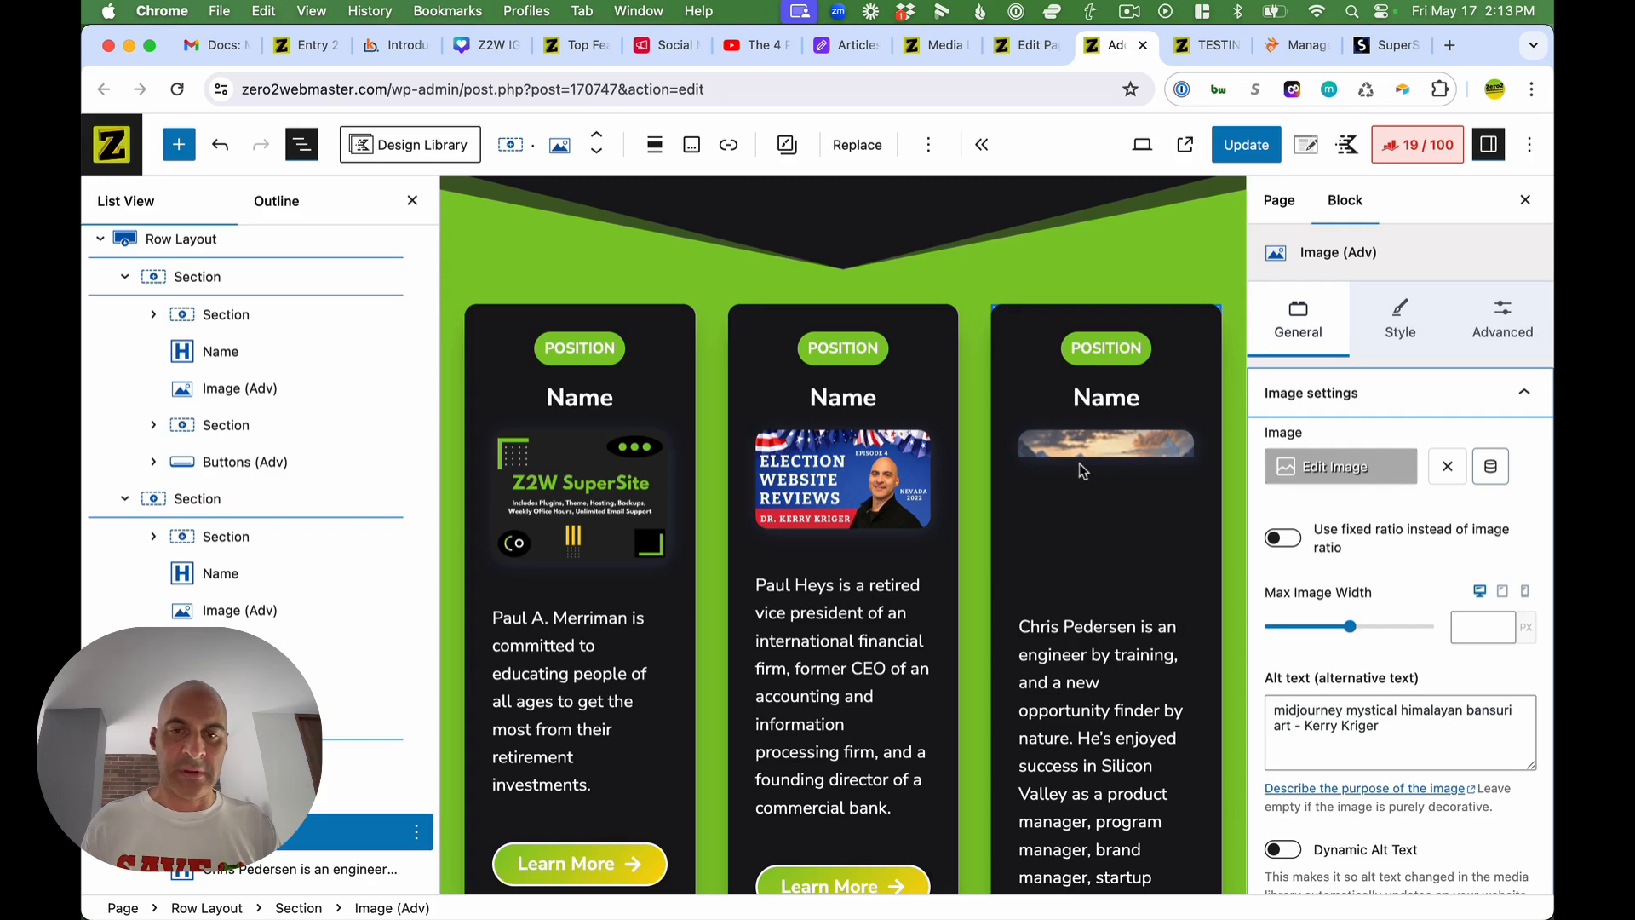
Update the page, close the supersite.icu tab and check the three column images on the live Board Of Directors page.
left_click(1234, 146)
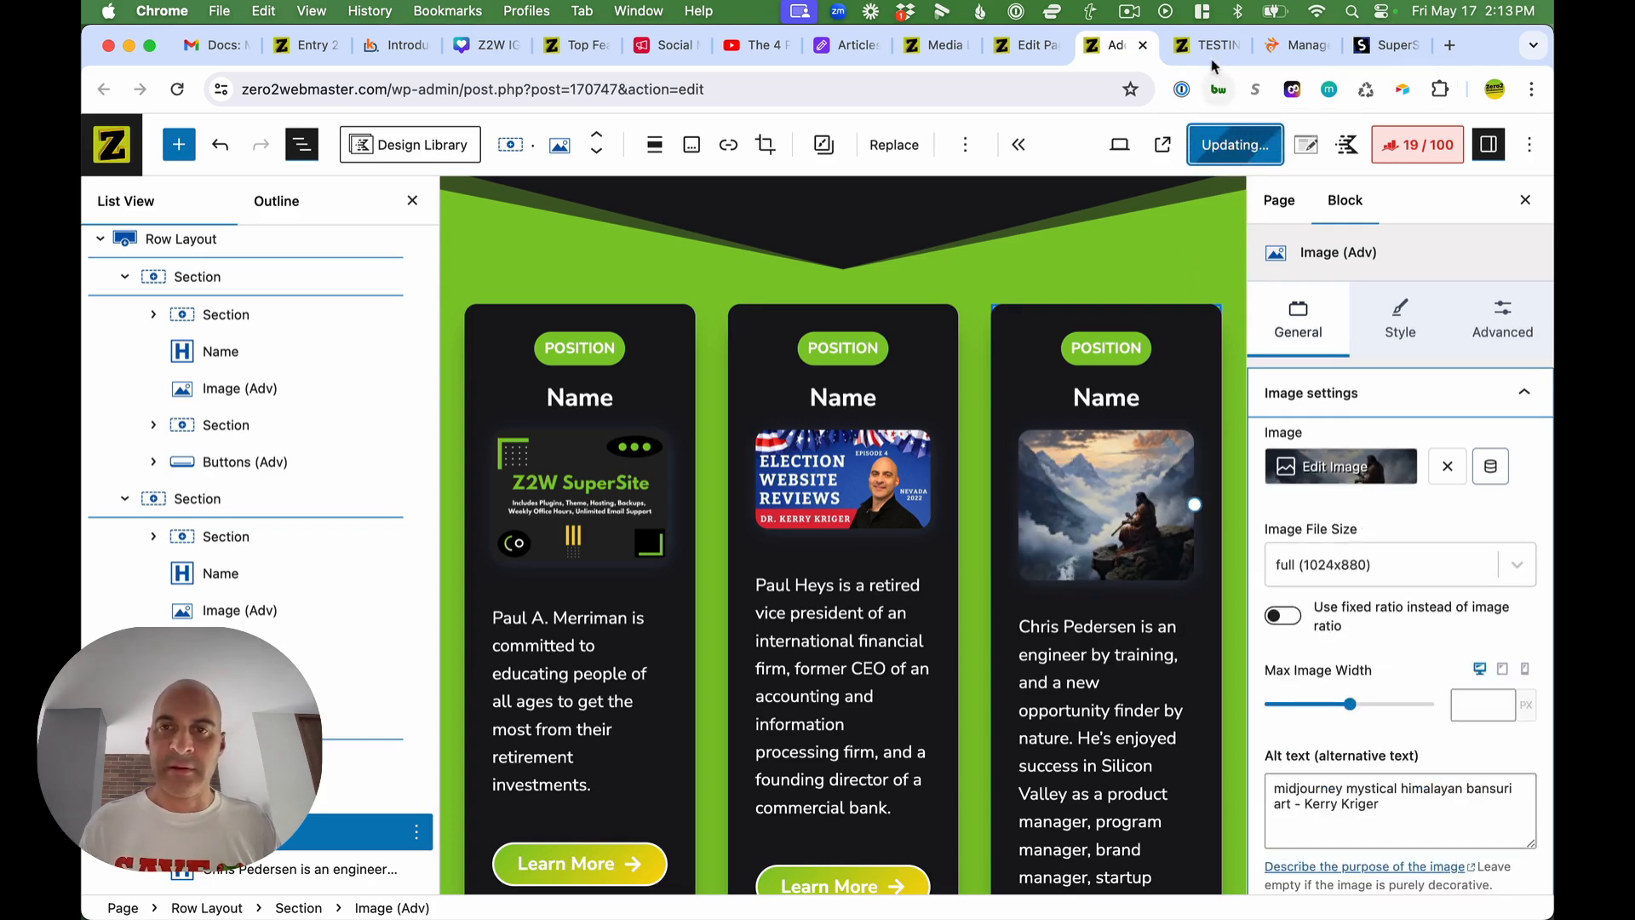
left_click(1396, 46)
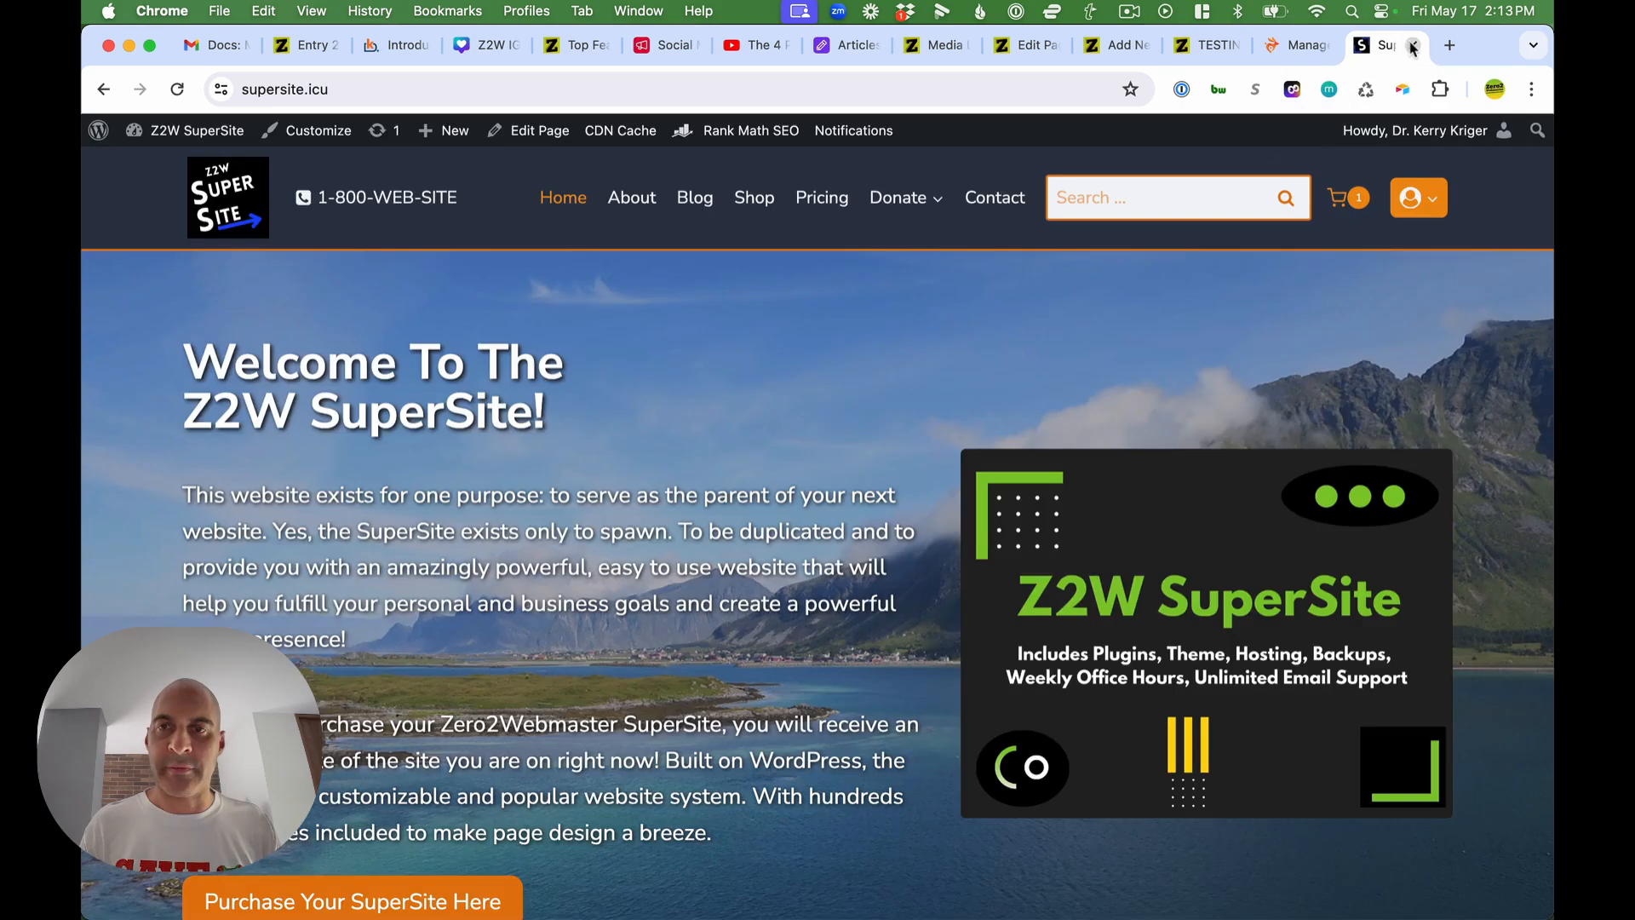
key("super+w")
left_click(1289, 44)
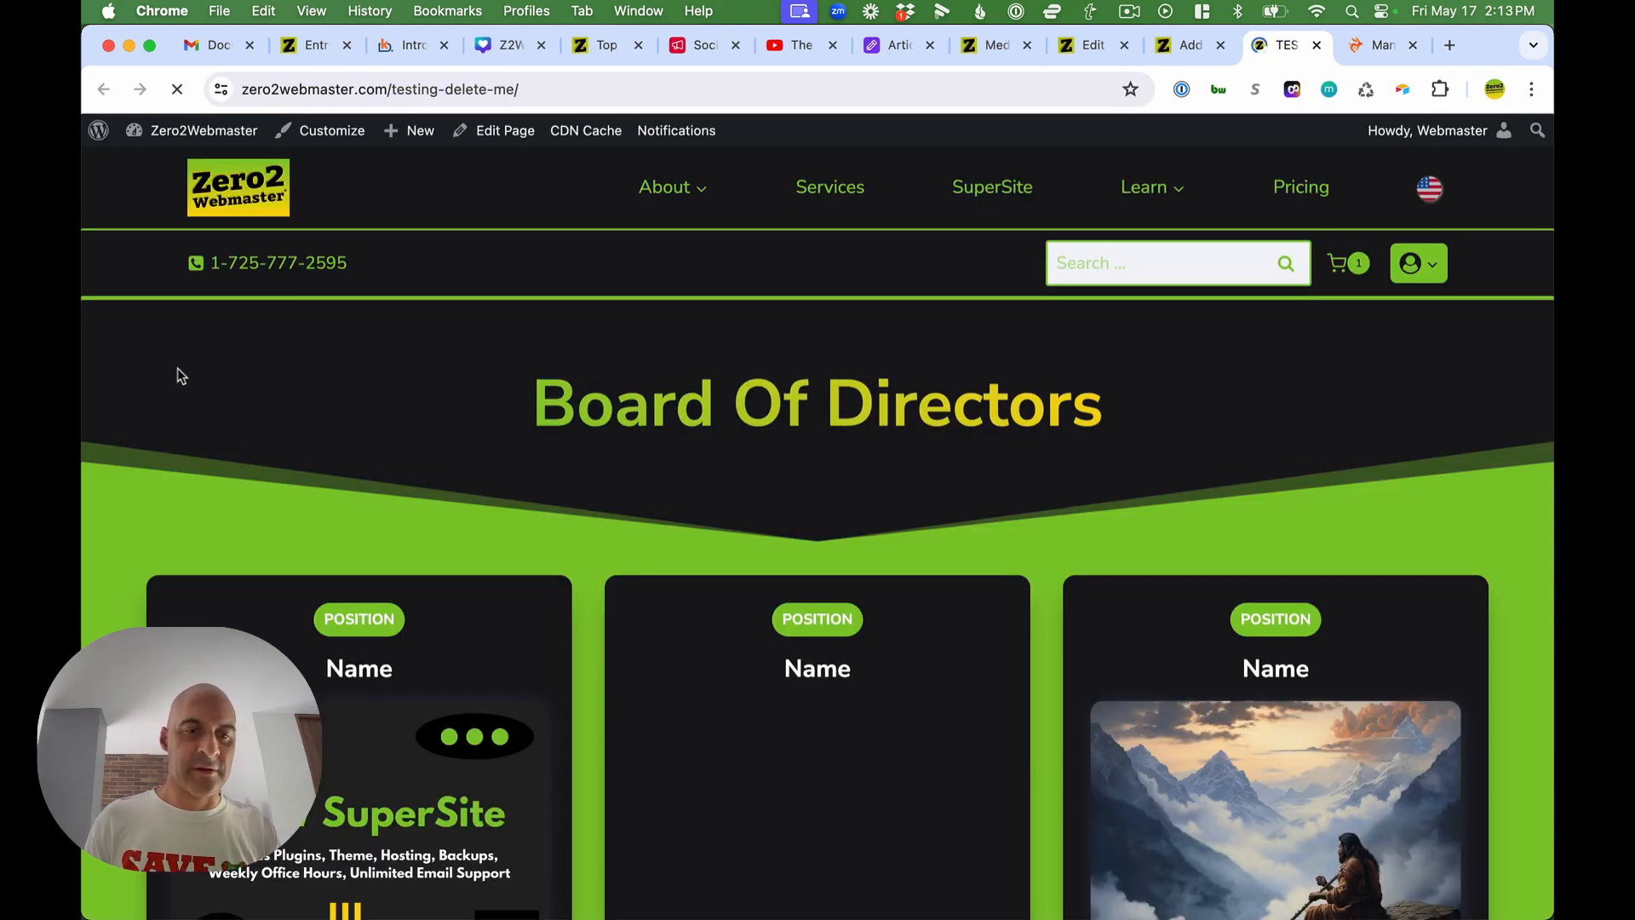
scroll(179, 375, "down", 3)
scroll(179, 376, "down", 5)
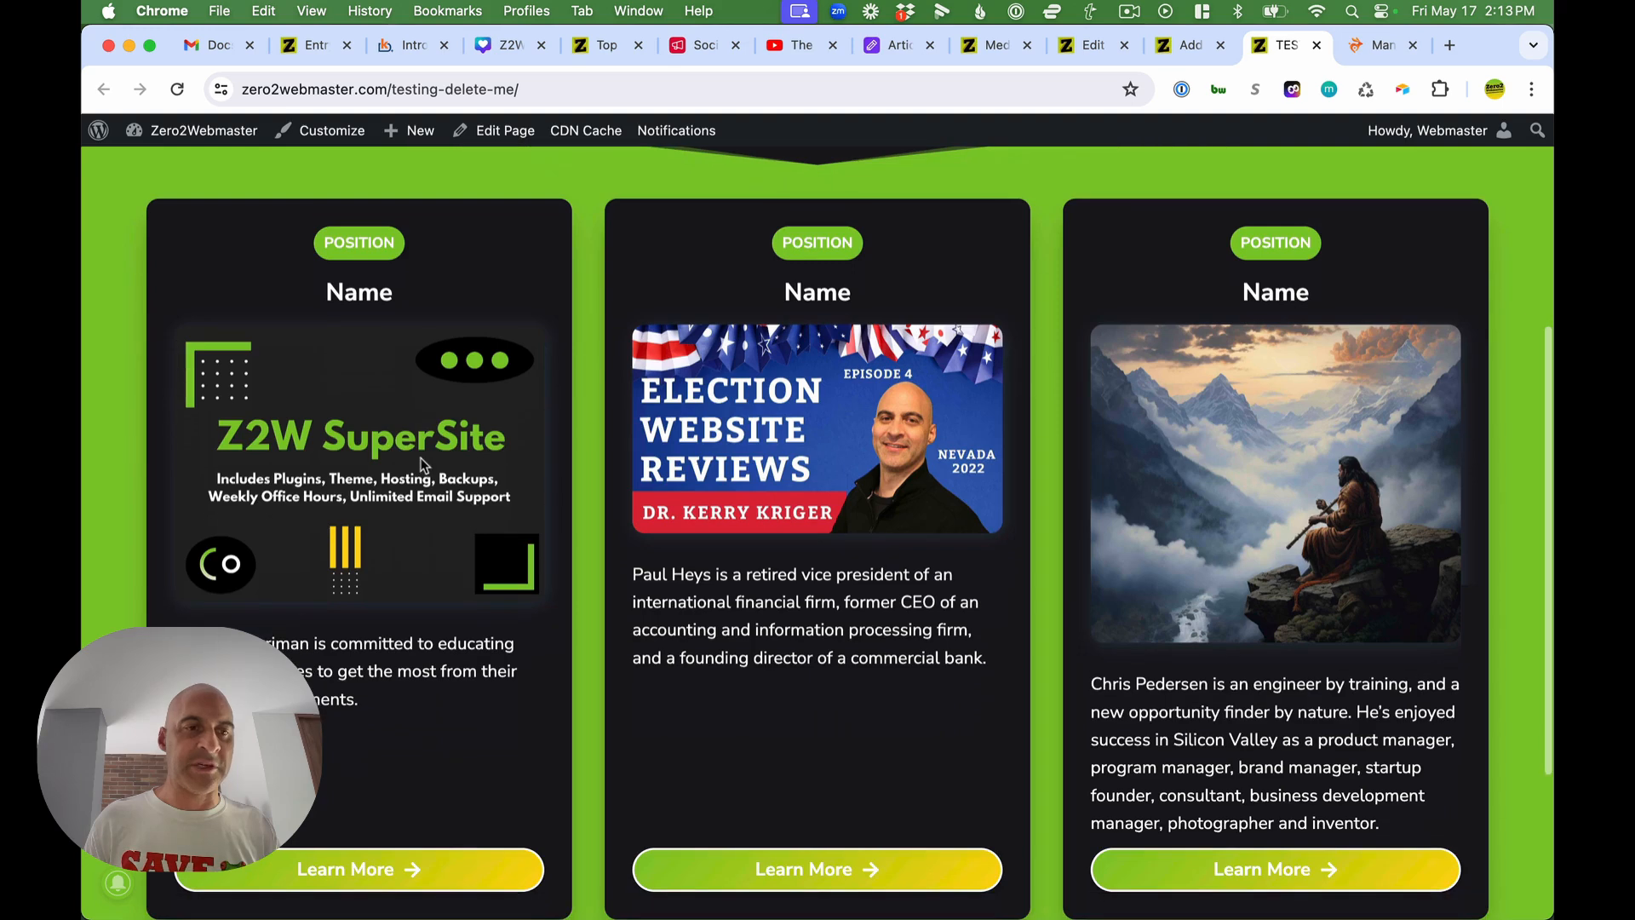
Return to the page editor and open the third column's himalayan image in the media library's image editor.
key("ctrl+shift+Tab")
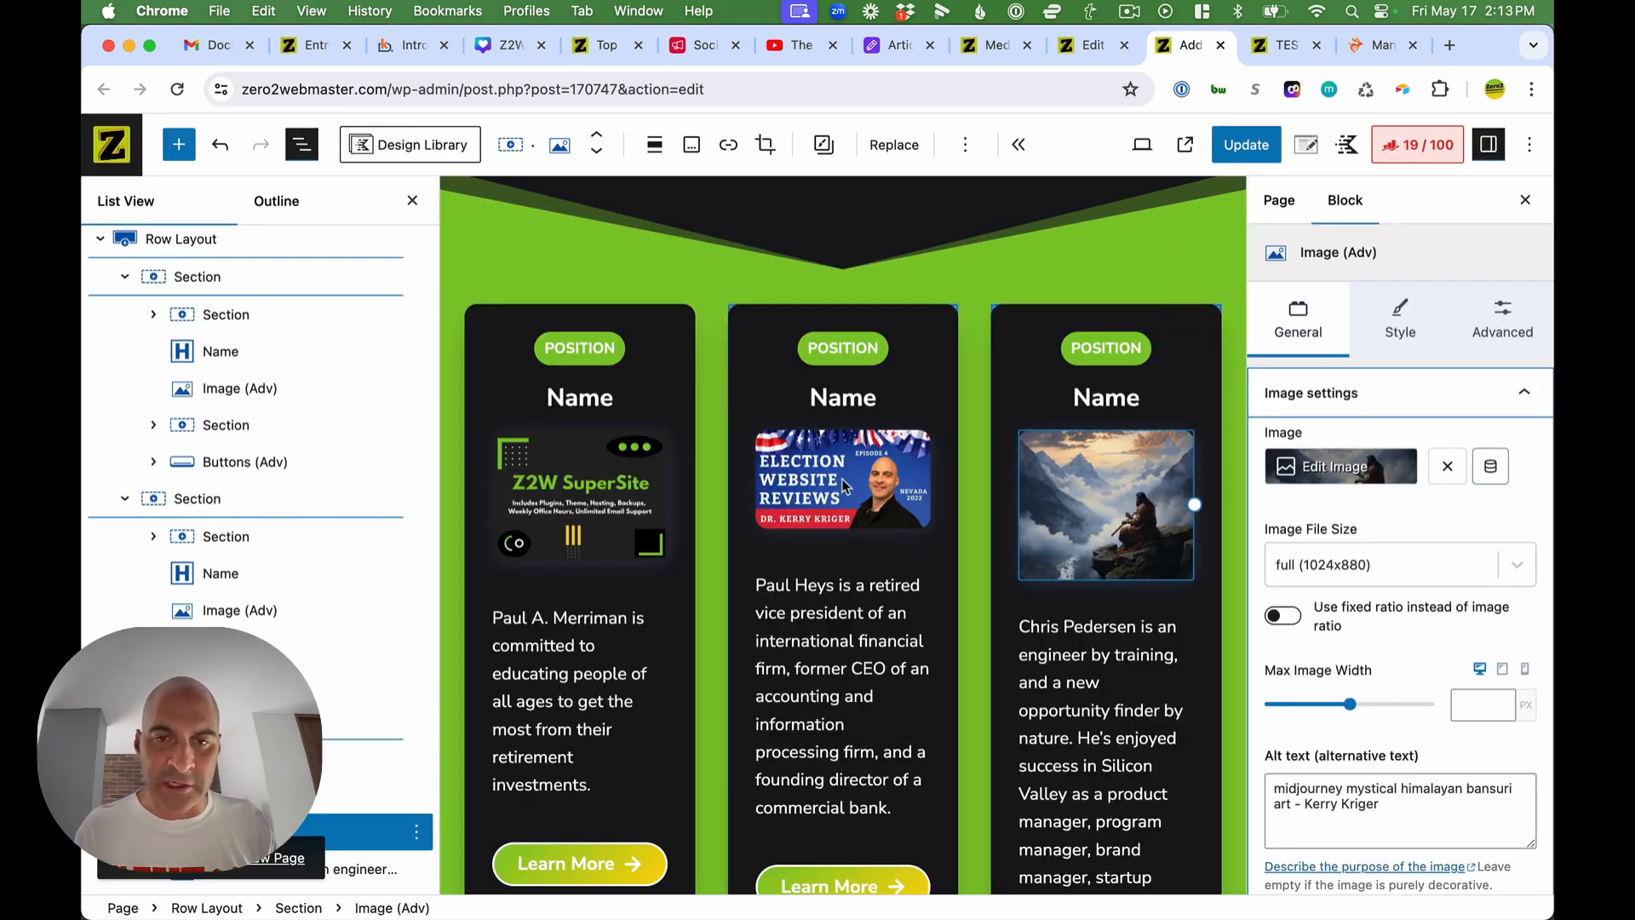
scroll(843, 486, "up", 1)
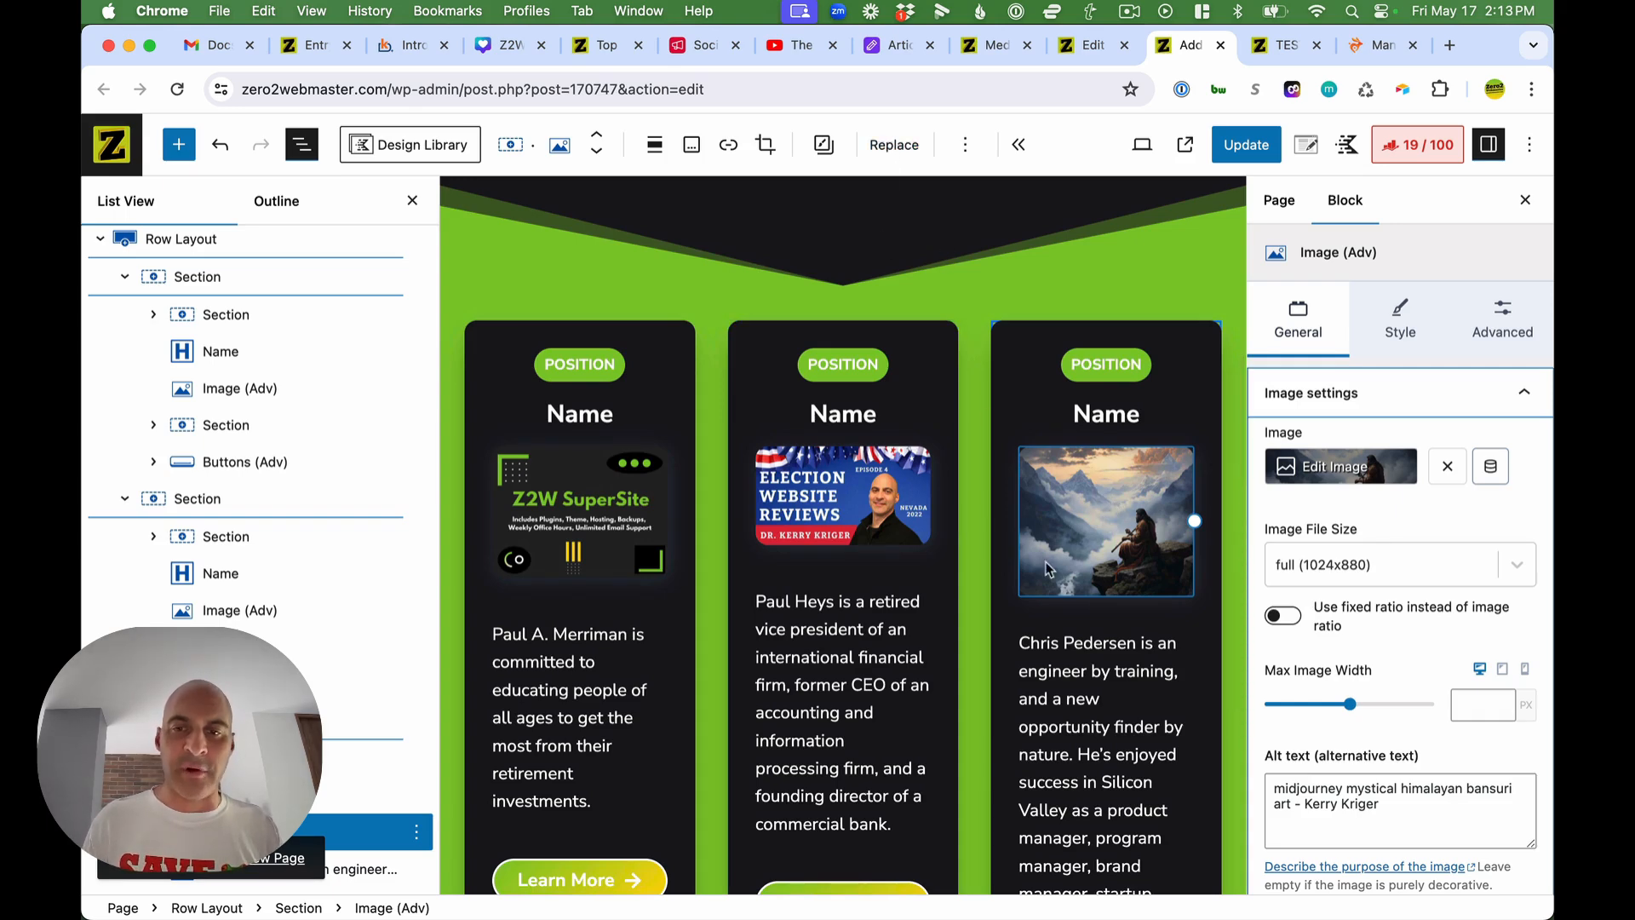
left_click(1345, 464)
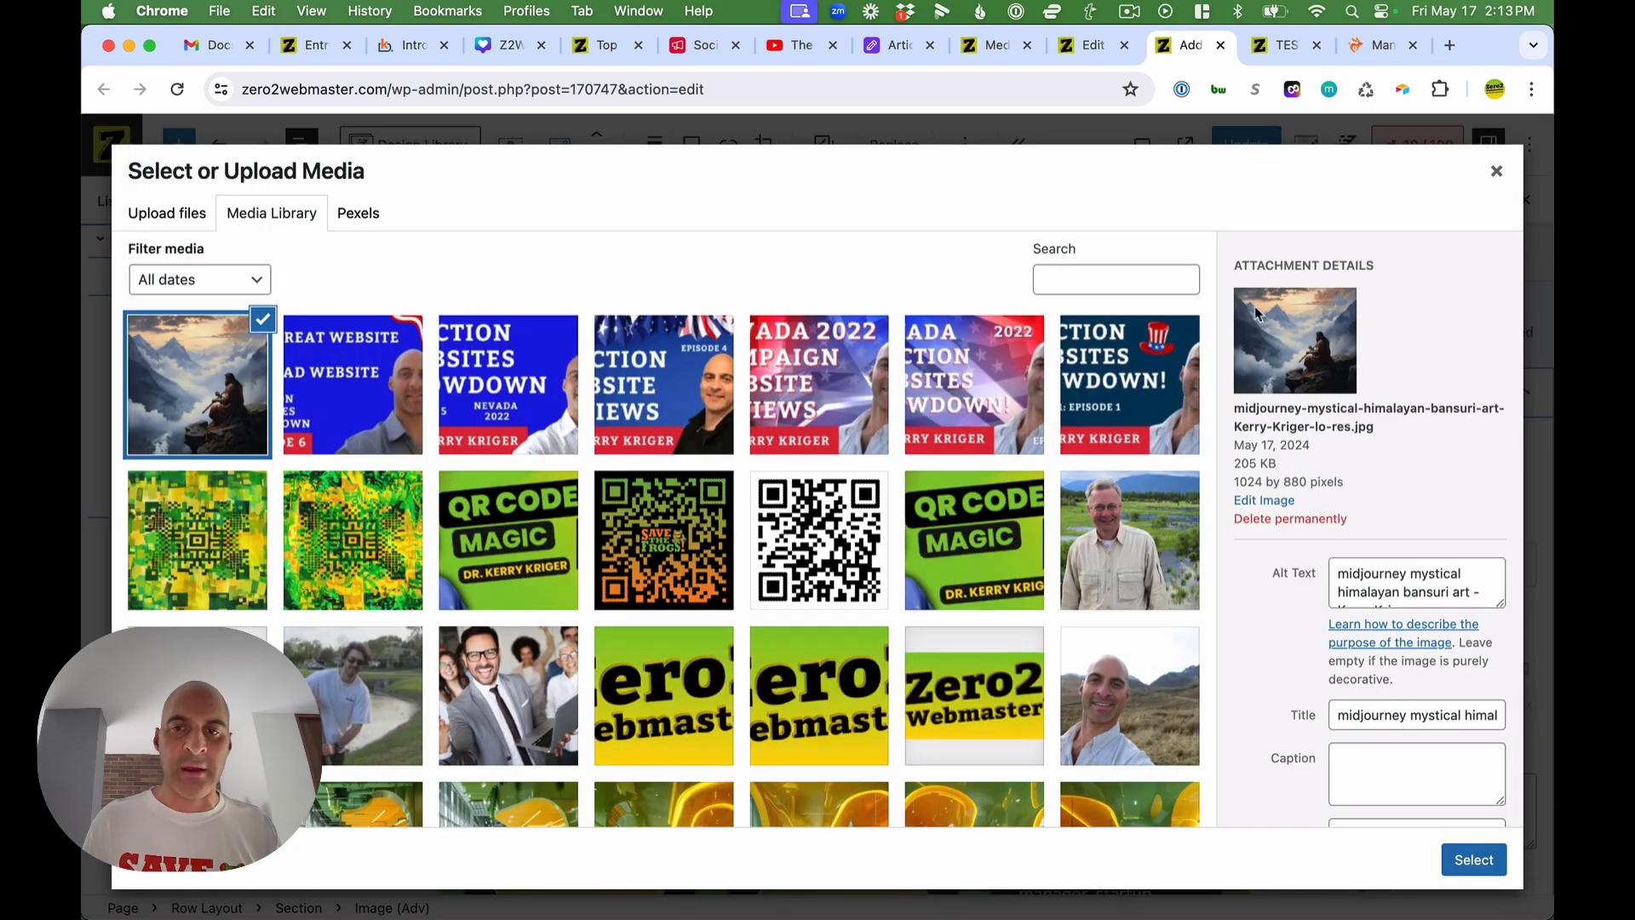
left_click(1257, 502)
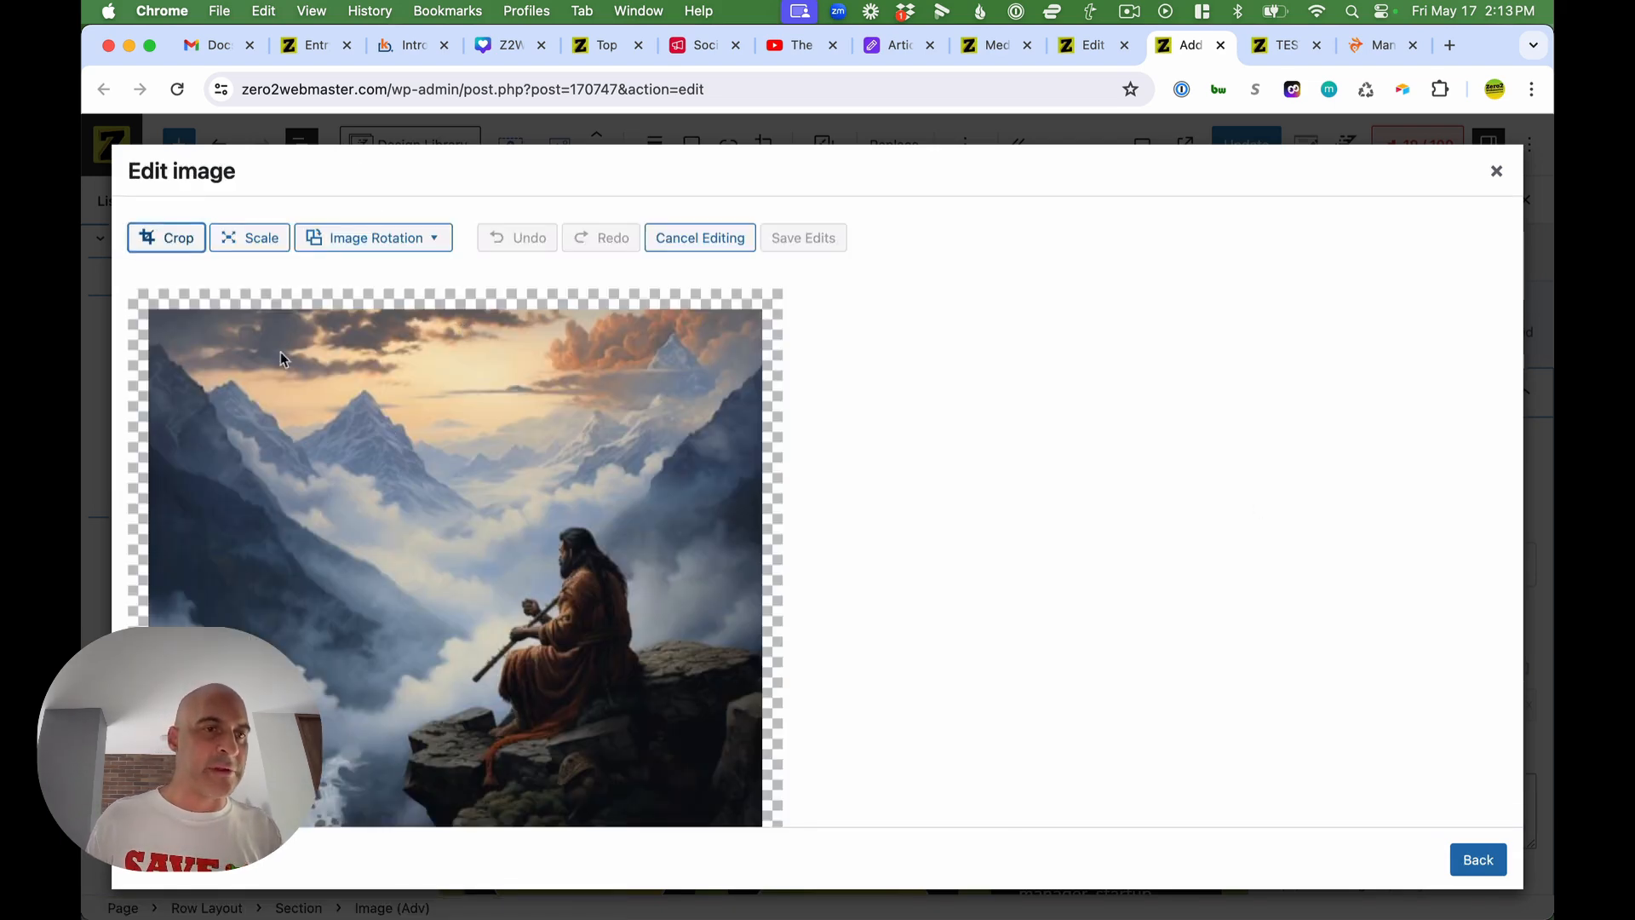
Crop the himalayan image to a 676 × 575 selection starting at 348 × 305 around the seated figure.
left_click(175, 239)
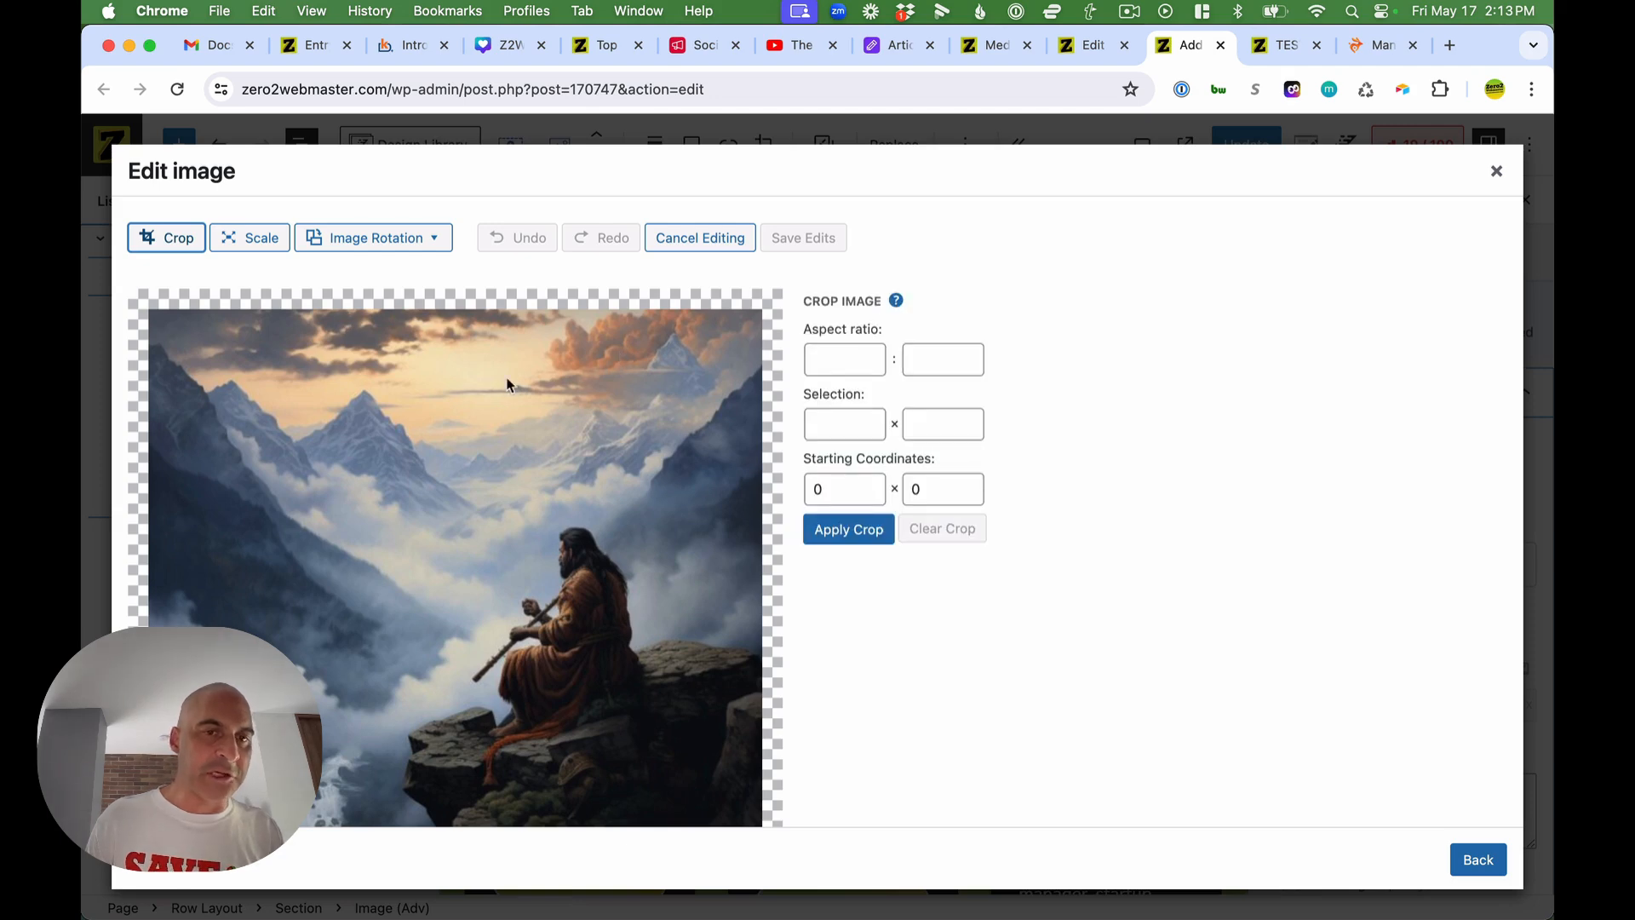
left_click(181, 238)
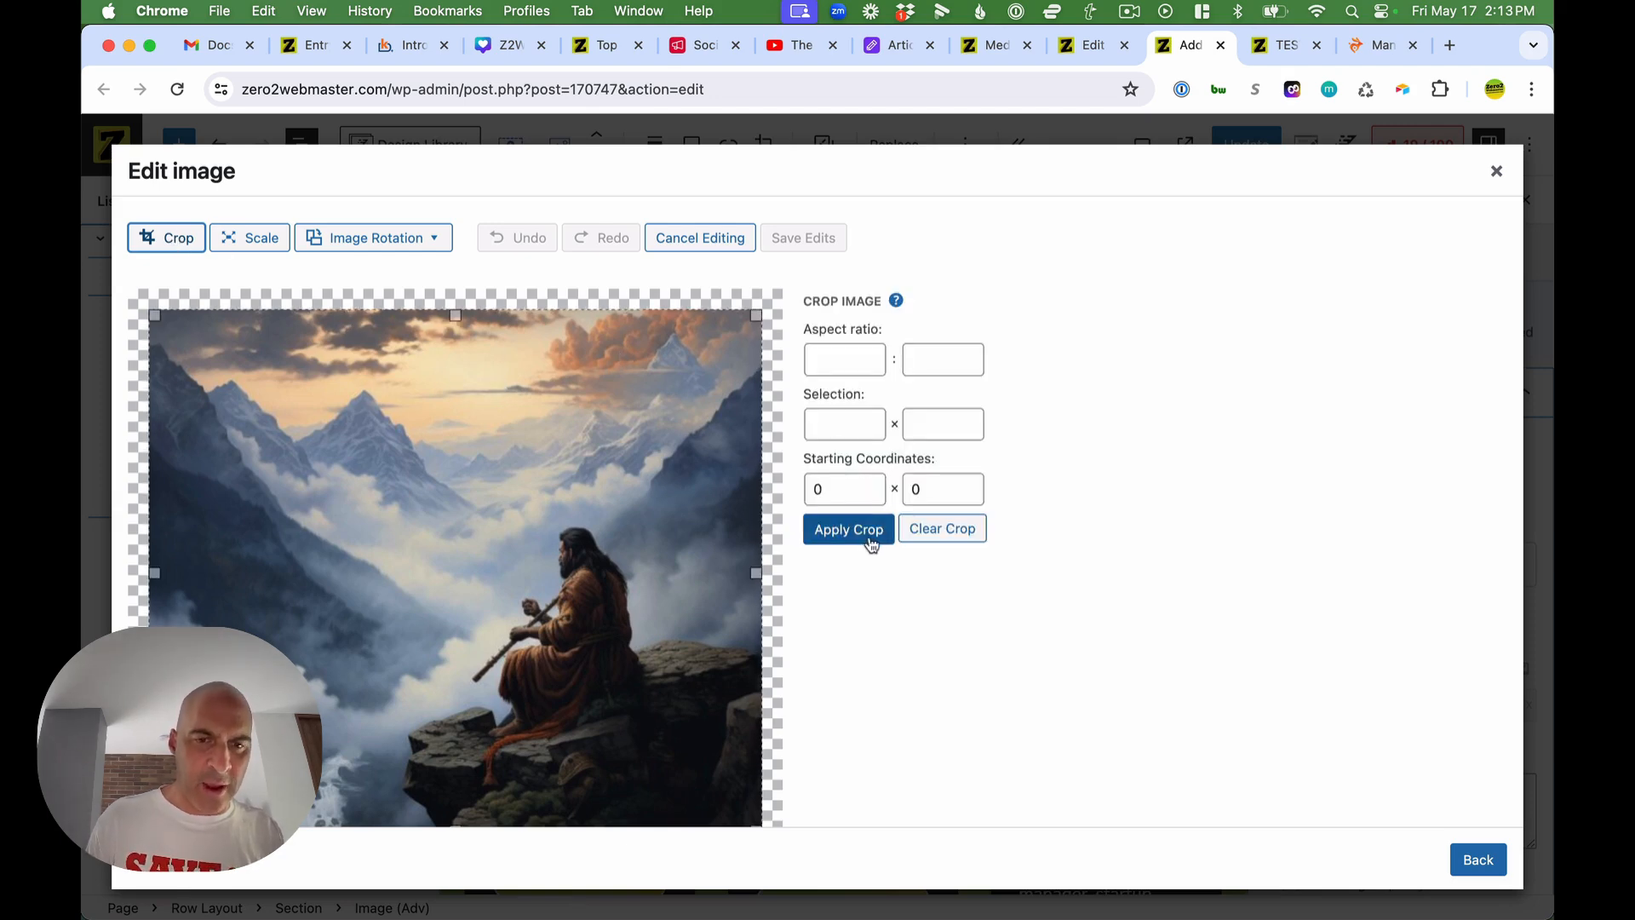
left_click_drag(450, 316, 458, 494)
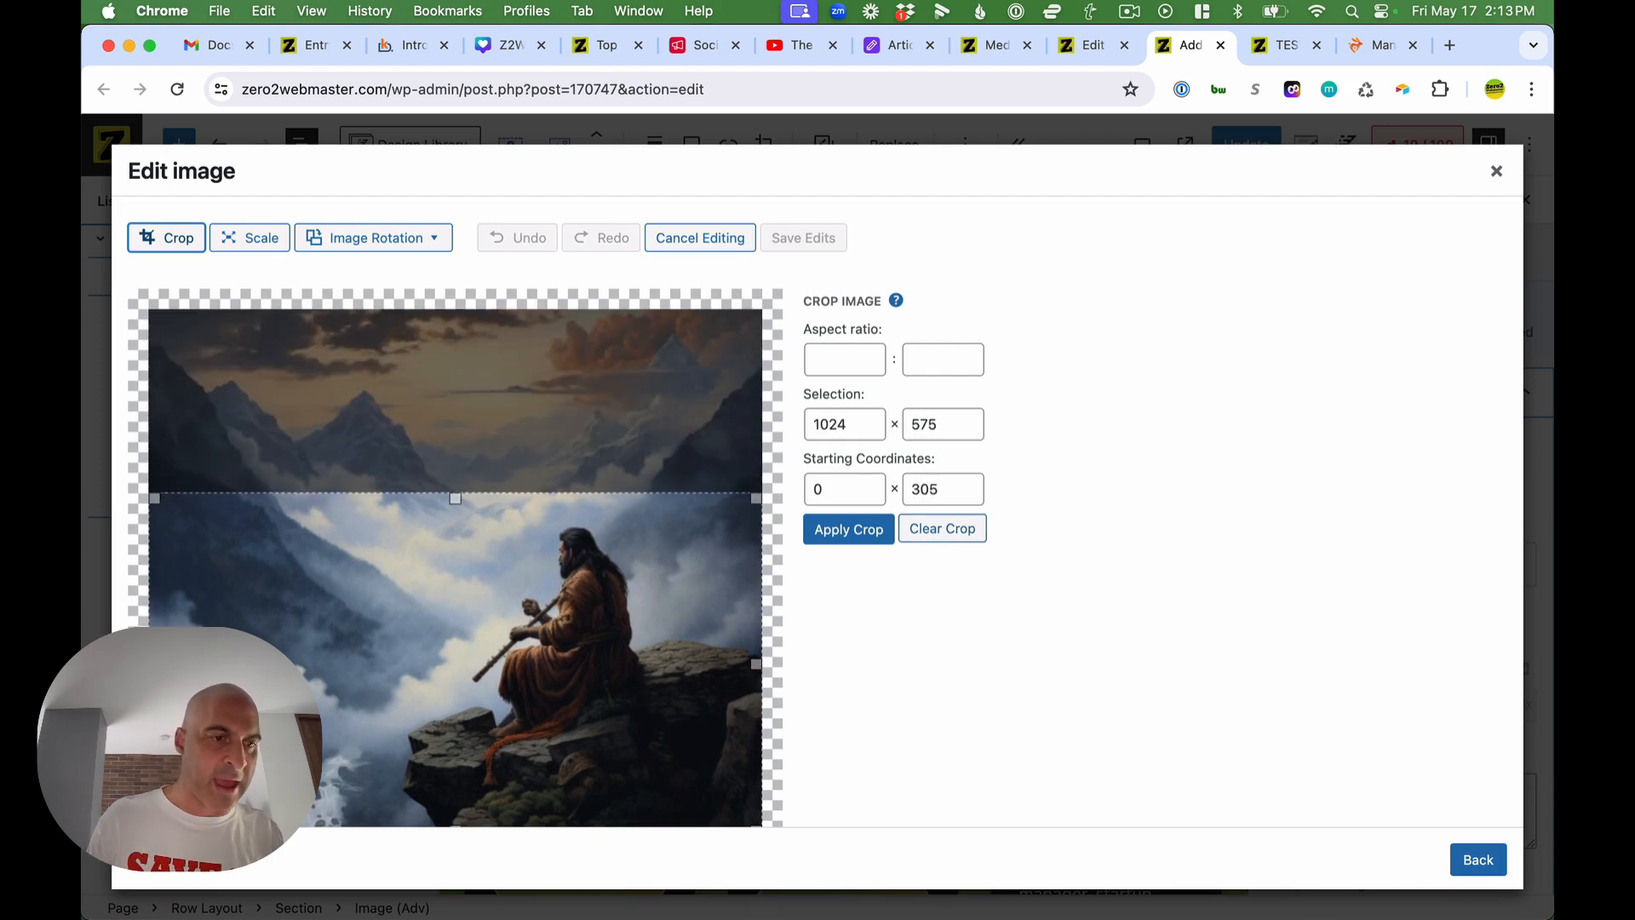
left_click_drag(154, 664, 363, 664)
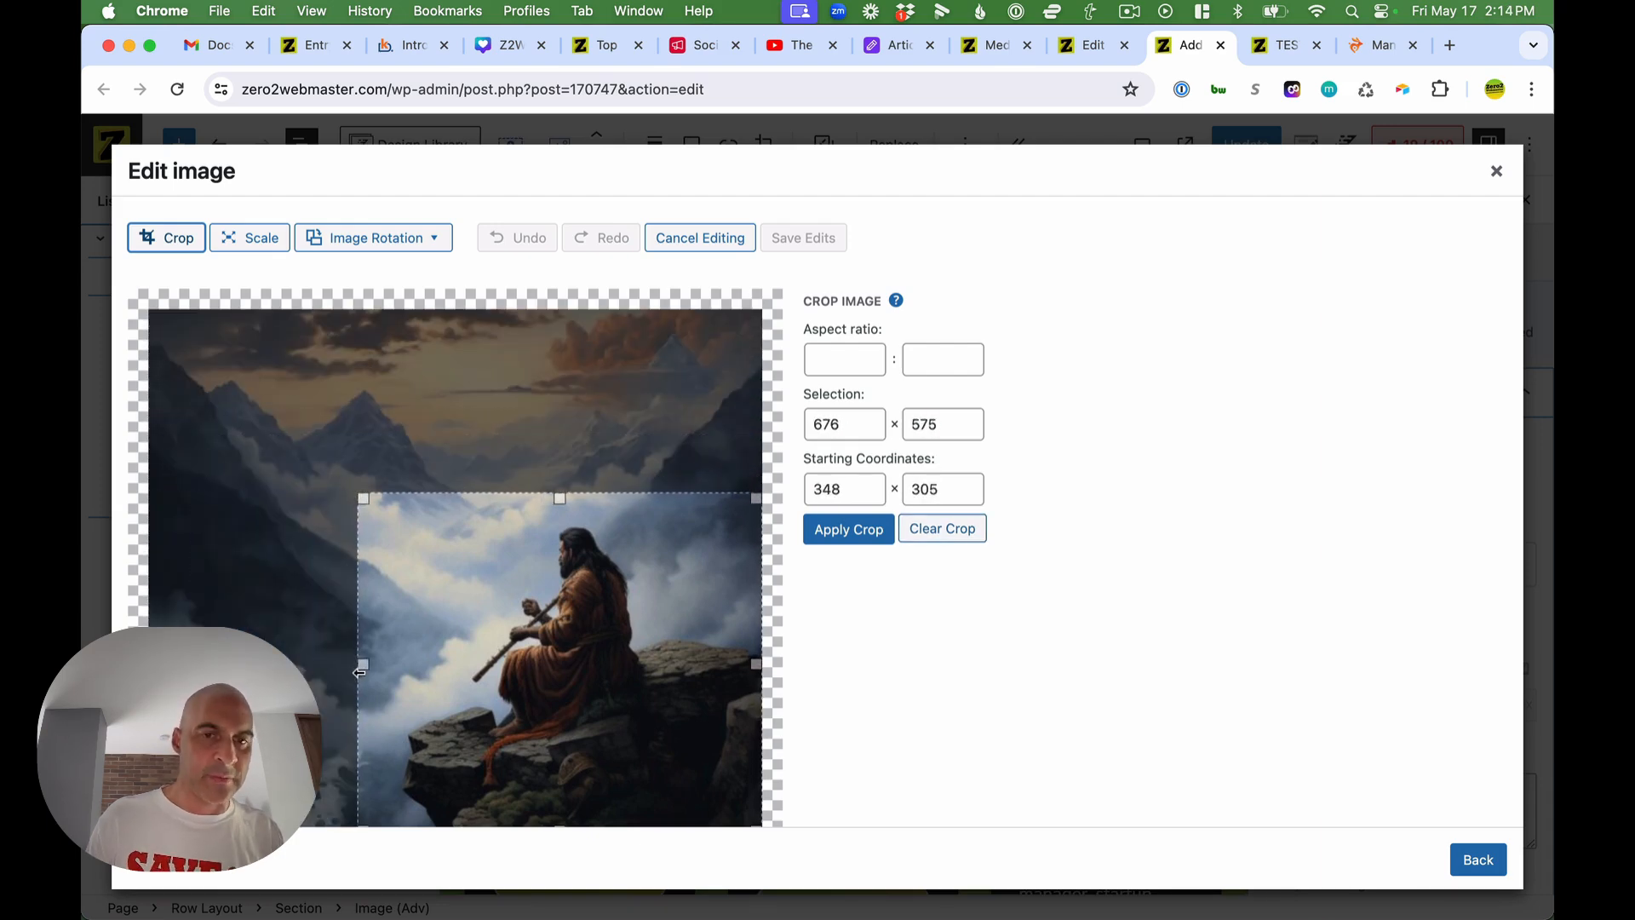
left_click(877, 531)
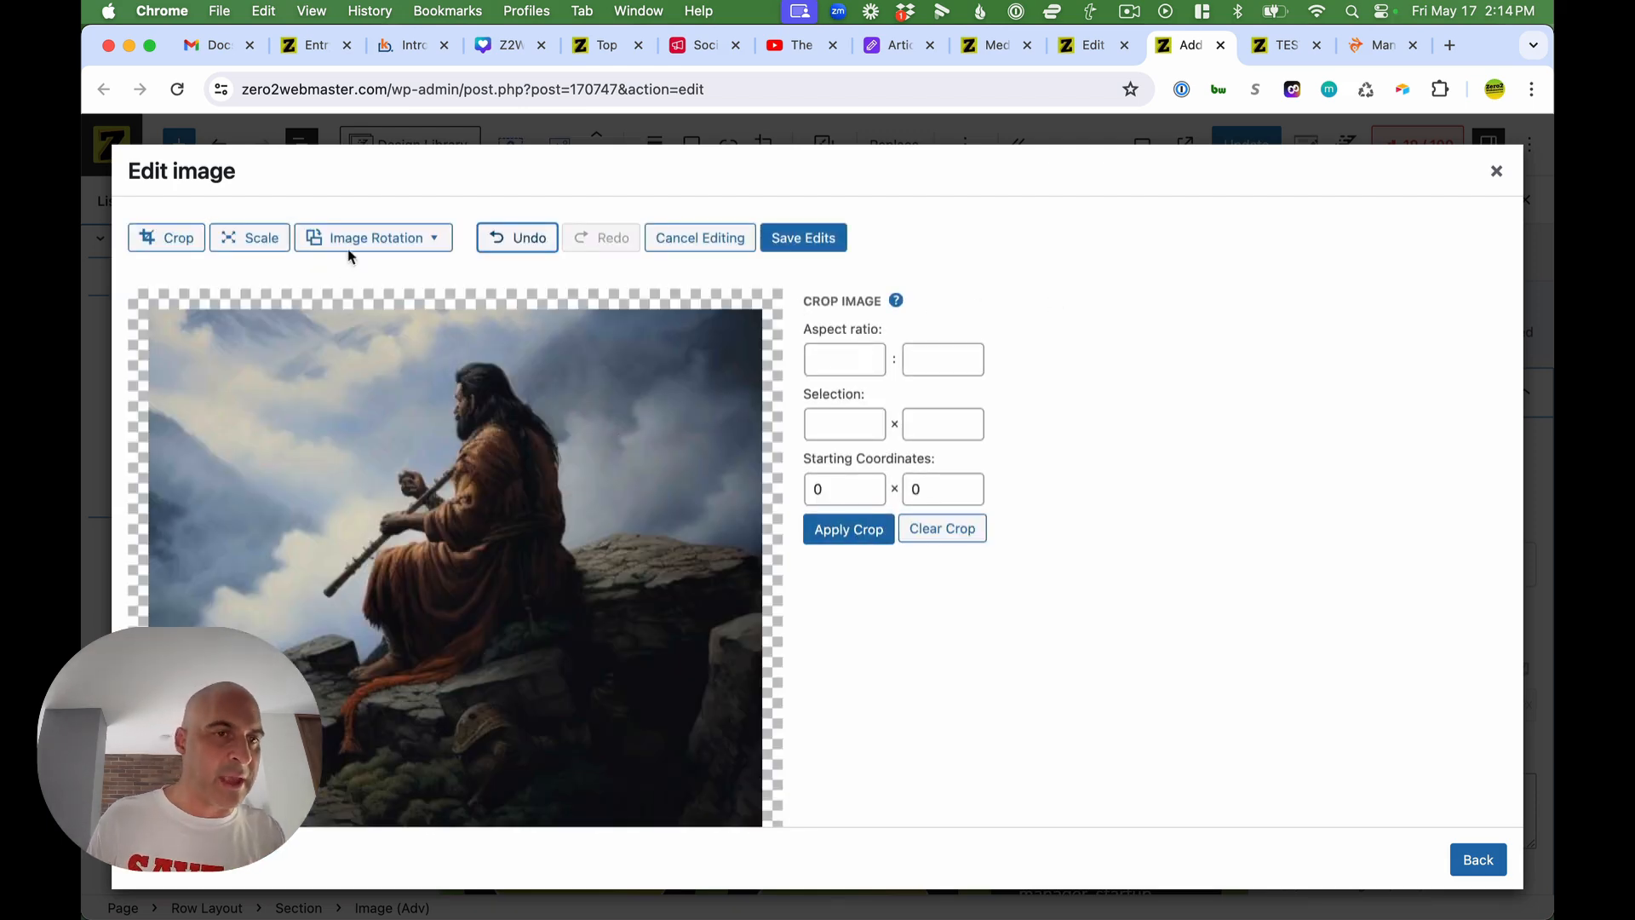
Flip the cropped image vertically and horizontally.
left_click(433, 245)
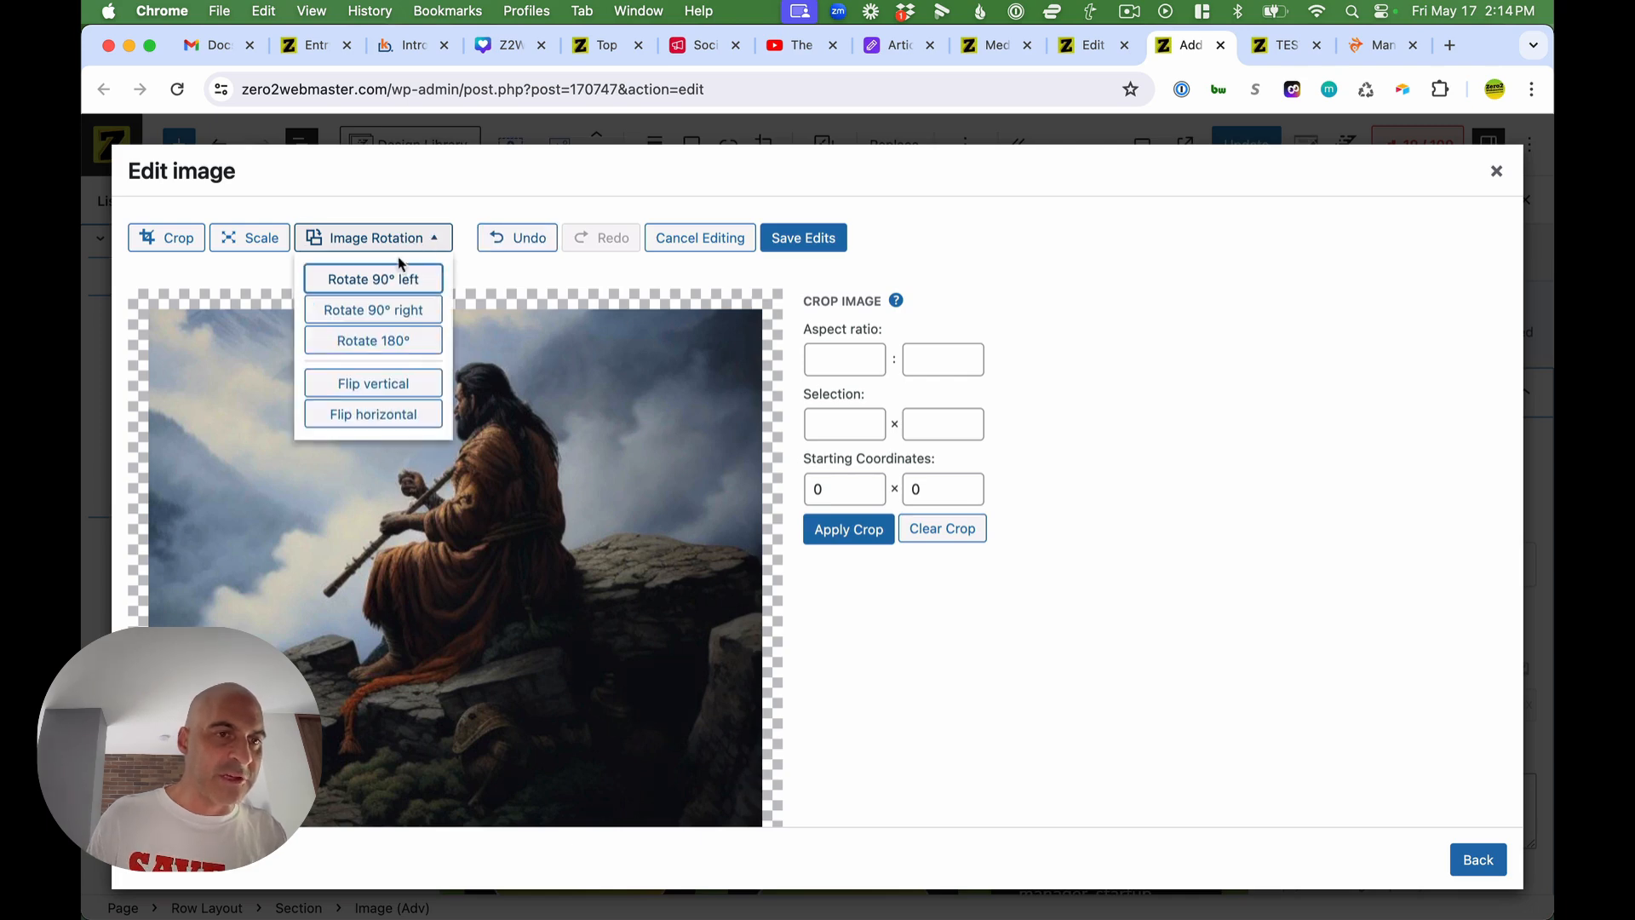
left_click(385, 385)
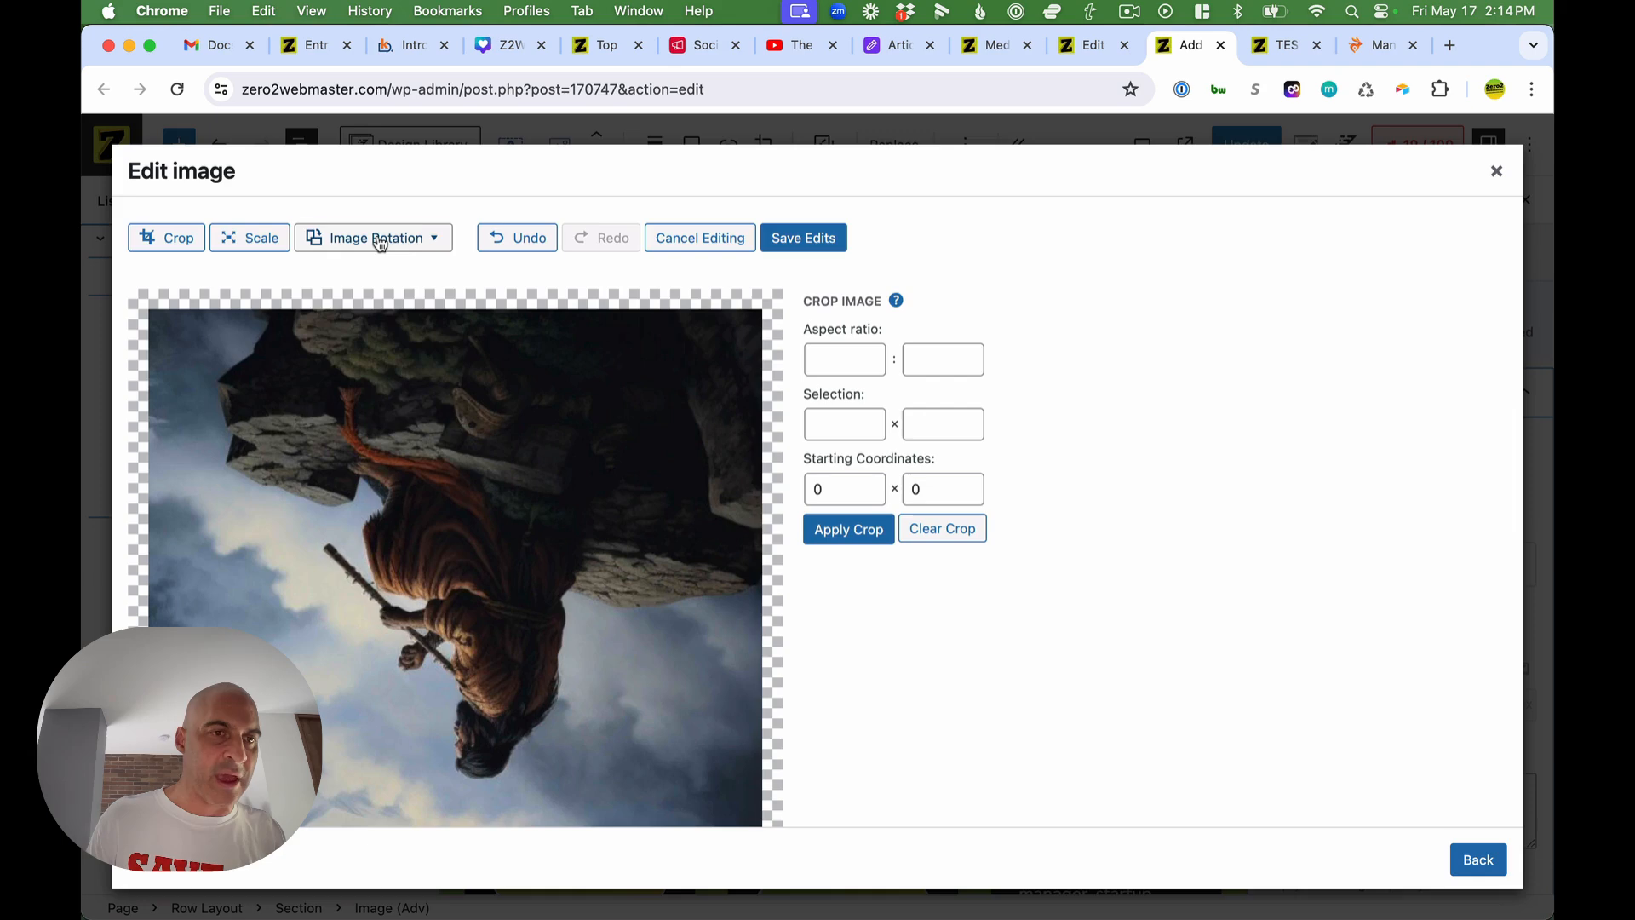
left_click(379, 239)
left_click(374, 412)
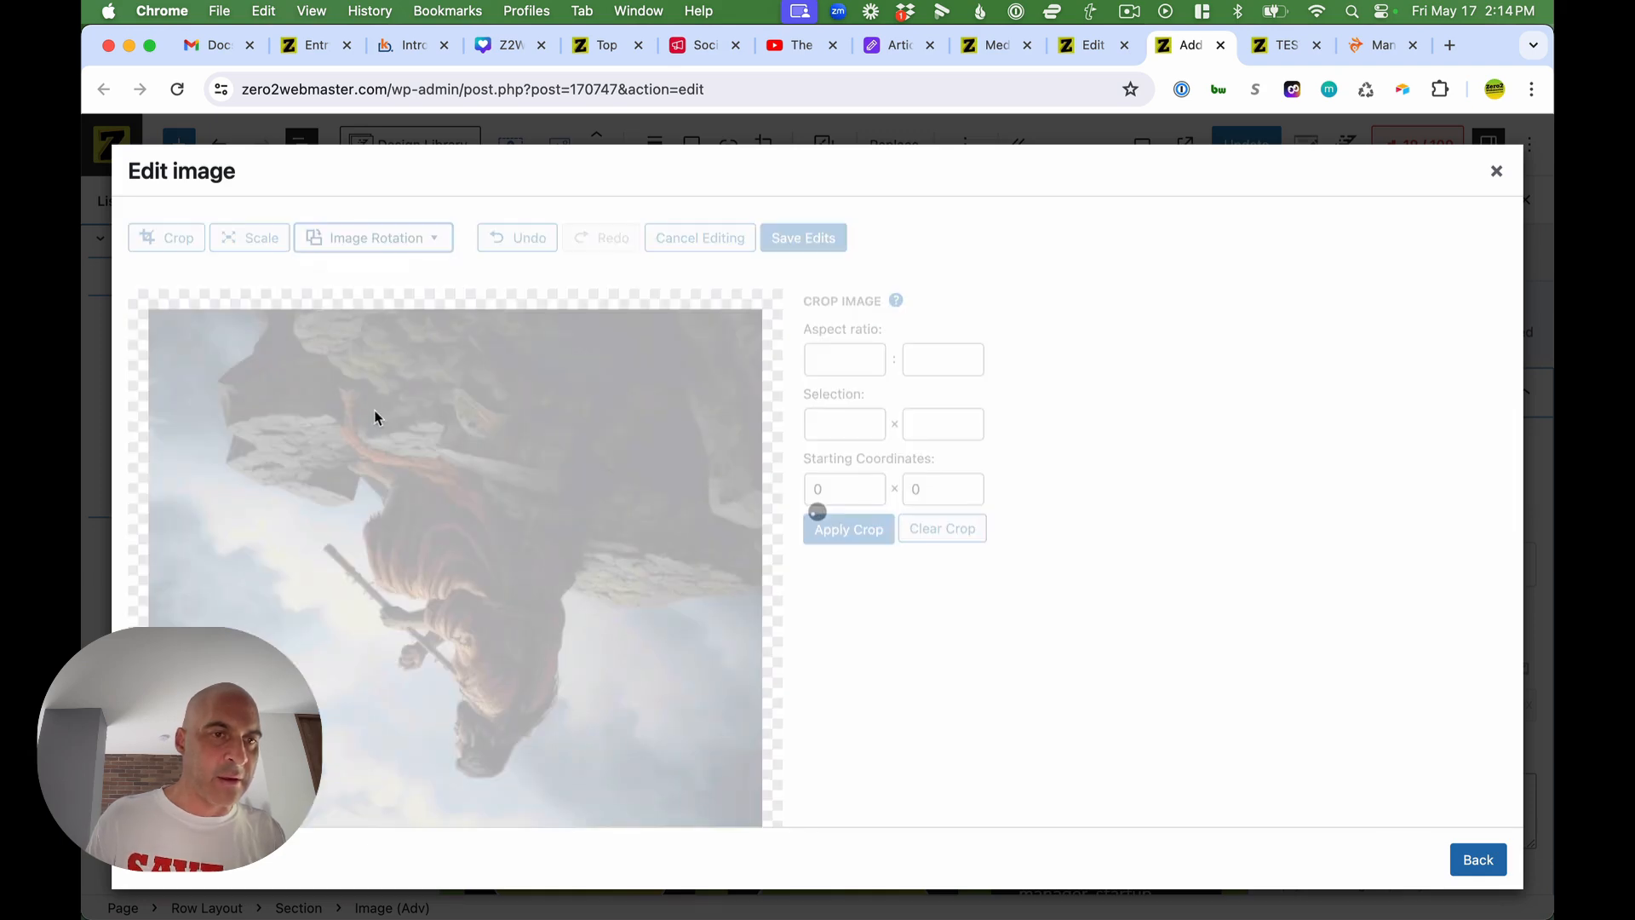
Flip the cropped image vertically and horizontally a second time to restore its original orientation.
left_click(371, 239)
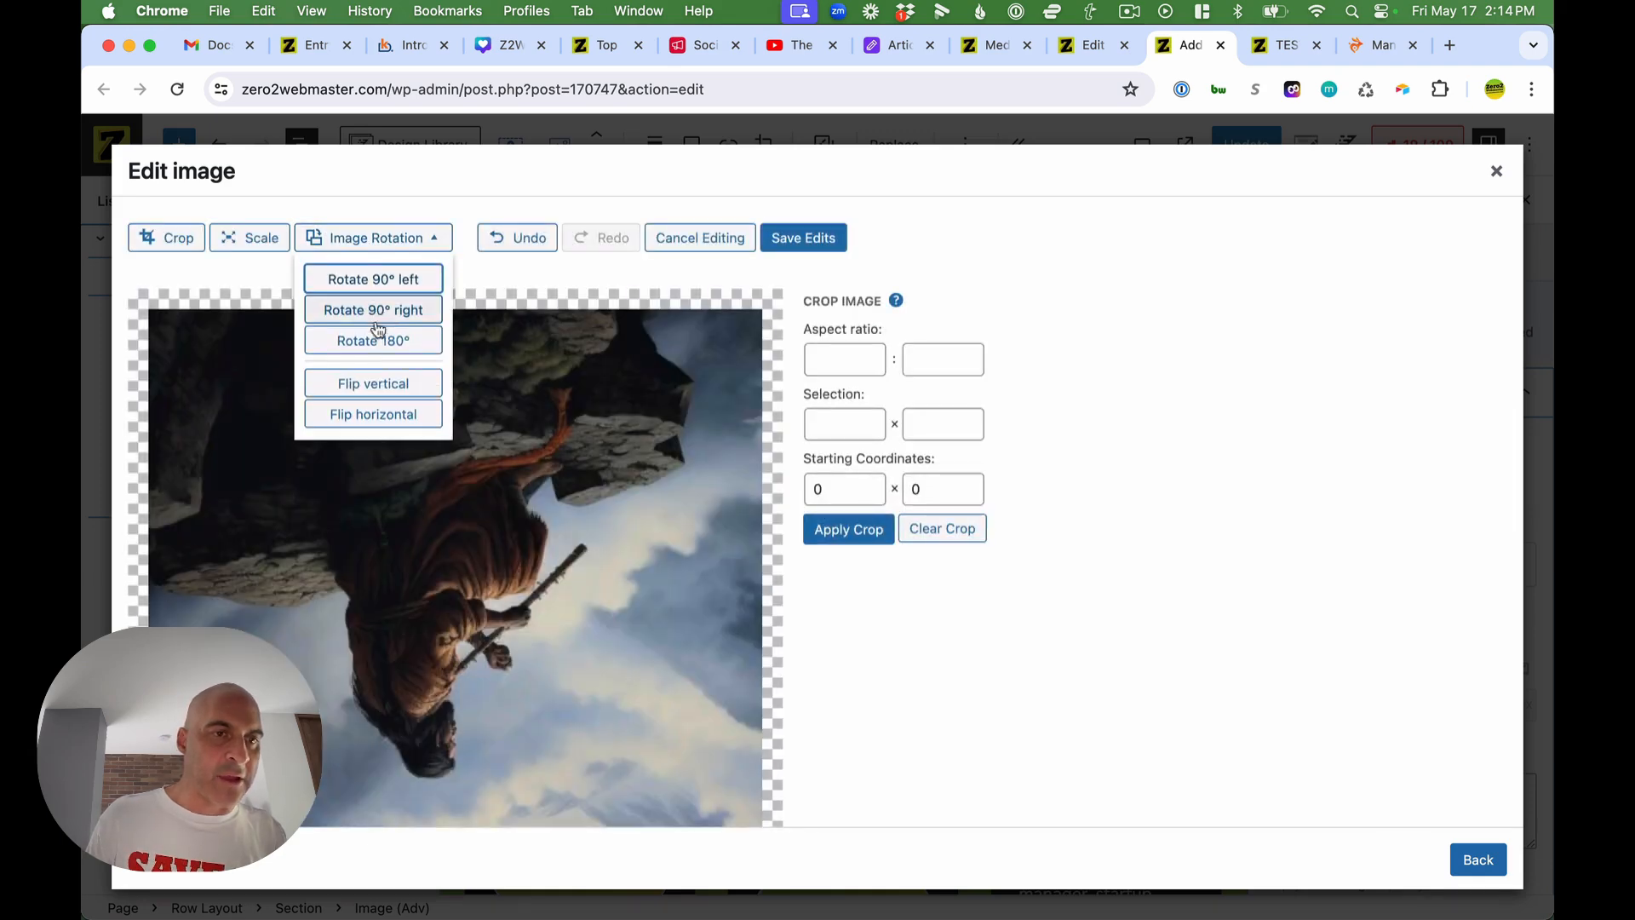
left_click(380, 385)
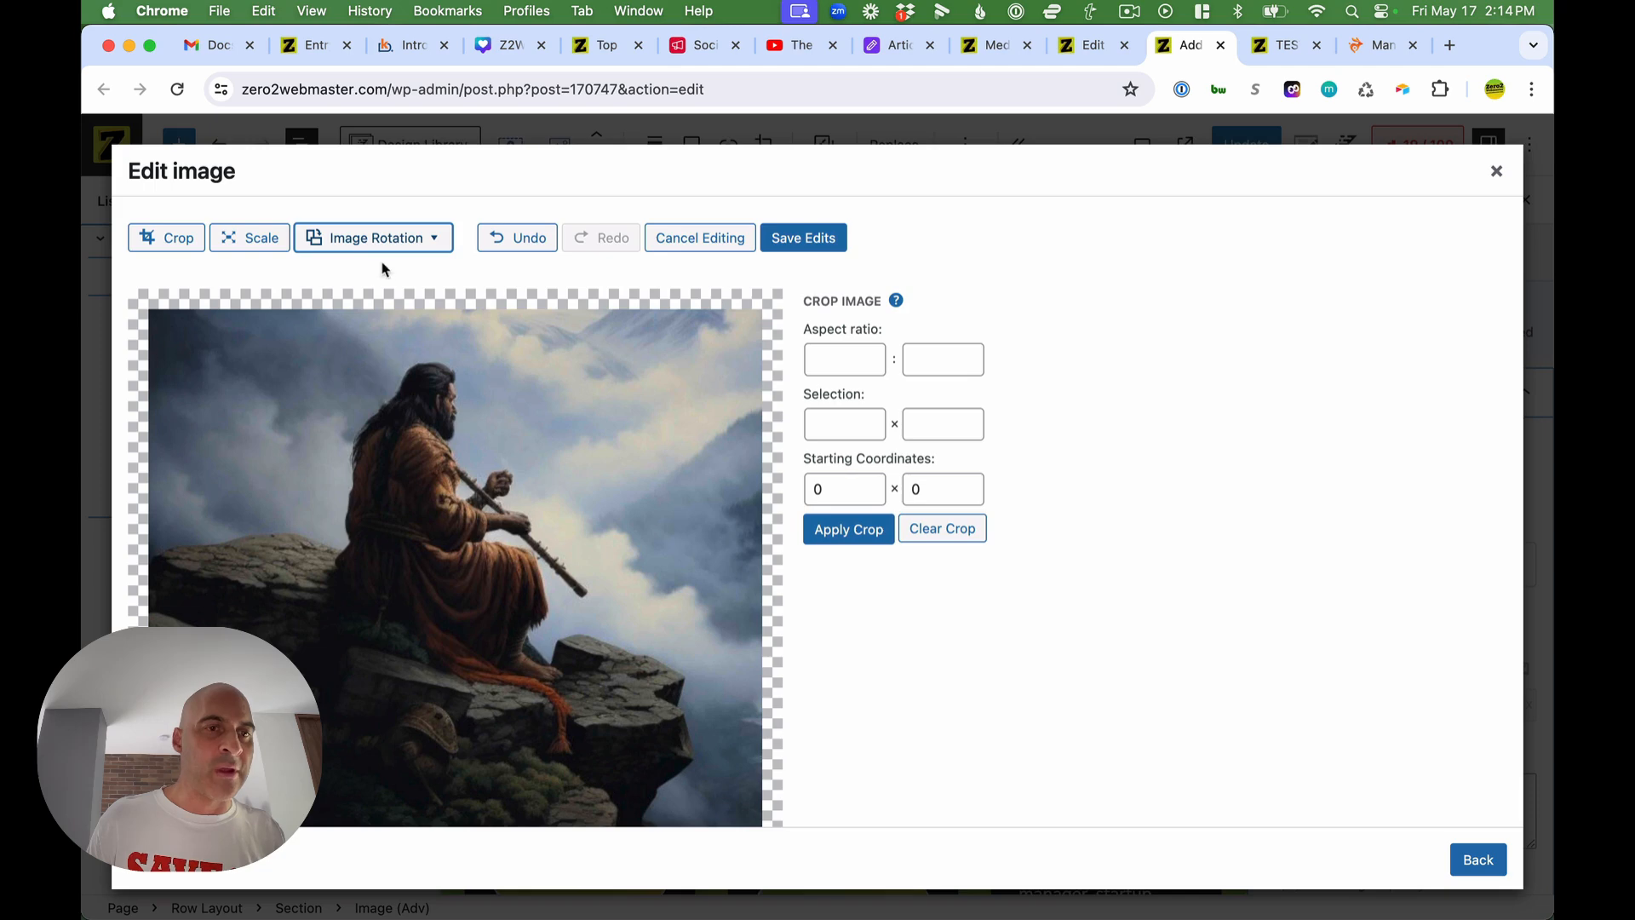
left_click(381, 247)
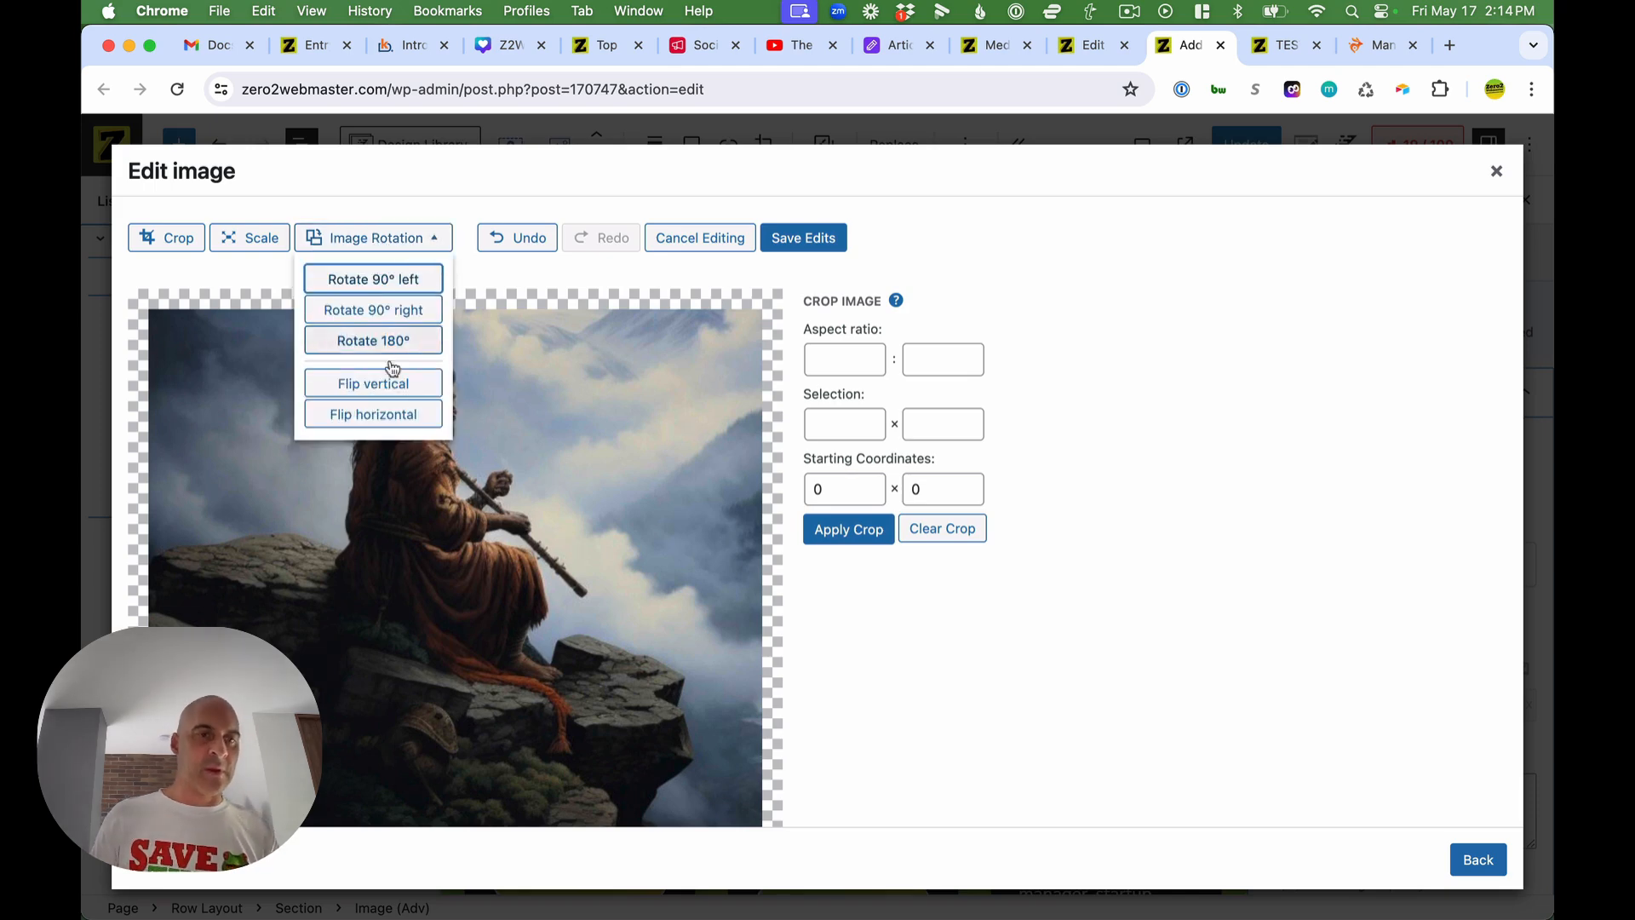
left_click(389, 411)
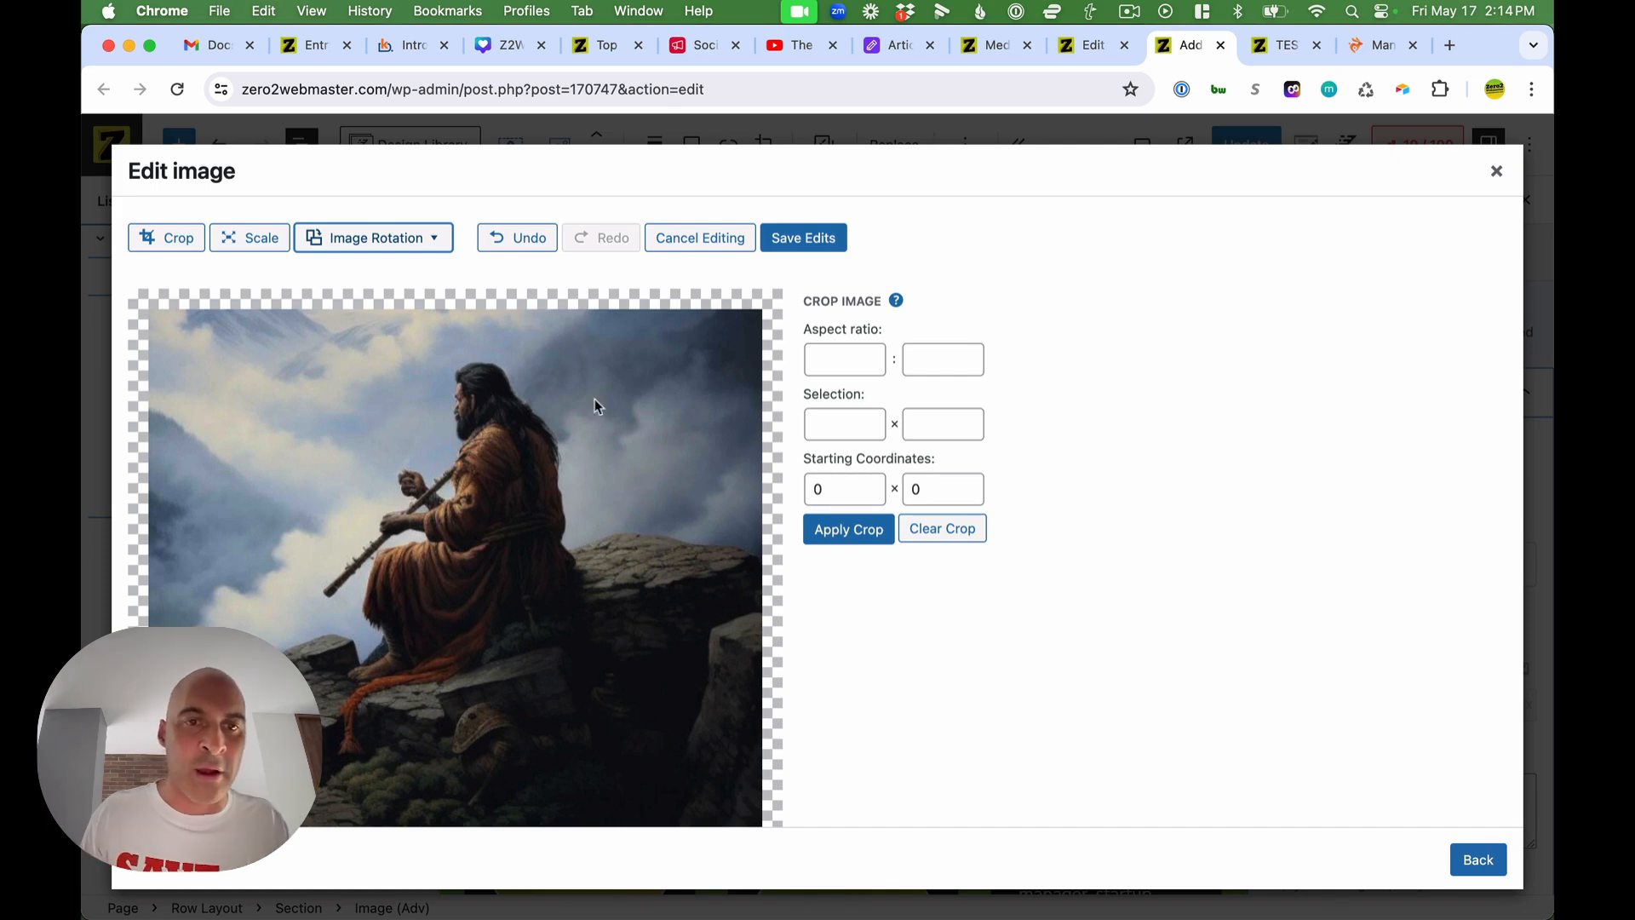
Save the image edits, insert the edited himalayan image into the third column and update the page.
left_click(799, 244)
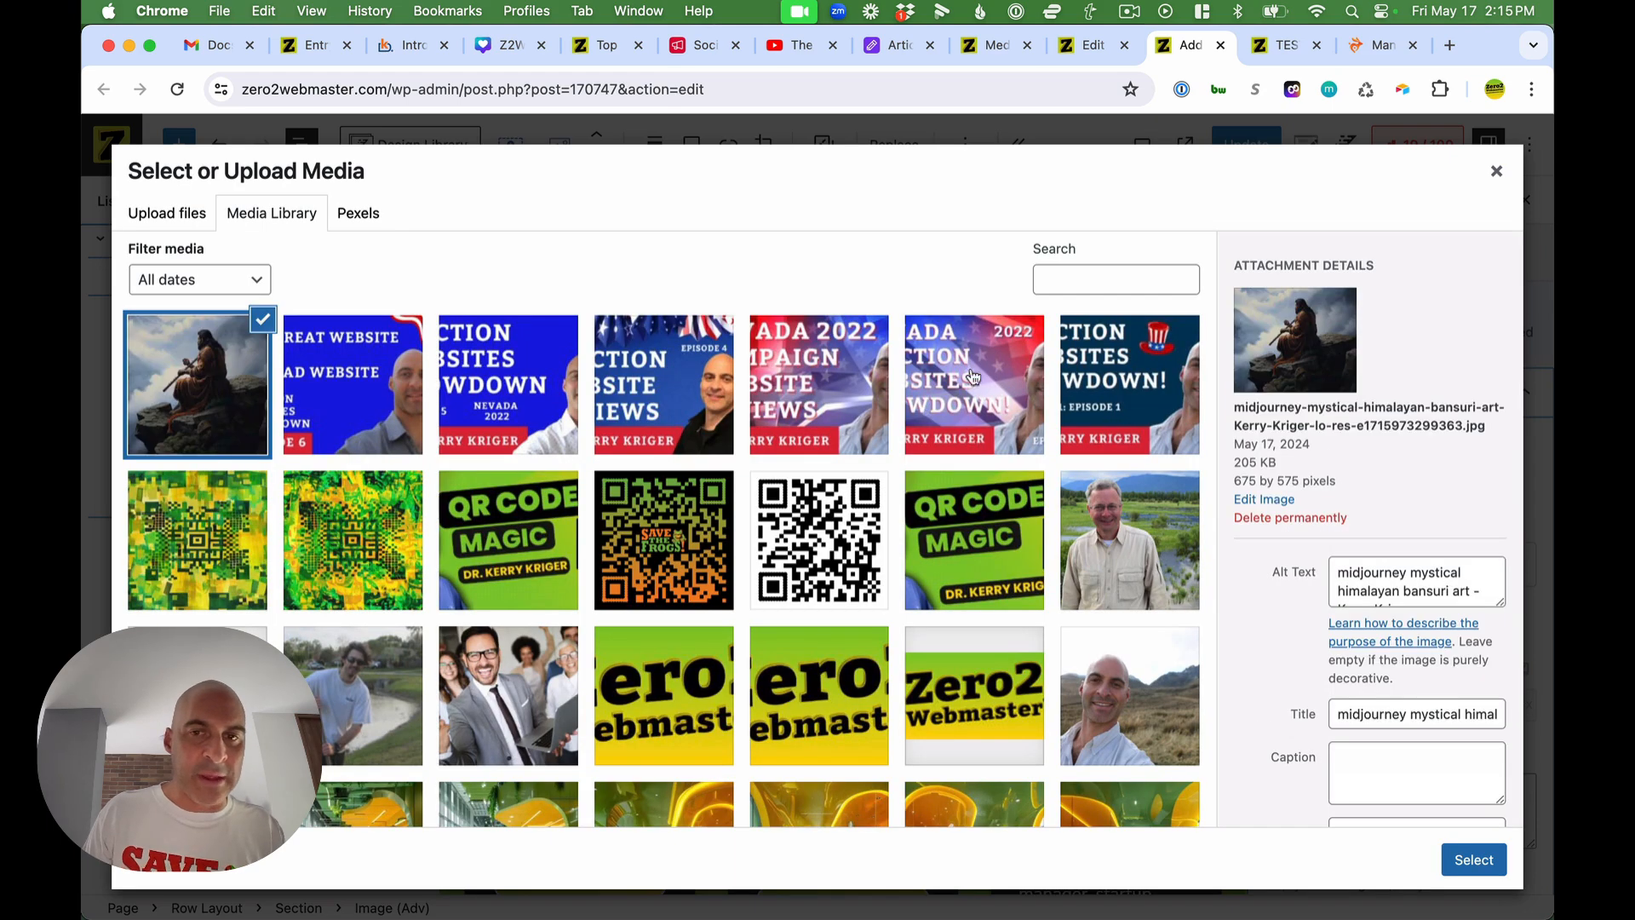
left_click(1482, 861)
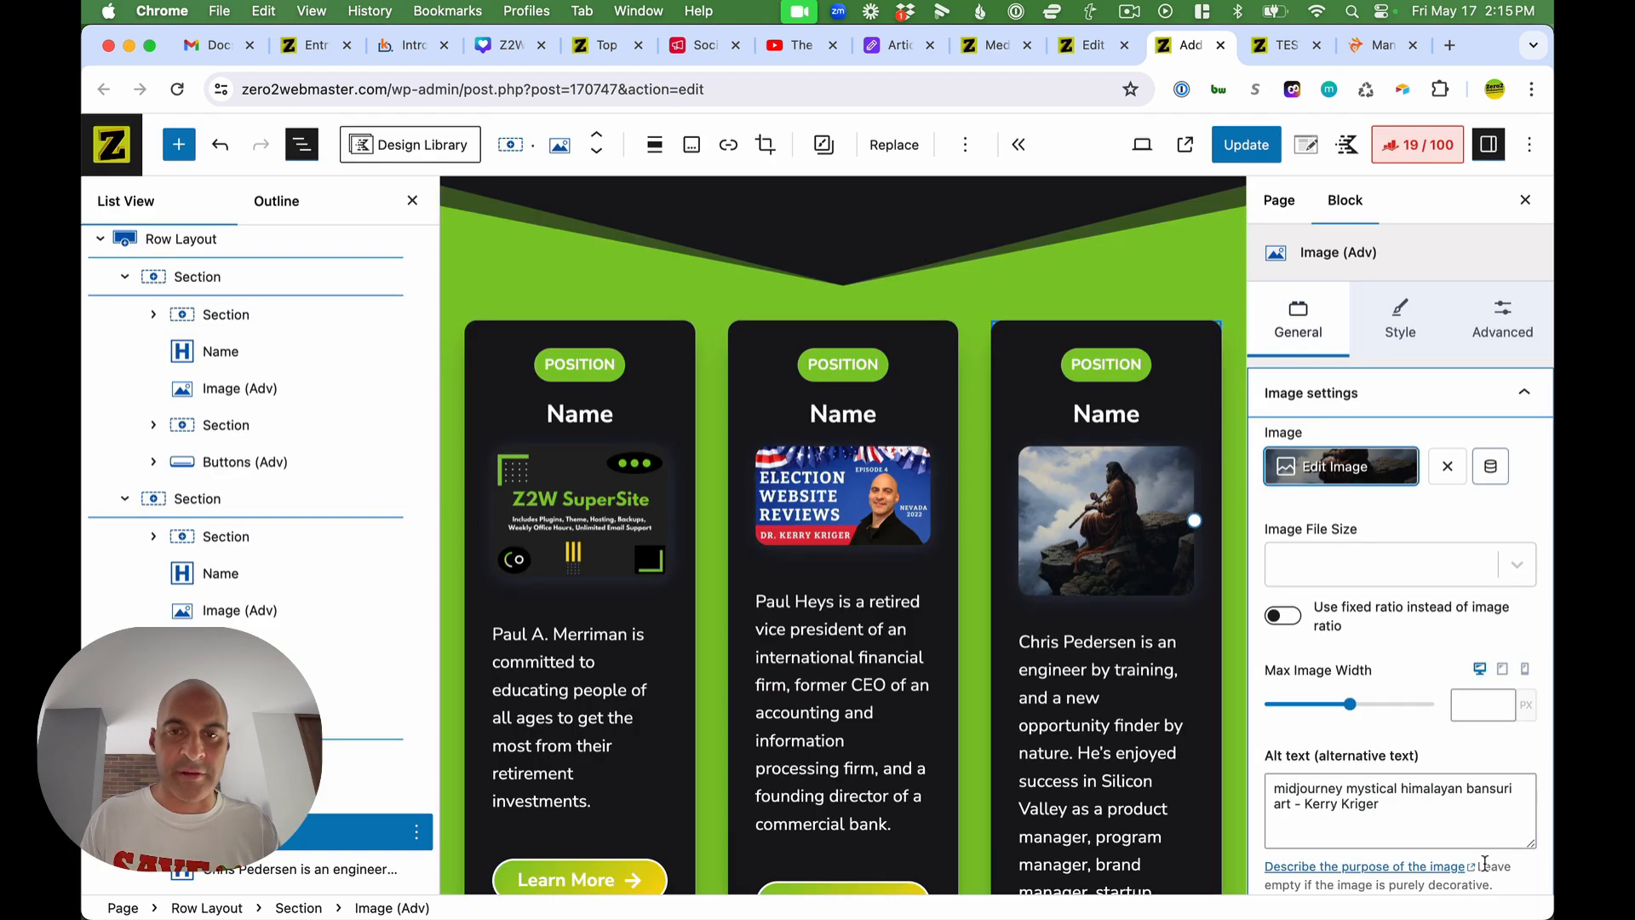
left_click(1240, 146)
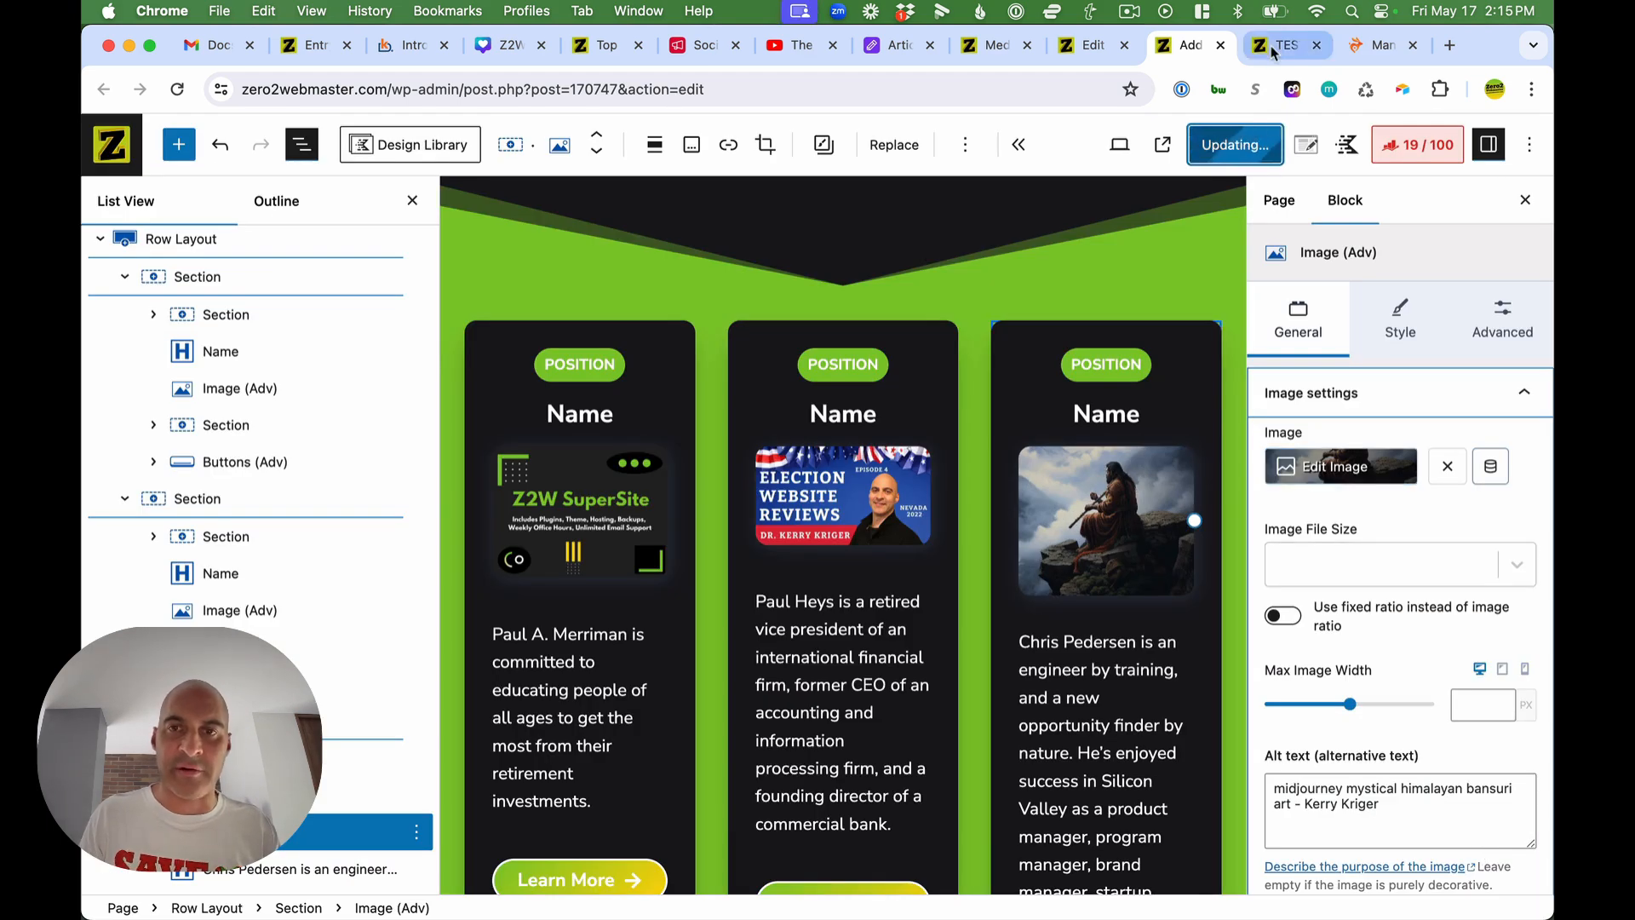
Reload the live testing-delete-me page and check the cropped image in the third column.
left_click(1277, 45)
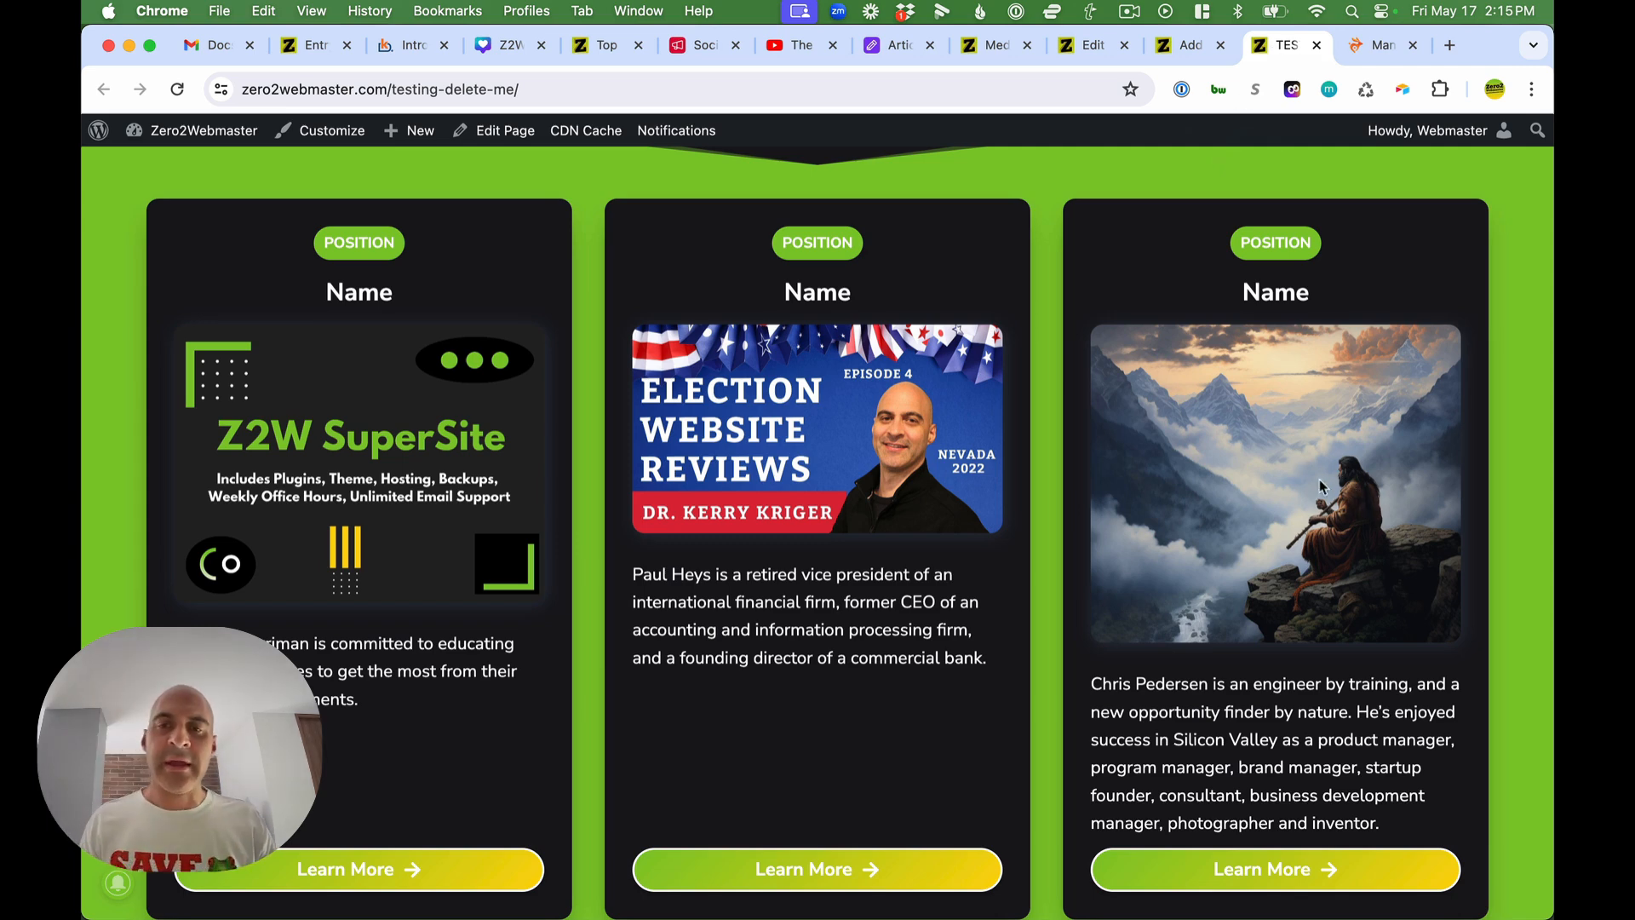
left_click(1070, 86)
left_click(1016, 86)
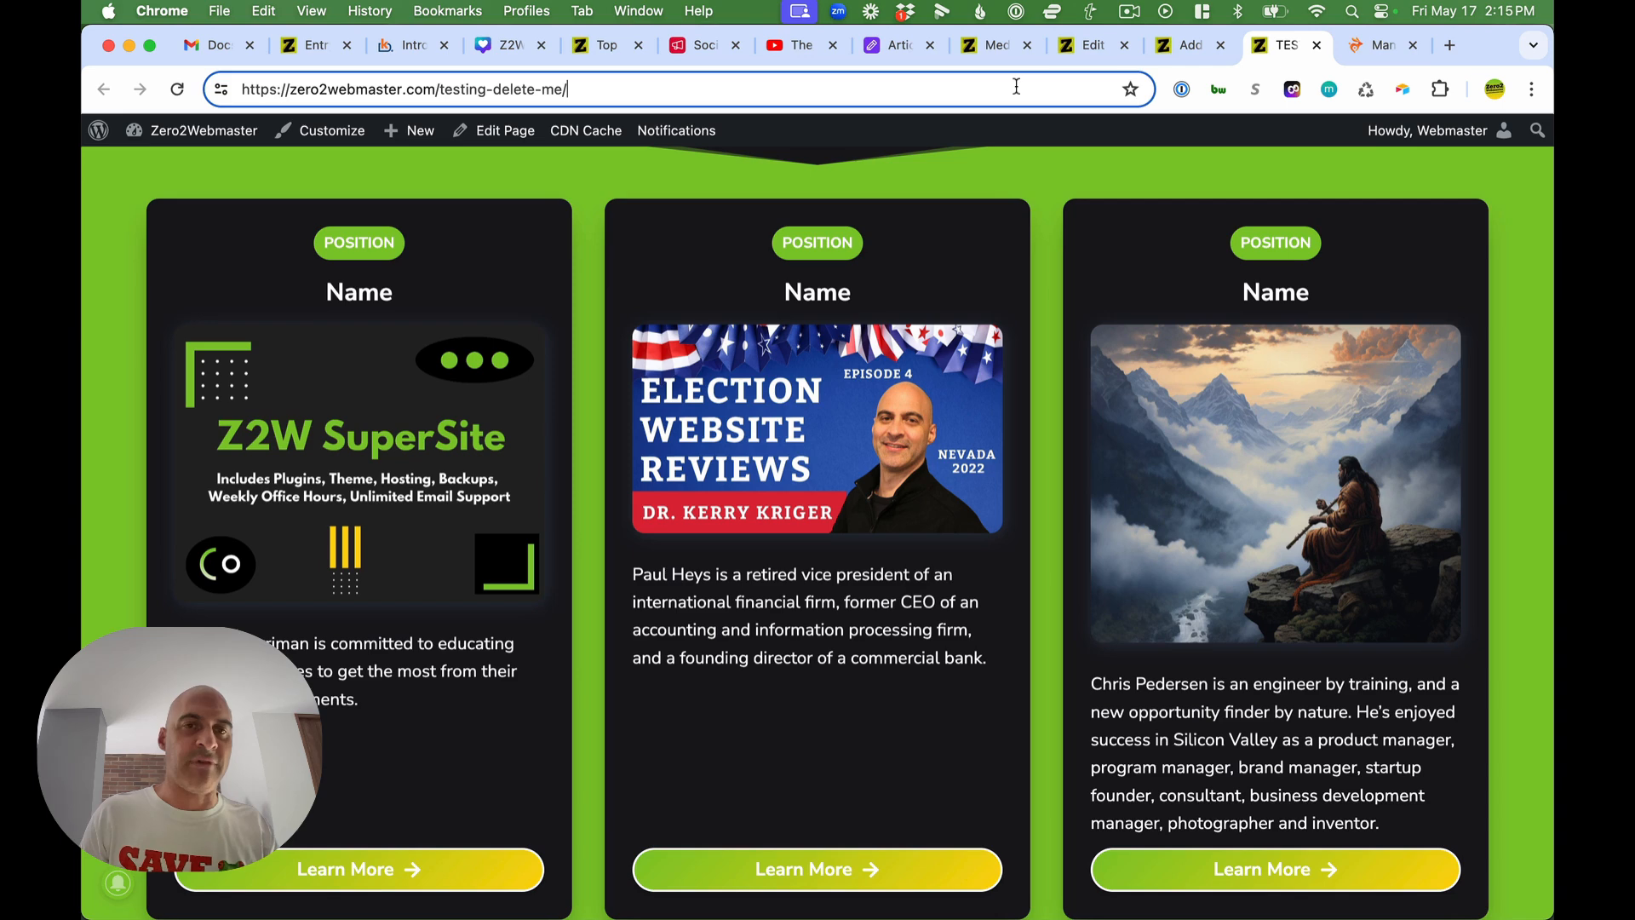
key("Return")
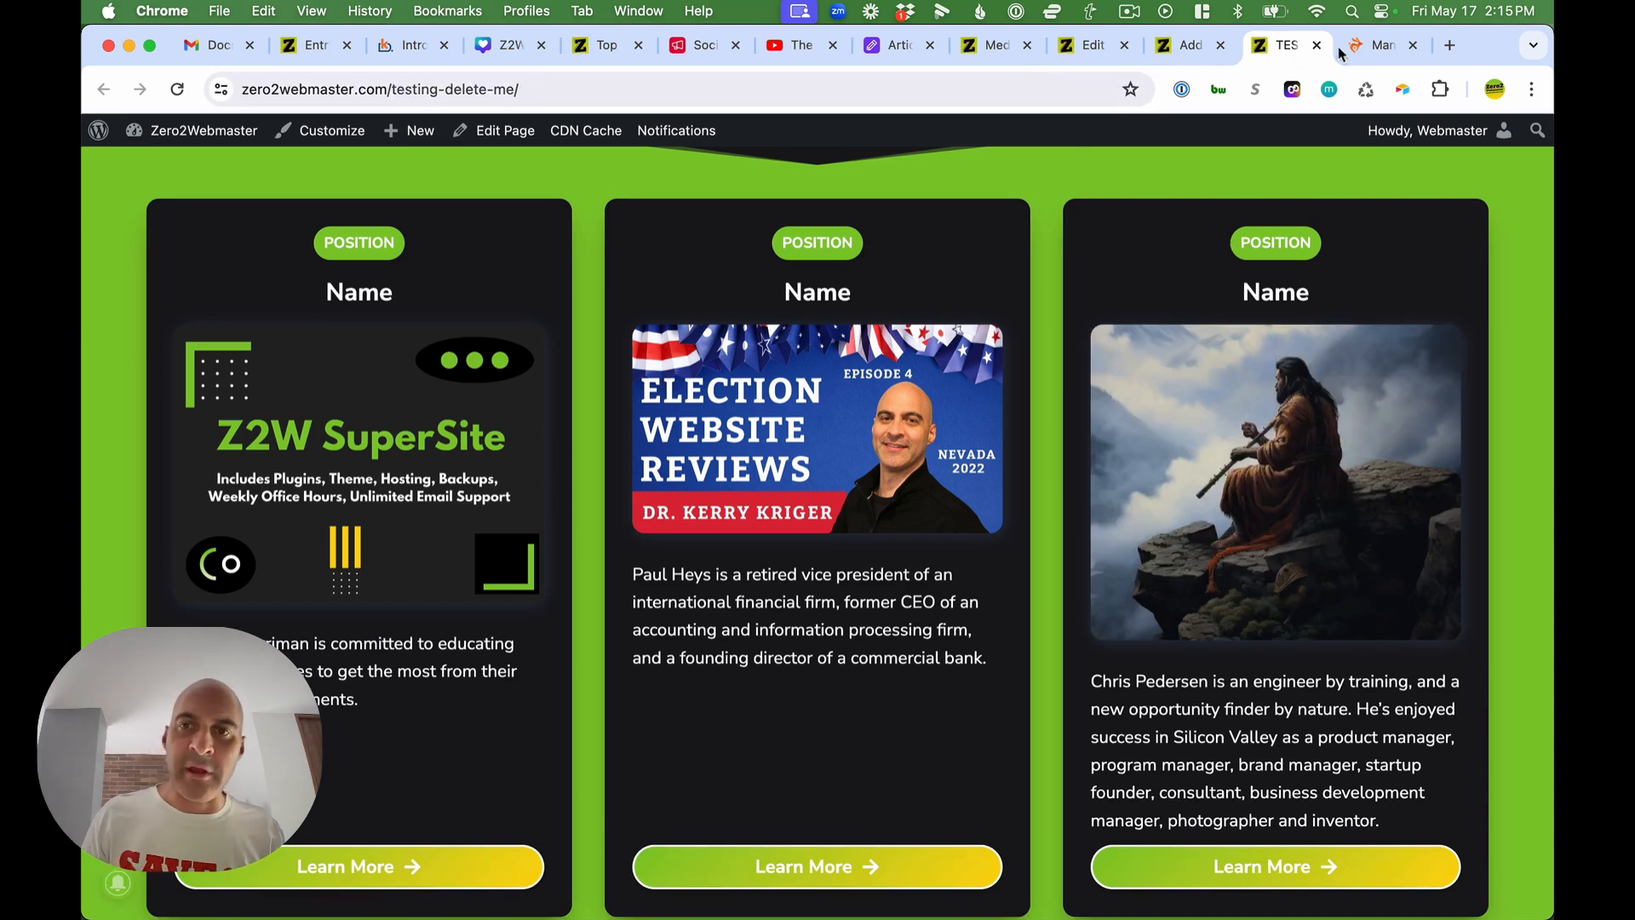
Open the Election Websites Showdown 3 Rectangle 1400 image from the Media Library and review its full Edit Media page.
left_click(1192, 51)
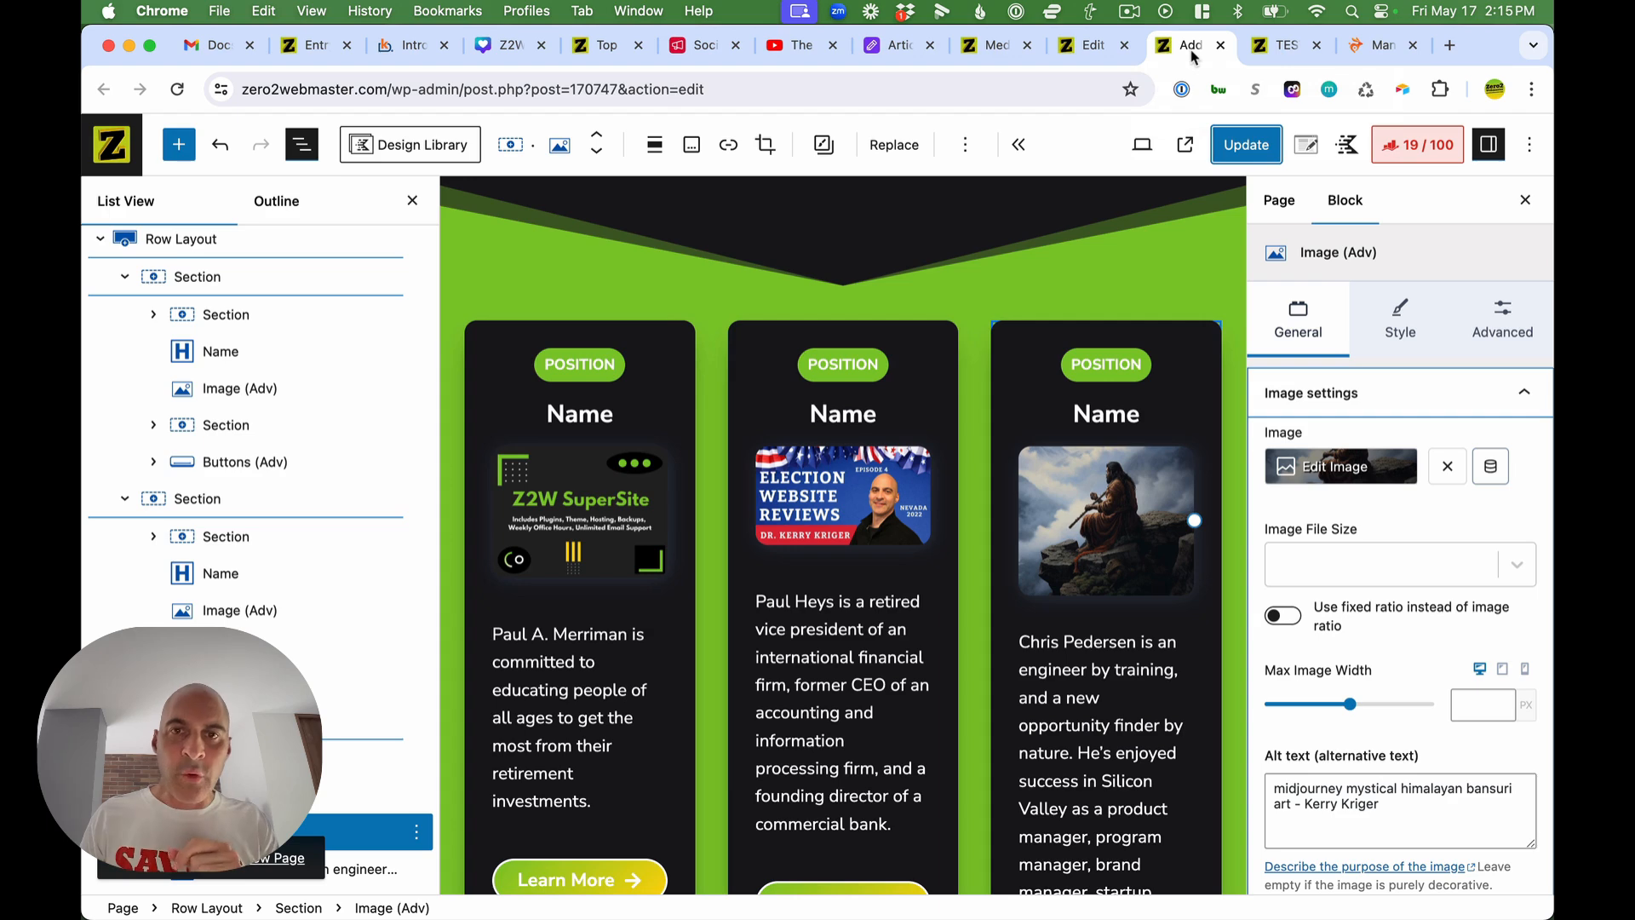
left_click(1099, 48)
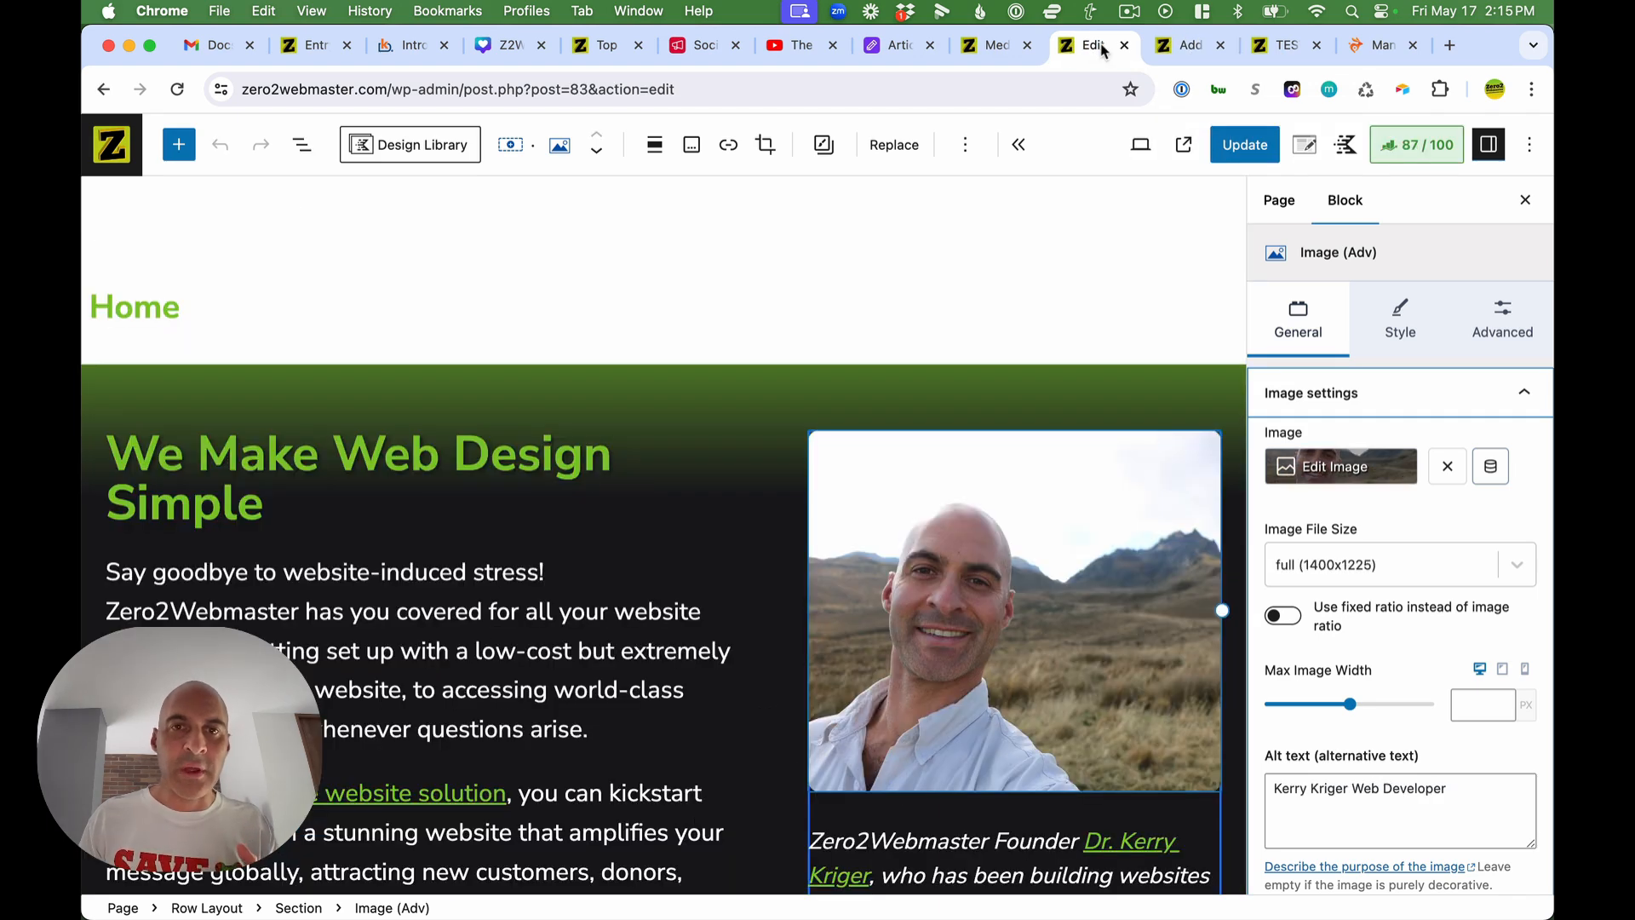
left_click(991, 48)
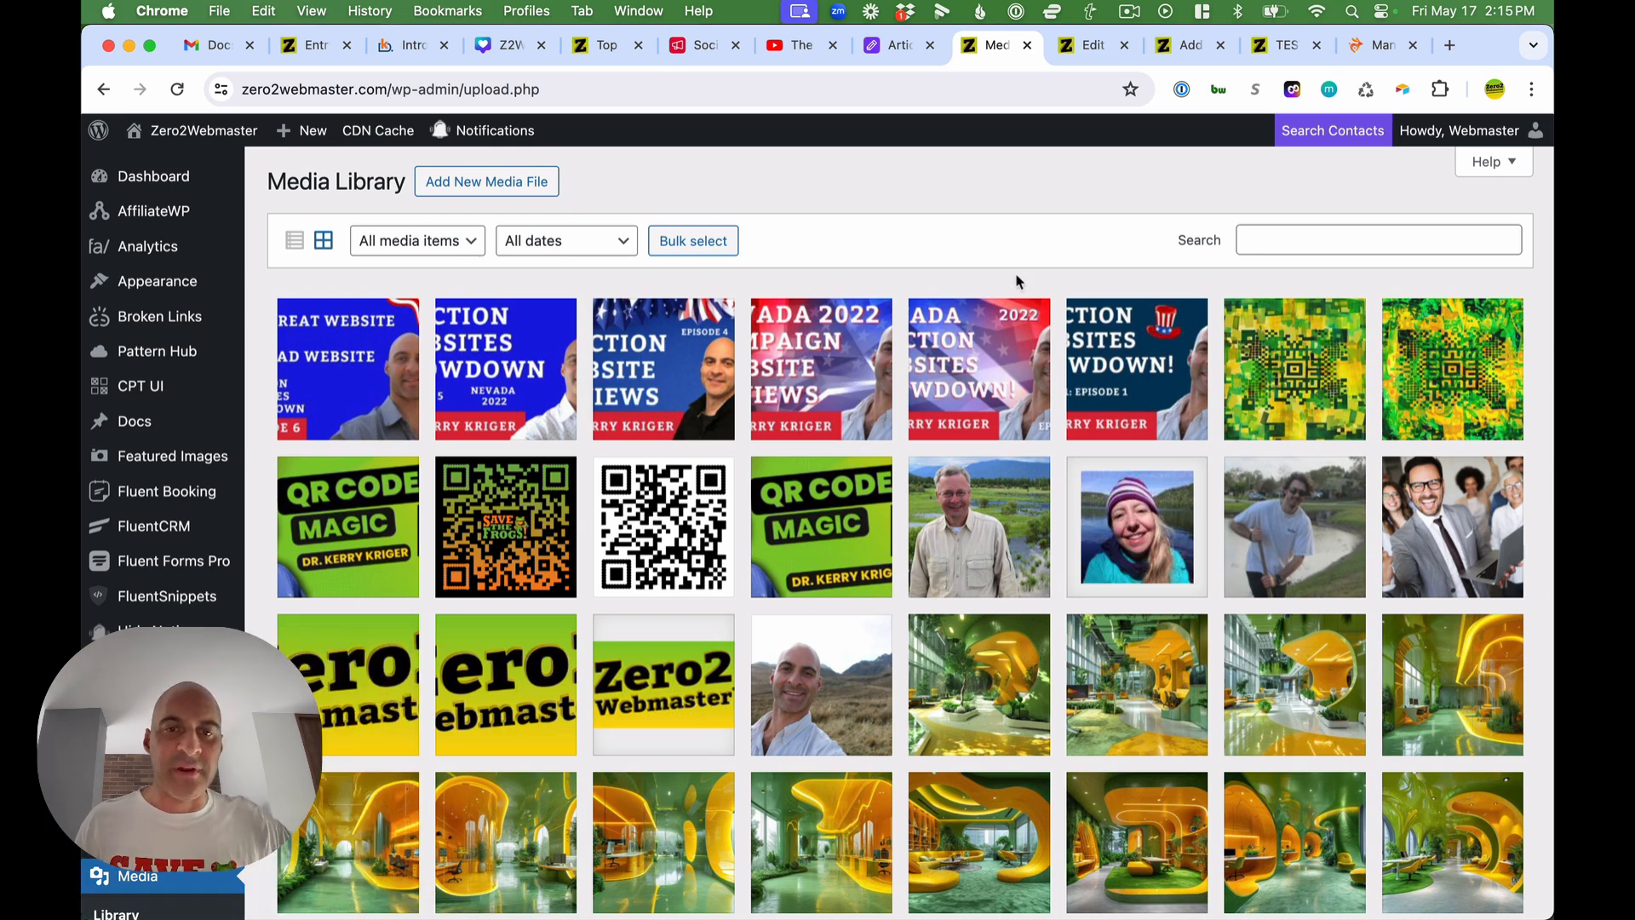
left_click(798, 319)
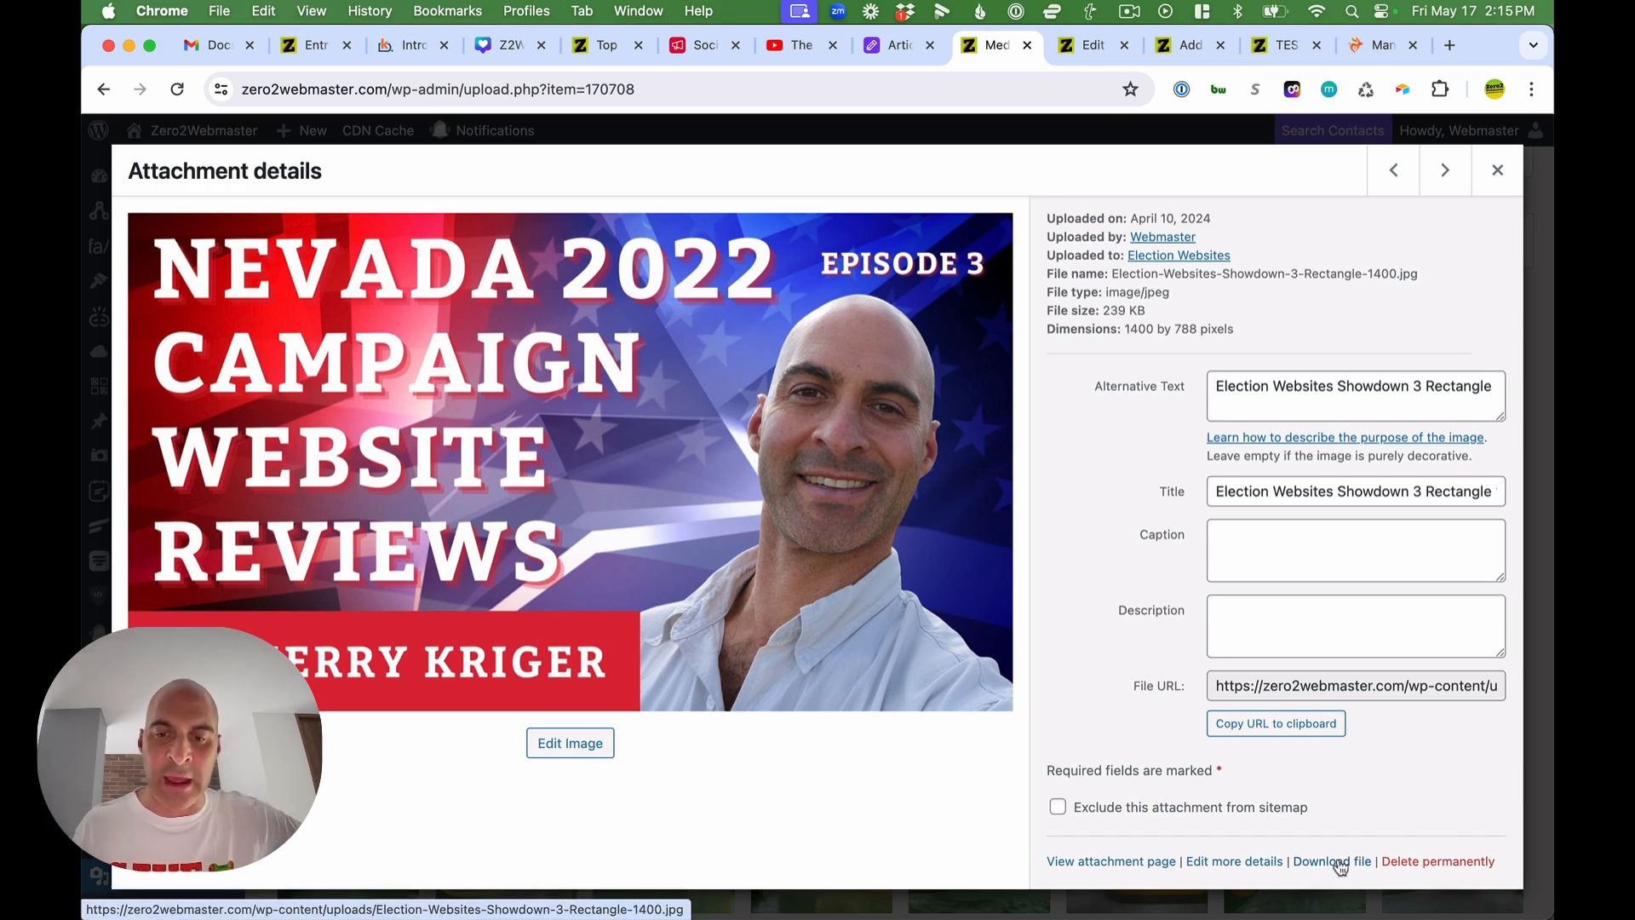
left_click(1236, 862)
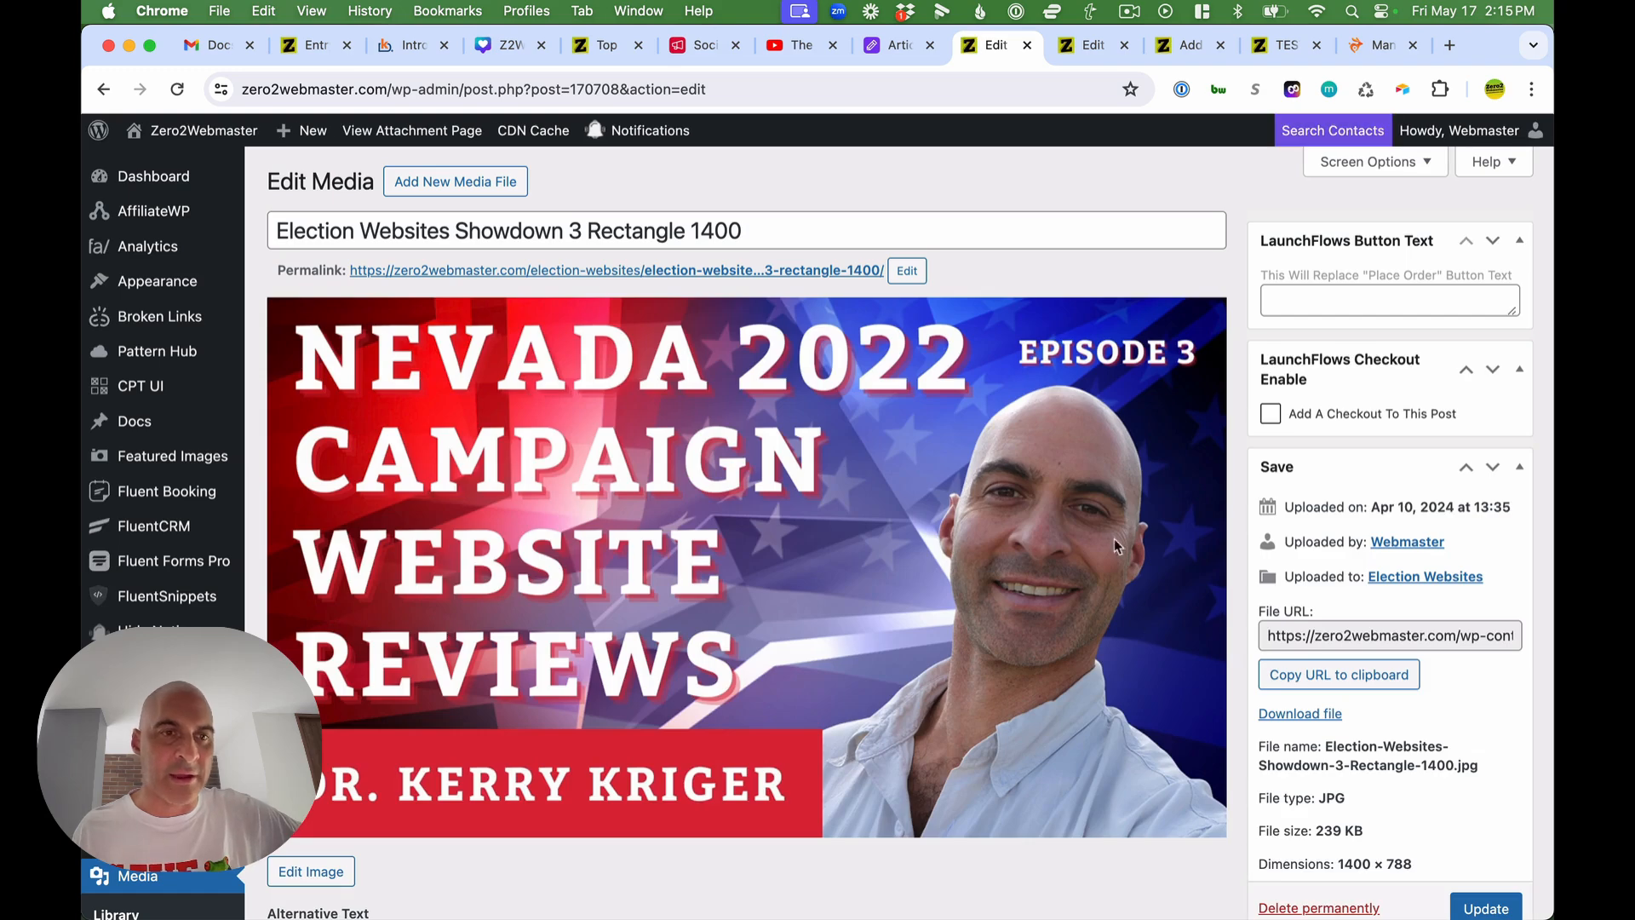
scroll(1102, 503, "down", 8)
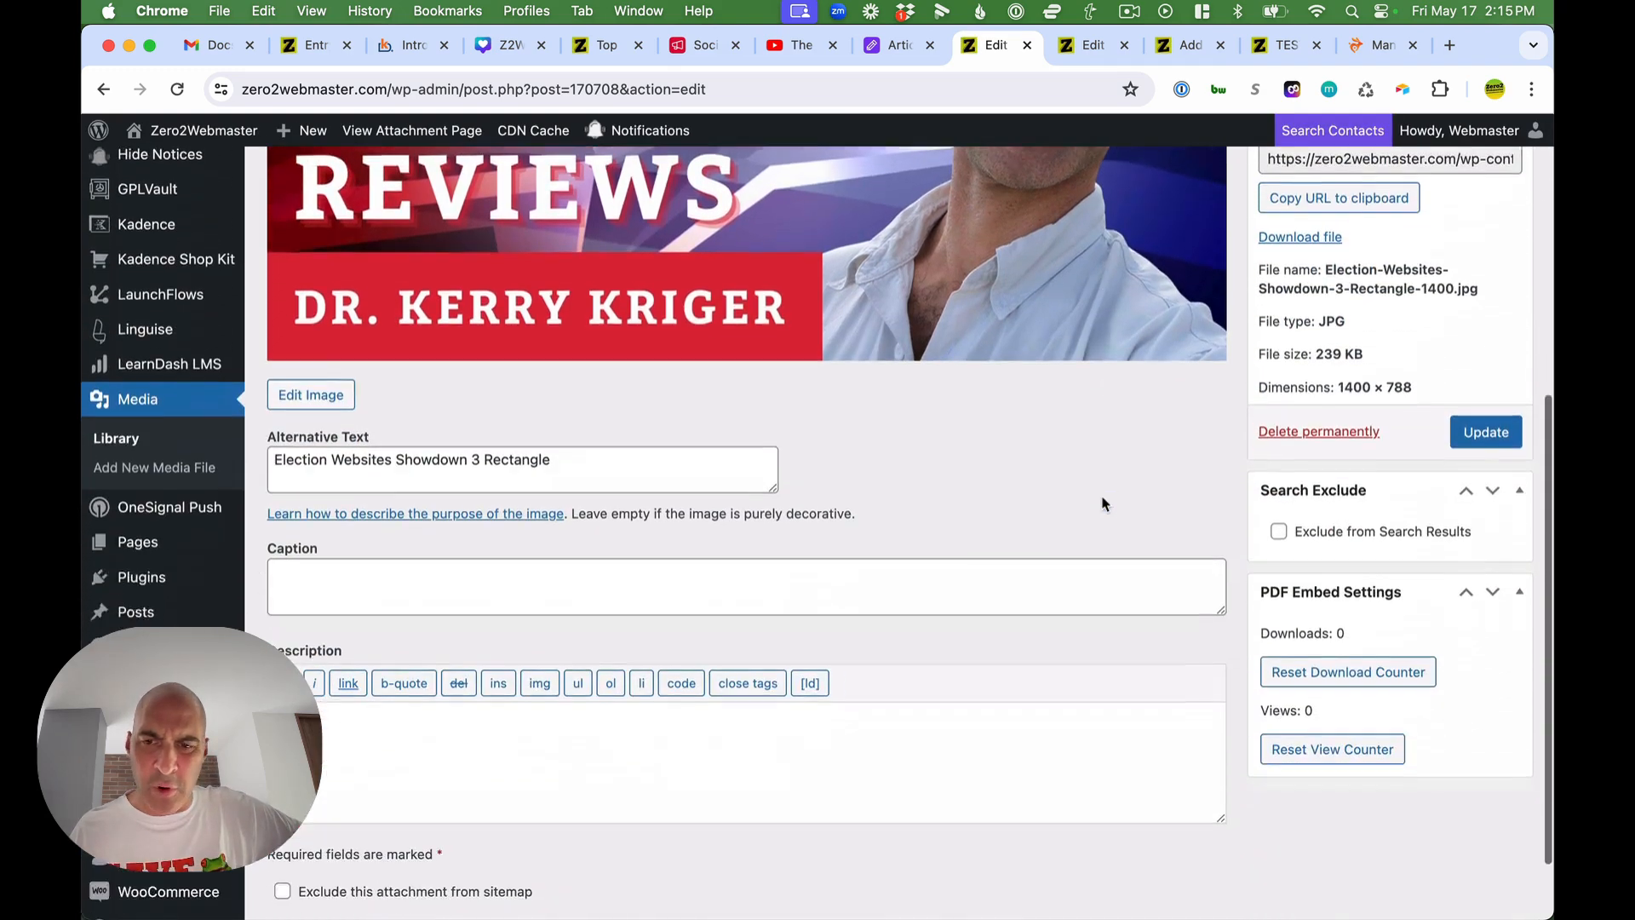
scroll(682, 393, "down", 1)
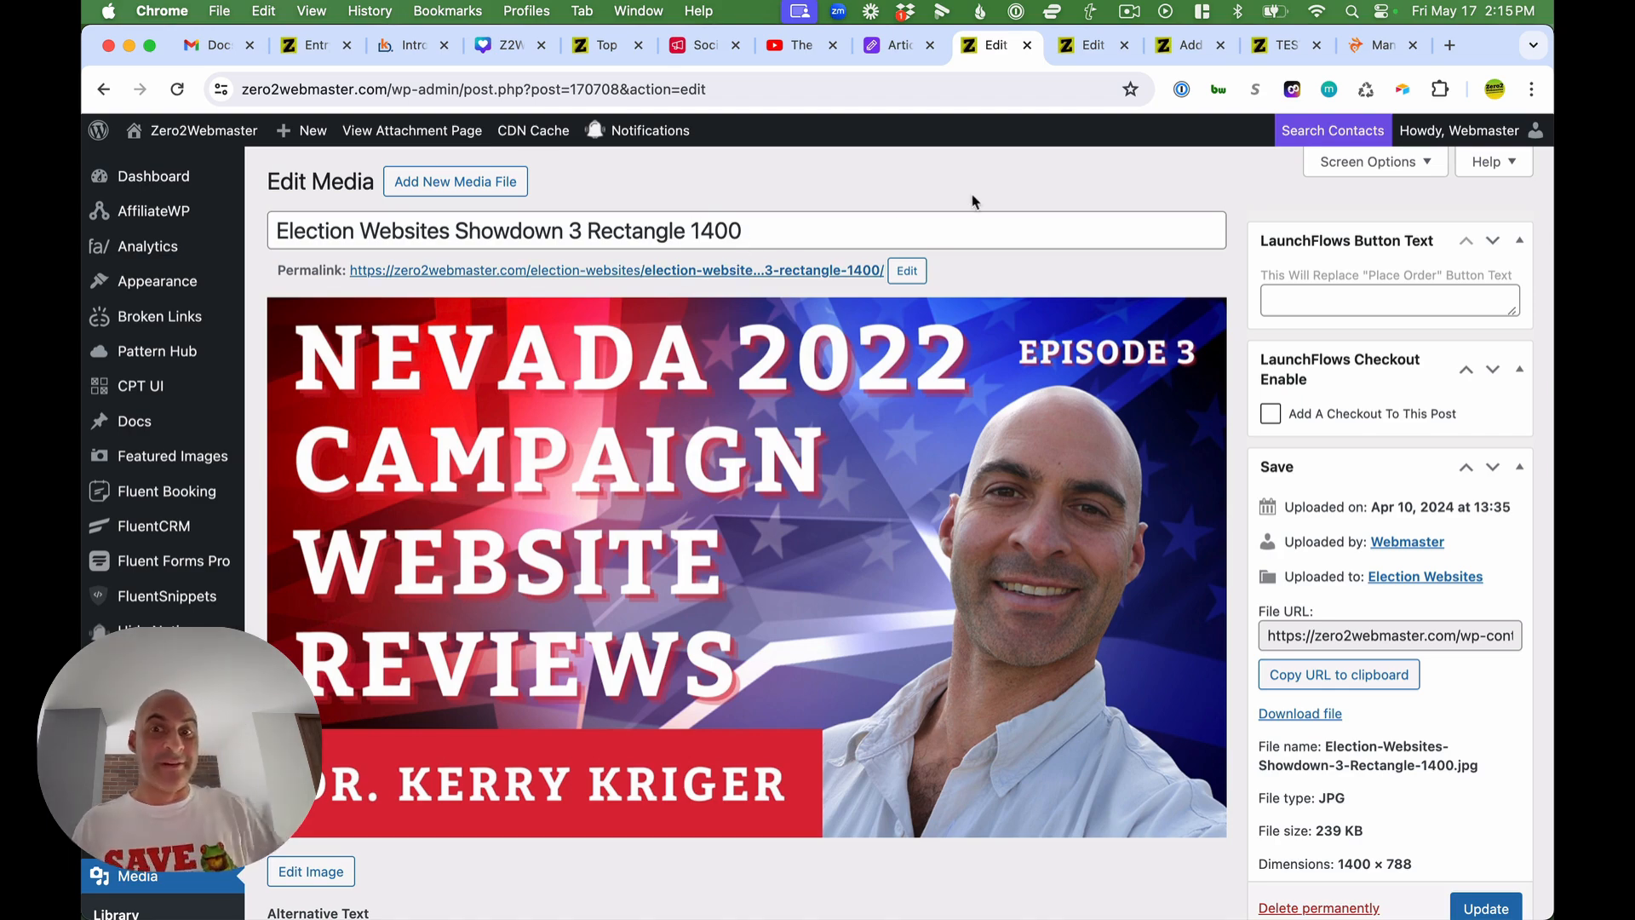
scroll(1086, 395, "down", 3)
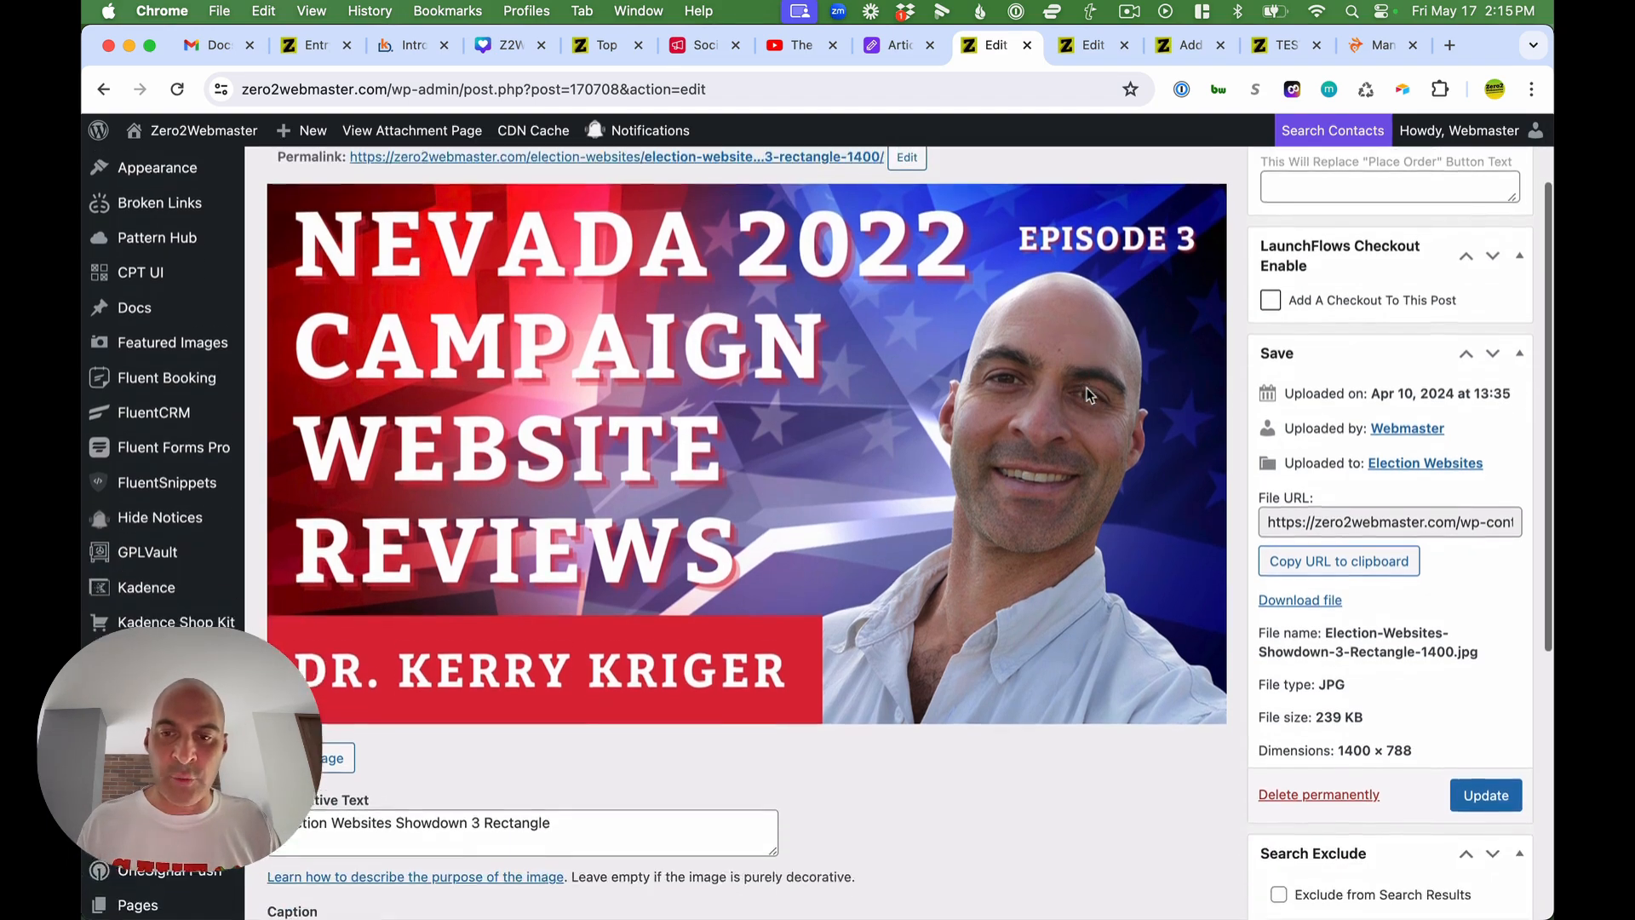
scroll(1086, 395, "up", 3)
scroll(767, 358, "down", 15)
scroll(546, 290, "up", 15)
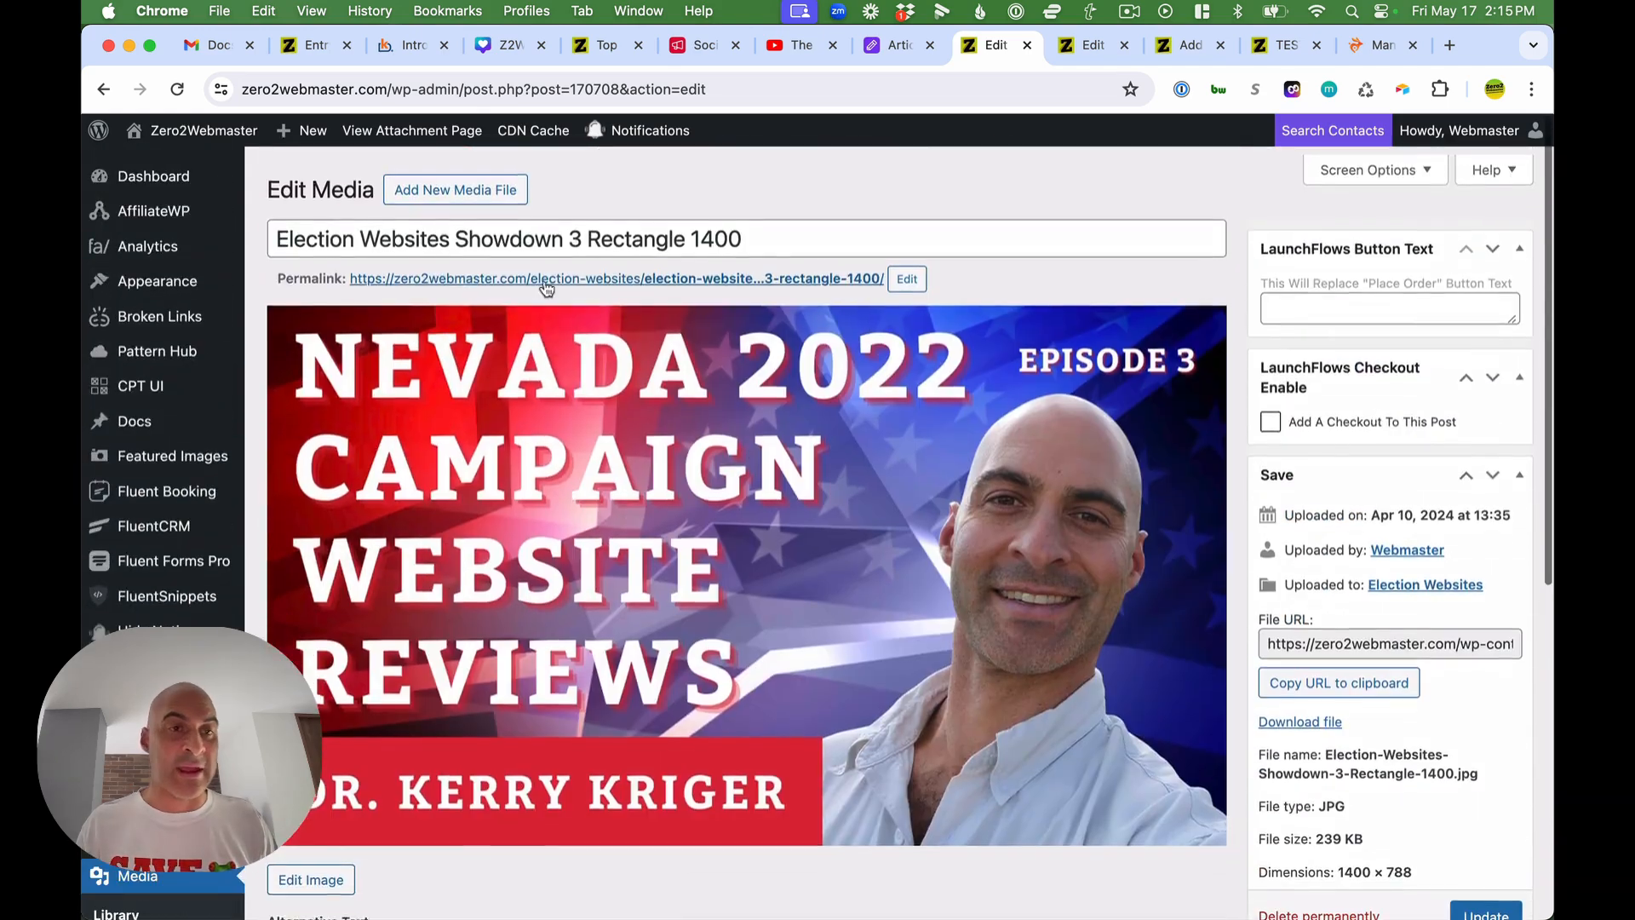
Return to the attachment details, browse through the following attachments and close the details view.
left_click(103, 89)
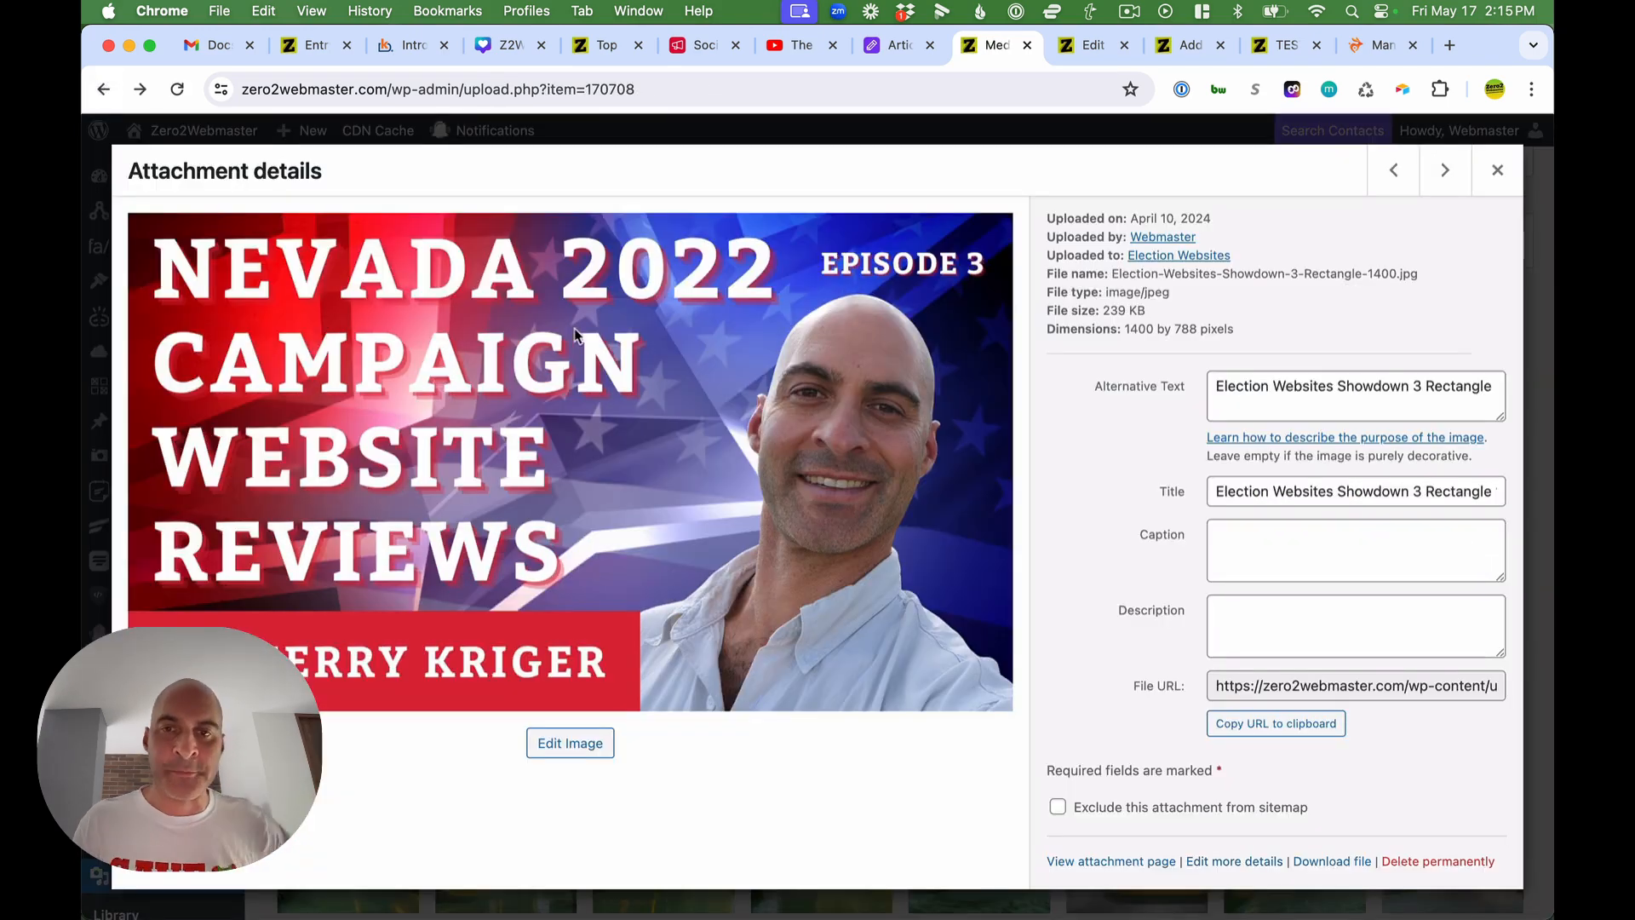
left_click(1444, 173)
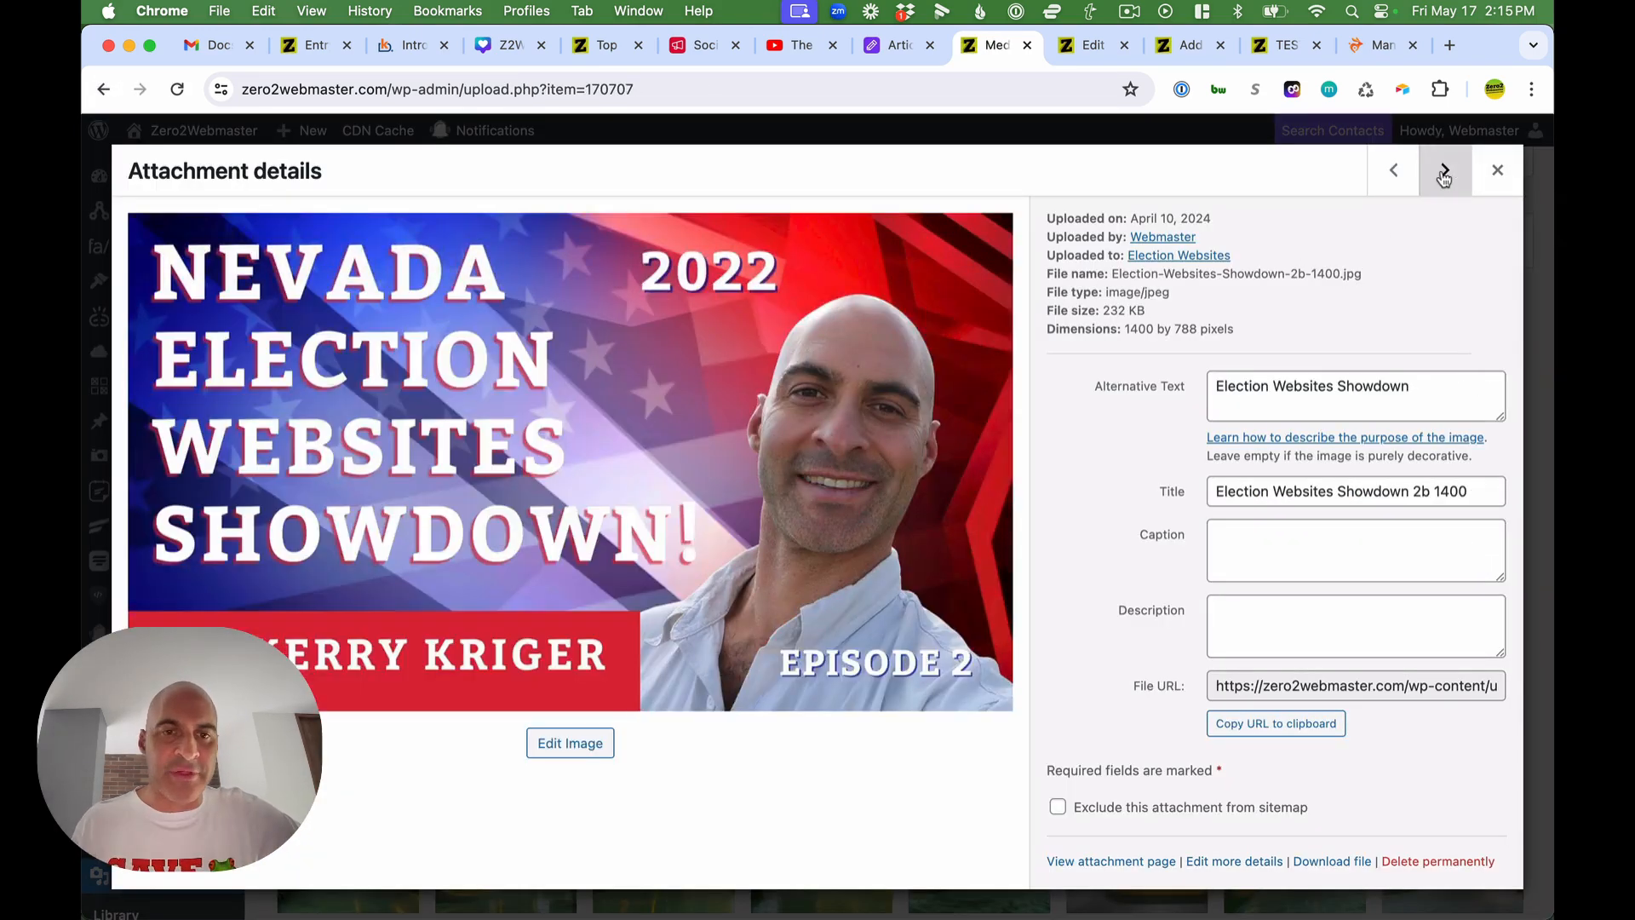
left_click(1444, 173)
left_click(1444, 173)
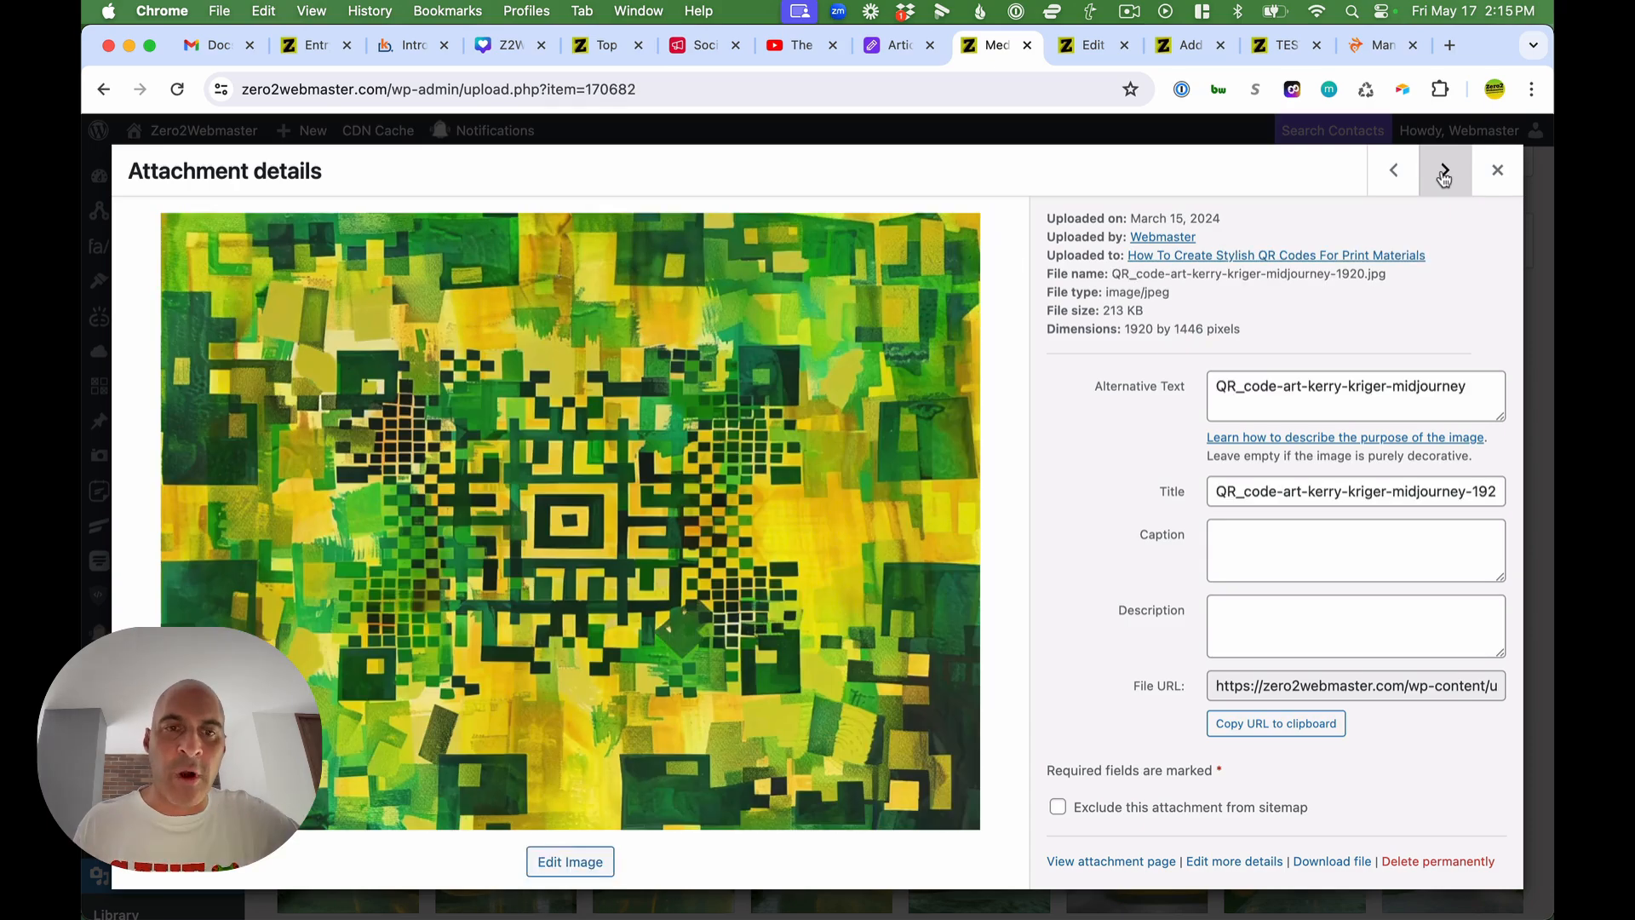
left_click(1444, 172)
left_click(1497, 169)
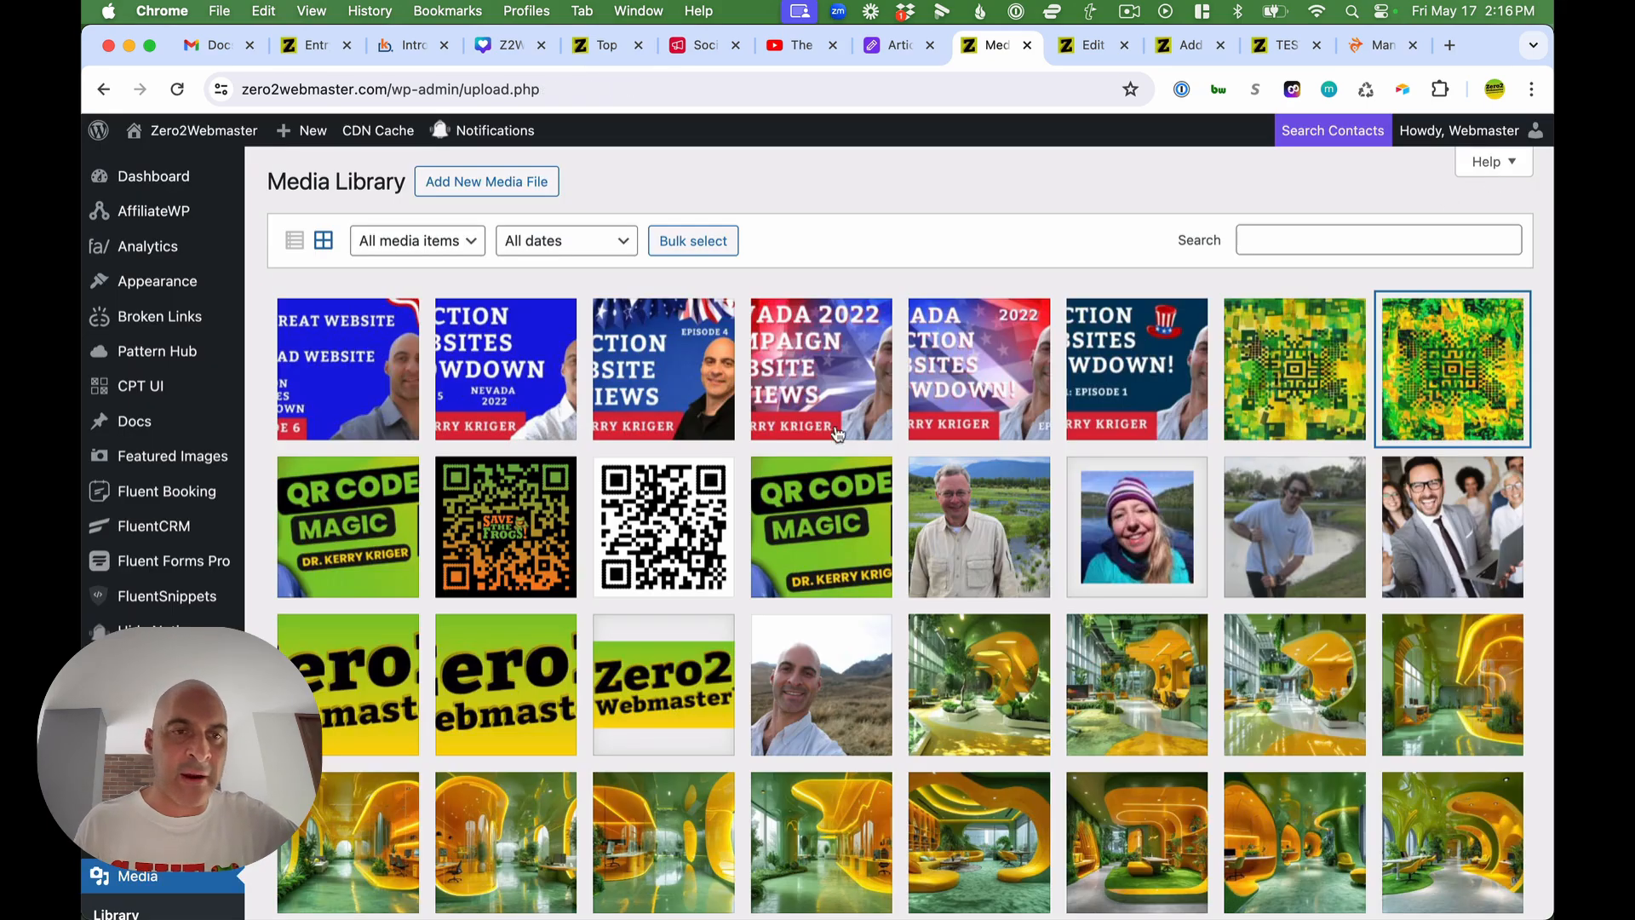
Examine the Media Library's media type and date filters and its area for adding new files, leaving them unchanged.
left_click(418, 245)
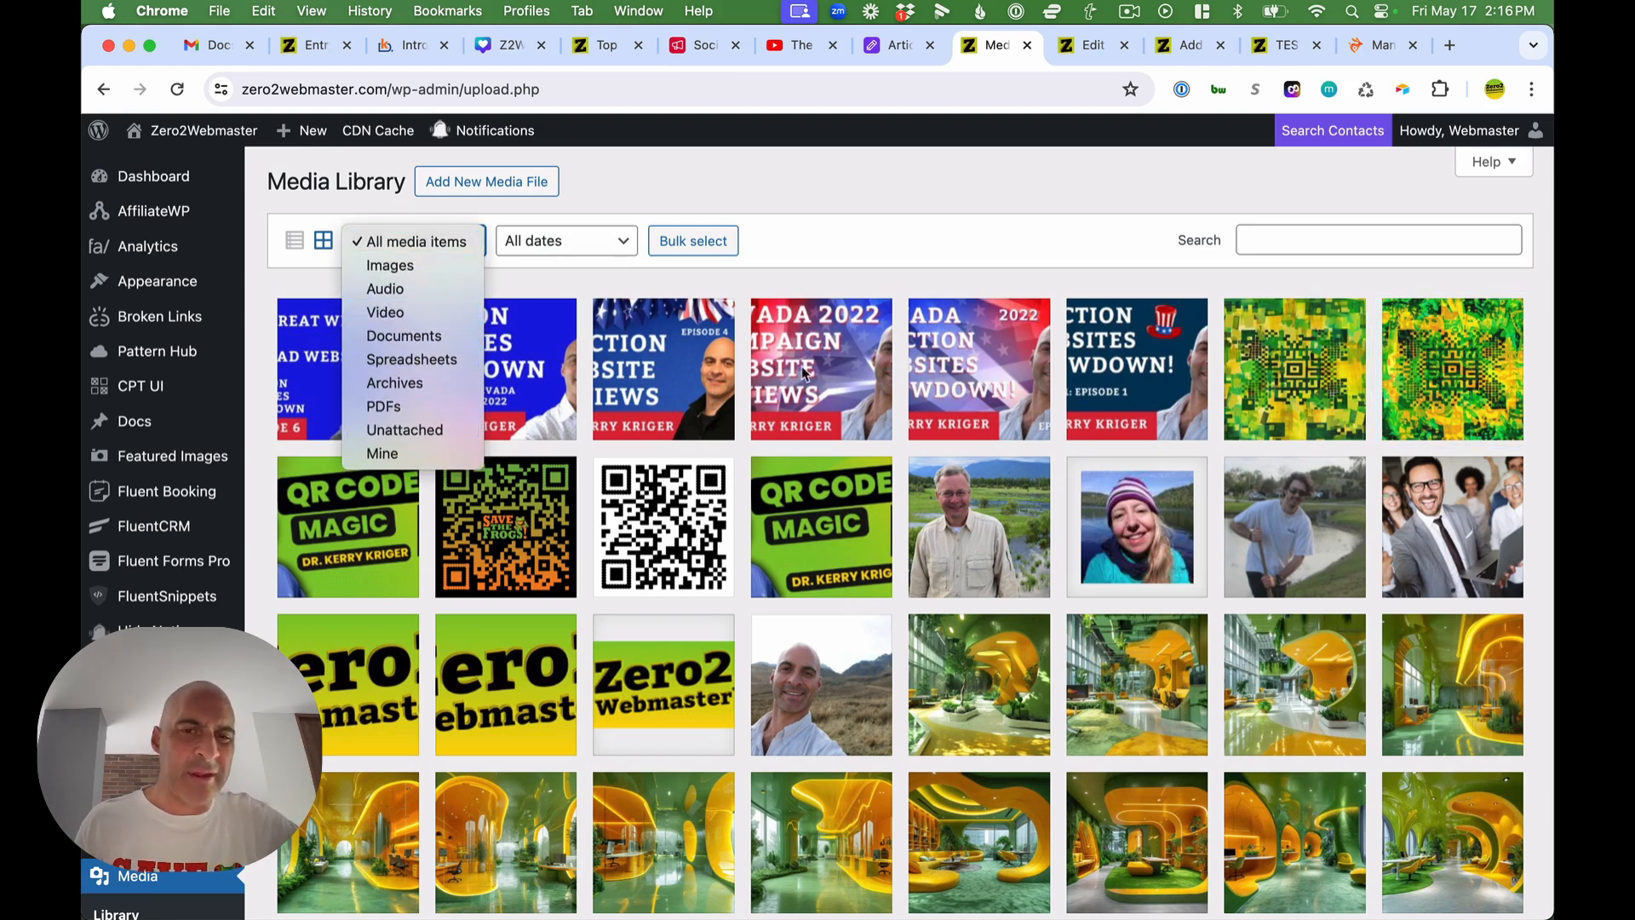
left_click(954, 243)
left_click(600, 247)
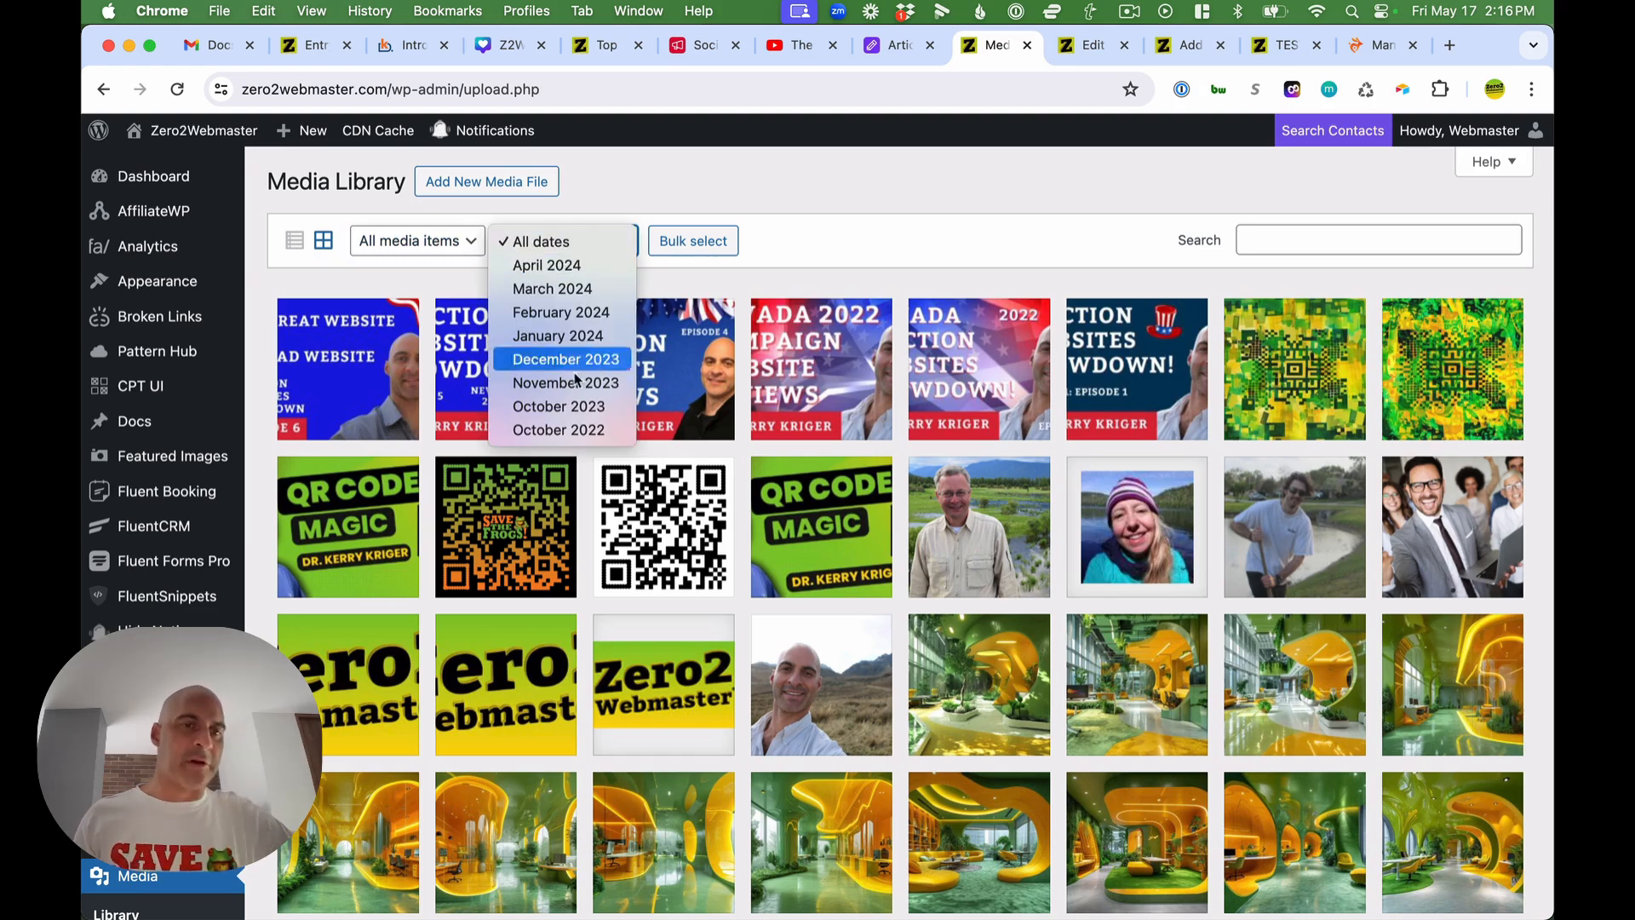
left_click(851, 245)
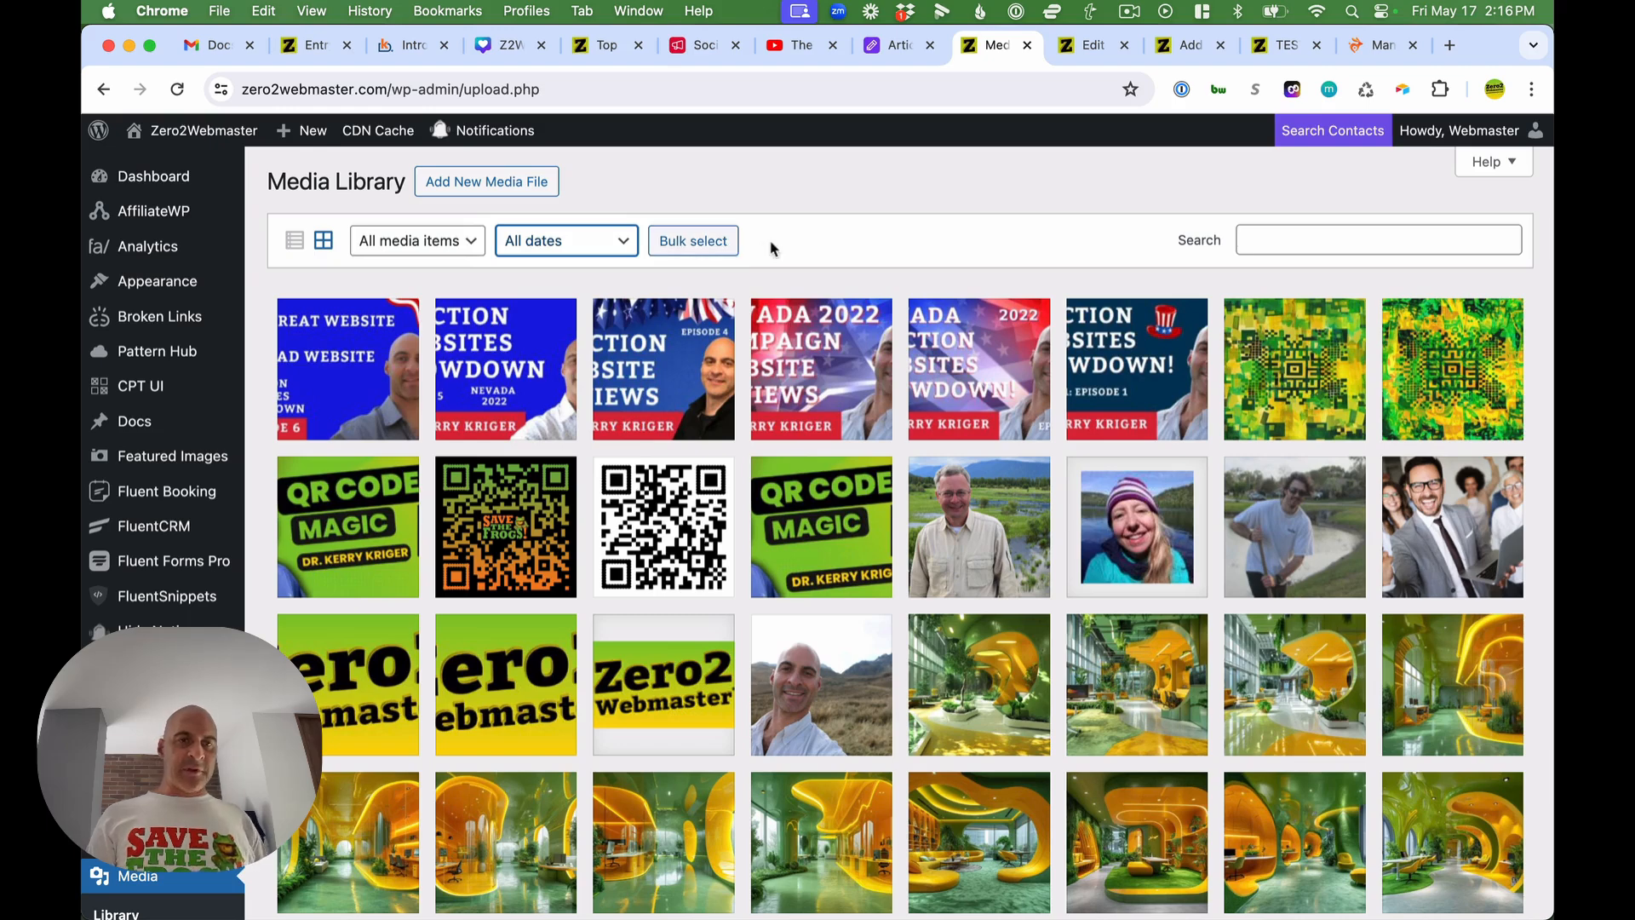
left_click(855, 248)
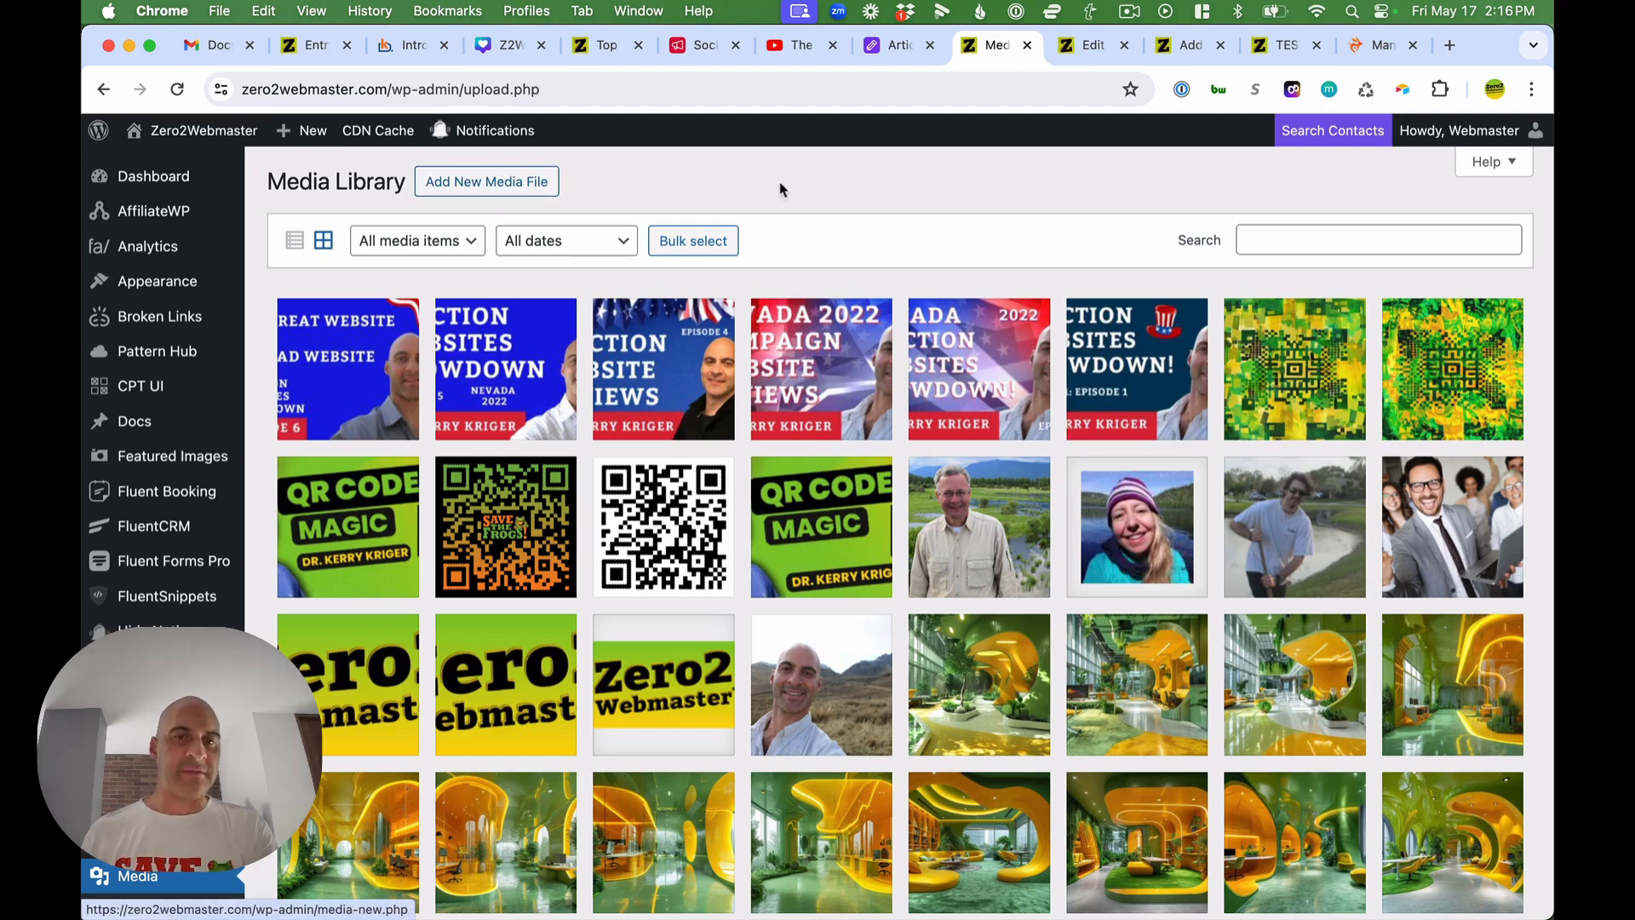
left_click(547, 189)
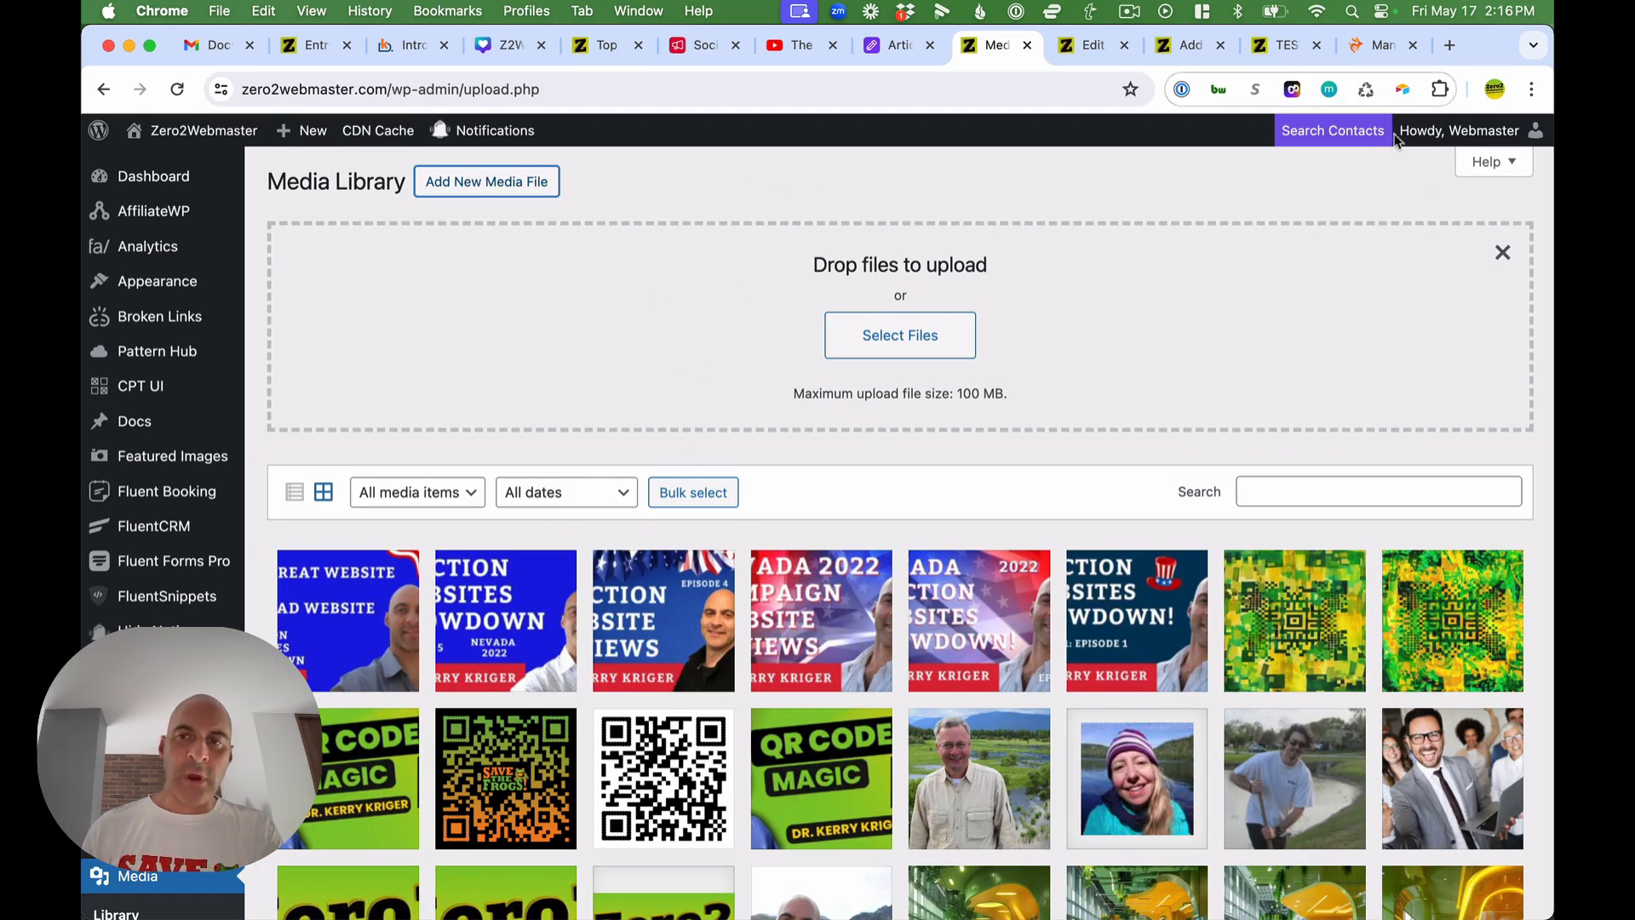
left_click(1502, 252)
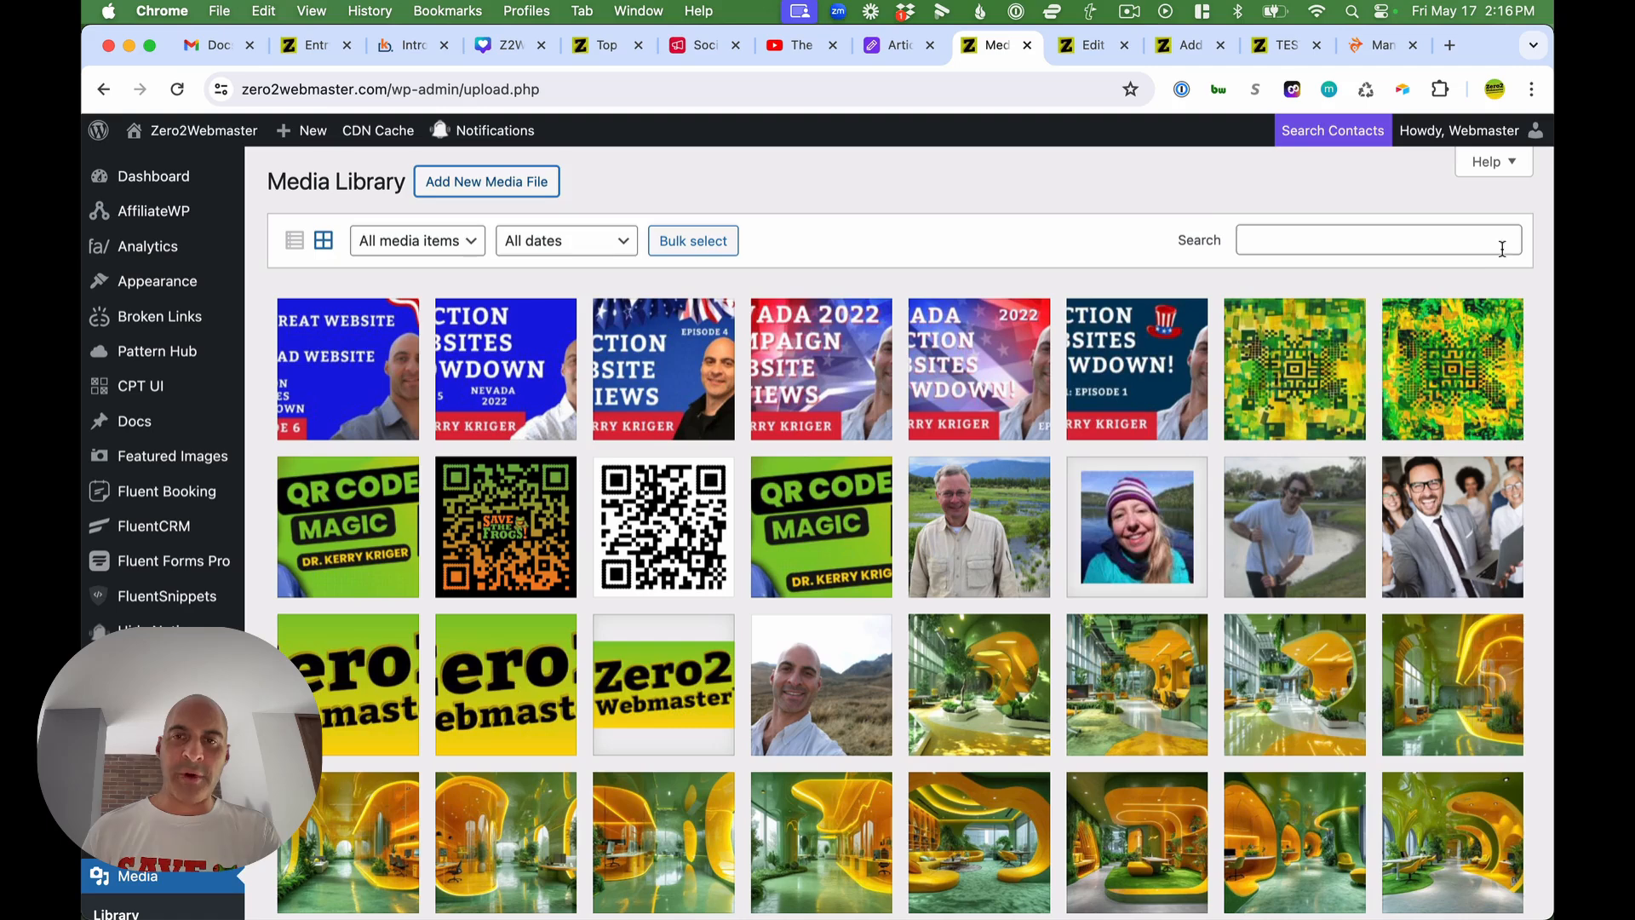
Open the media picker for replacing the third column's image on the Board of Directors page and show the Pexels images.
left_click(1099, 48)
left_click(1190, 55)
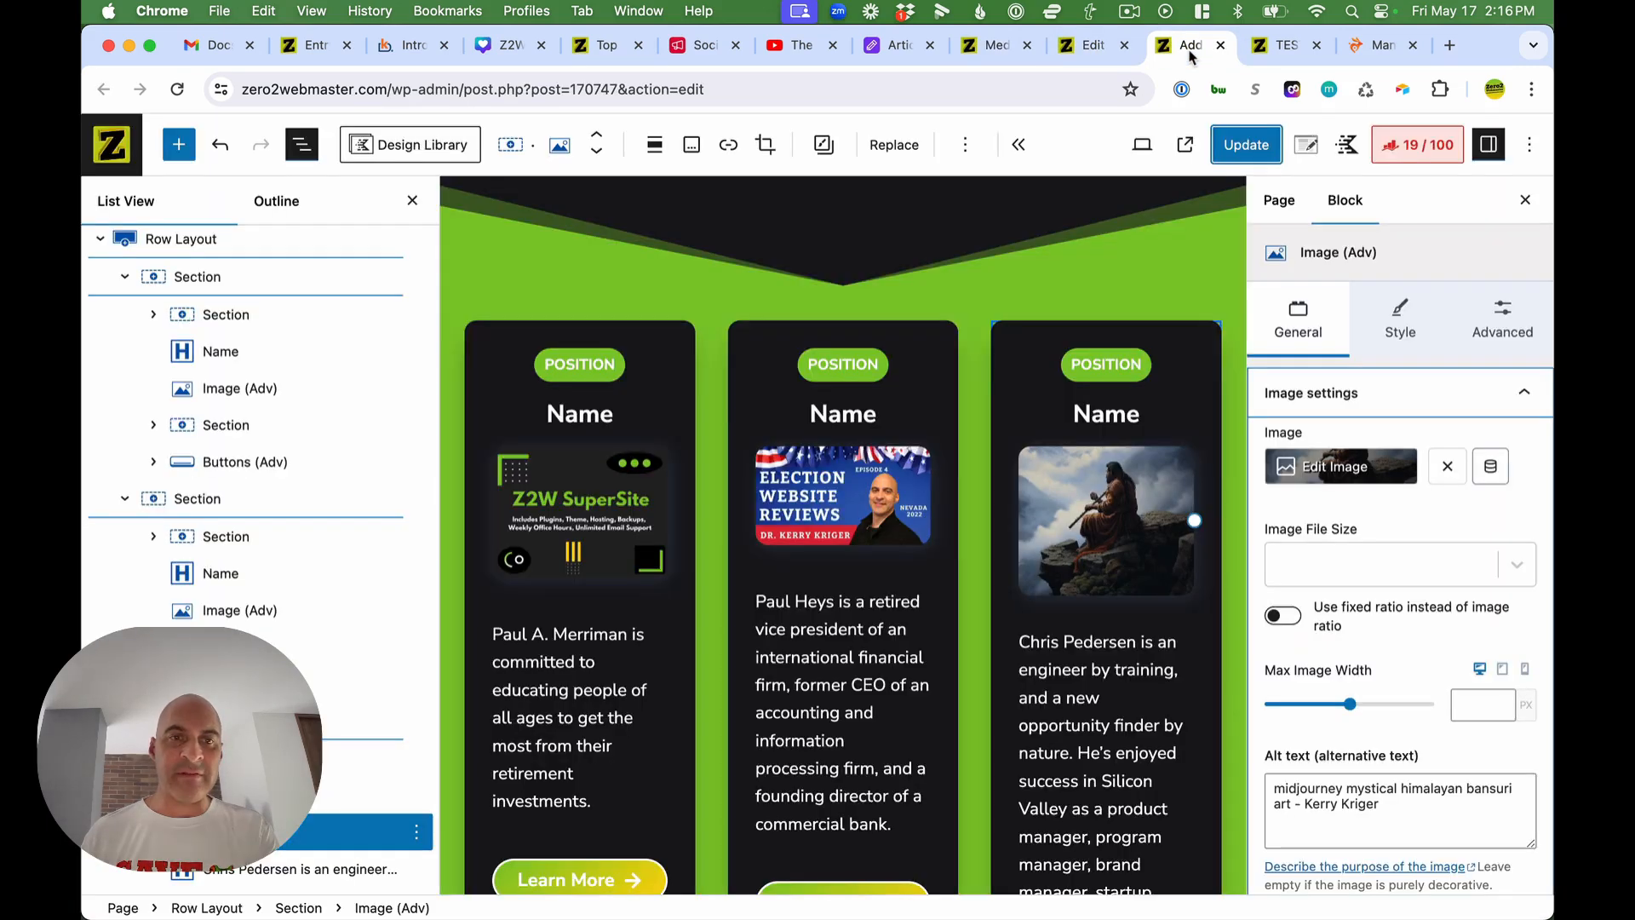
left_click(1103, 495)
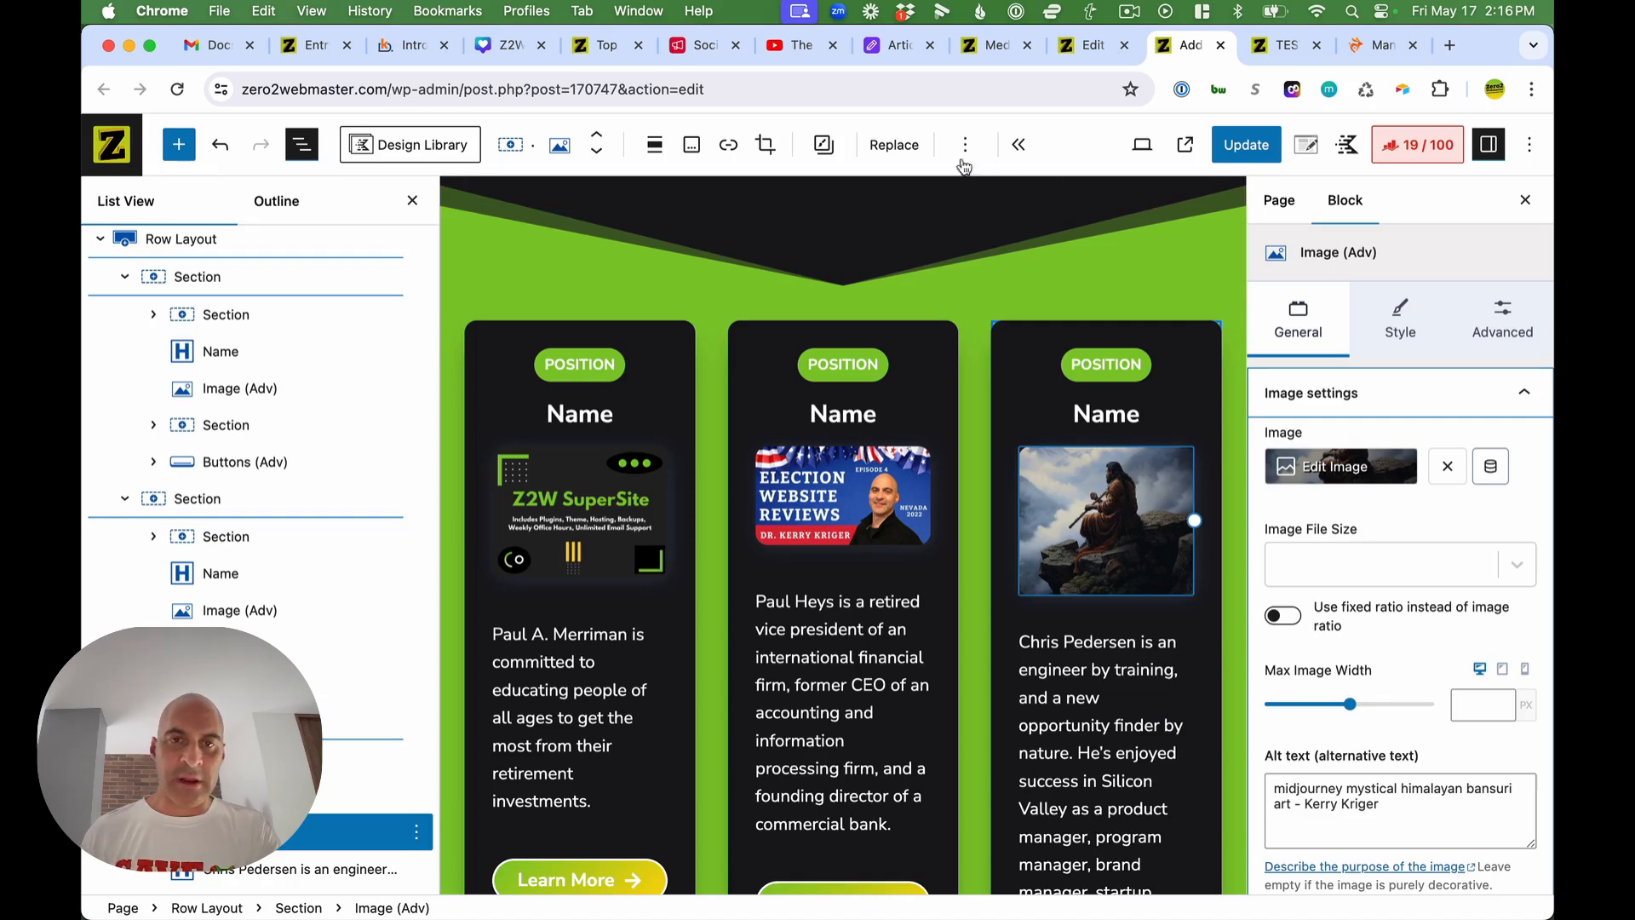
left_click(893, 149)
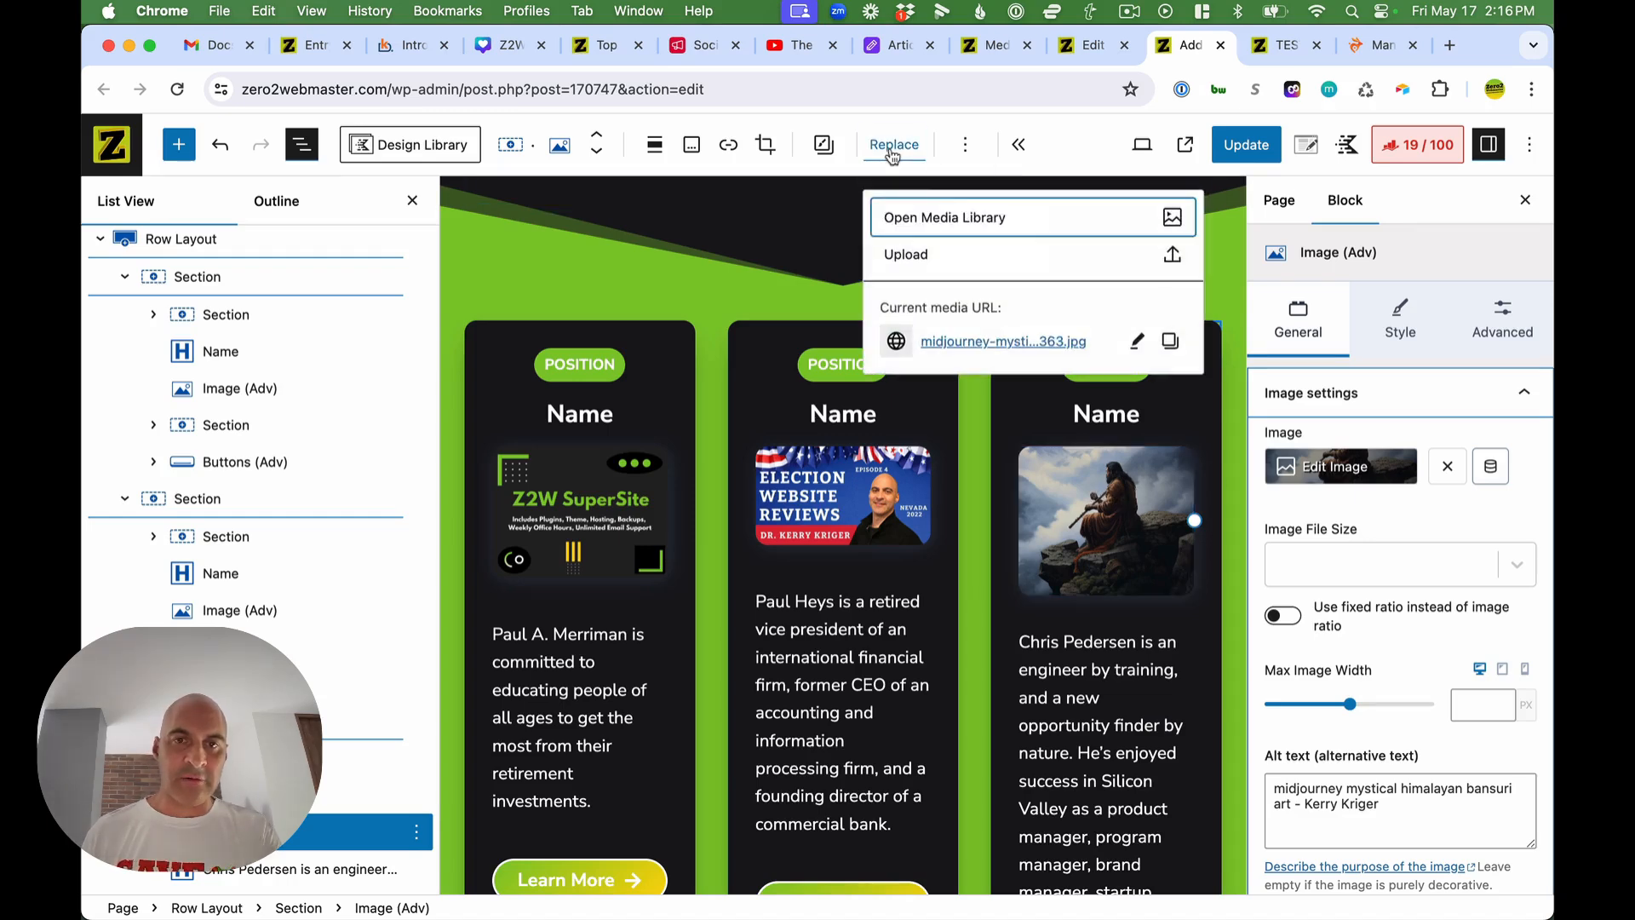
left_click(954, 220)
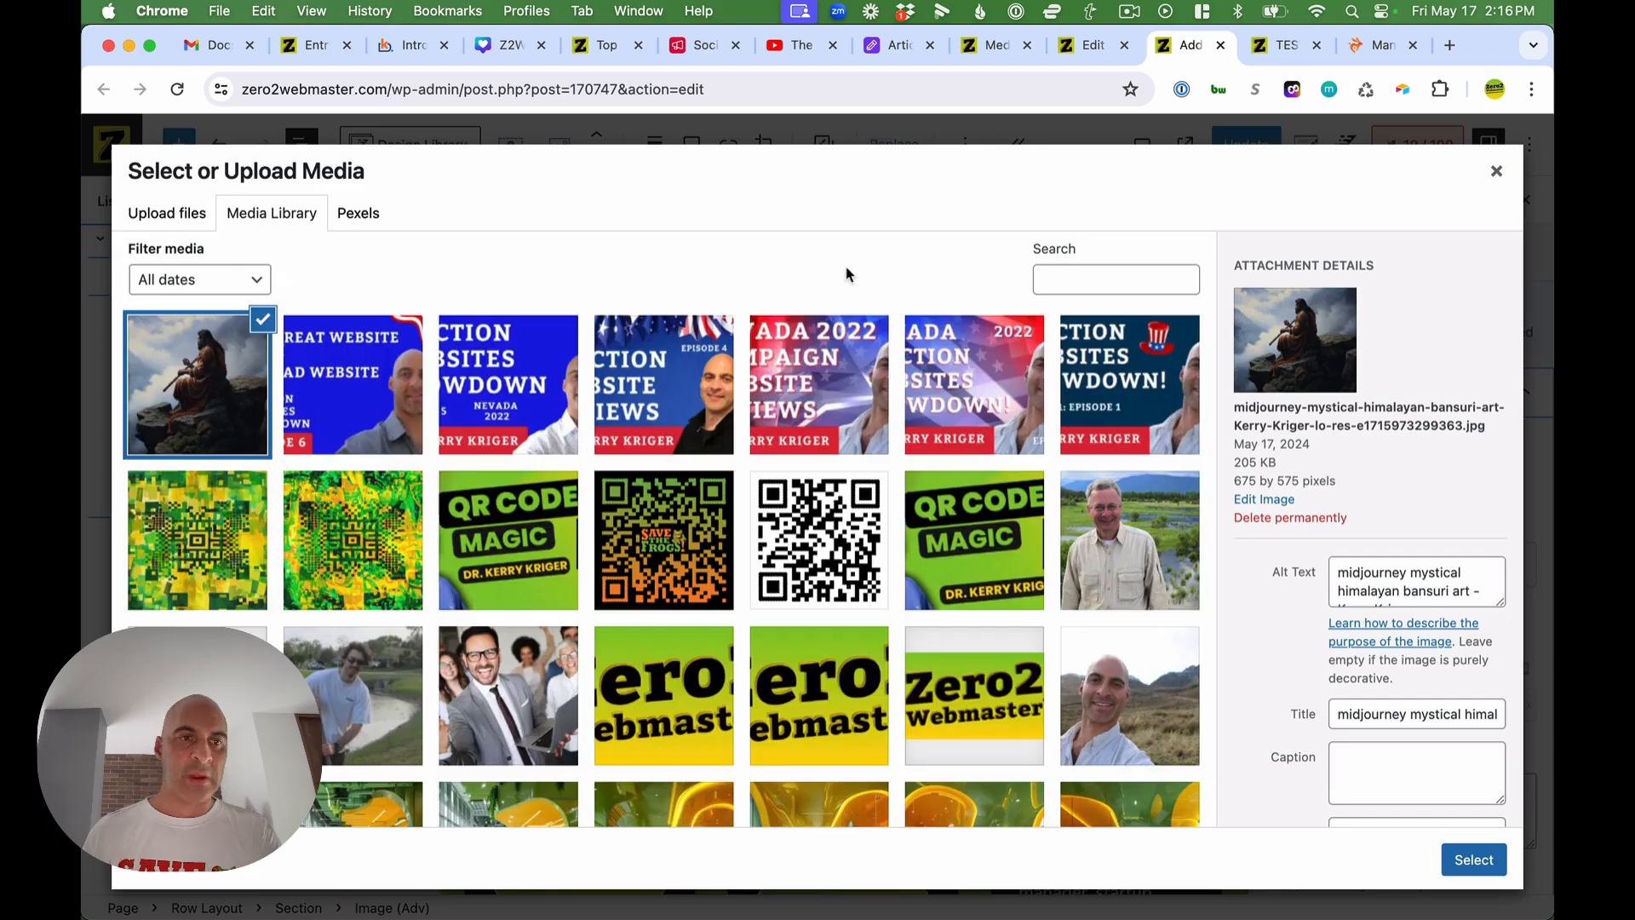
left_click(360, 218)
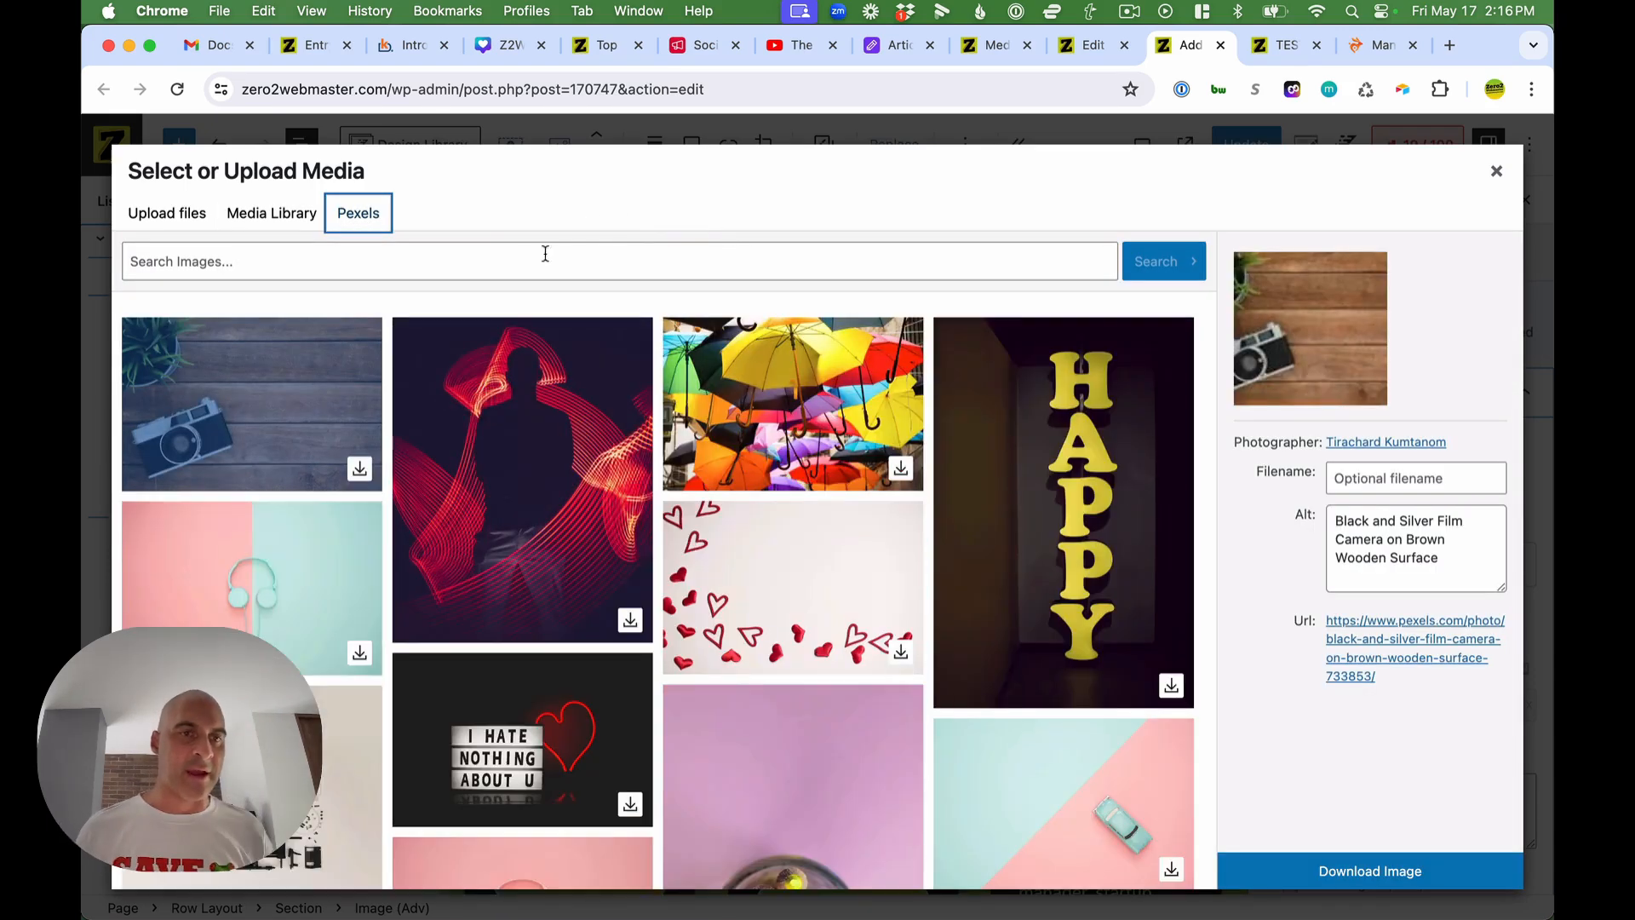
Search Pexels for "rainforest frog" and download the "Closeup Photo of Blue Frog on Green Surface" into the Media Library.
left_click(544, 254)
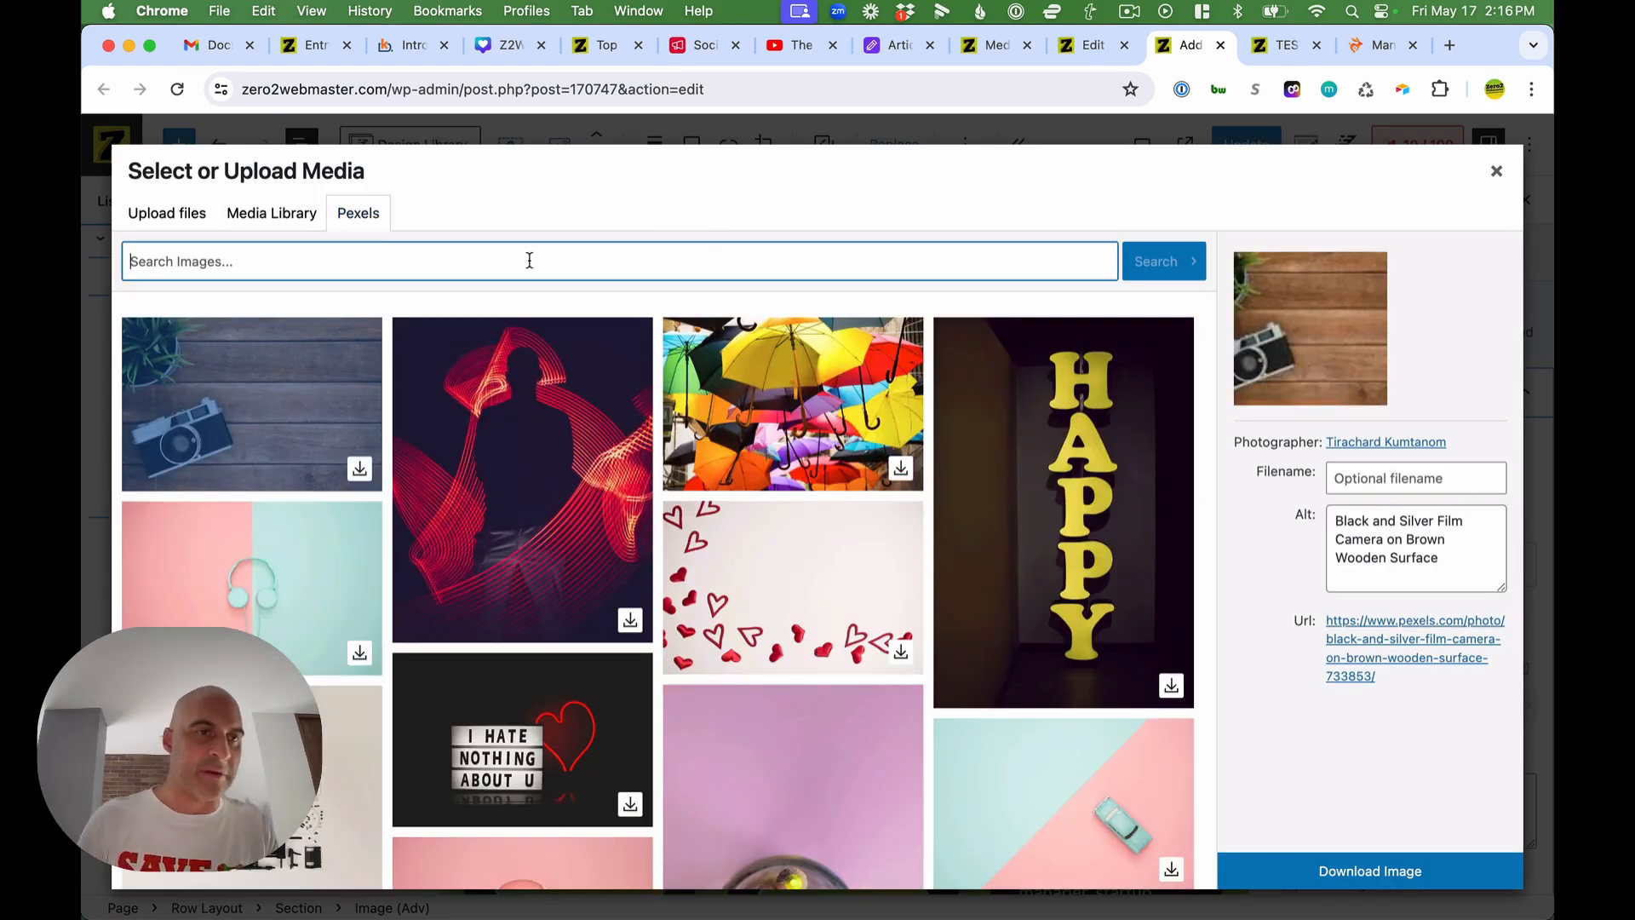
type("rainforest frog")
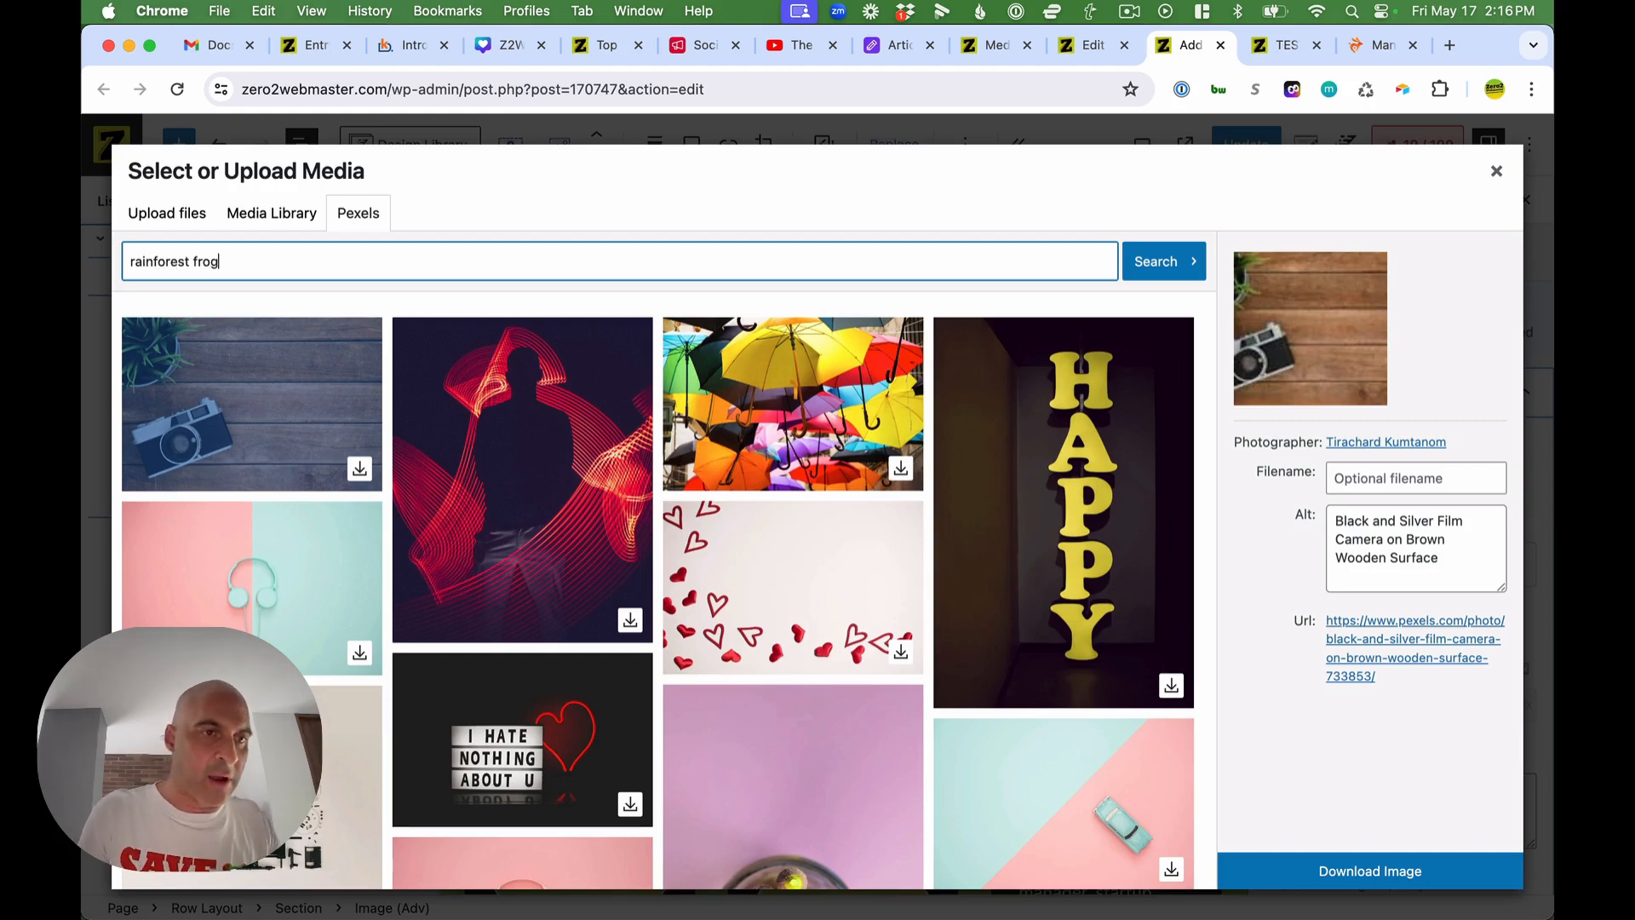
key("Return")
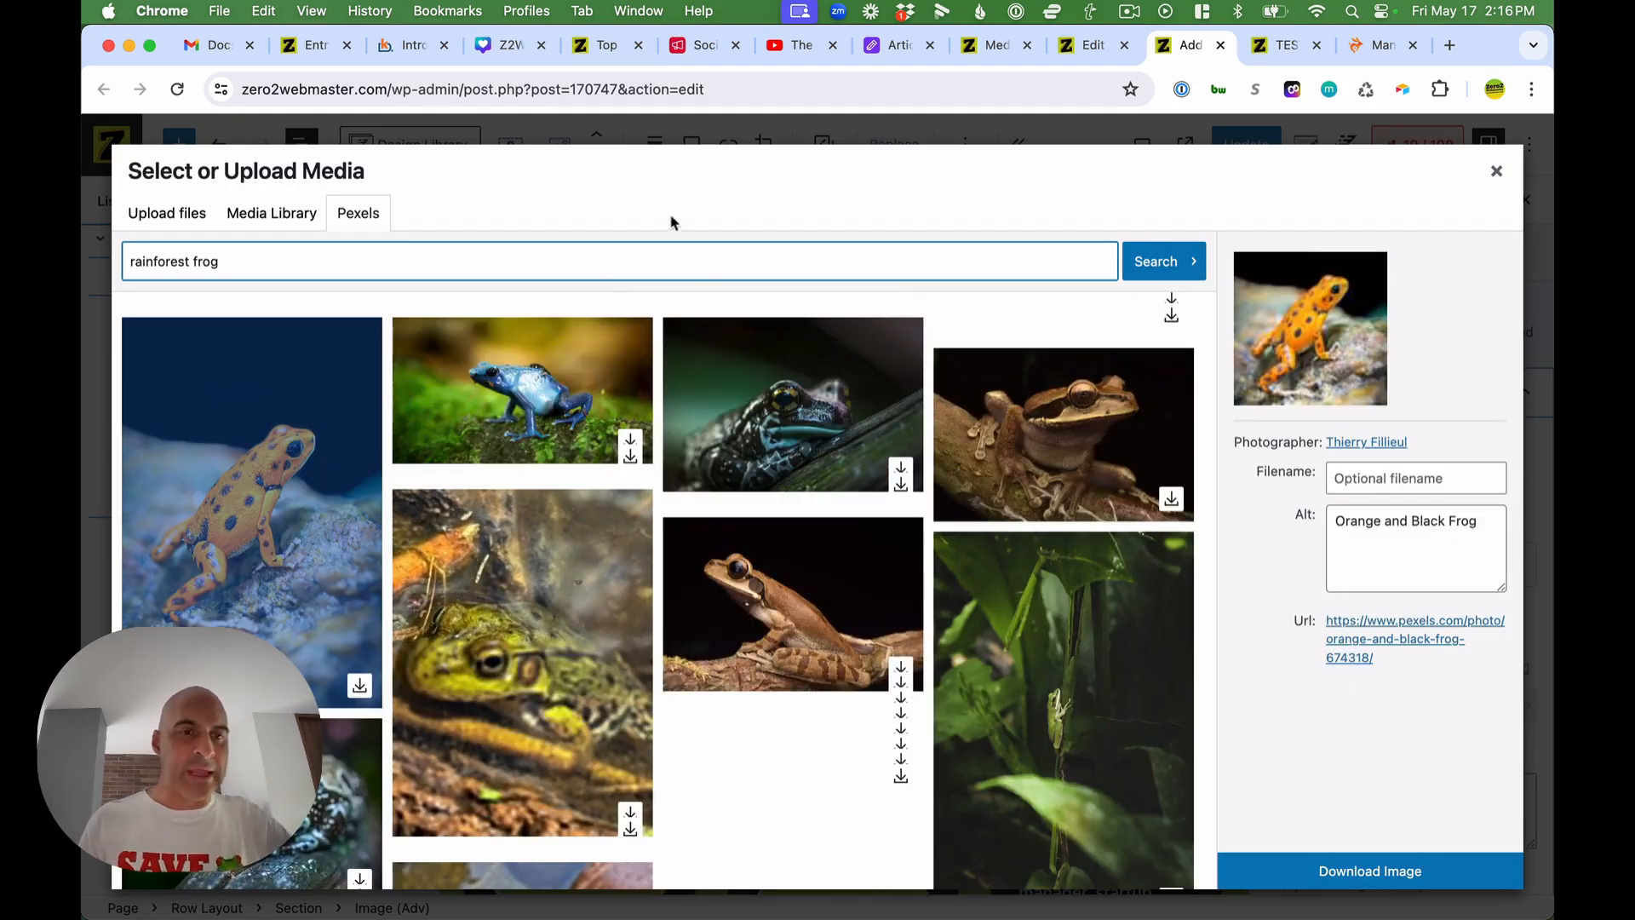
left_click(550, 364)
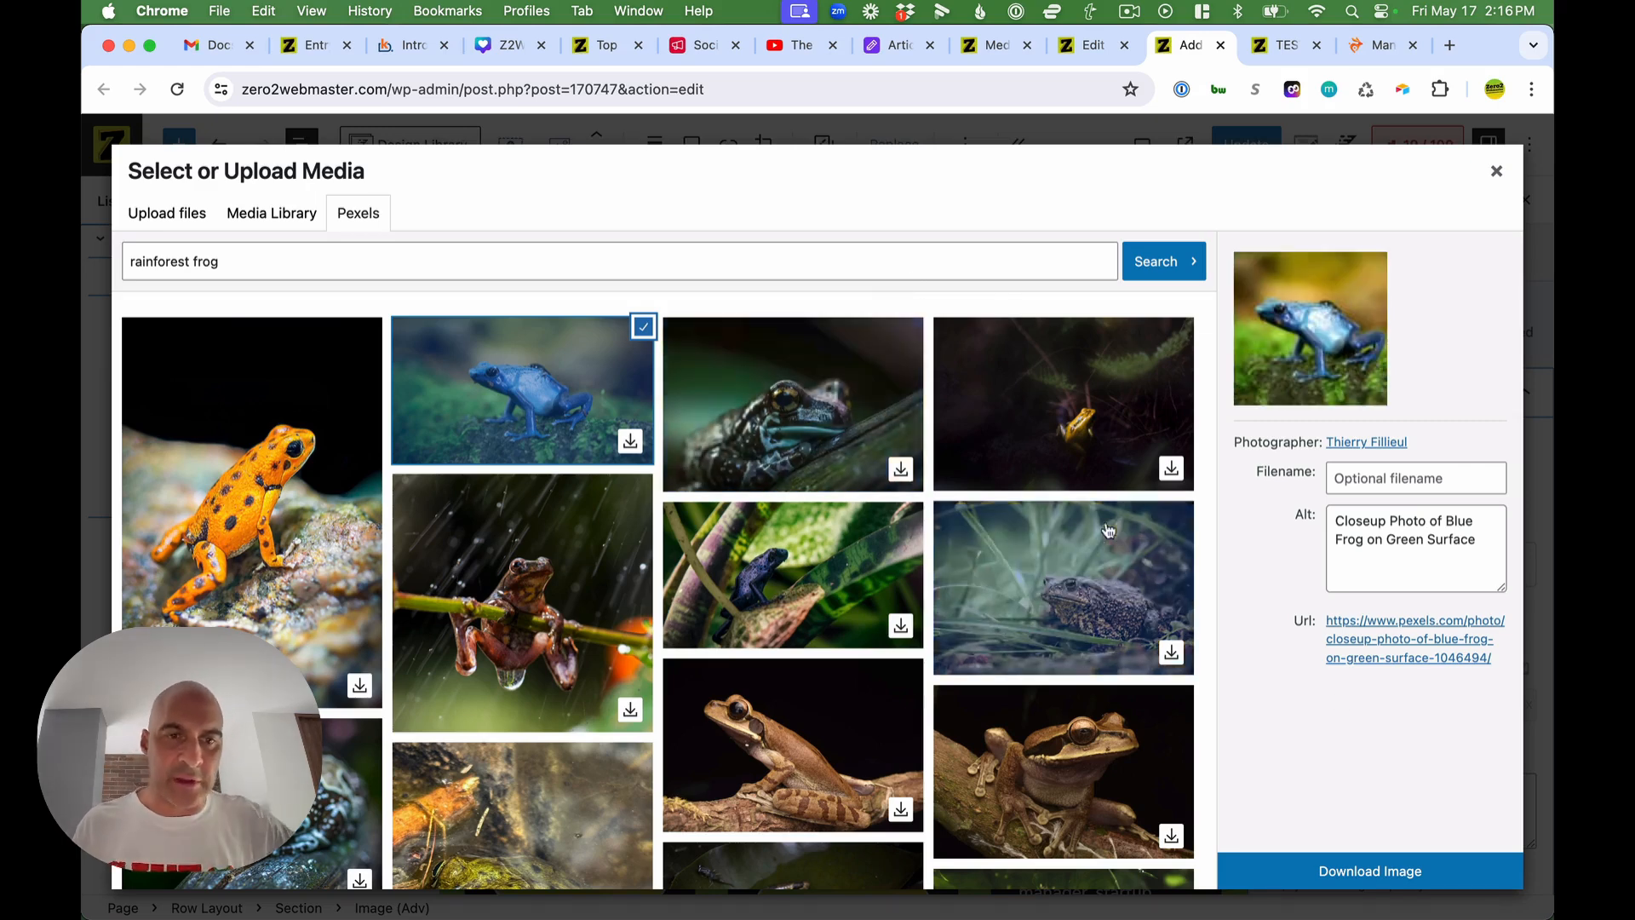
left_click(630, 442)
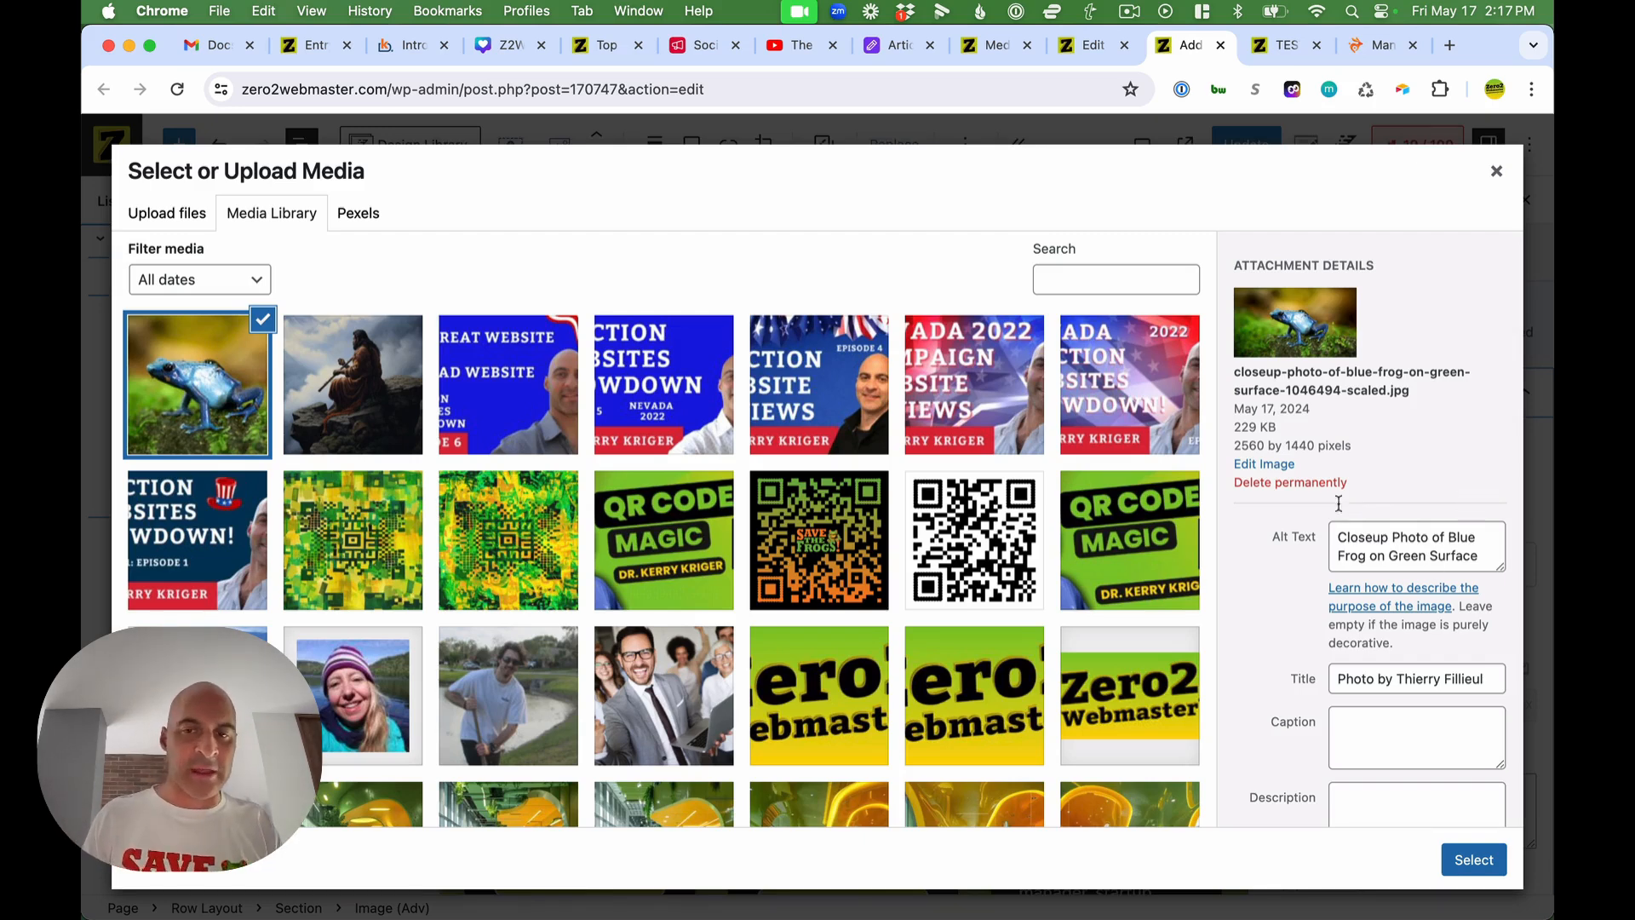
Permanently delete the downloaded blue frog photo from the Media Library and close the media picker.
left_click(1315, 484)
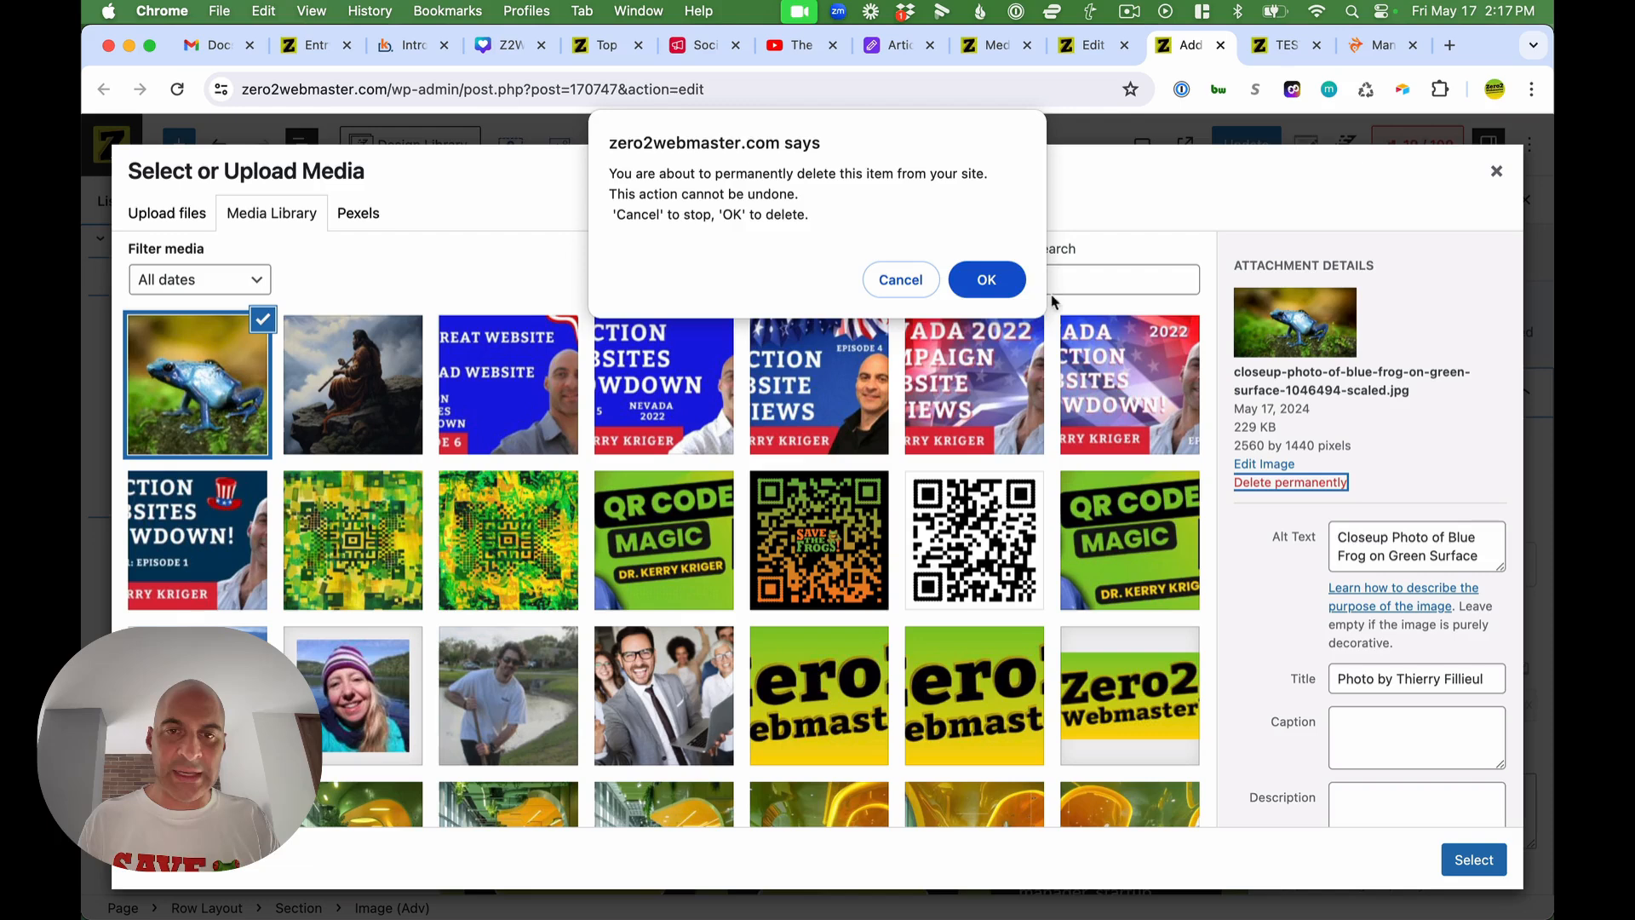
left_click(1000, 281)
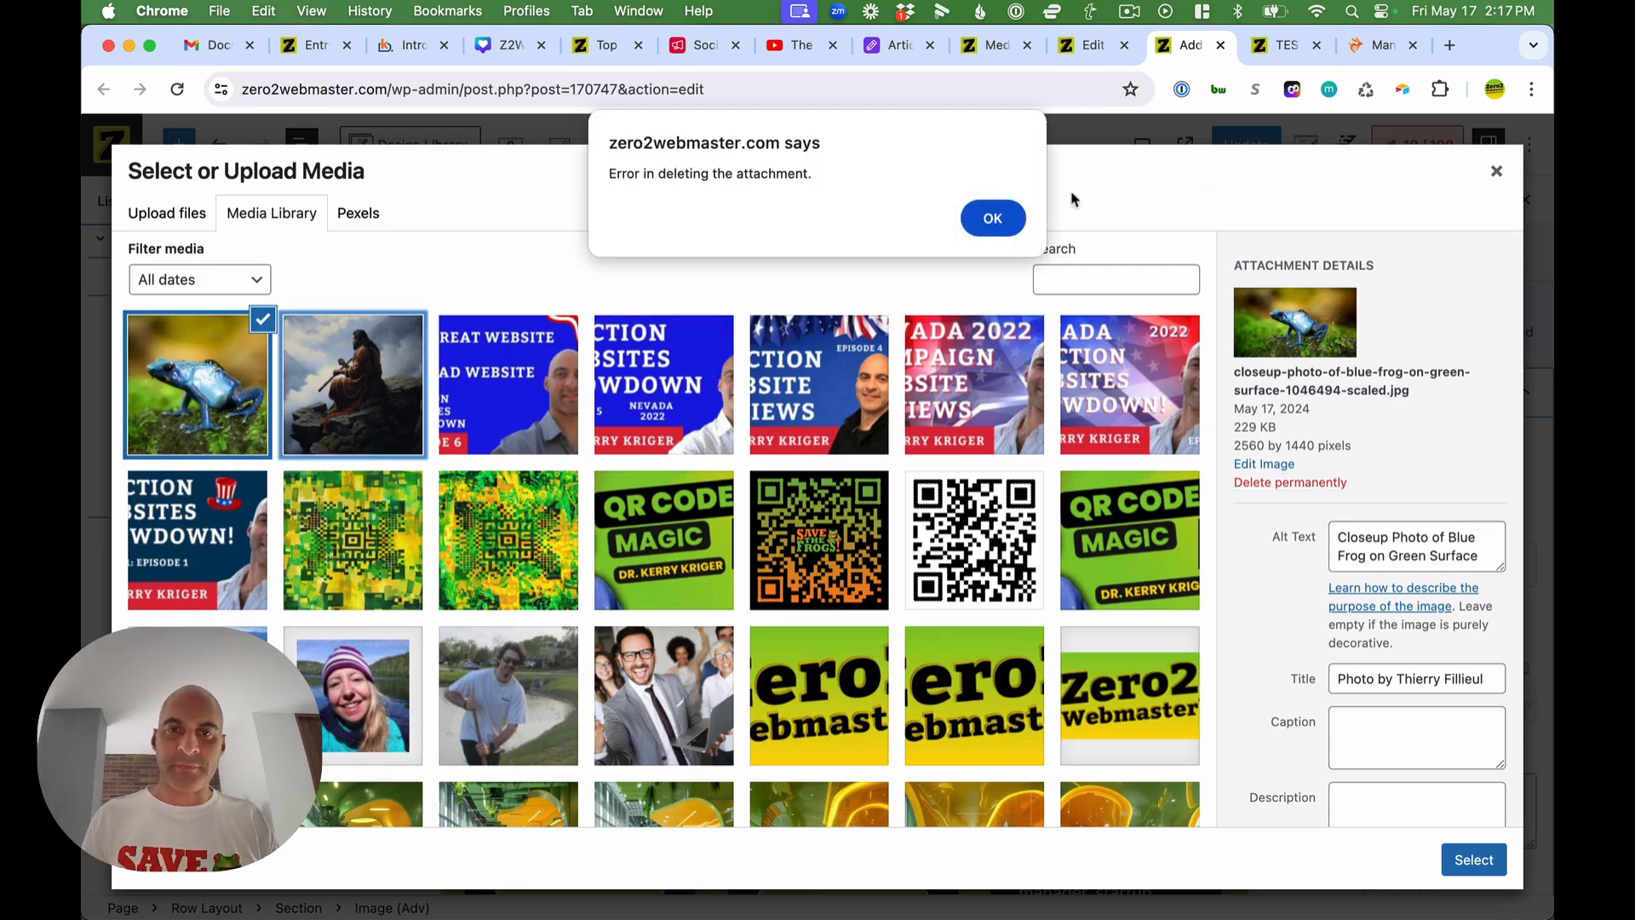
left_click(992, 221)
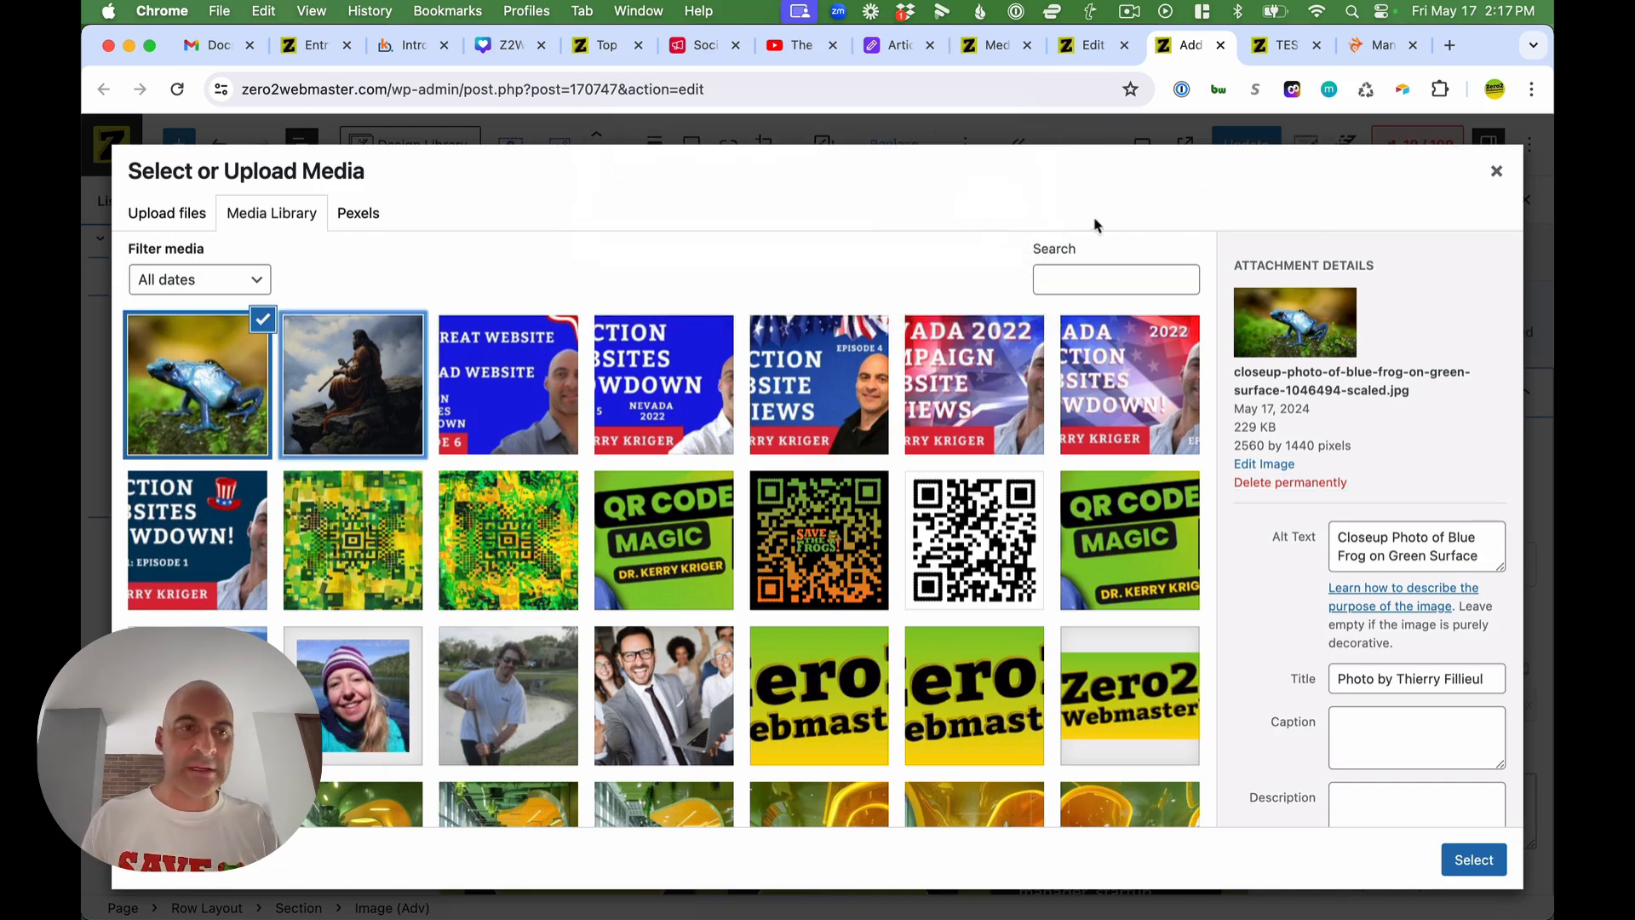
left_click(1496, 175)
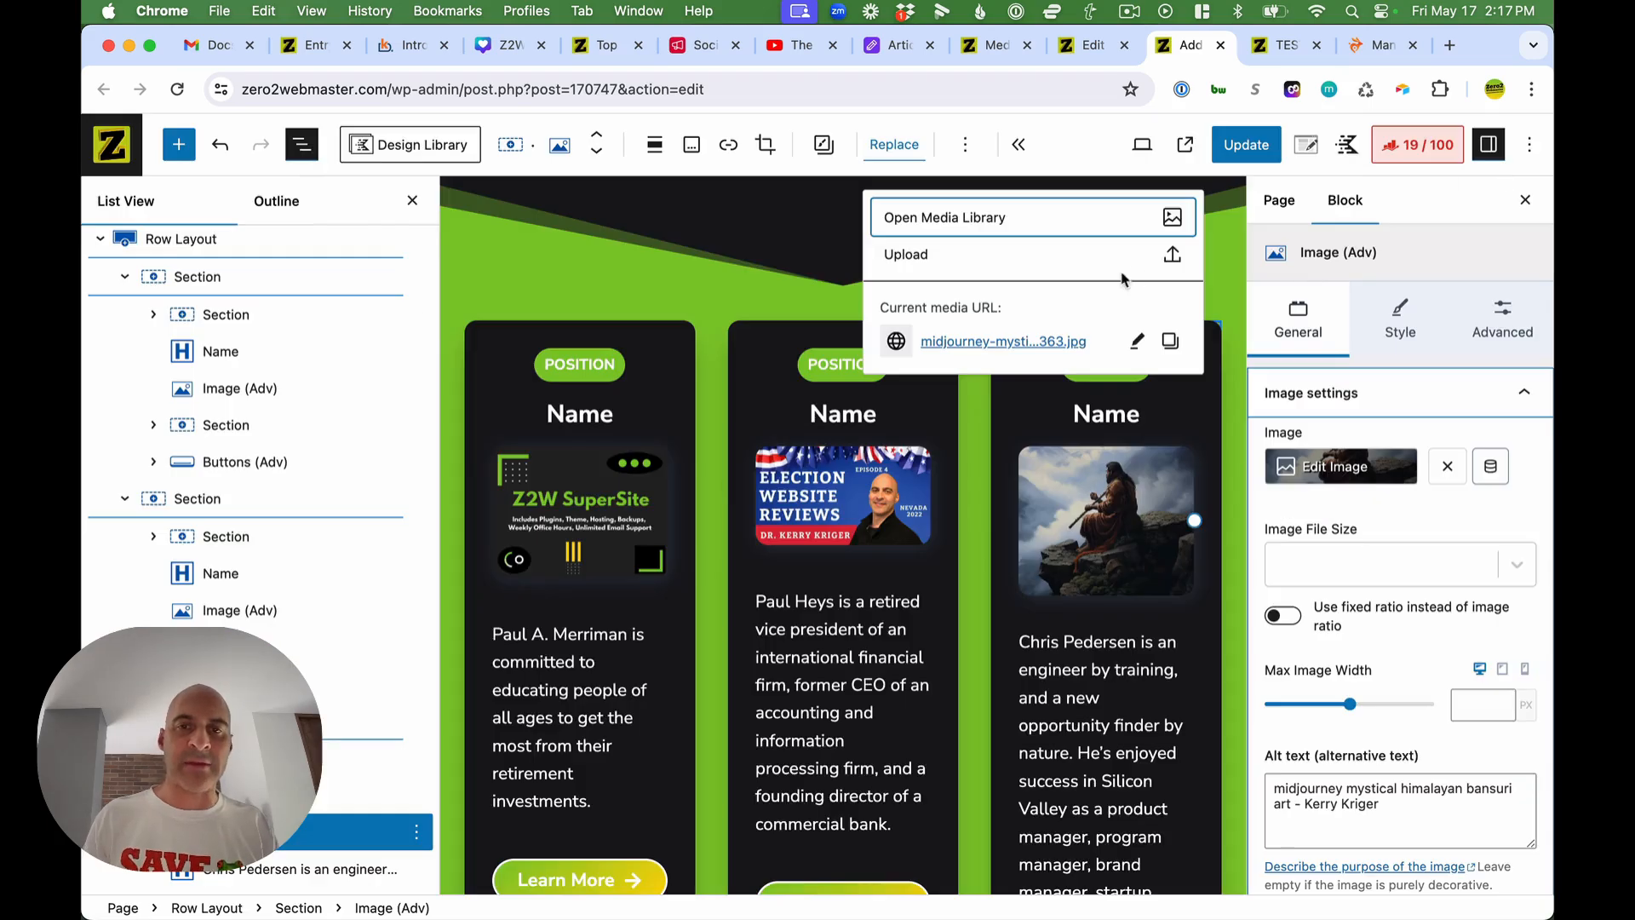
Reopen the Media Library from the third column's image to check for the deleted frog photo, and close it without replacing the image.
left_click(1096, 517)
left_click(894, 145)
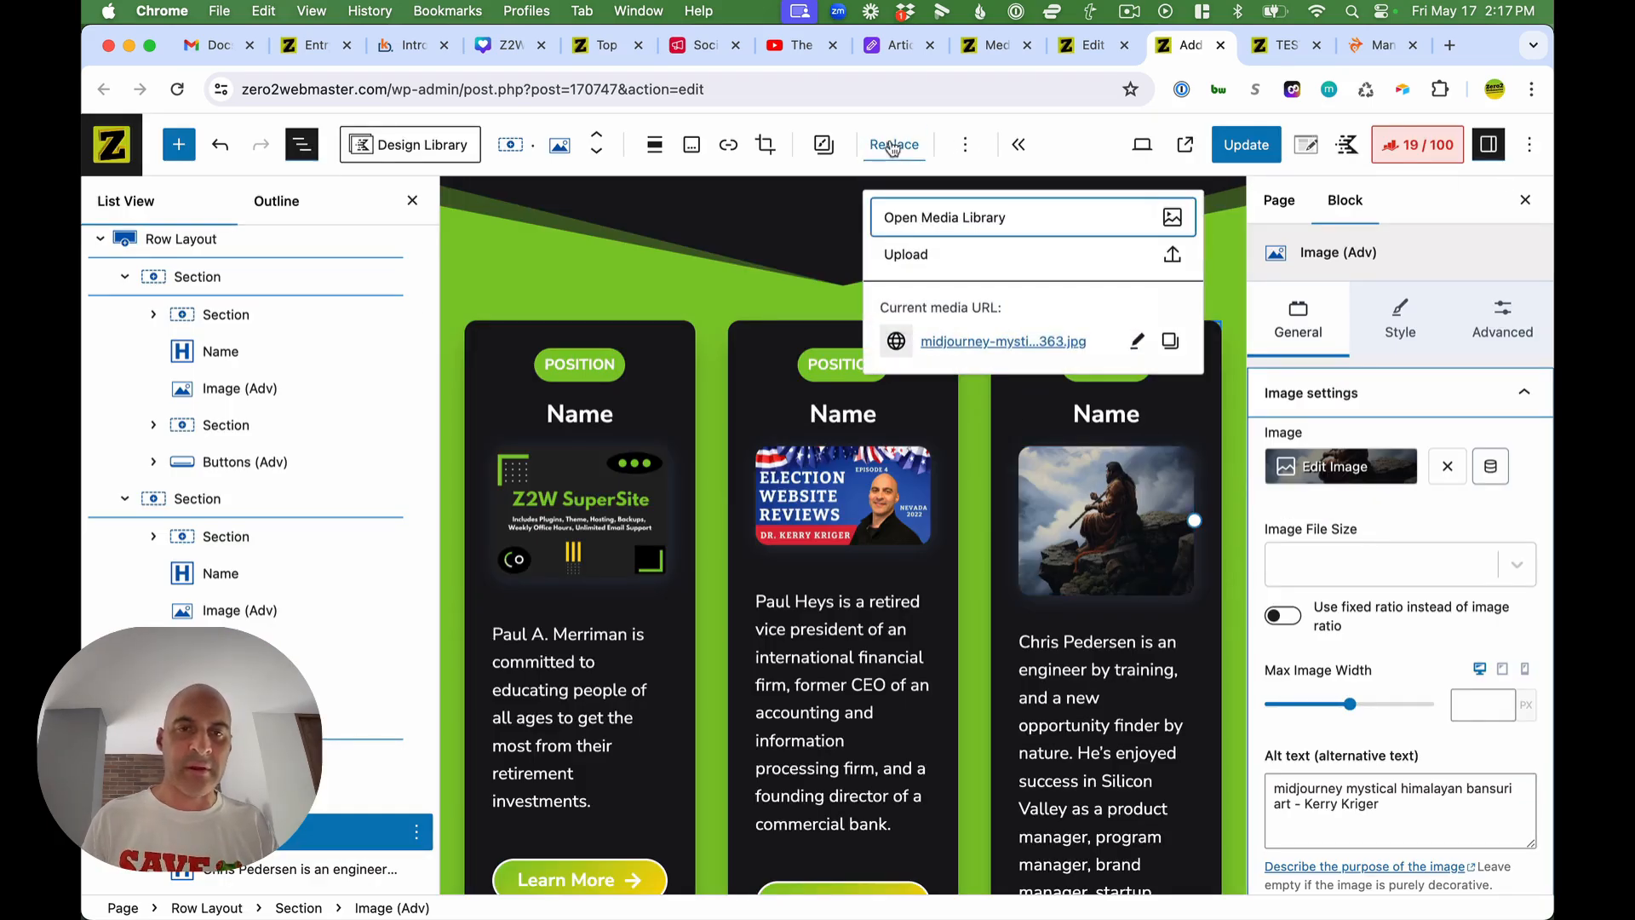
left_click(962, 221)
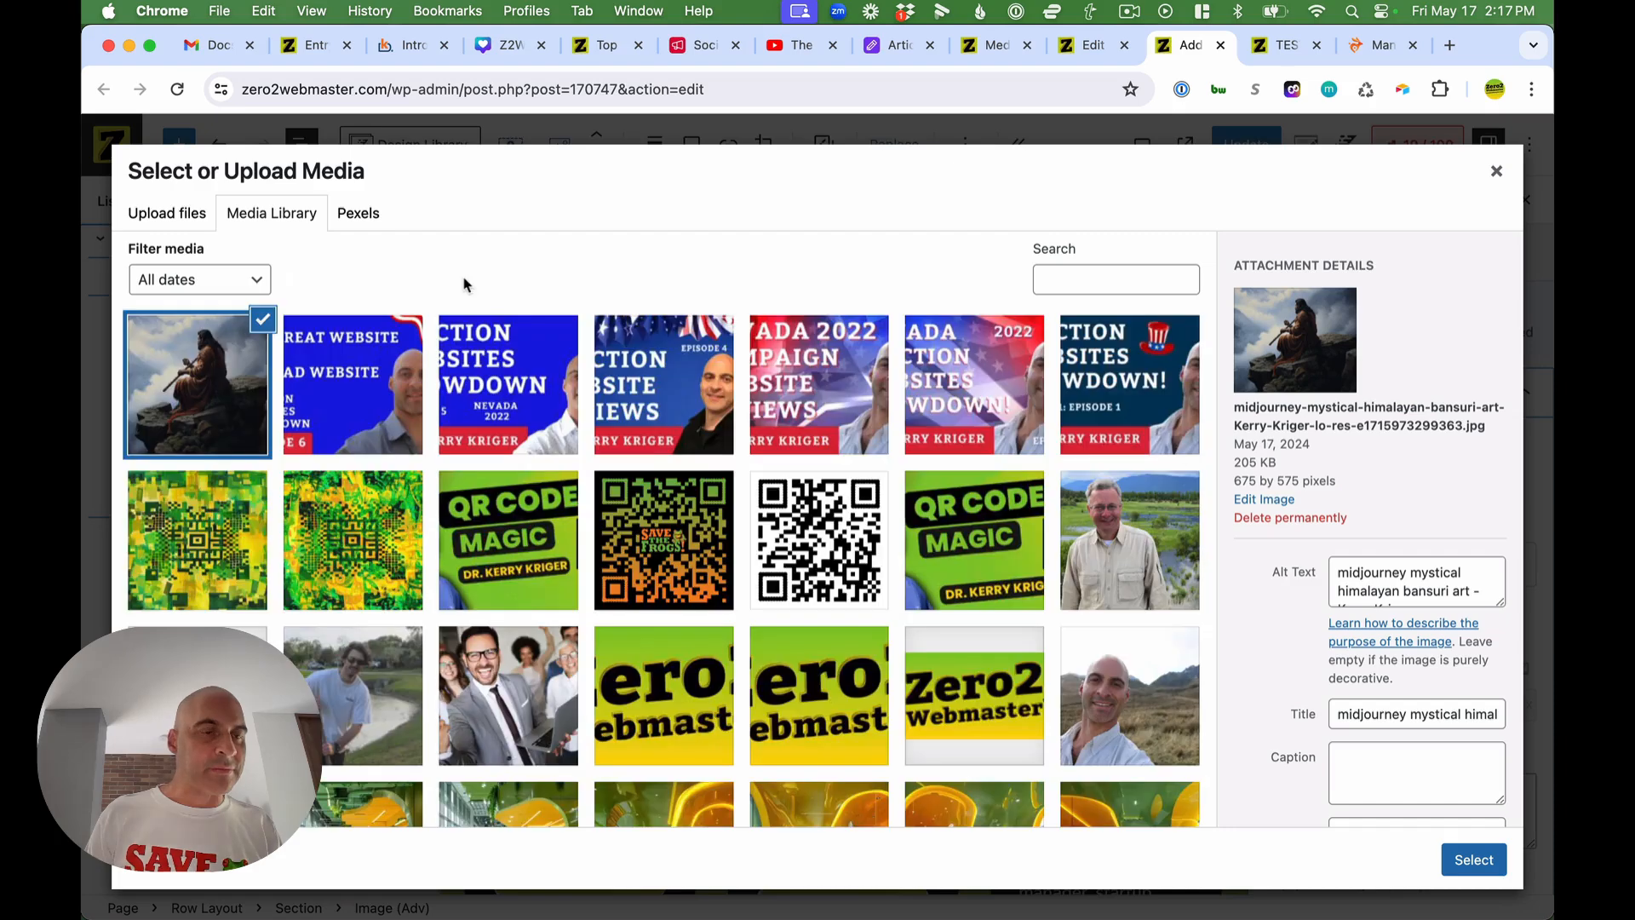
left_click(1496, 171)
left_click(734, 276)
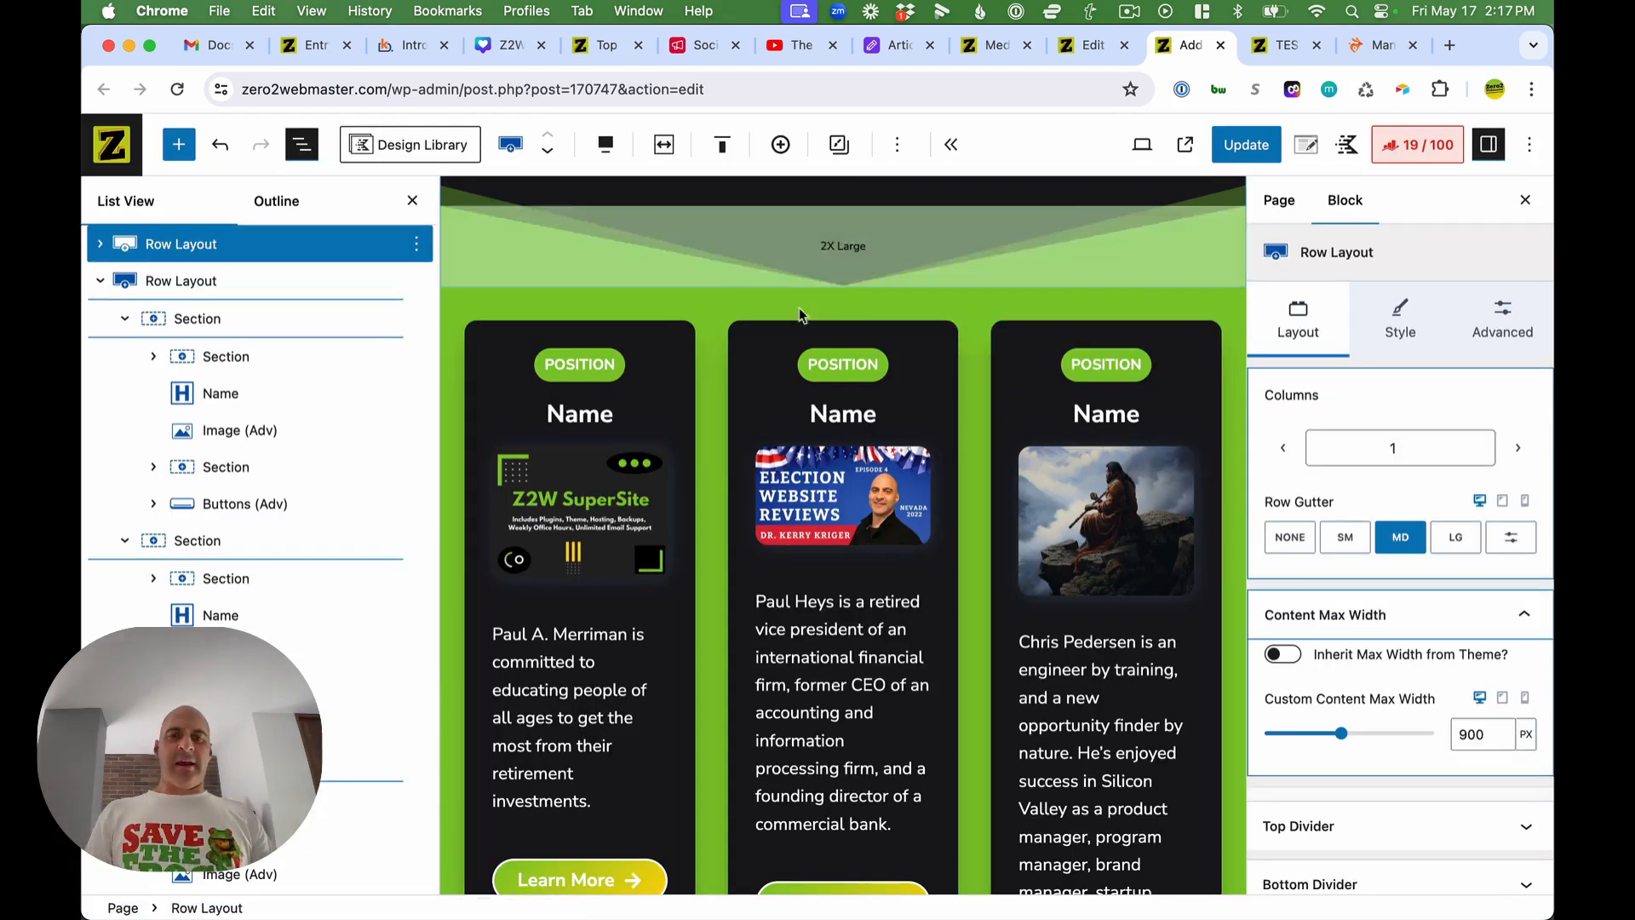
scroll(871, 339, "up", 3)
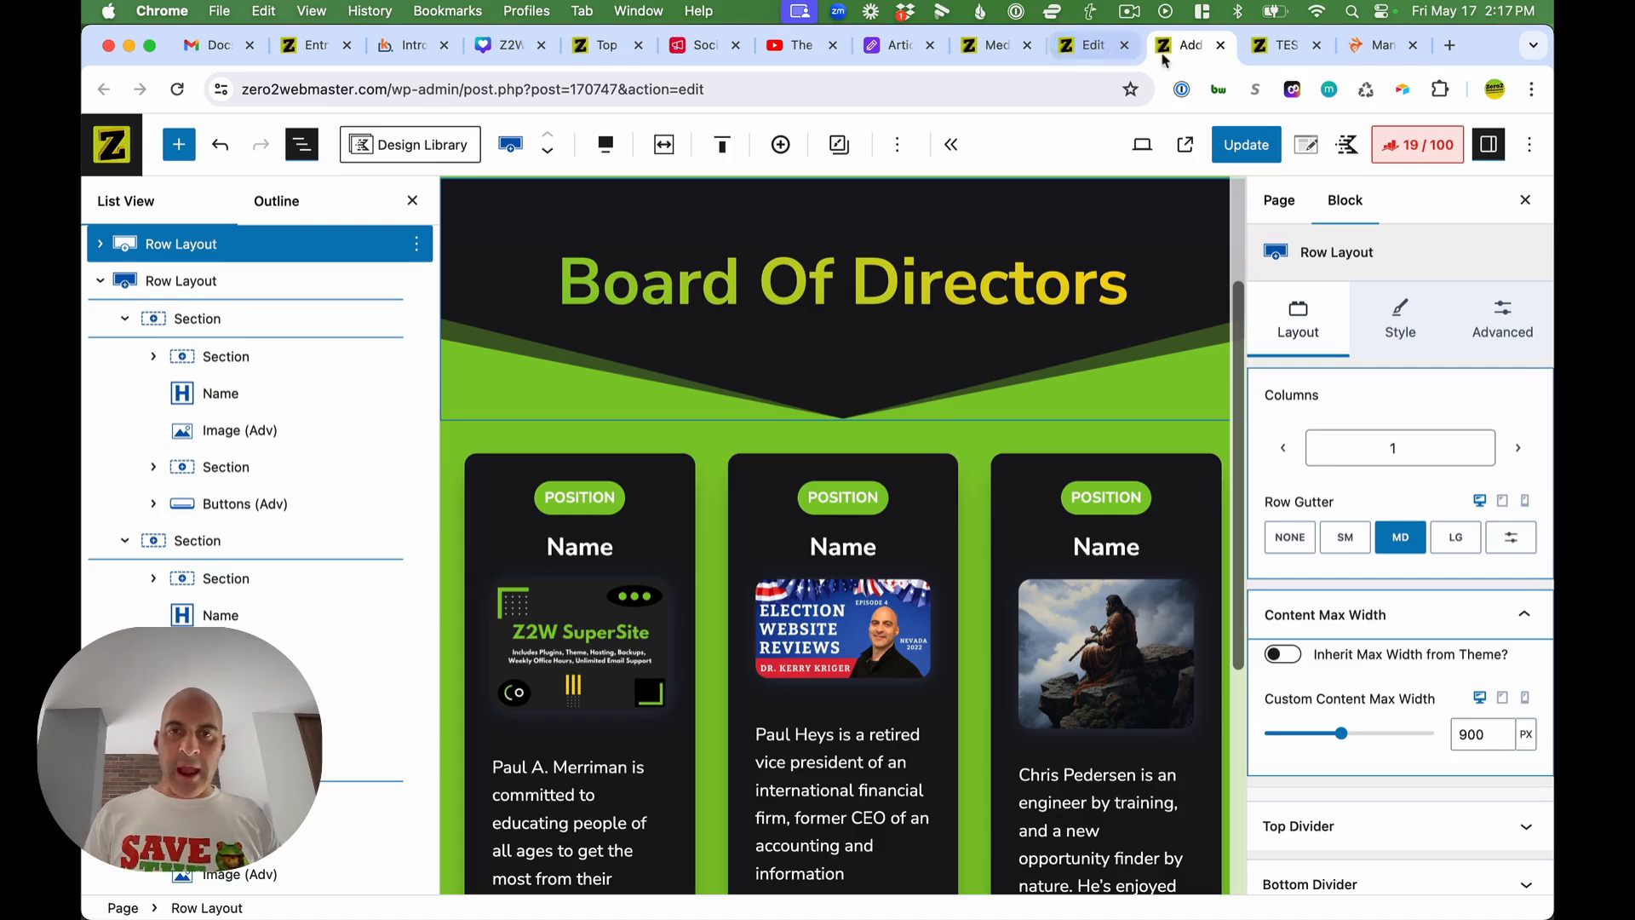
Close the Home page's editor tab and return to the Board of Directors page editor.
left_click(992, 48)
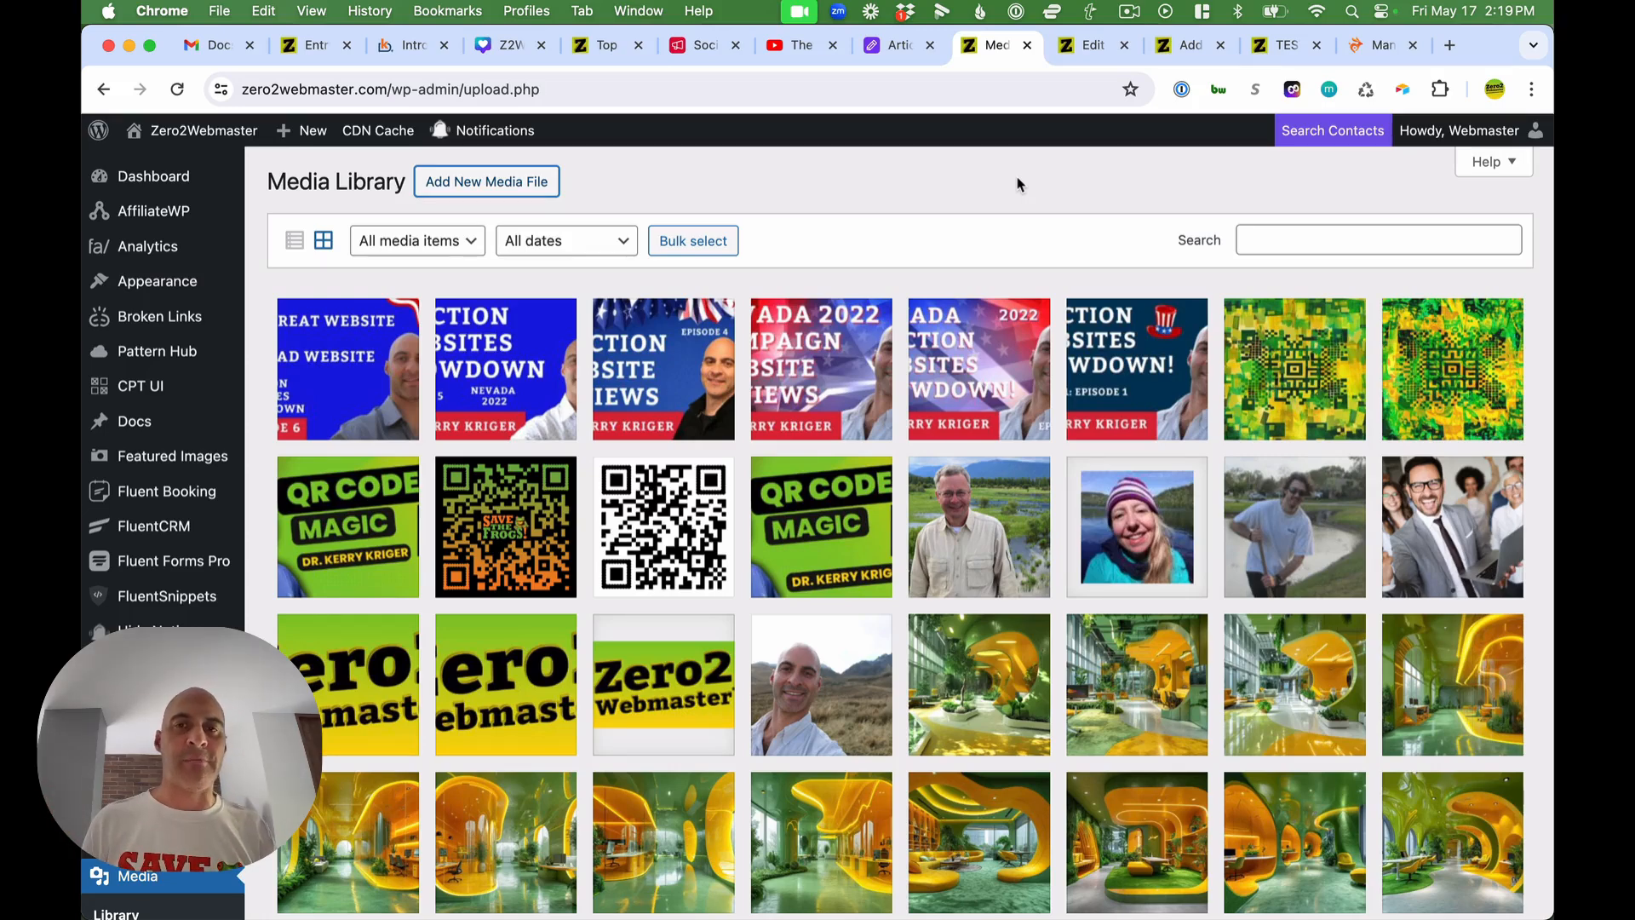
left_click(1090, 45)
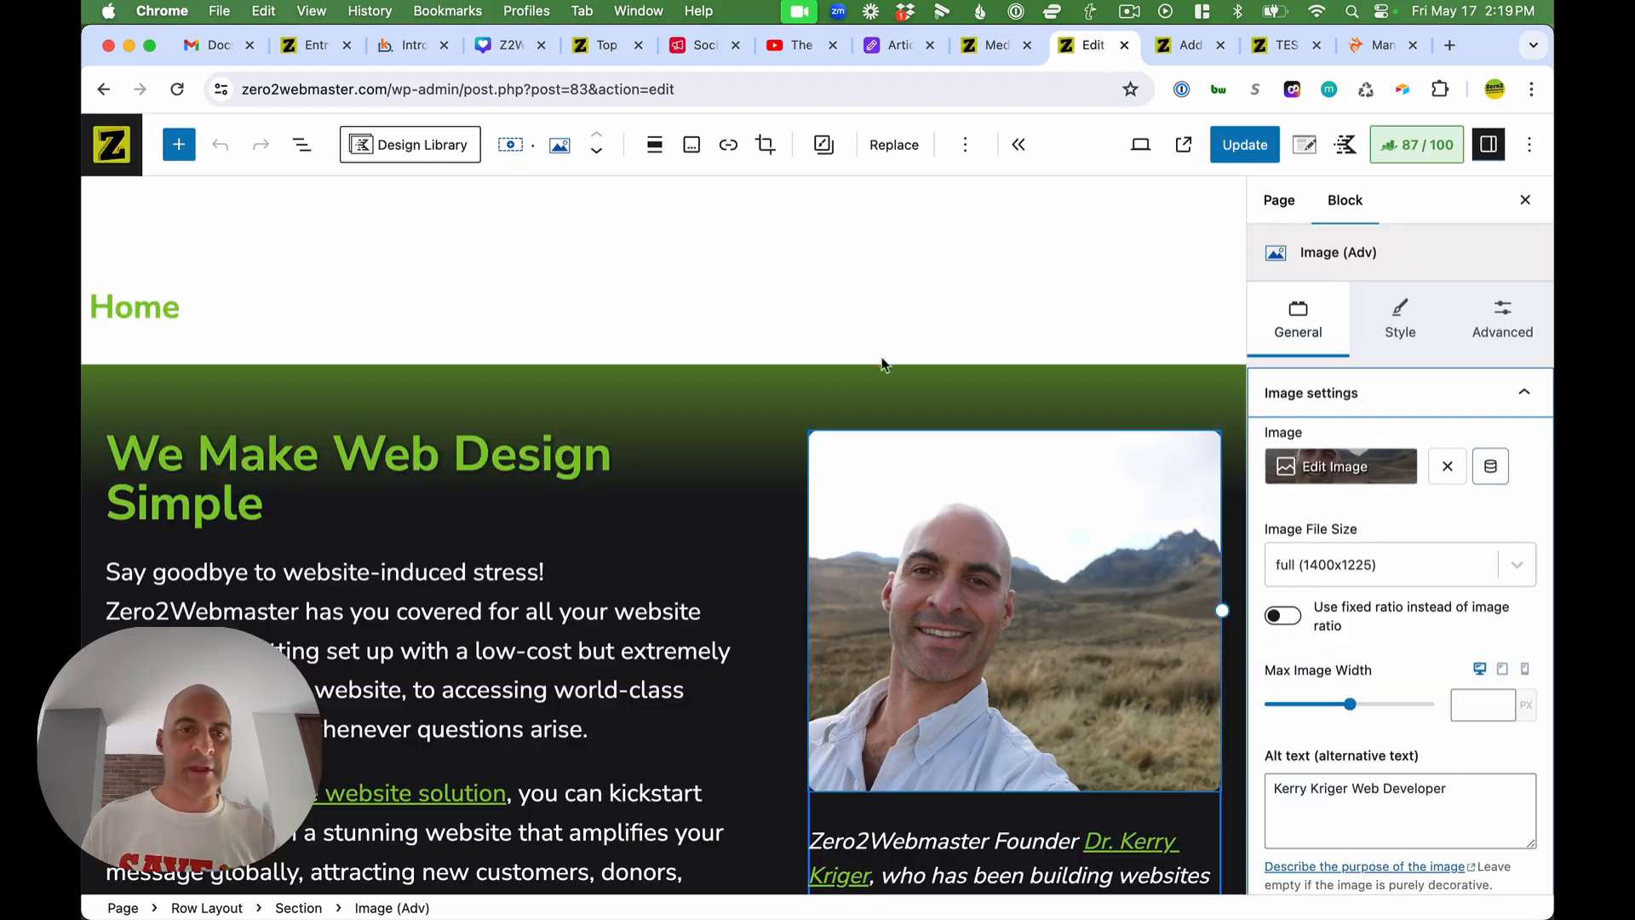
left_click(1124, 45)
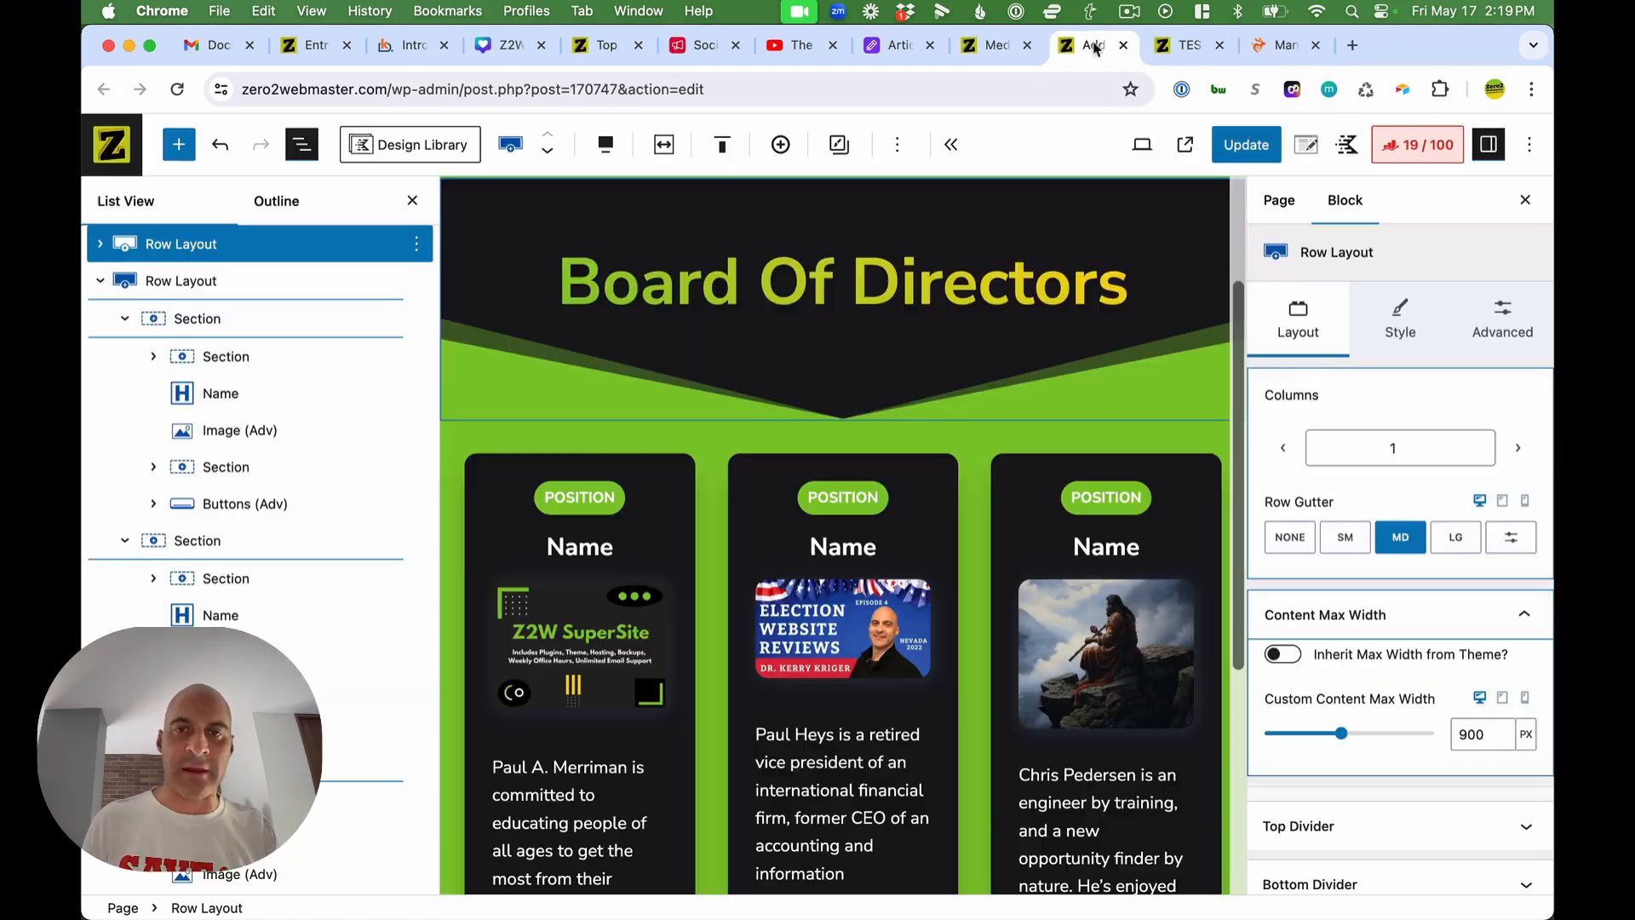
Add an empty YouTube embed block directly before the Election Website Reviews image in the second column.
scroll(839, 364, "down", 6)
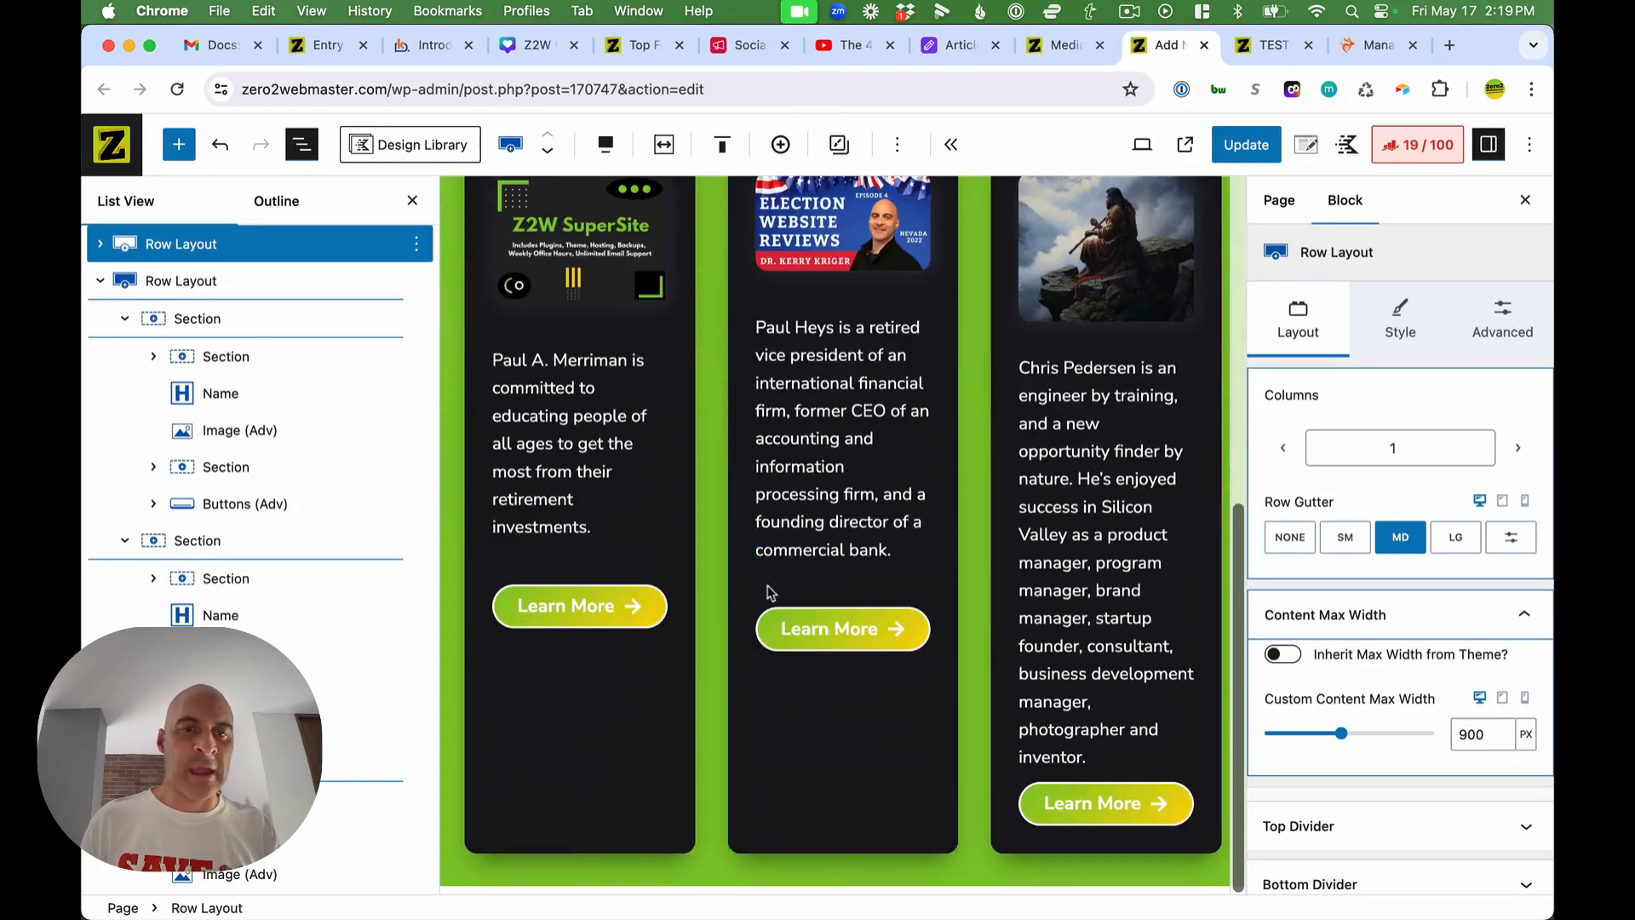
scroll(980, 428, "up", 4)
left_click(814, 464)
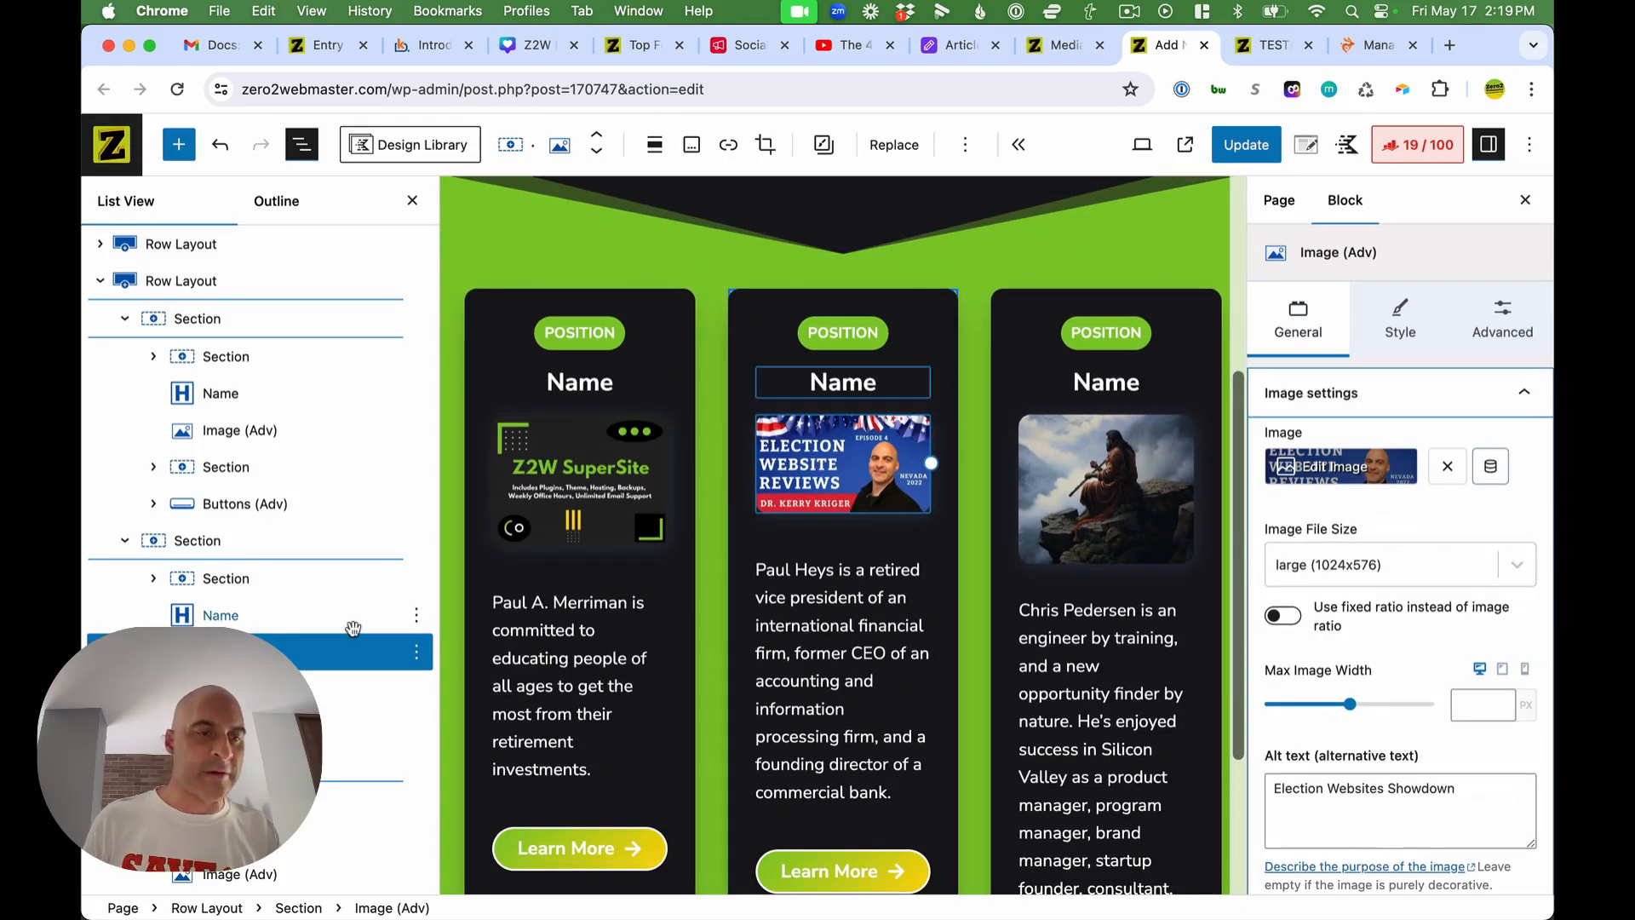
left_click(417, 652)
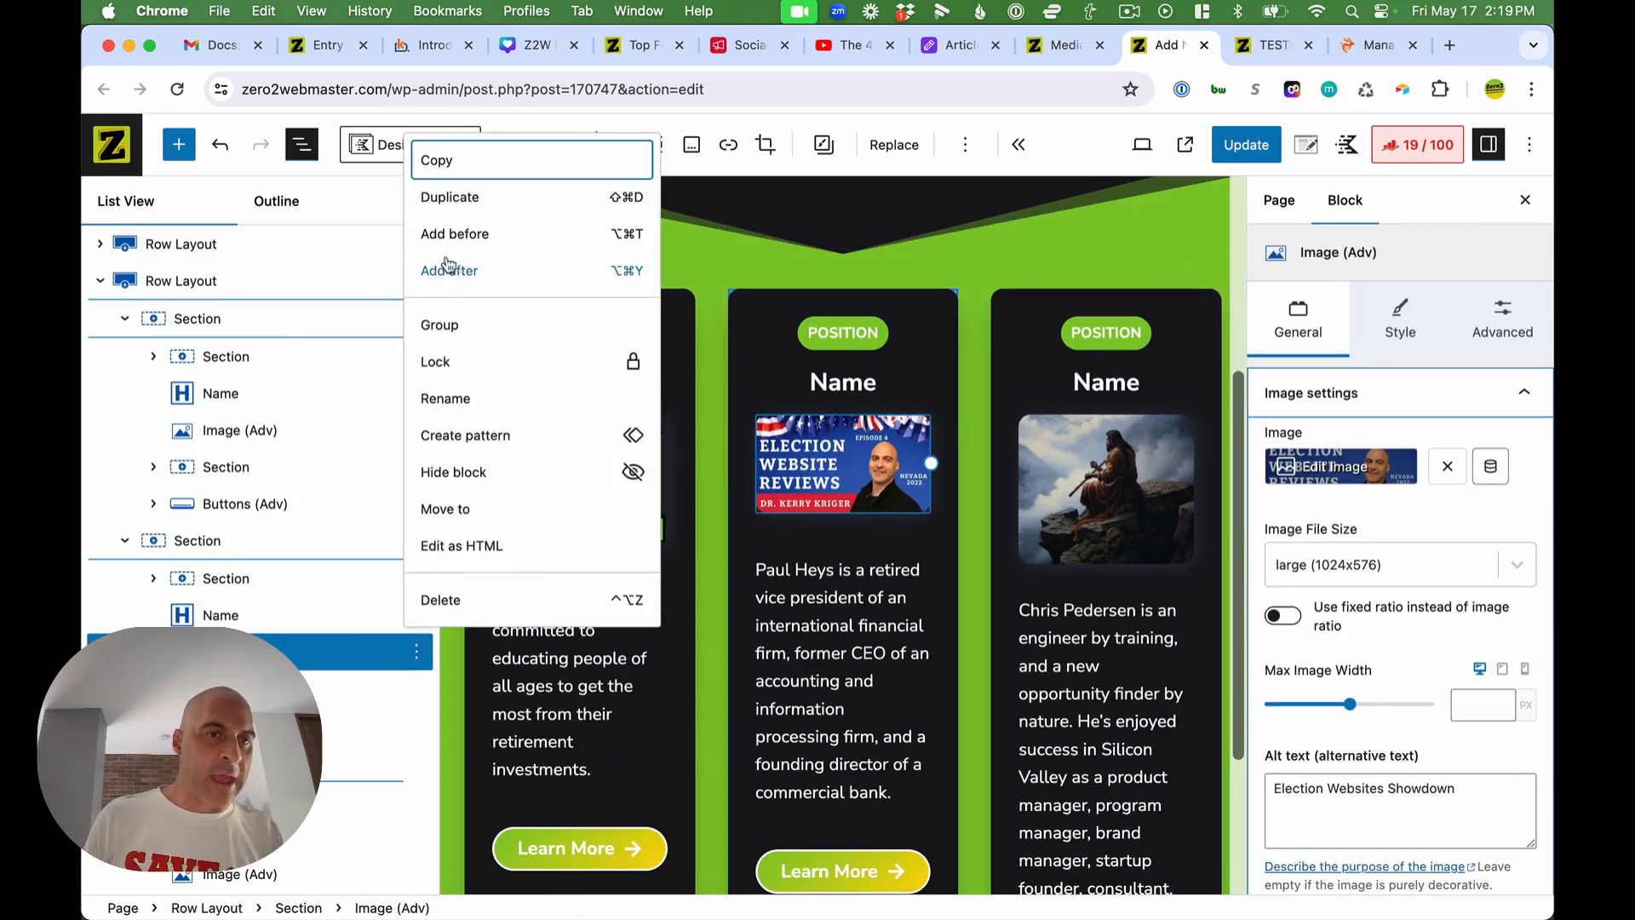
left_click(441, 229)
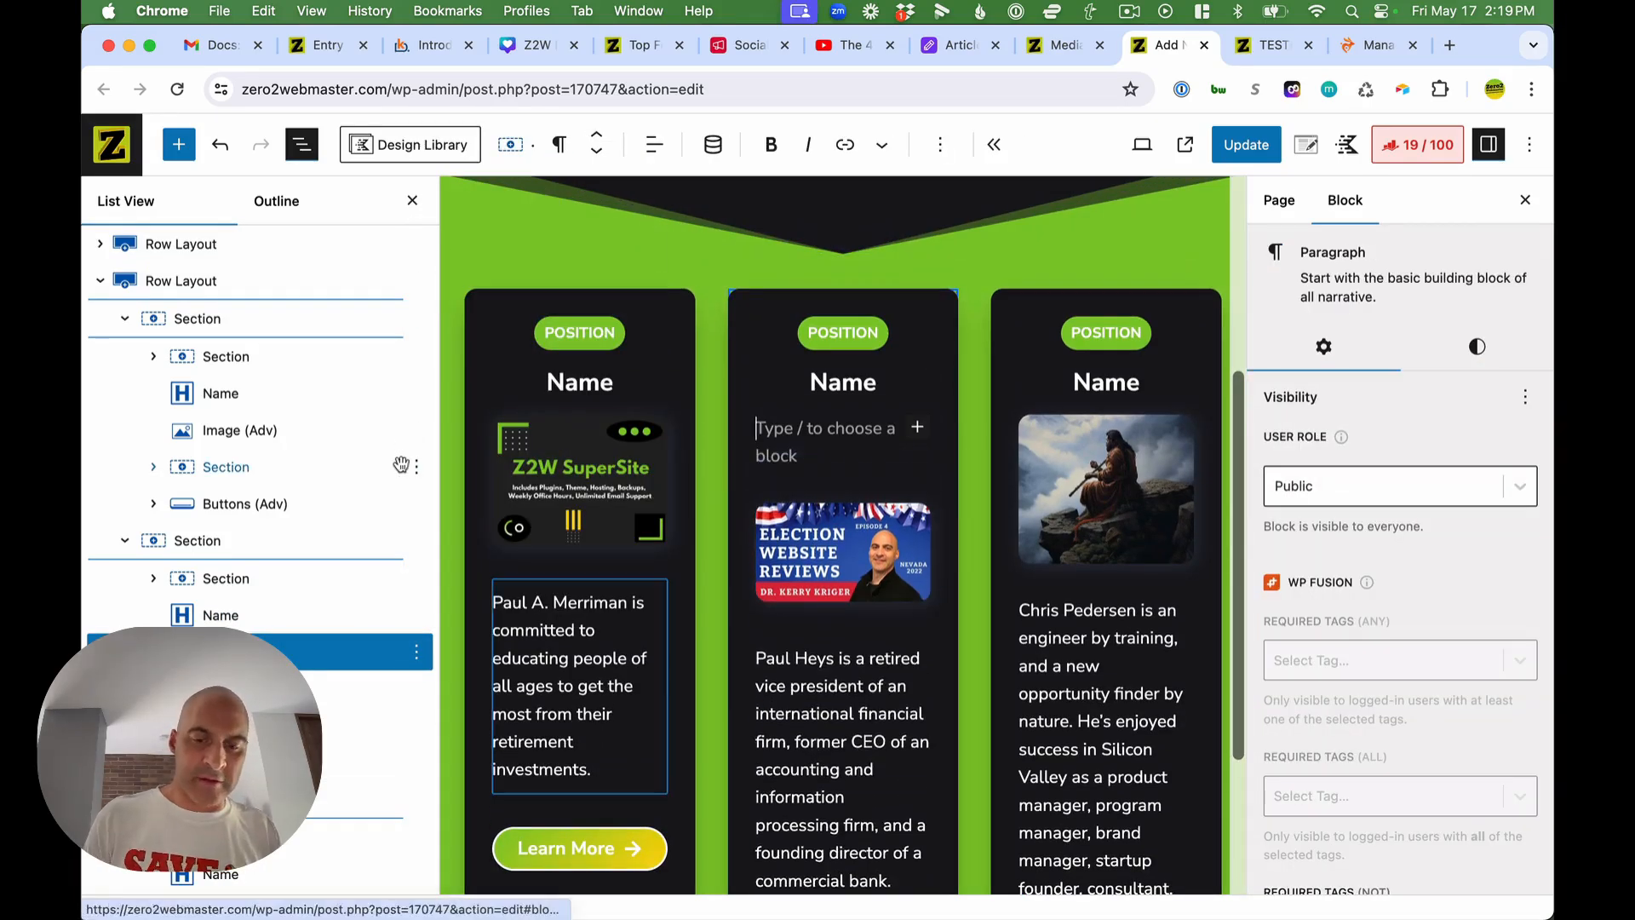
type("/yo")
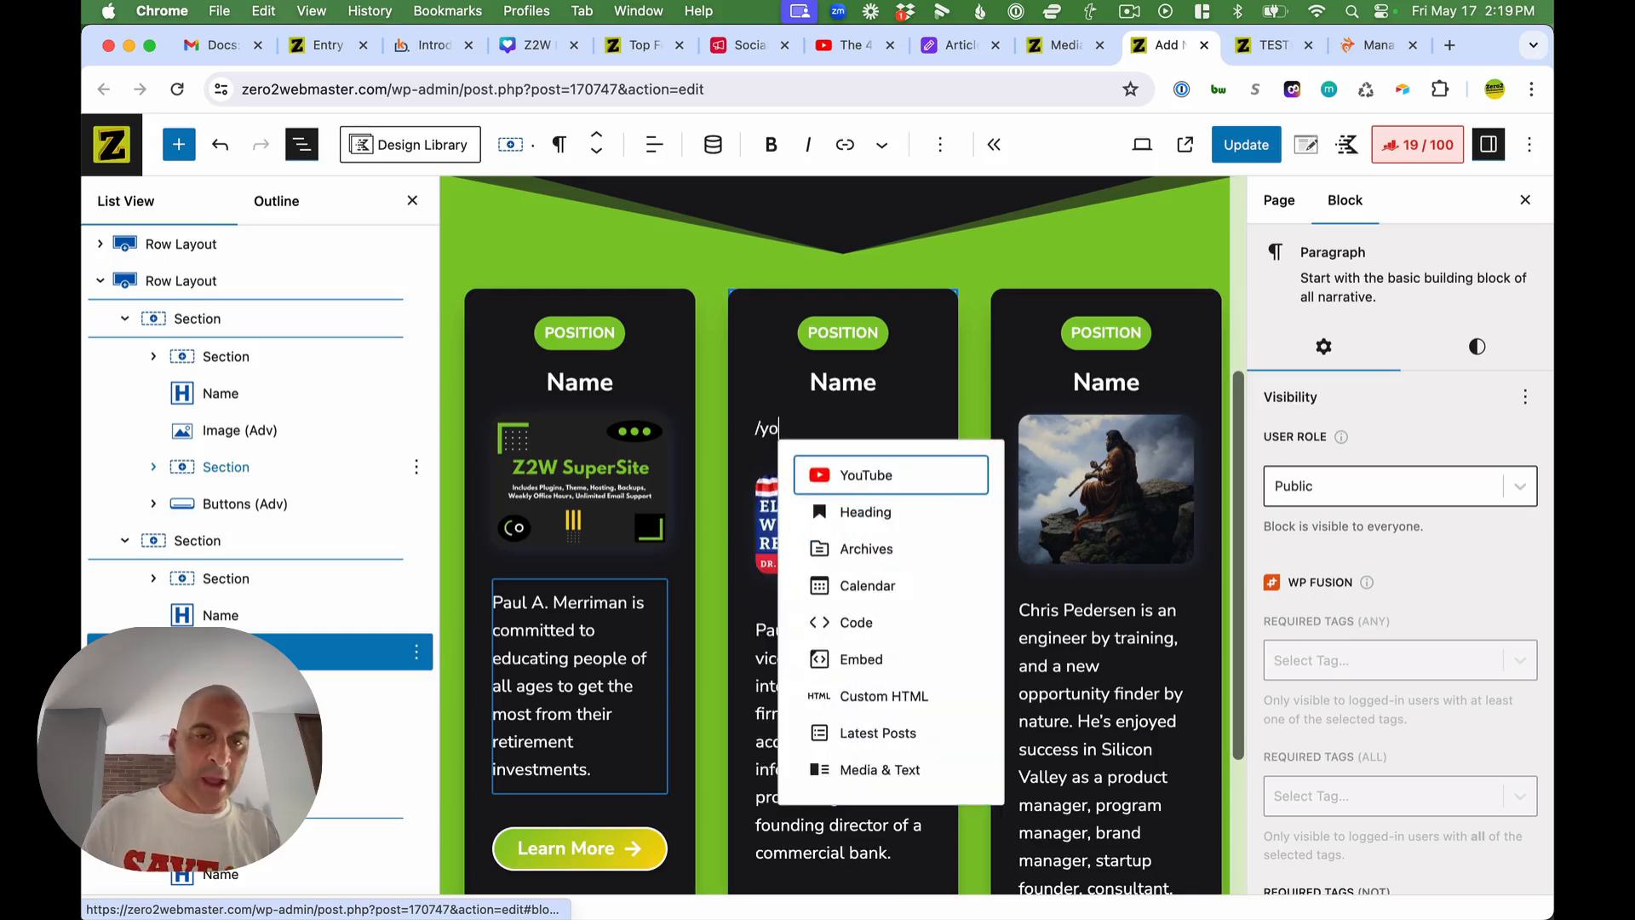
left_click(860, 476)
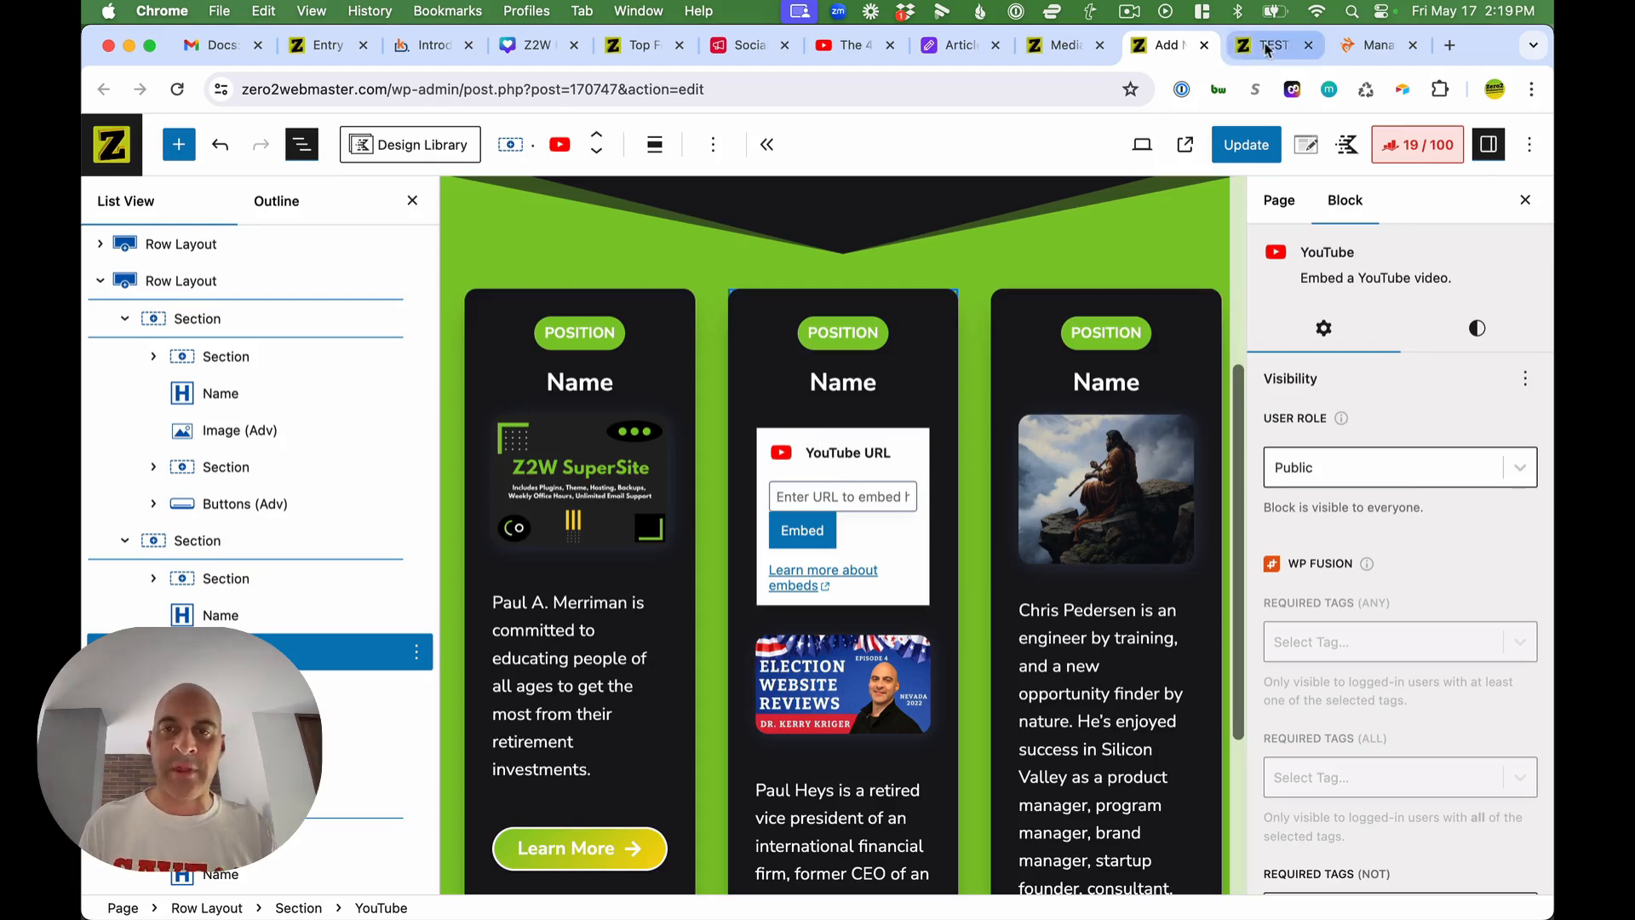
Switch to the Bunny storage File Manager, view the bunny.net homepage in a new tab and close that tab.
left_click(1064, 45)
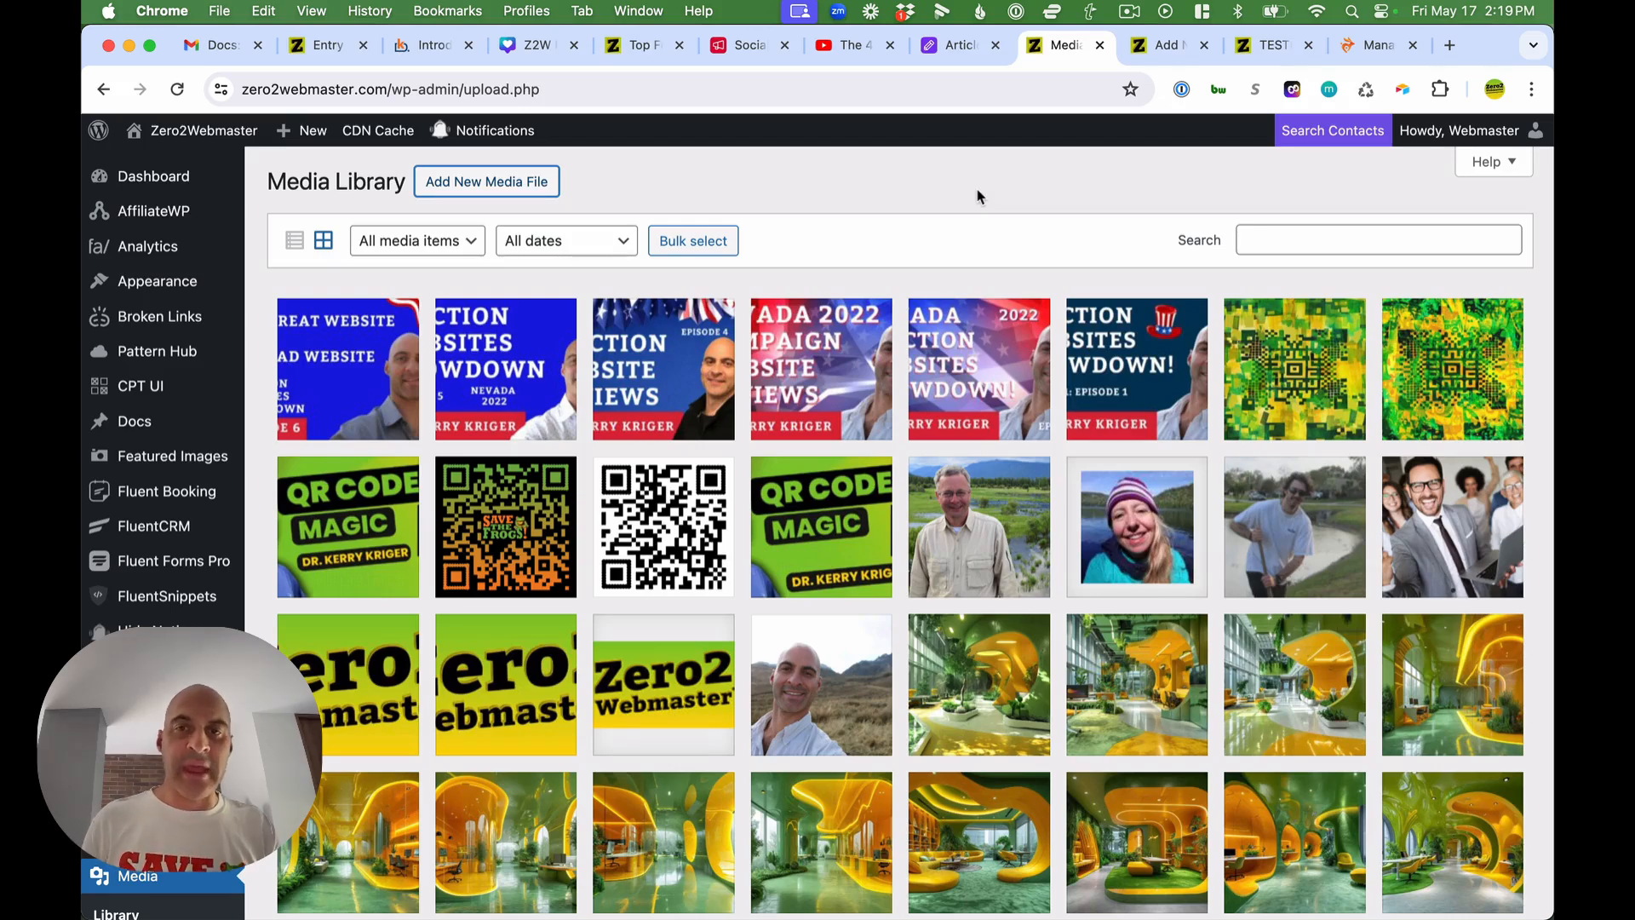
left_click(1372, 49)
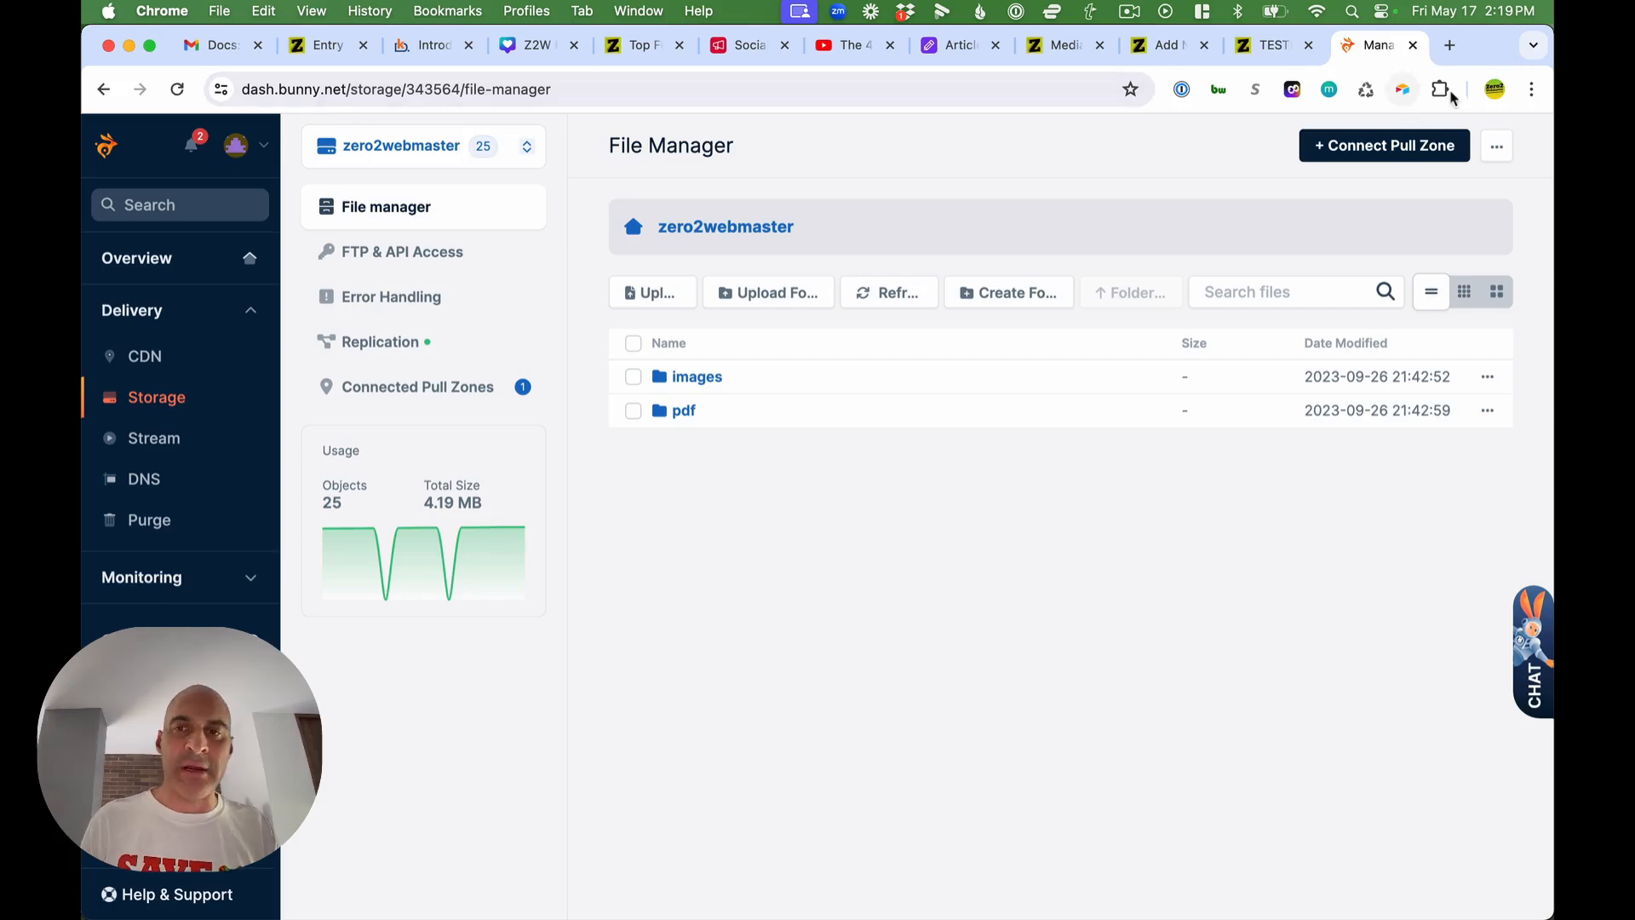
left_click(1450, 45)
type("b")
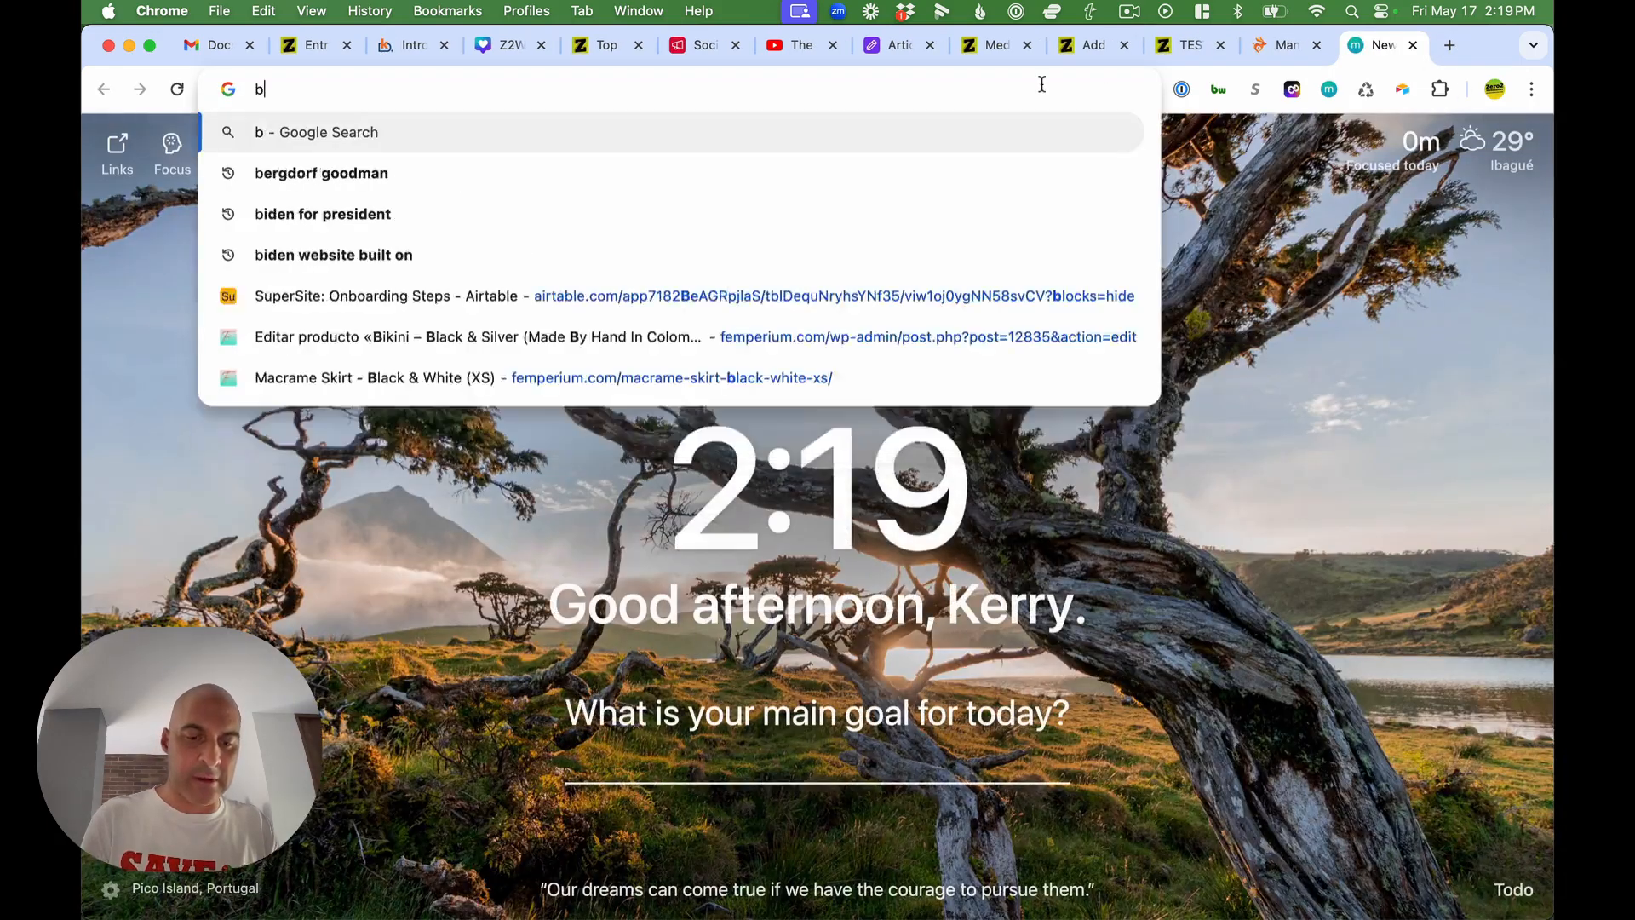
type("unny.net")
key("Return")
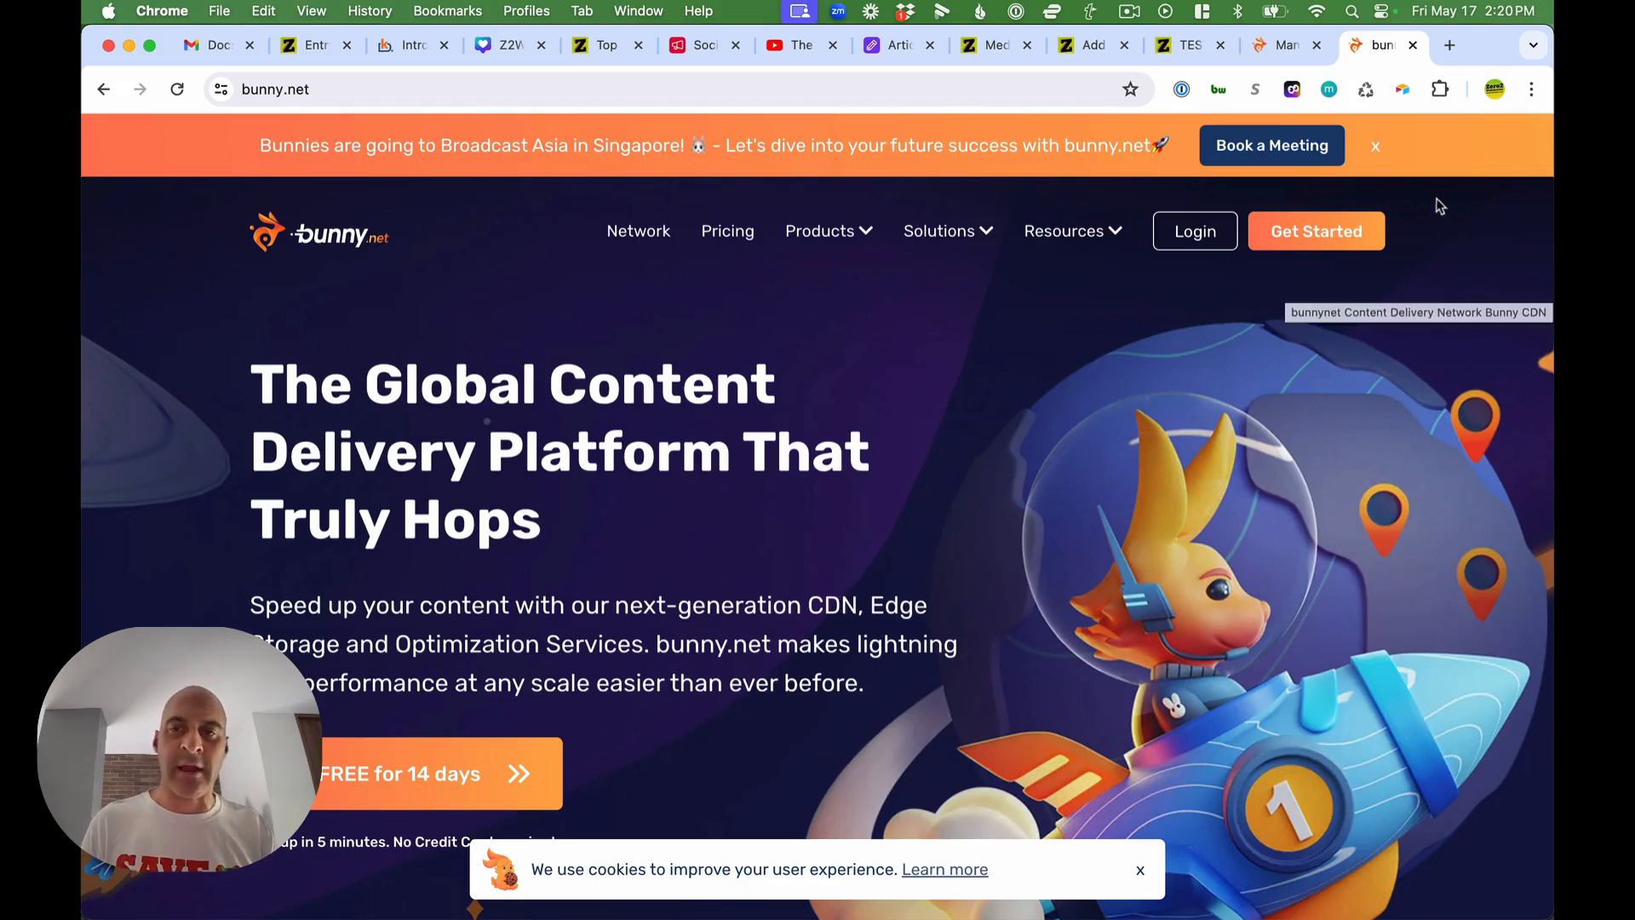
left_click(1413, 47)
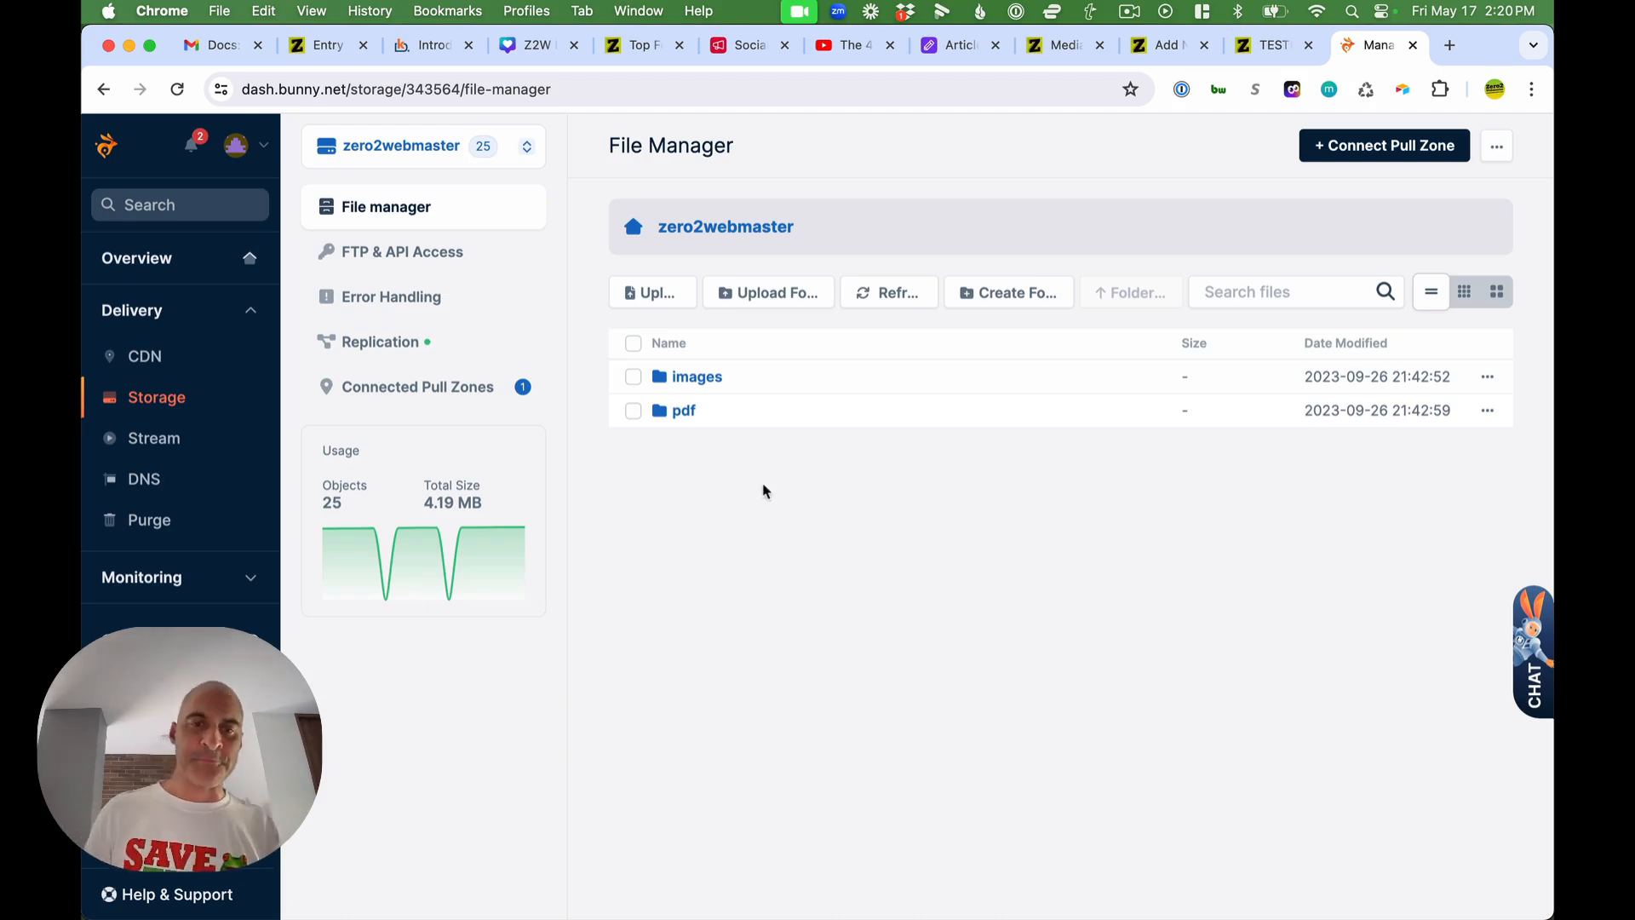
Look inside the pdf folder of the zero2webmaster storage zone, return to its root and open the images folder.
left_click(685, 411)
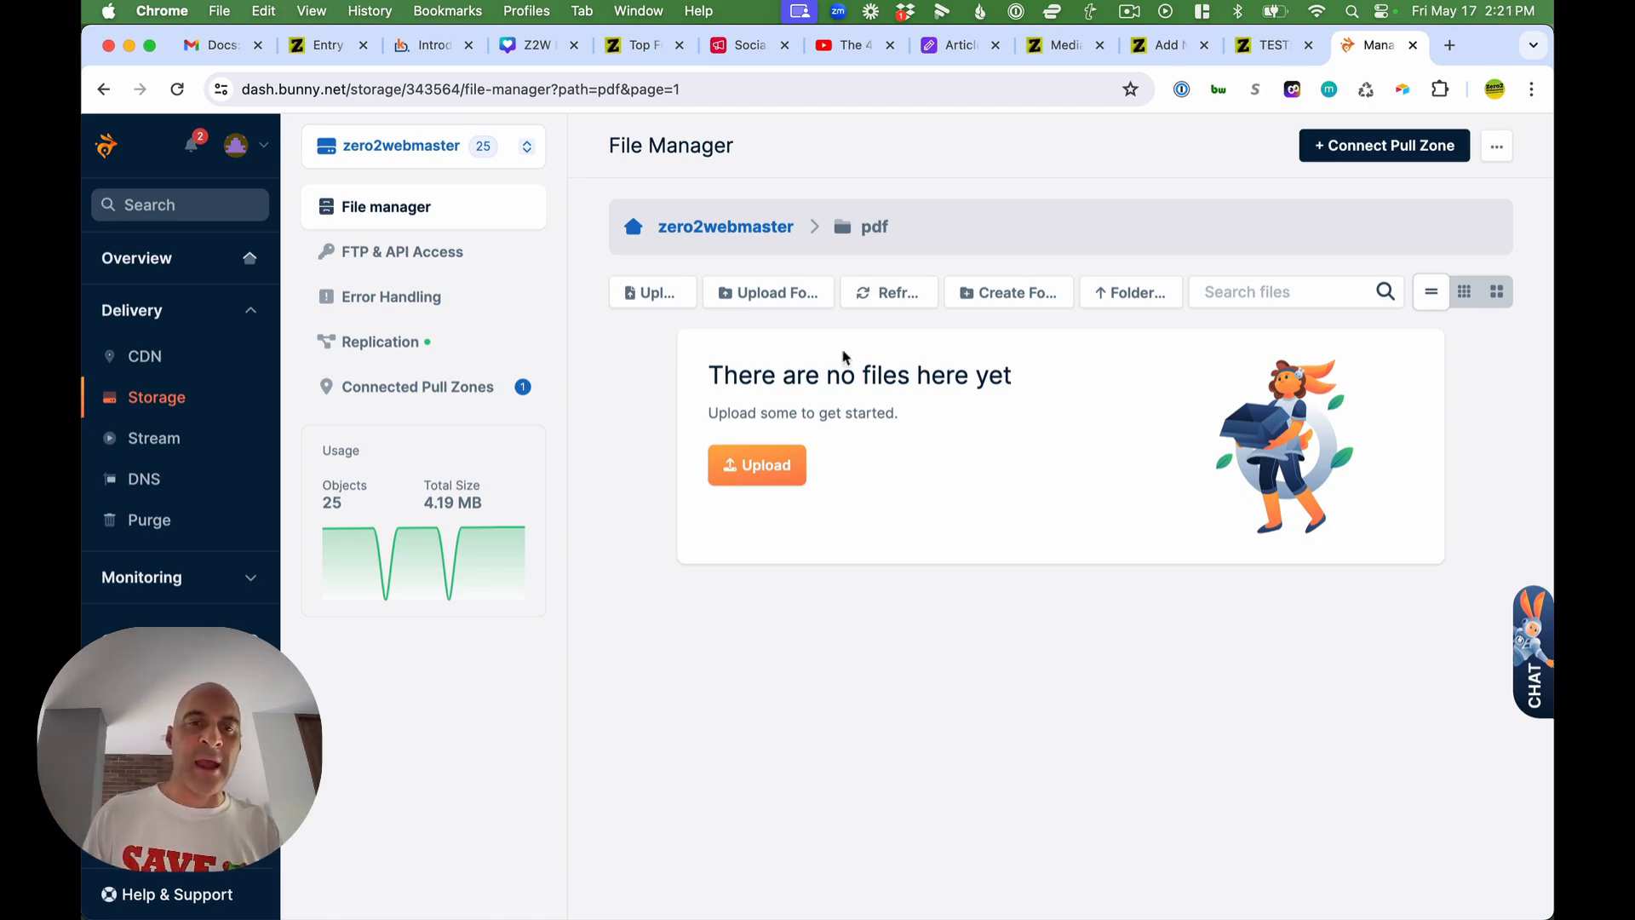
left_click(700, 227)
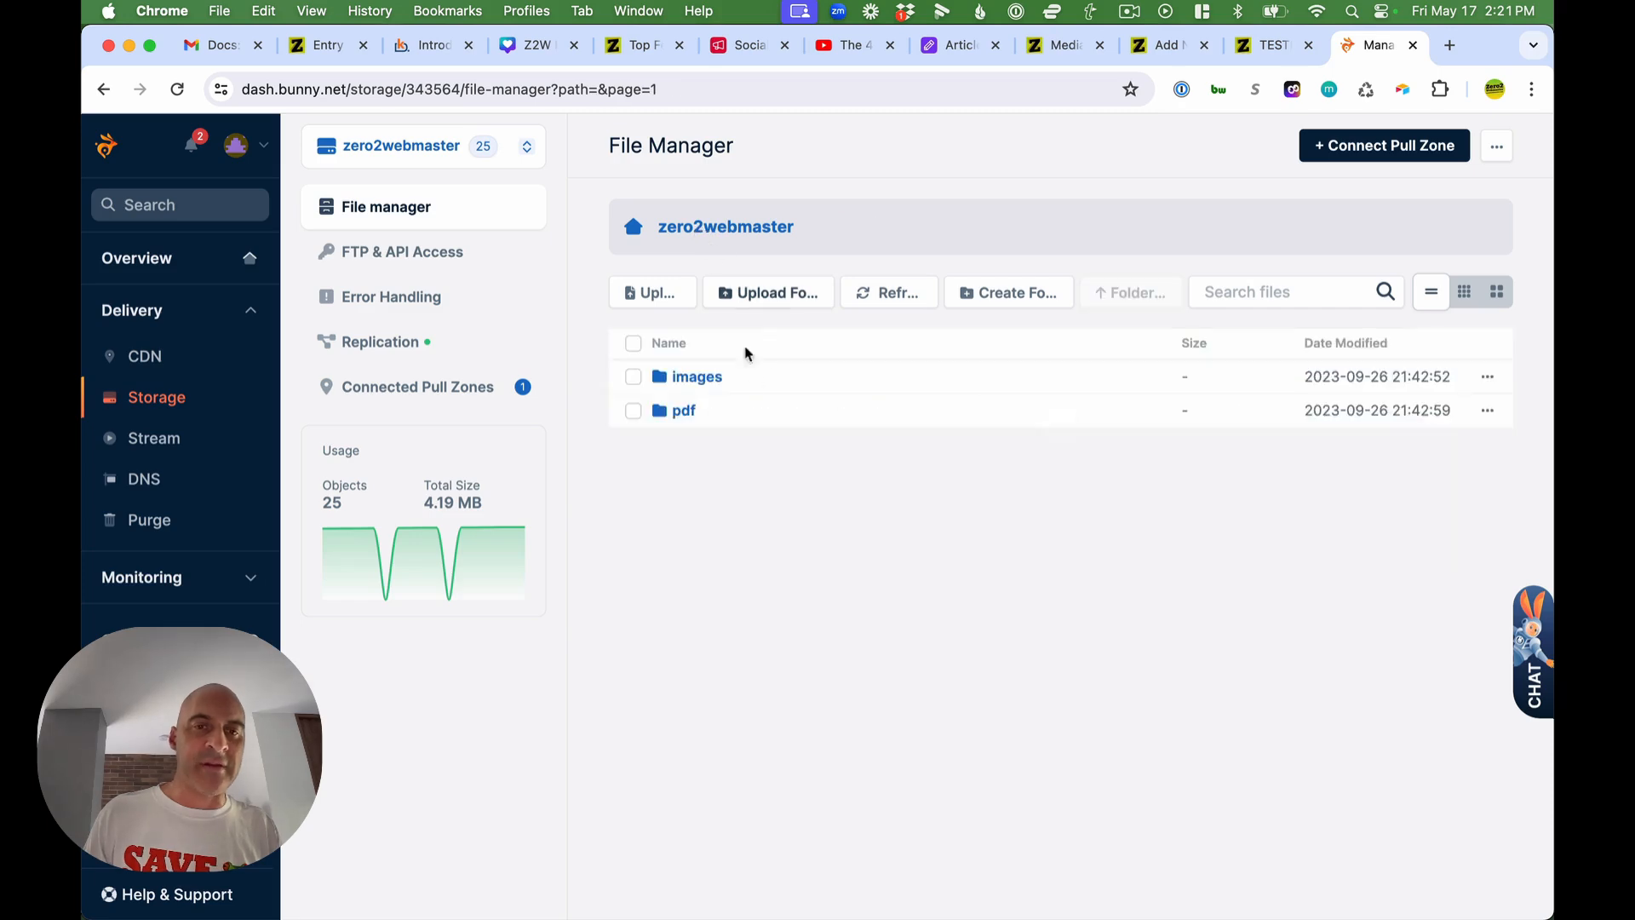
left_click(694, 376)
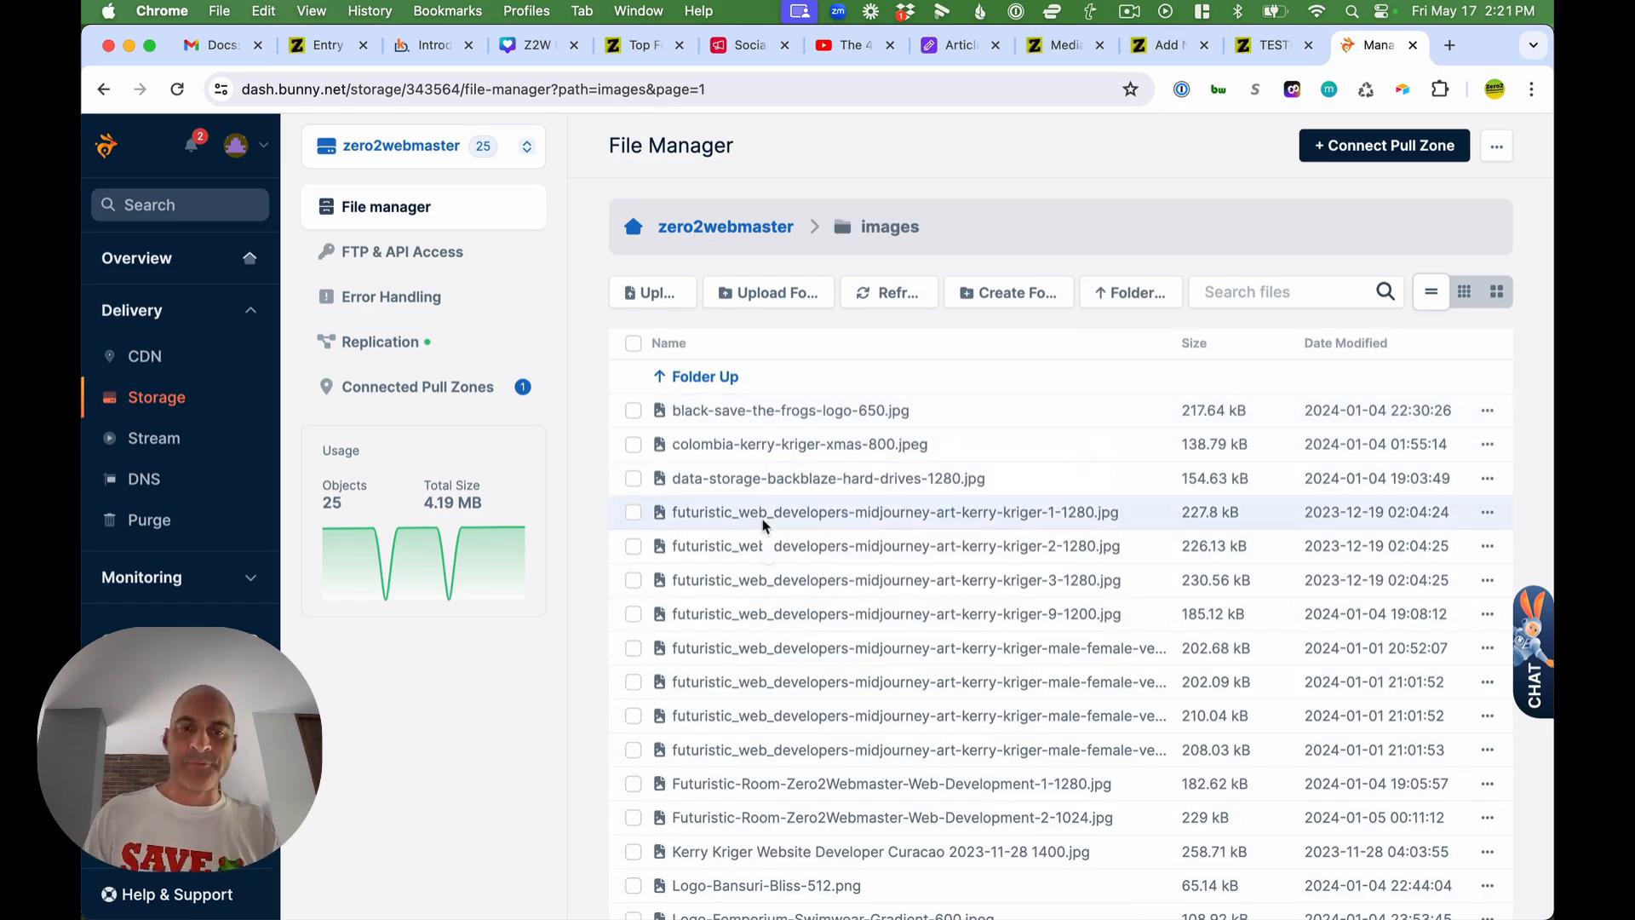
Look over the files in the images folder, view the WordPress Media Library and return to the Bunny File Manager.
scroll(757, 620, "down", 3)
scroll(764, 624, "up", 3)
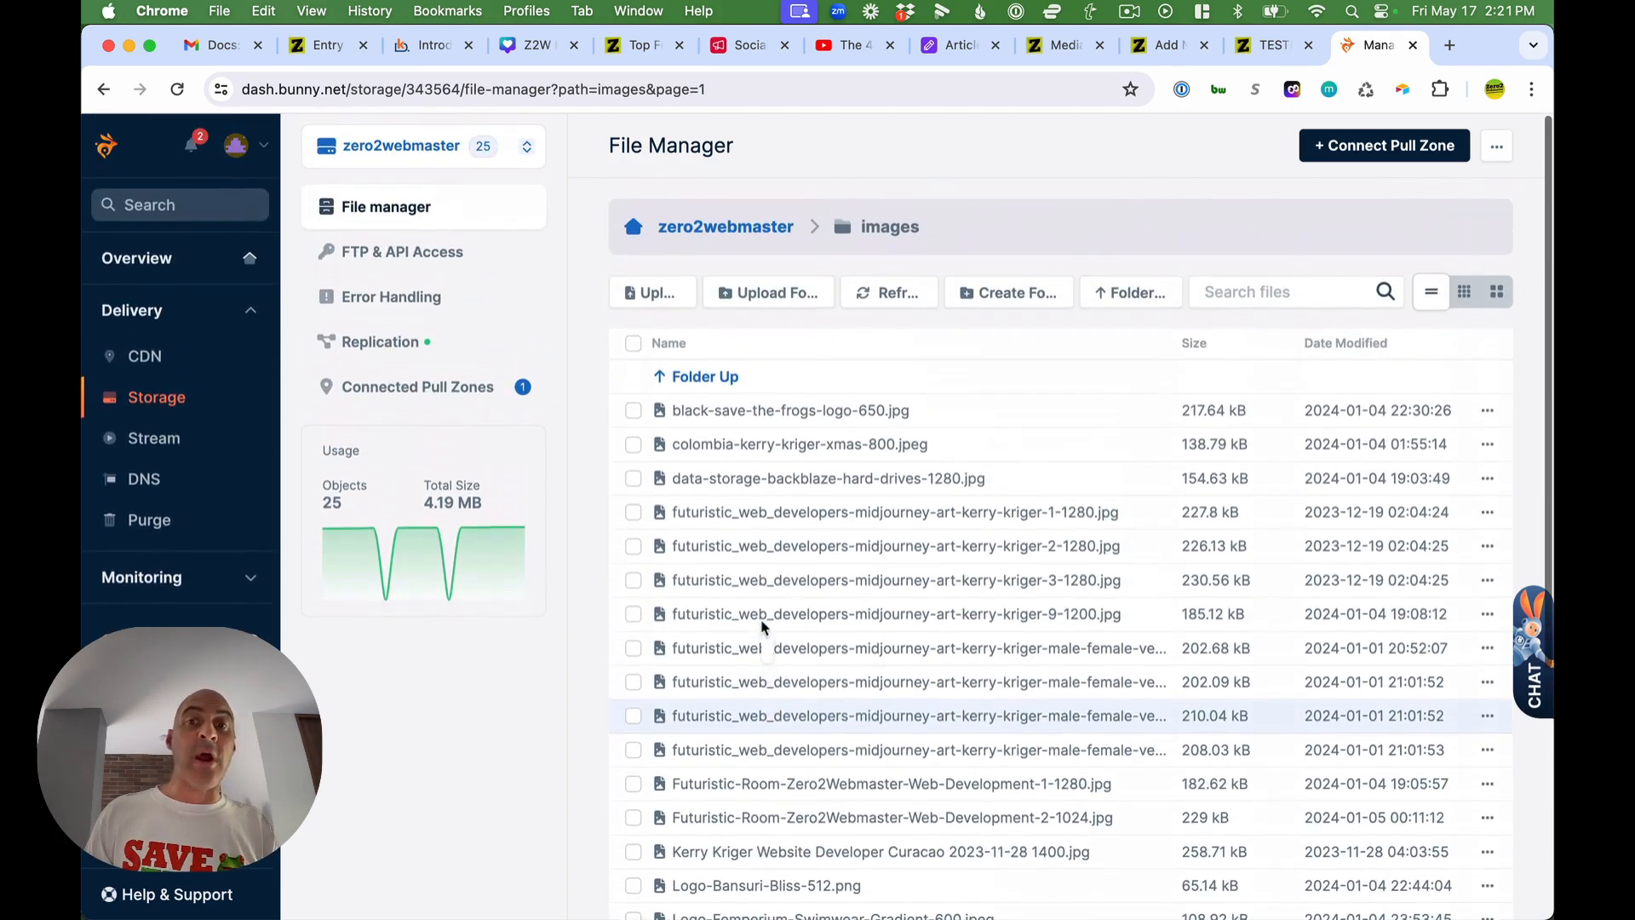
left_click(1056, 48)
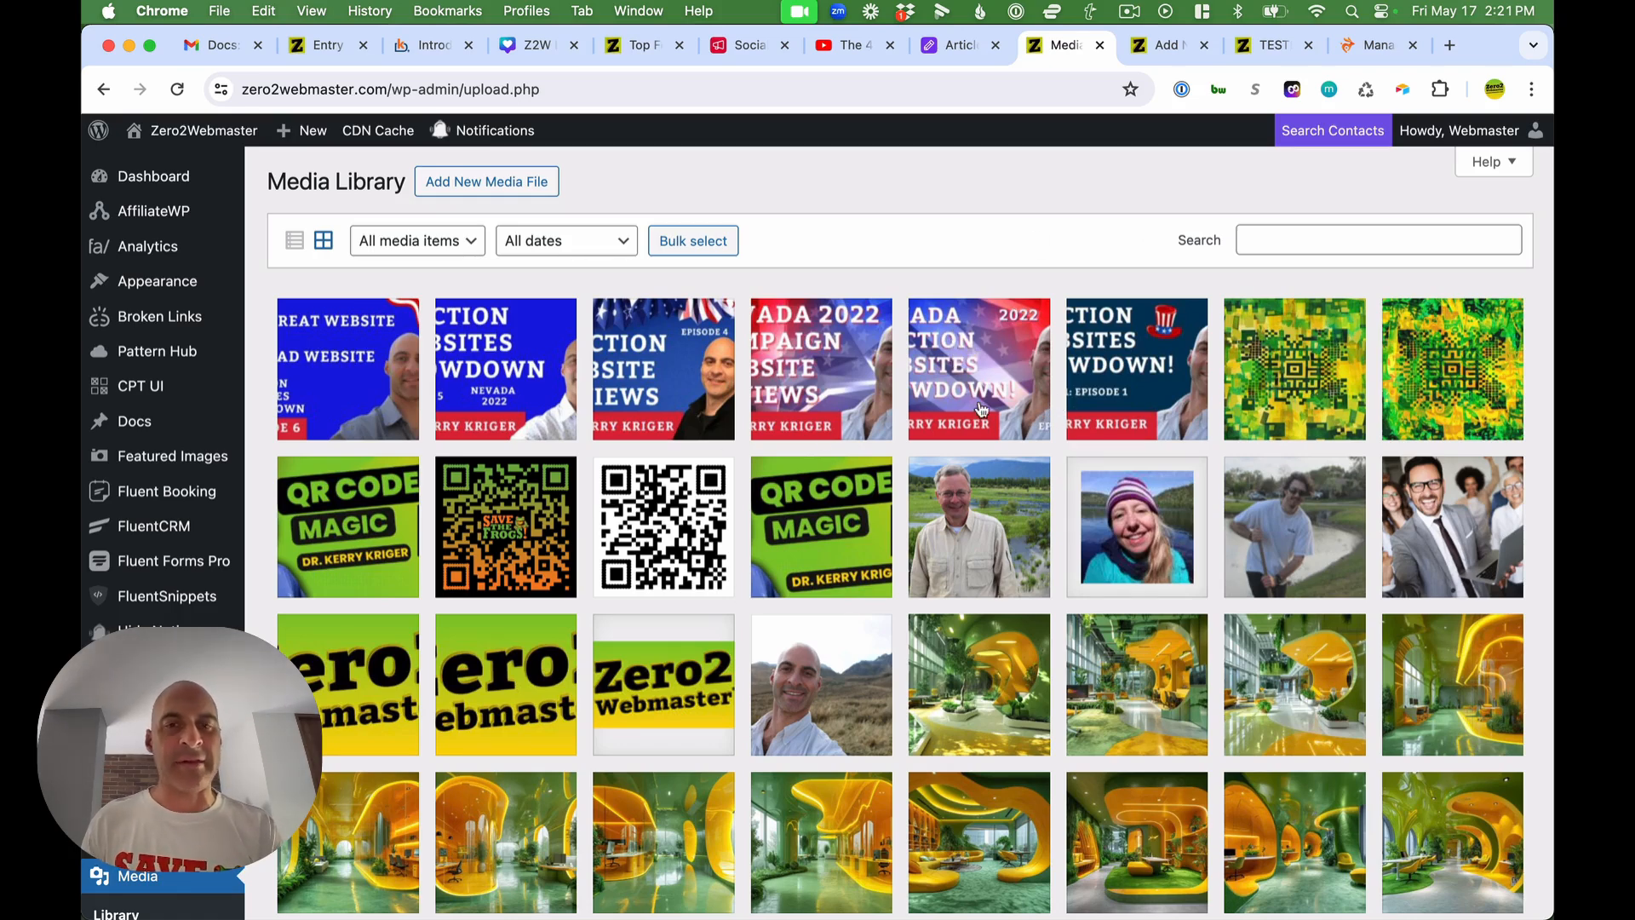
left_click(1373, 50)
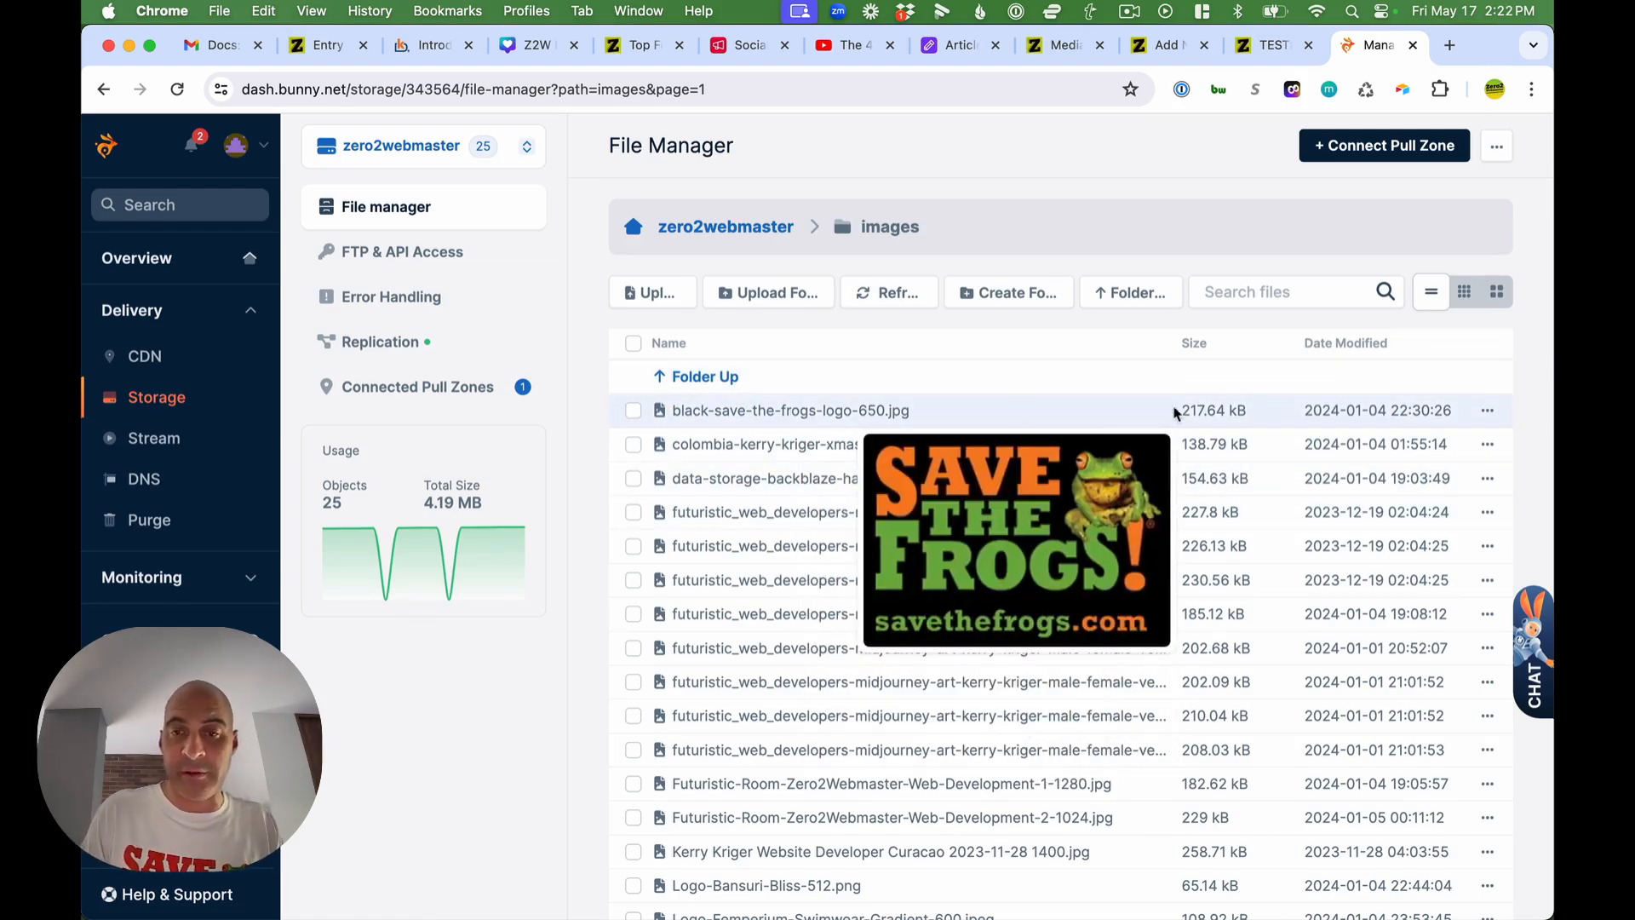
Copy the URL of black-save-the-frogs-logo-650.jpg, view the live test page and switch to its WordPress editor.
left_click(1487, 412)
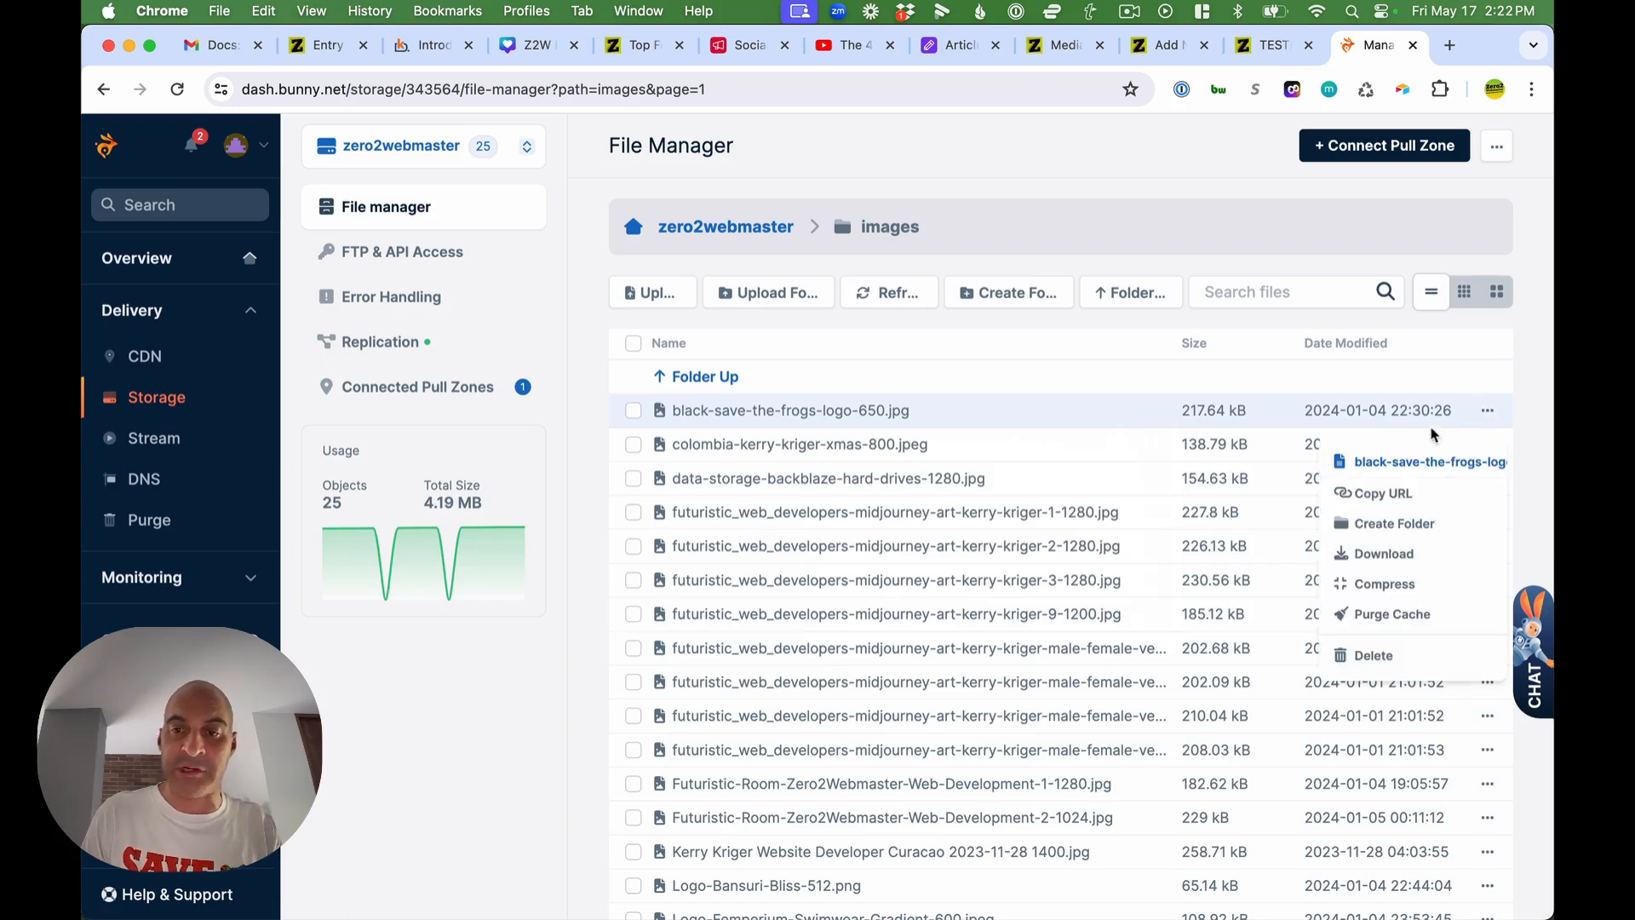
left_click(1377, 494)
left_click(1268, 53)
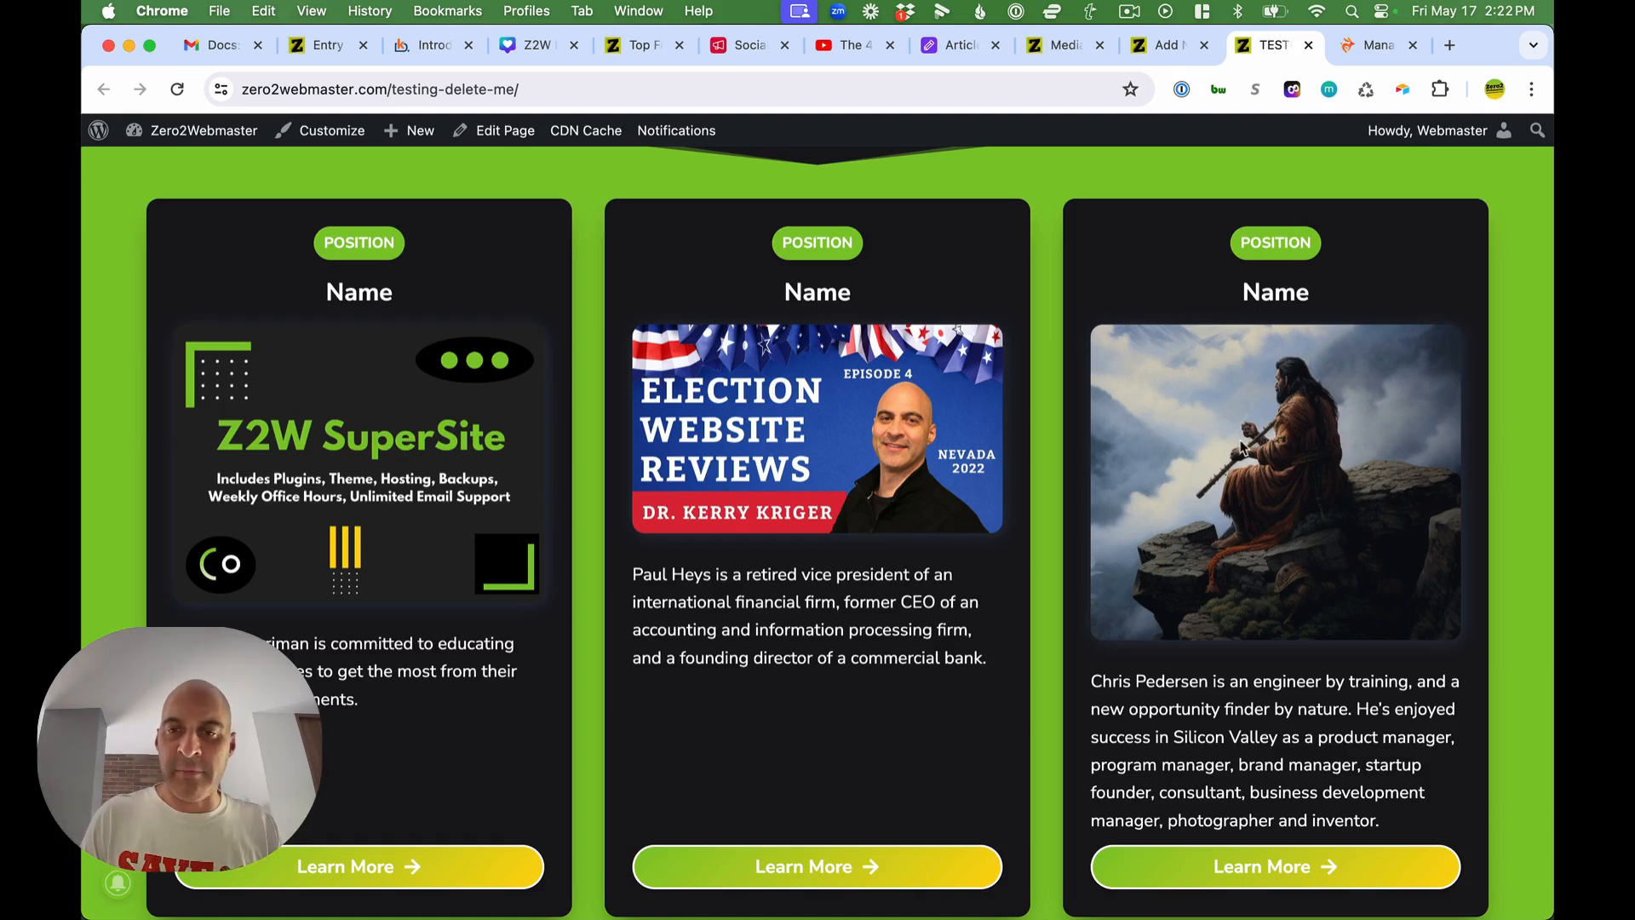
left_click(1174, 49)
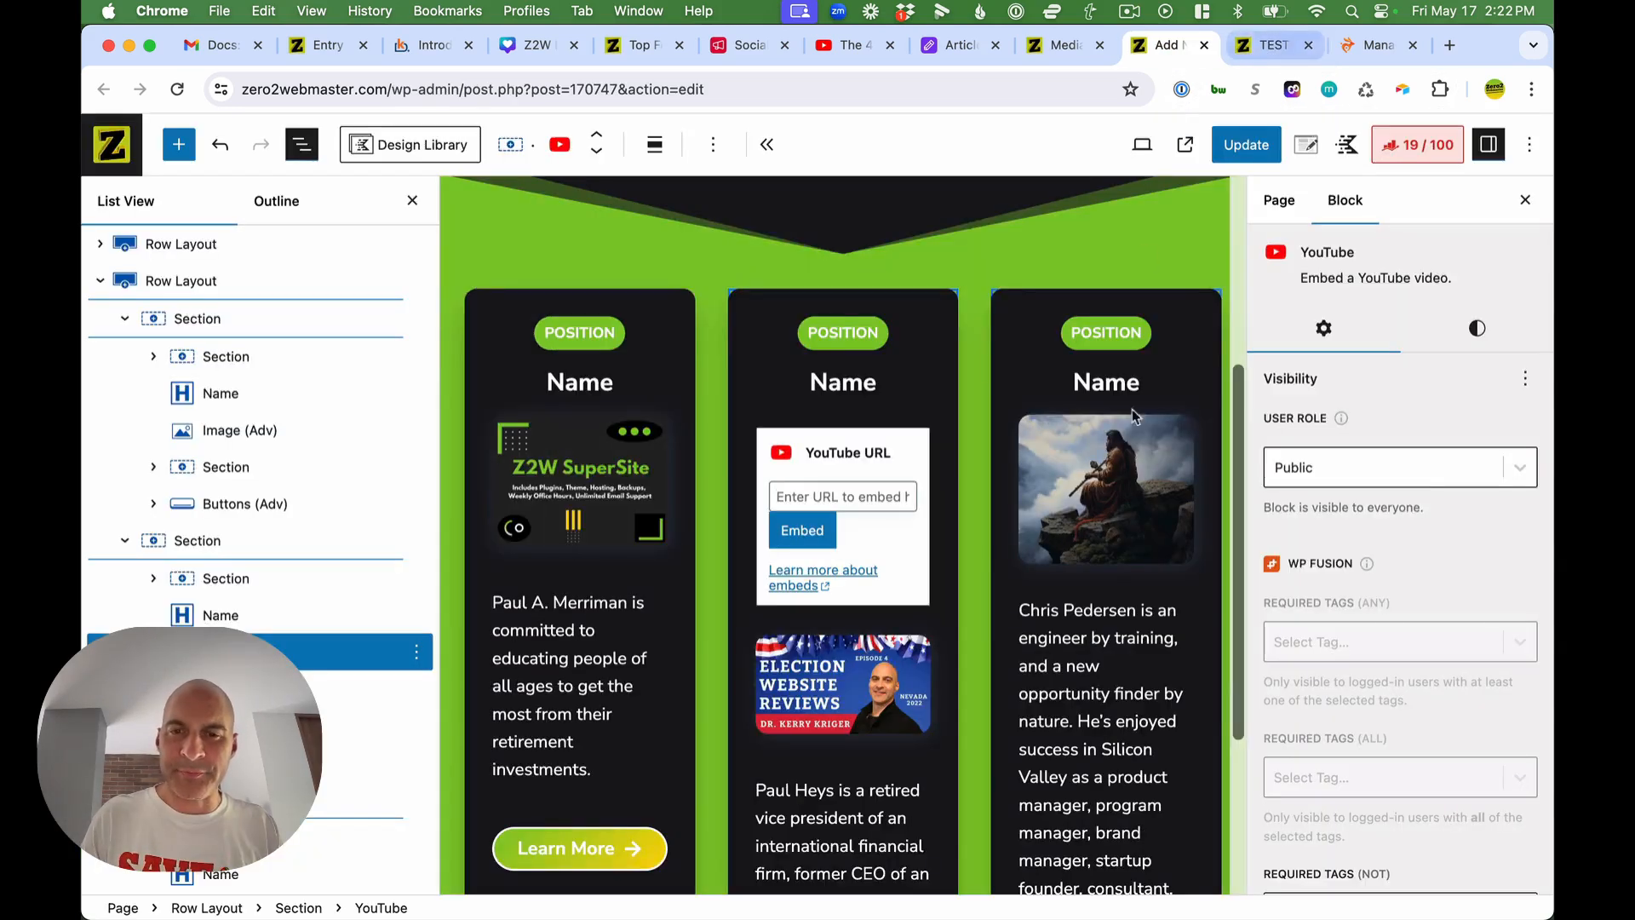
Select the third column's image, review its block settings and attachment details, and close the media window without changing the image.
left_click(1097, 494)
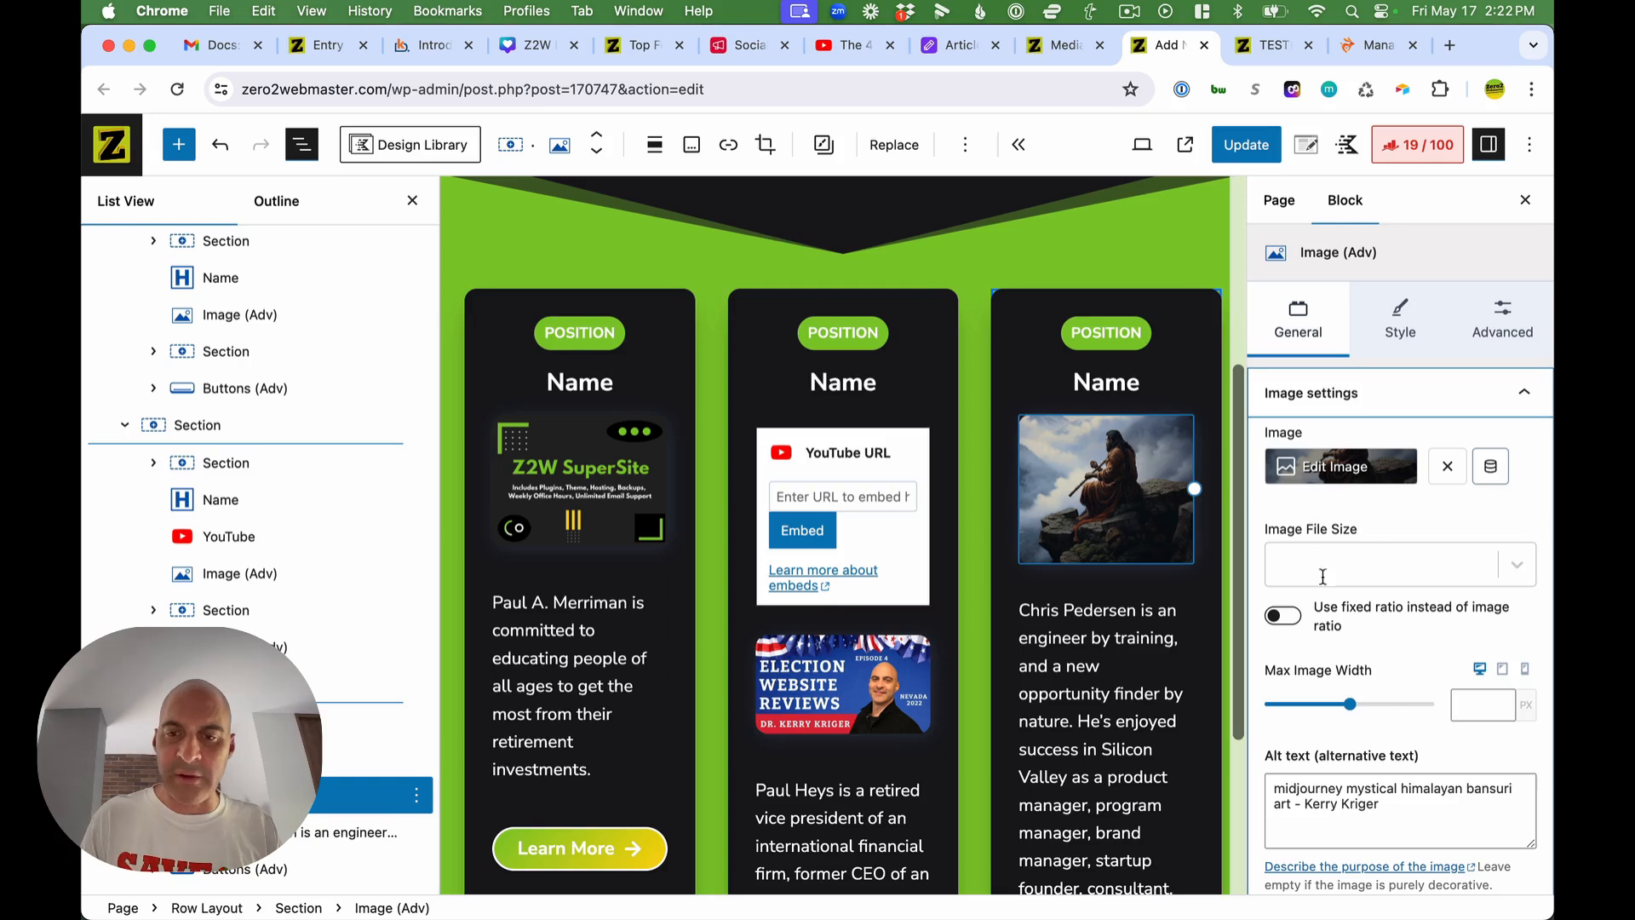
scroll(1324, 681, "down", 5)
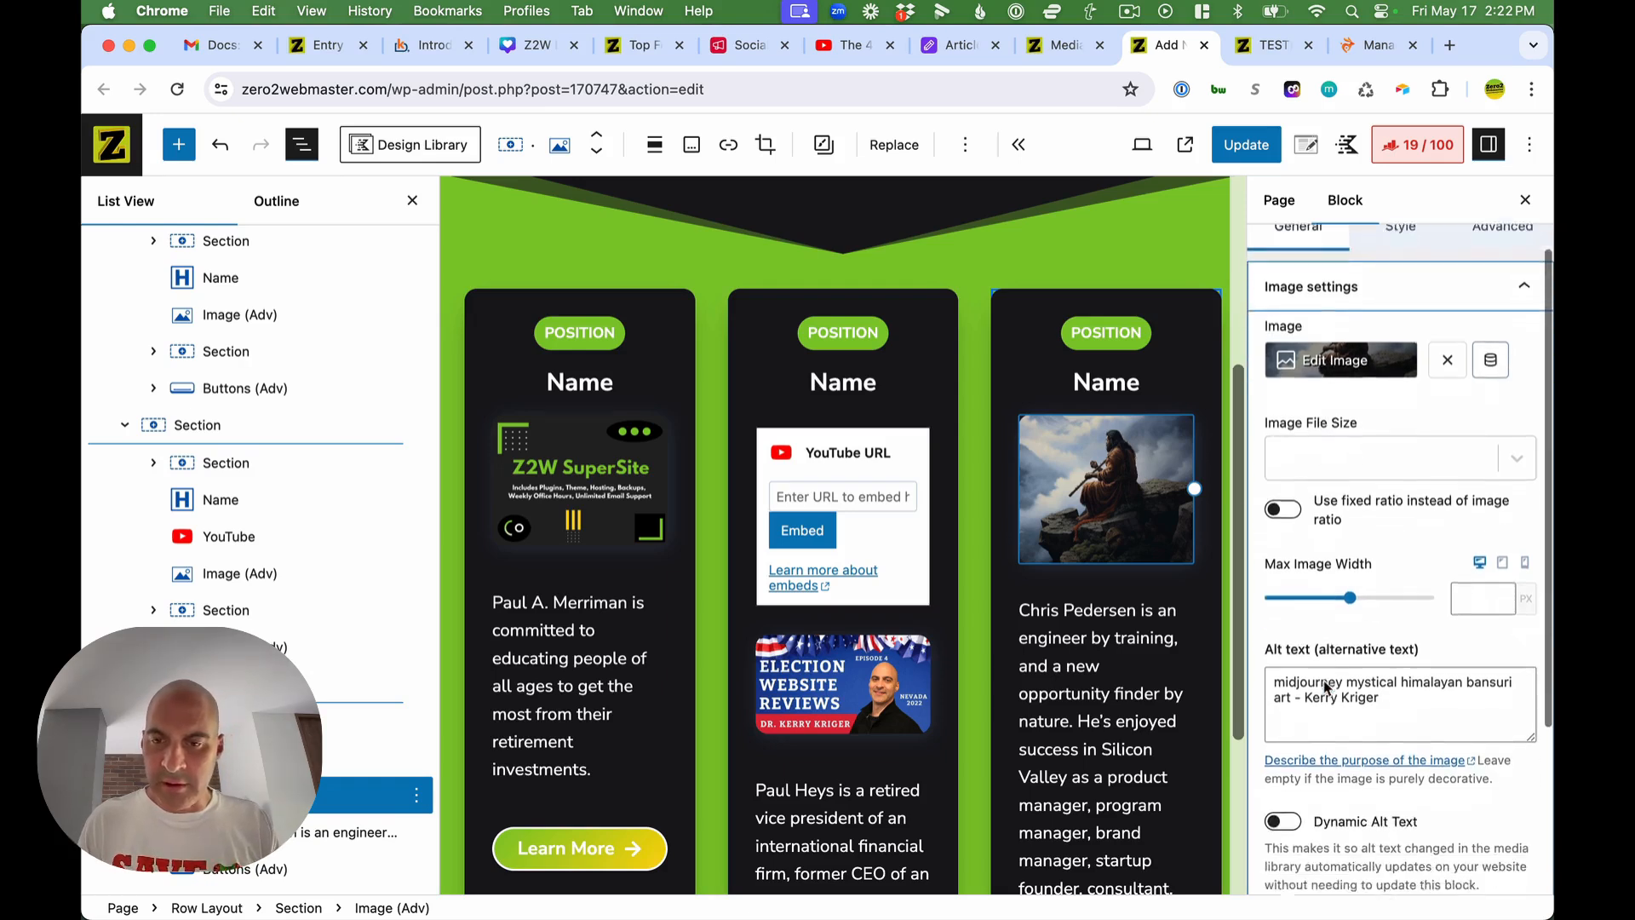
scroll(1324, 681, "up", 5)
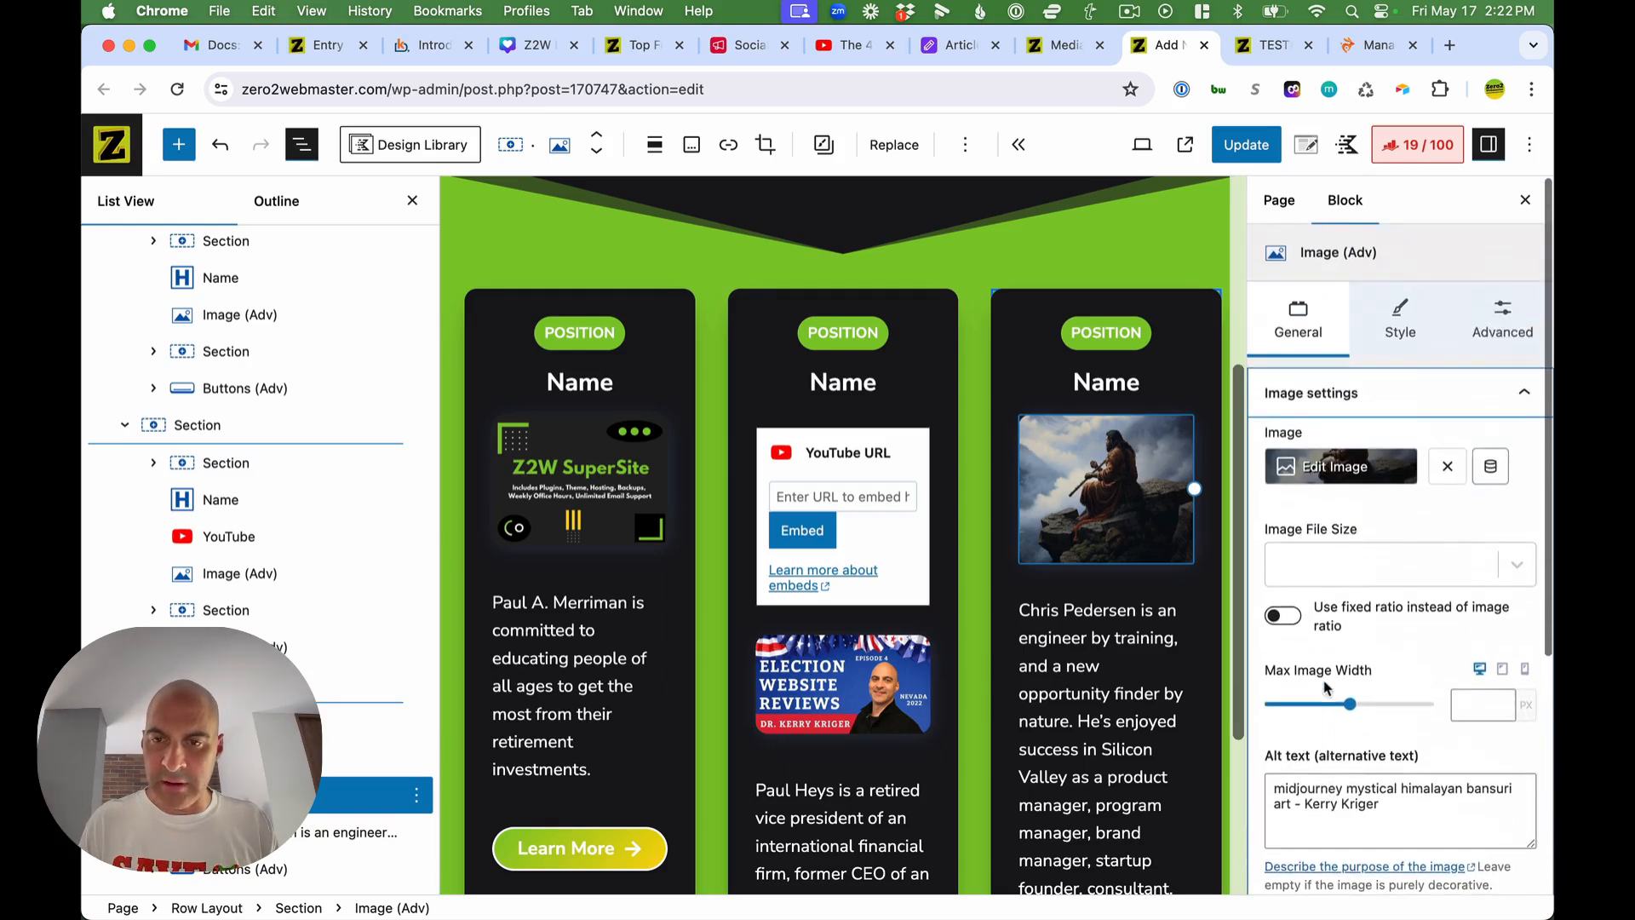
left_click(1358, 468)
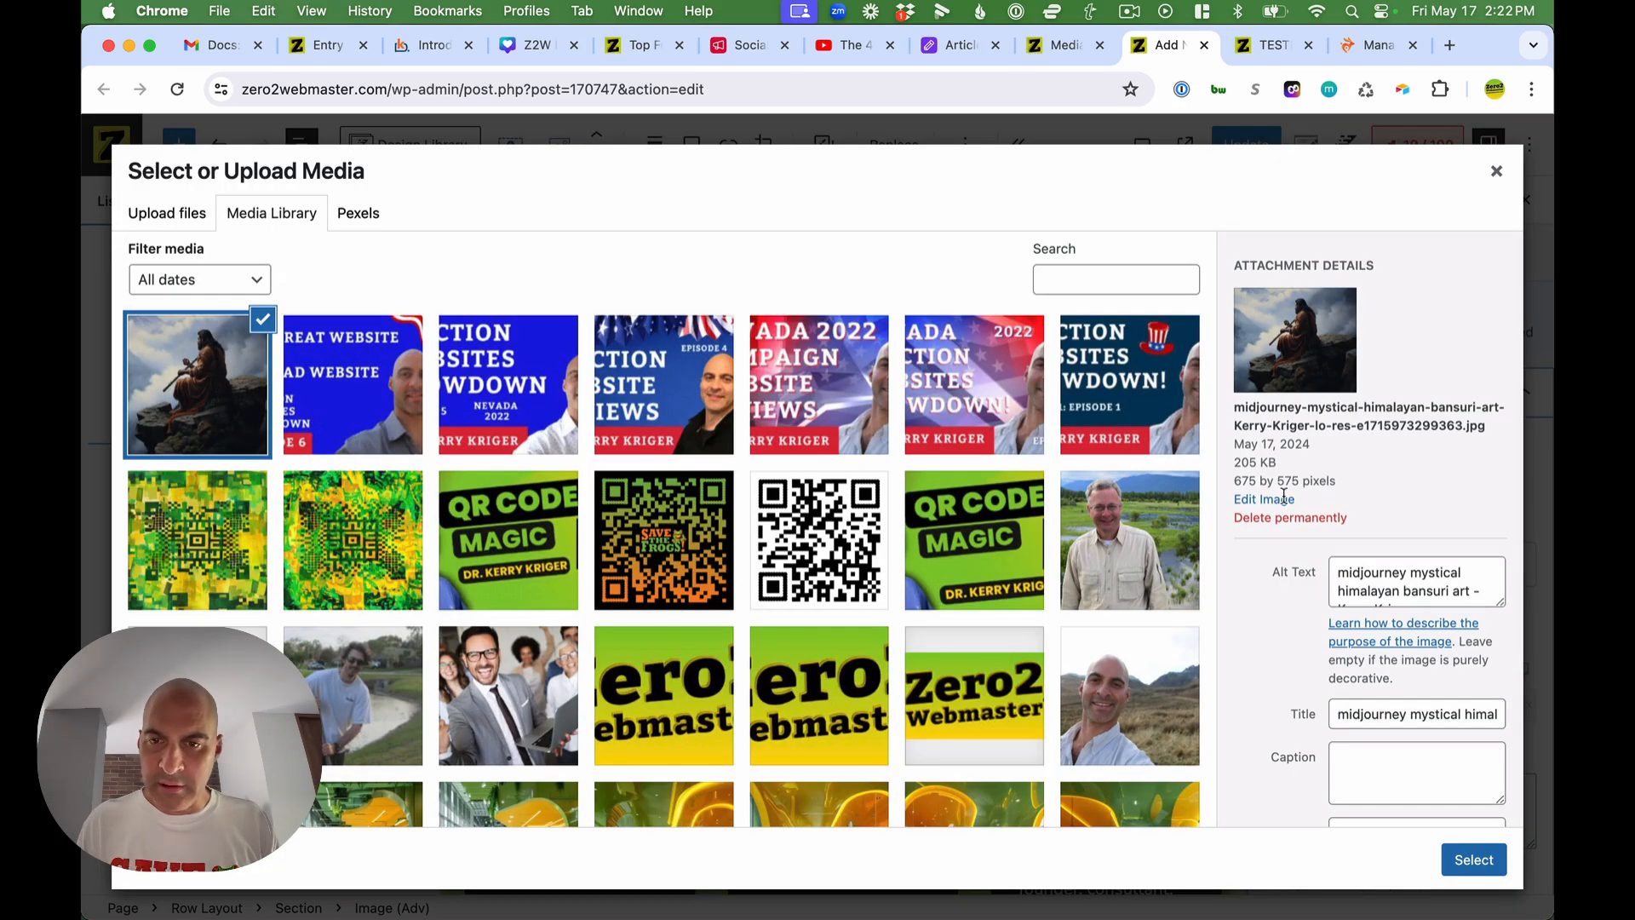
left_click(1494, 173)
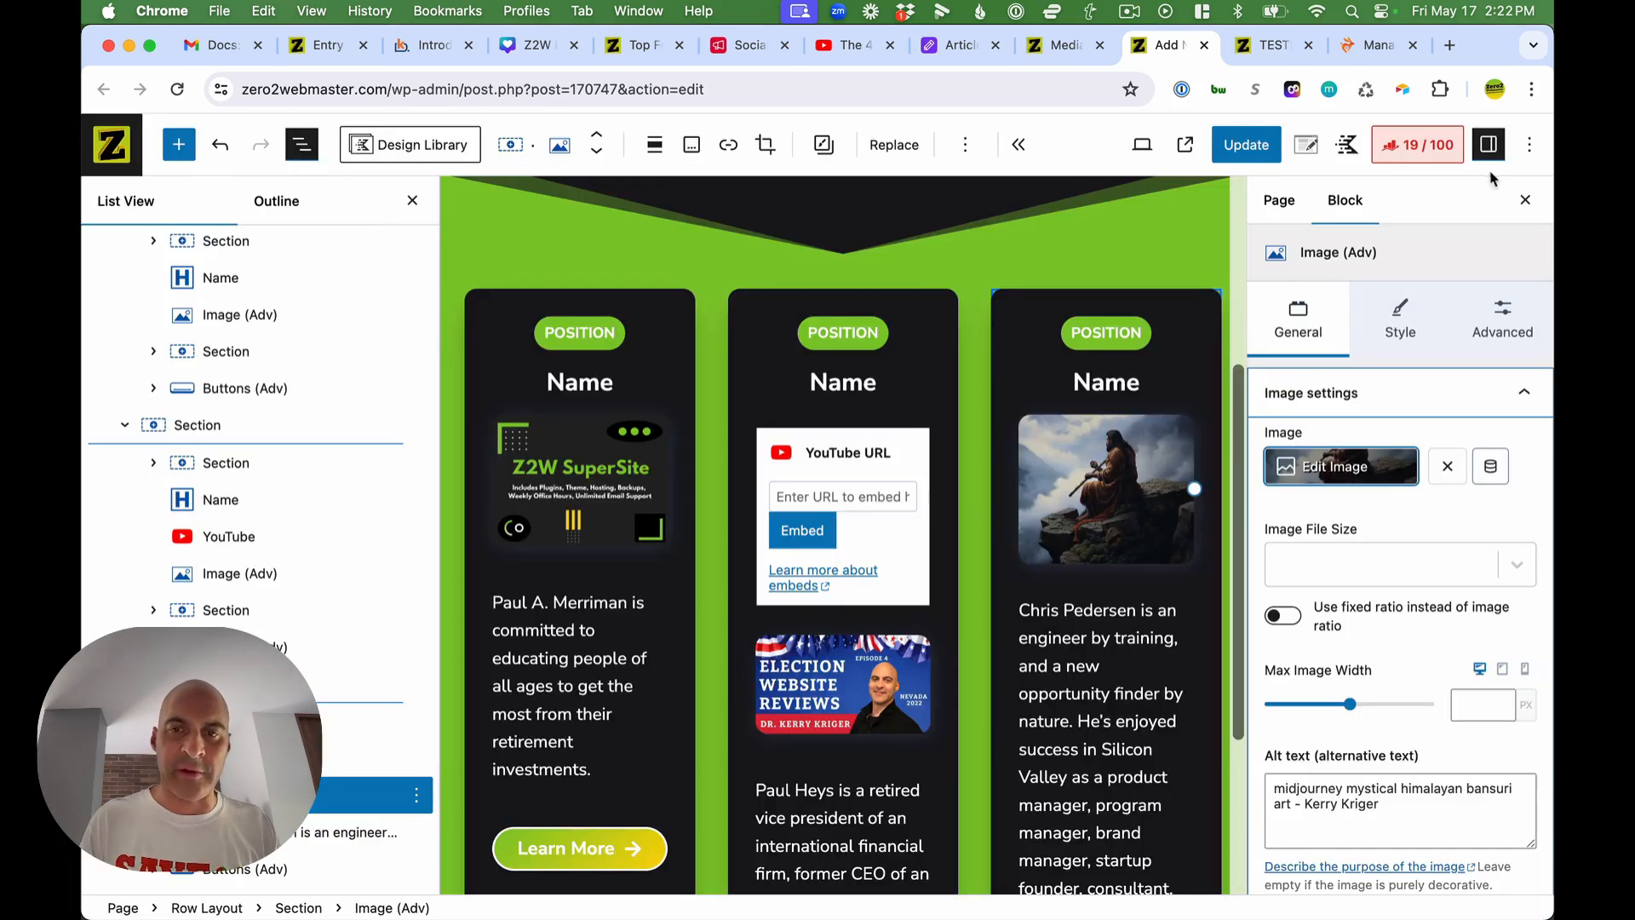
Replace the third column image's media URL with the copied Bunny URL of black-save-the-frogs-logo-650.jpg.
left_click(894, 144)
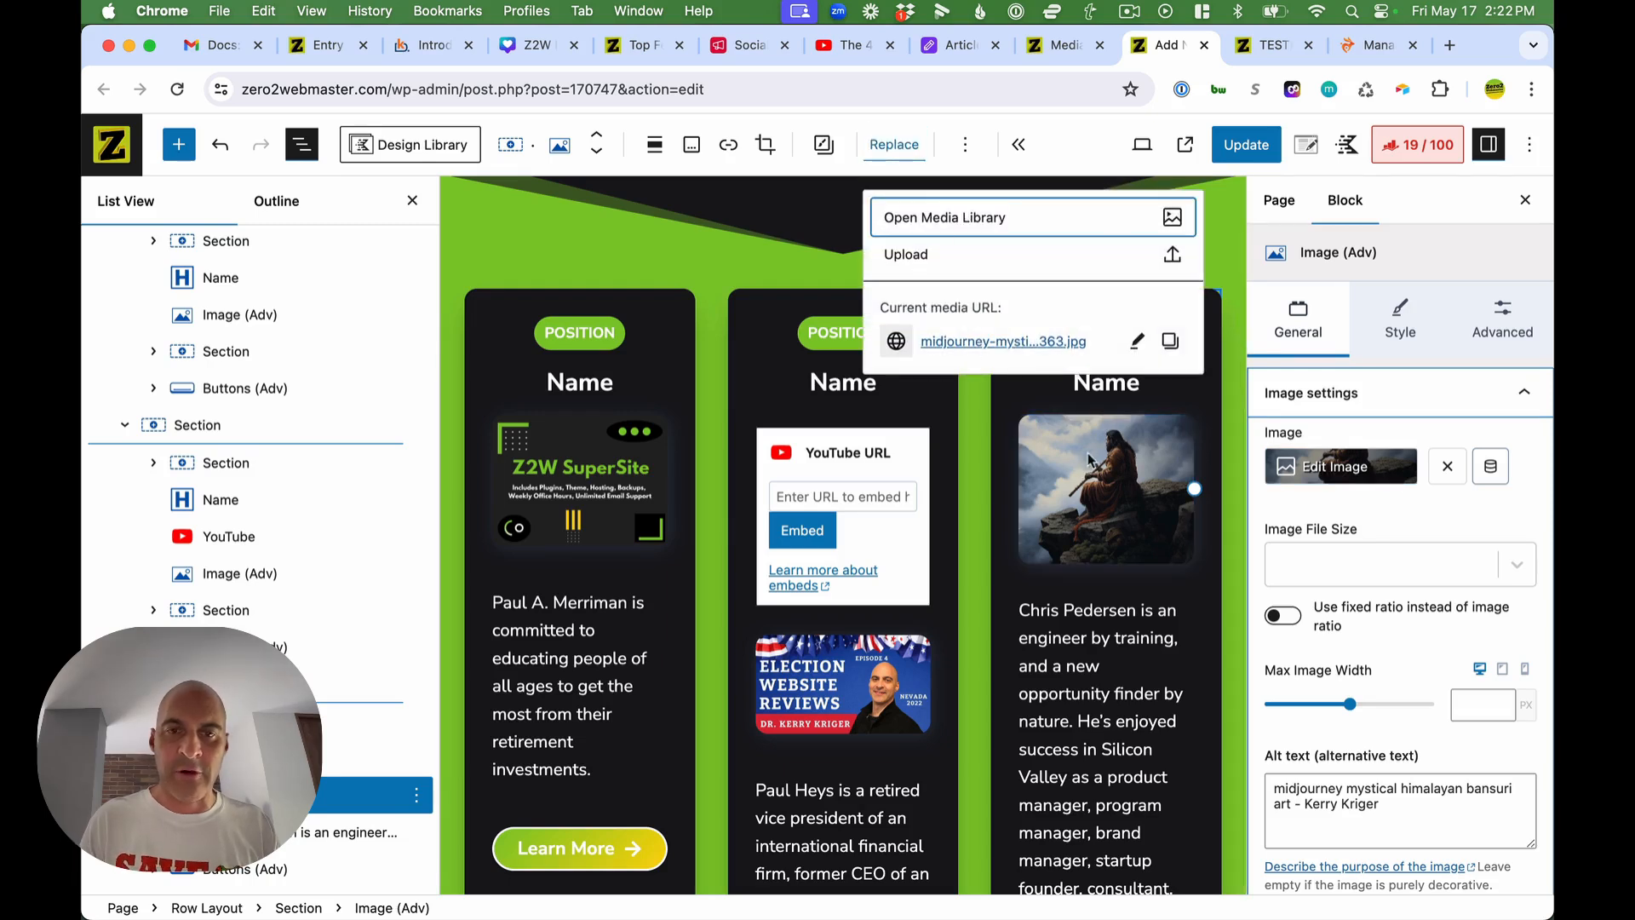
left_click(1136, 341)
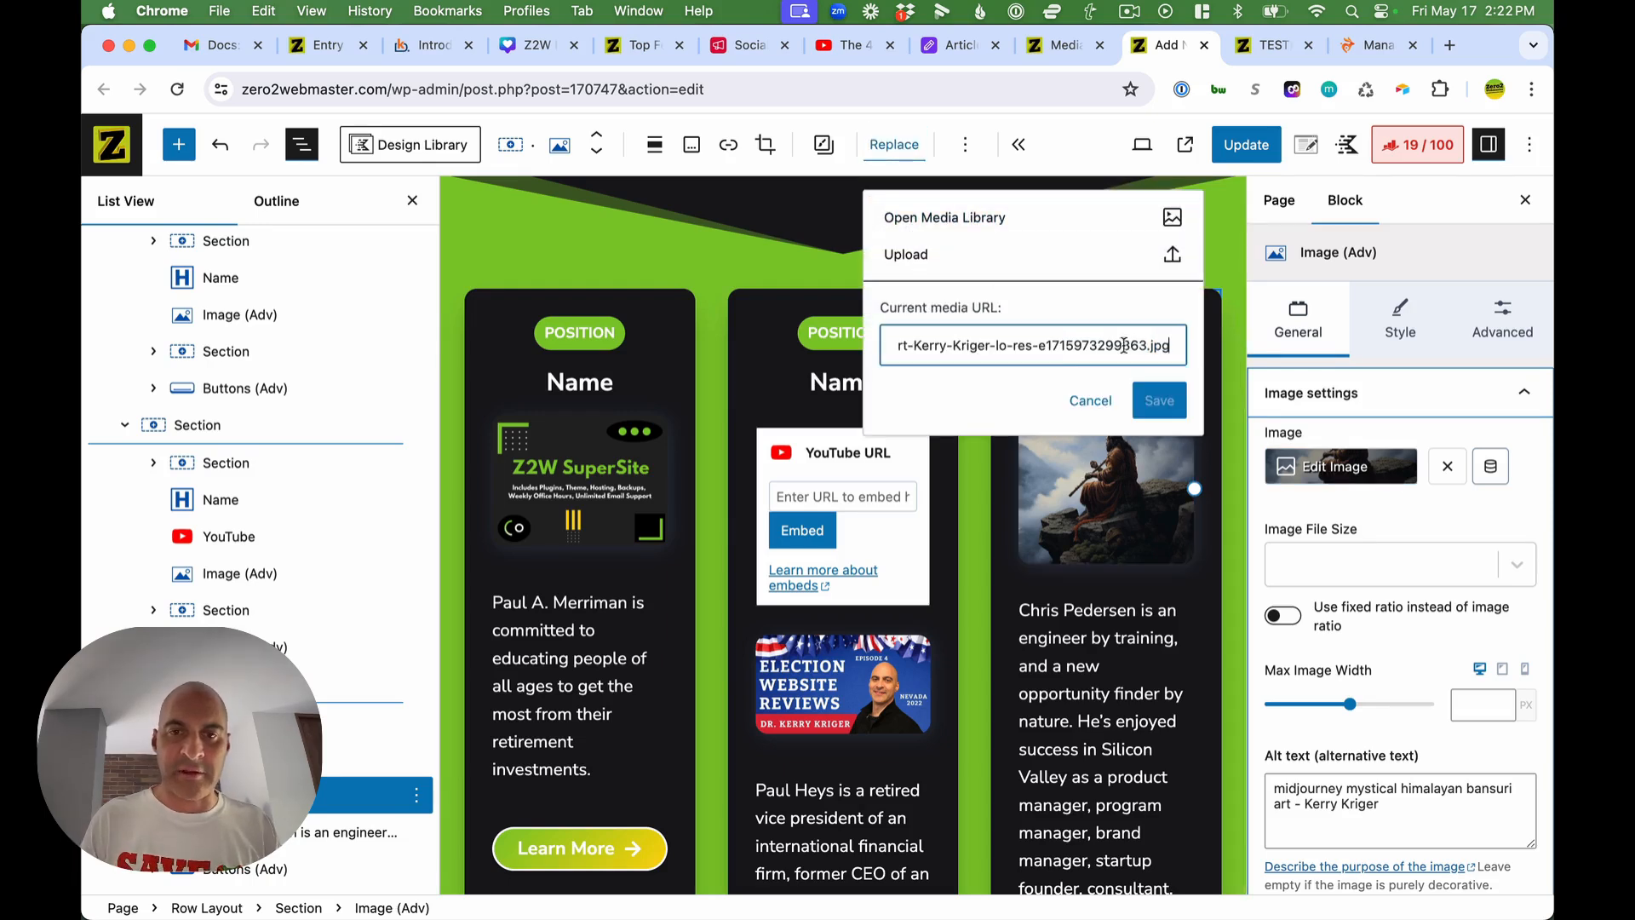
triple_click(1052, 344)
key("super+v")
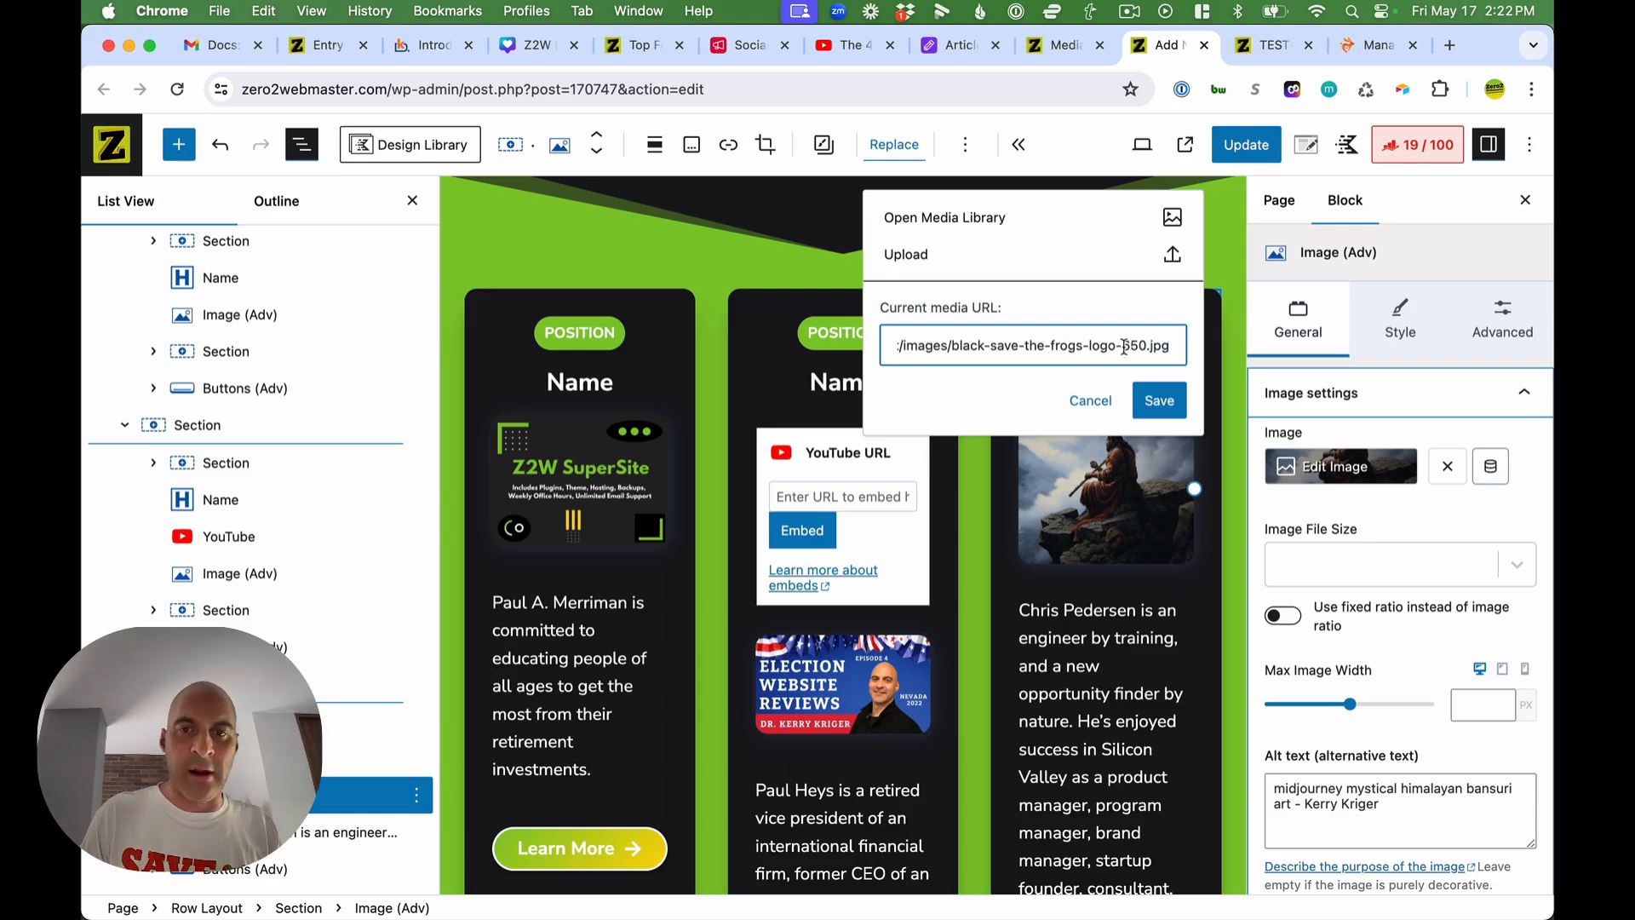
left_click(1159, 400)
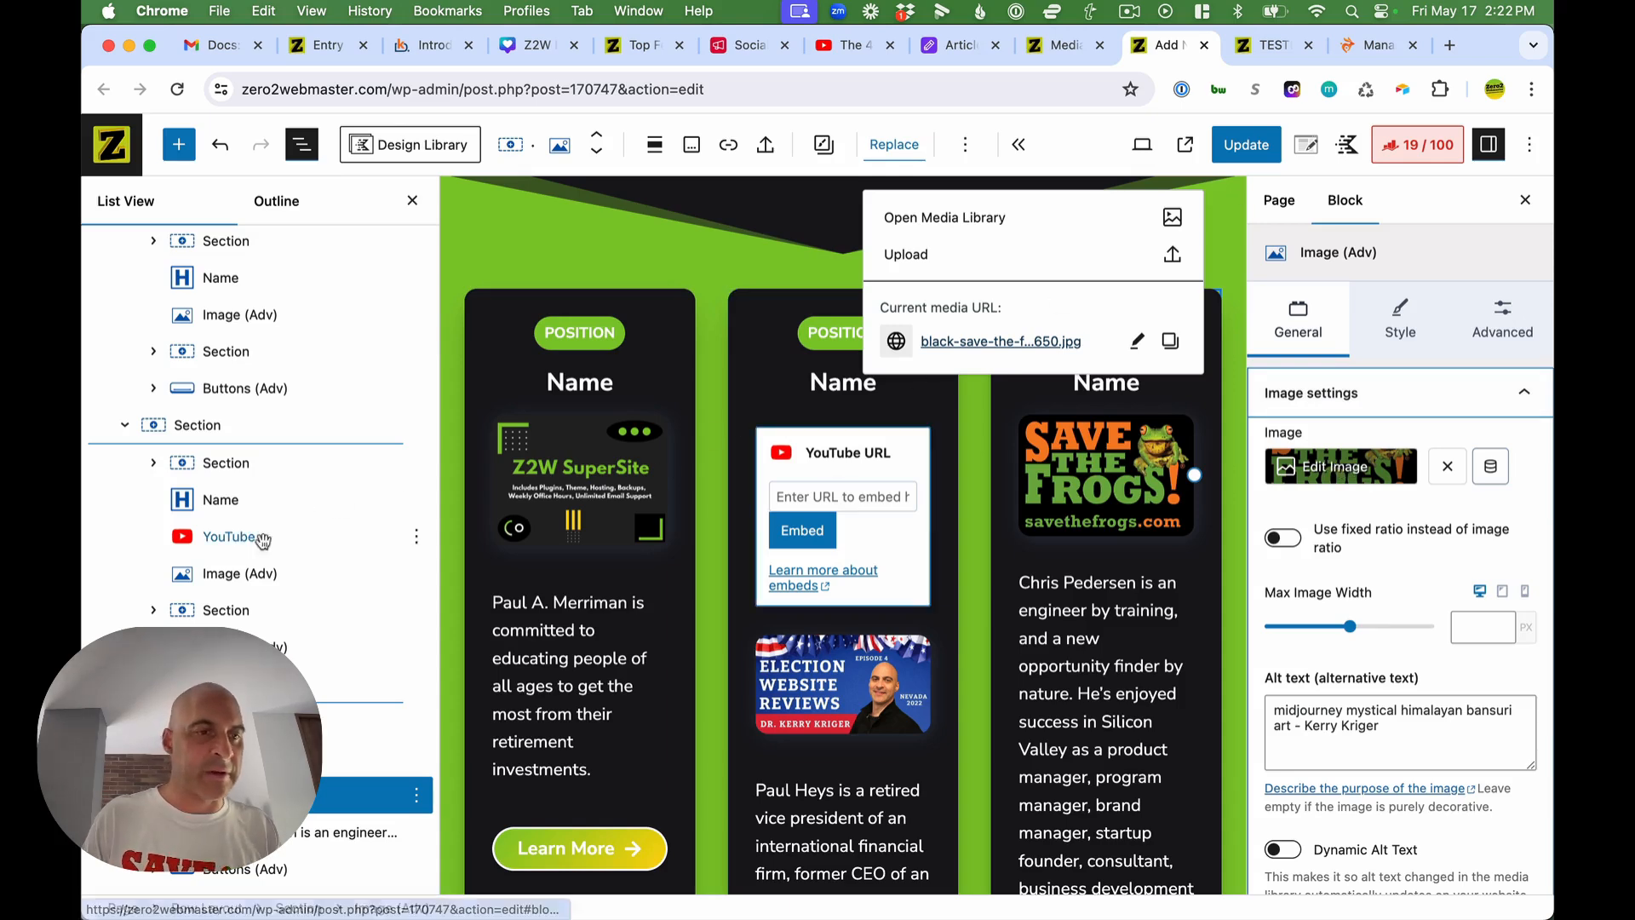
Add an empty Image (Adv) block directly after the Election Website Reviews image in the second column.
left_click(306, 572)
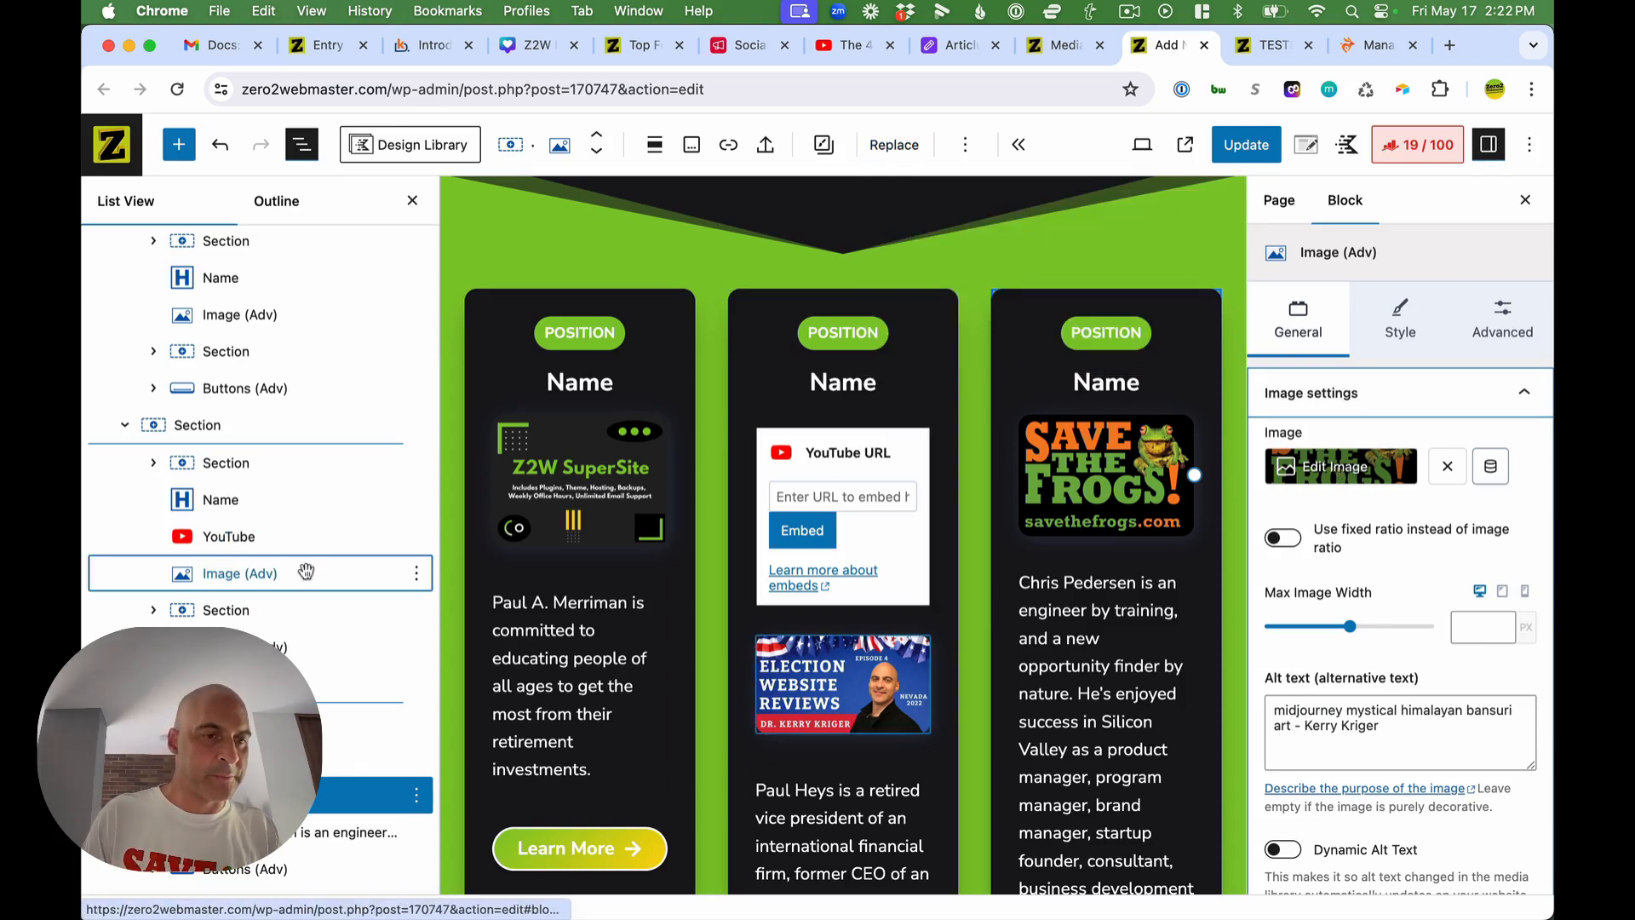
left_click(416, 572)
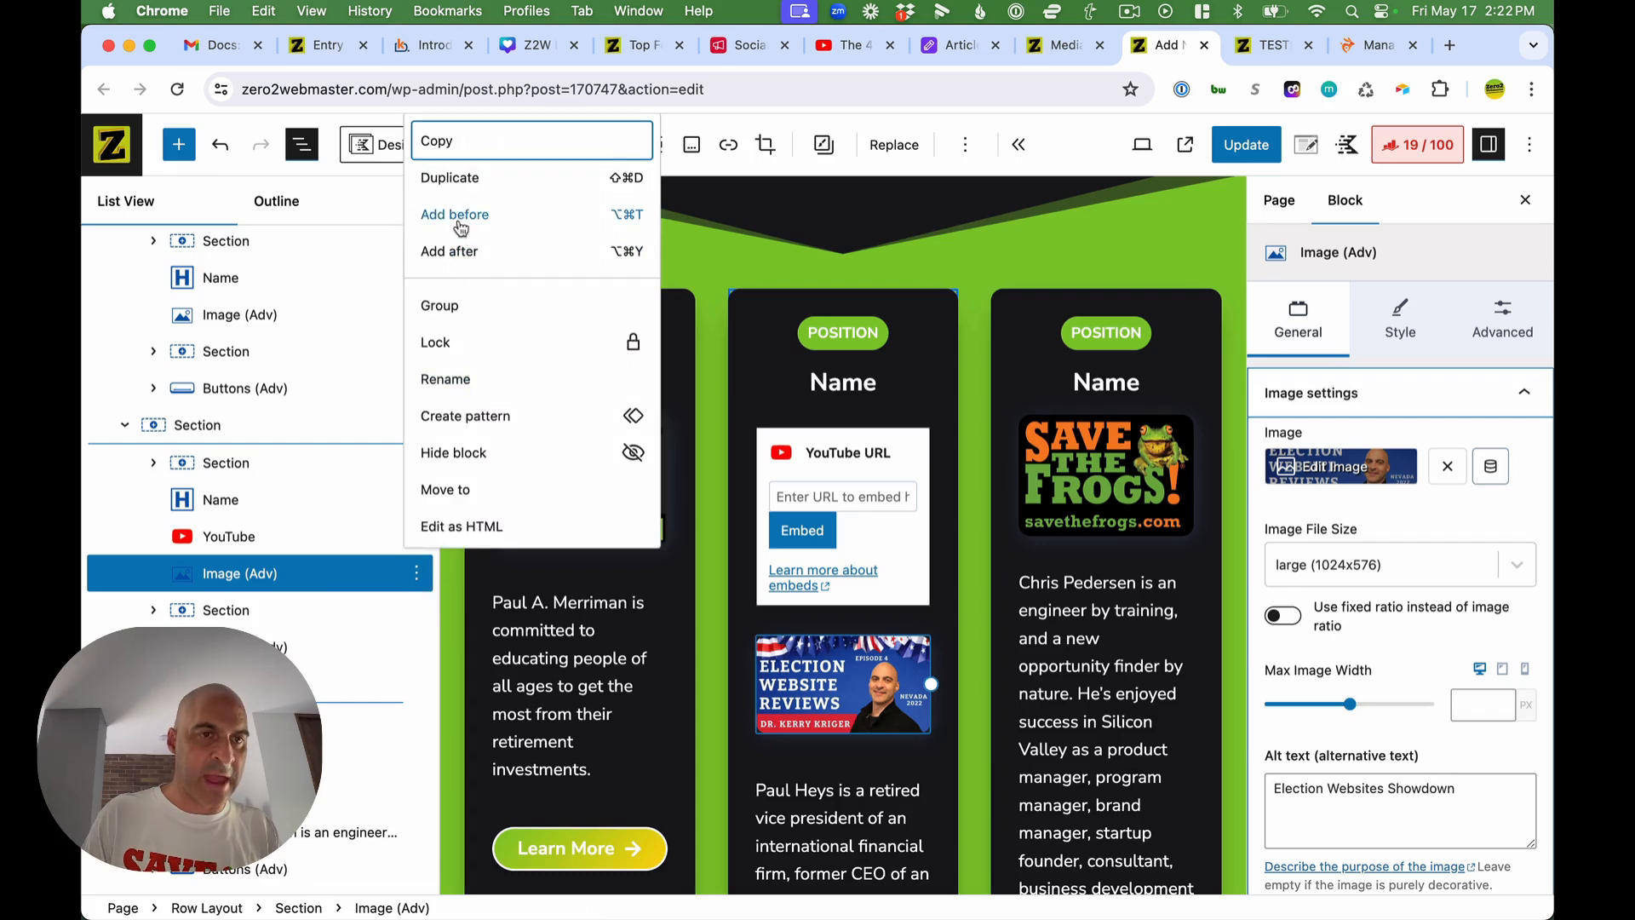
left_click(472, 253)
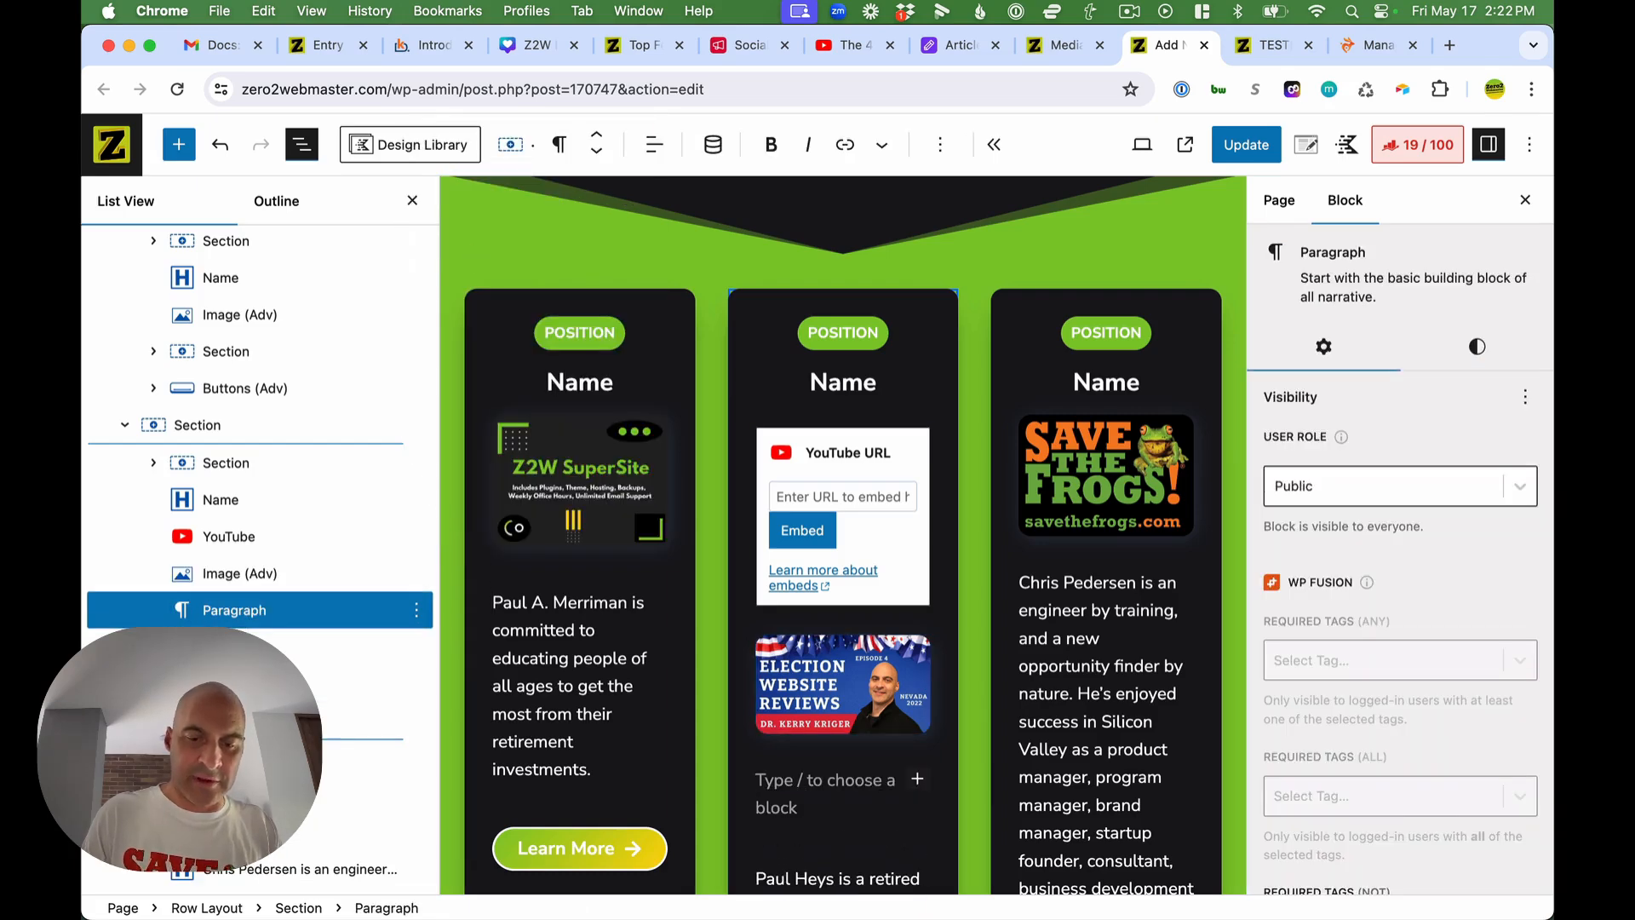
type("/adv")
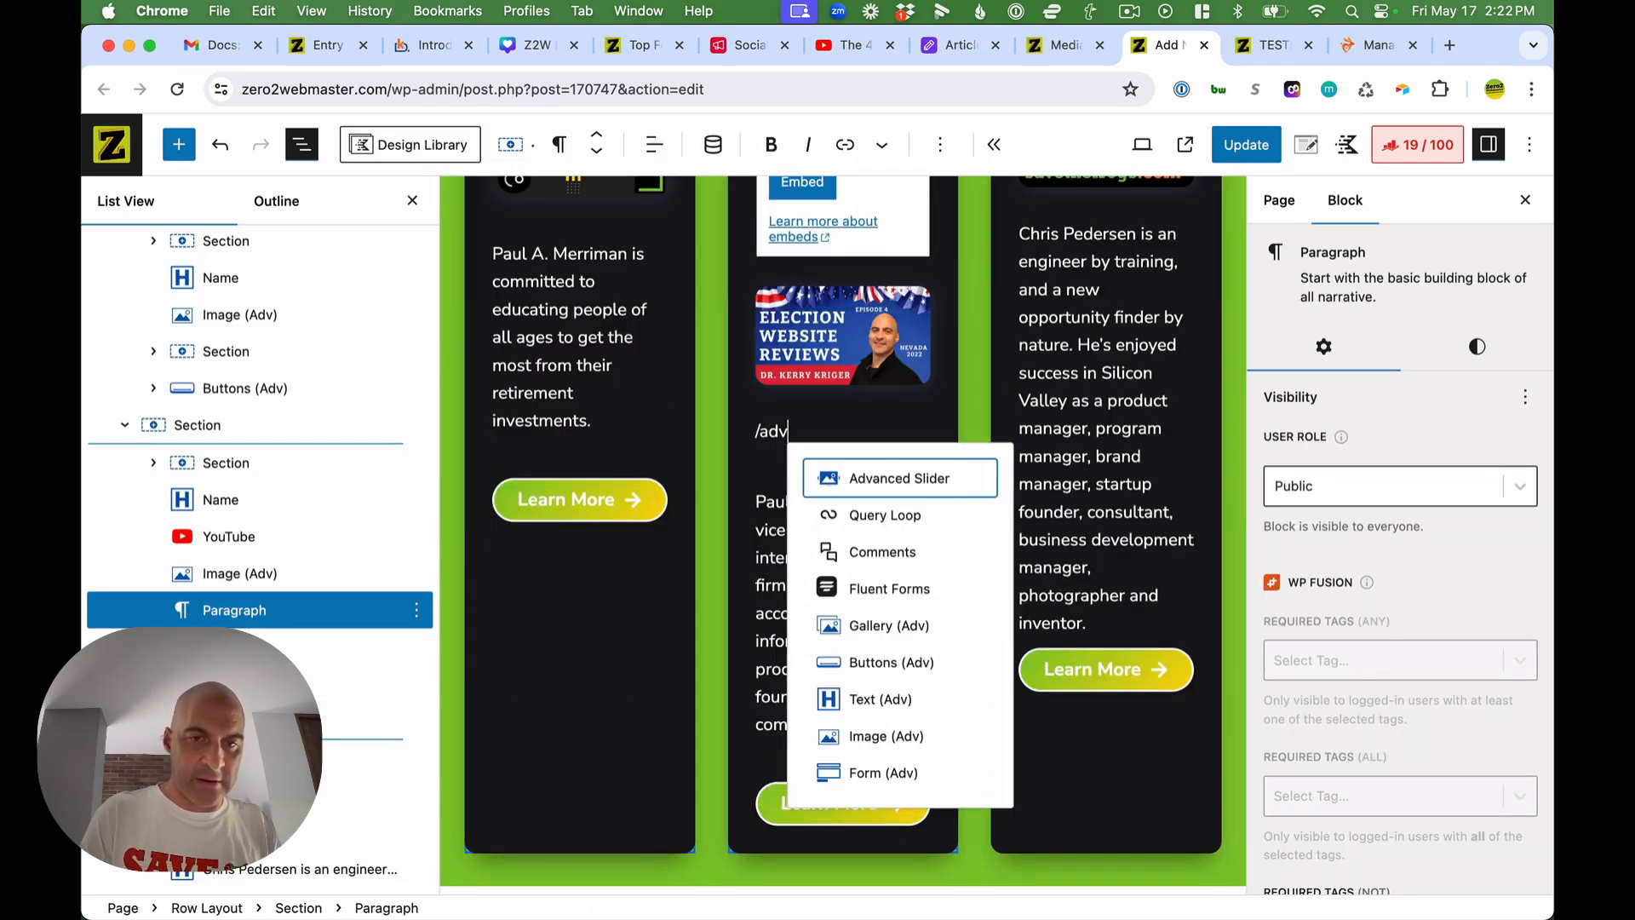
left_click(905, 741)
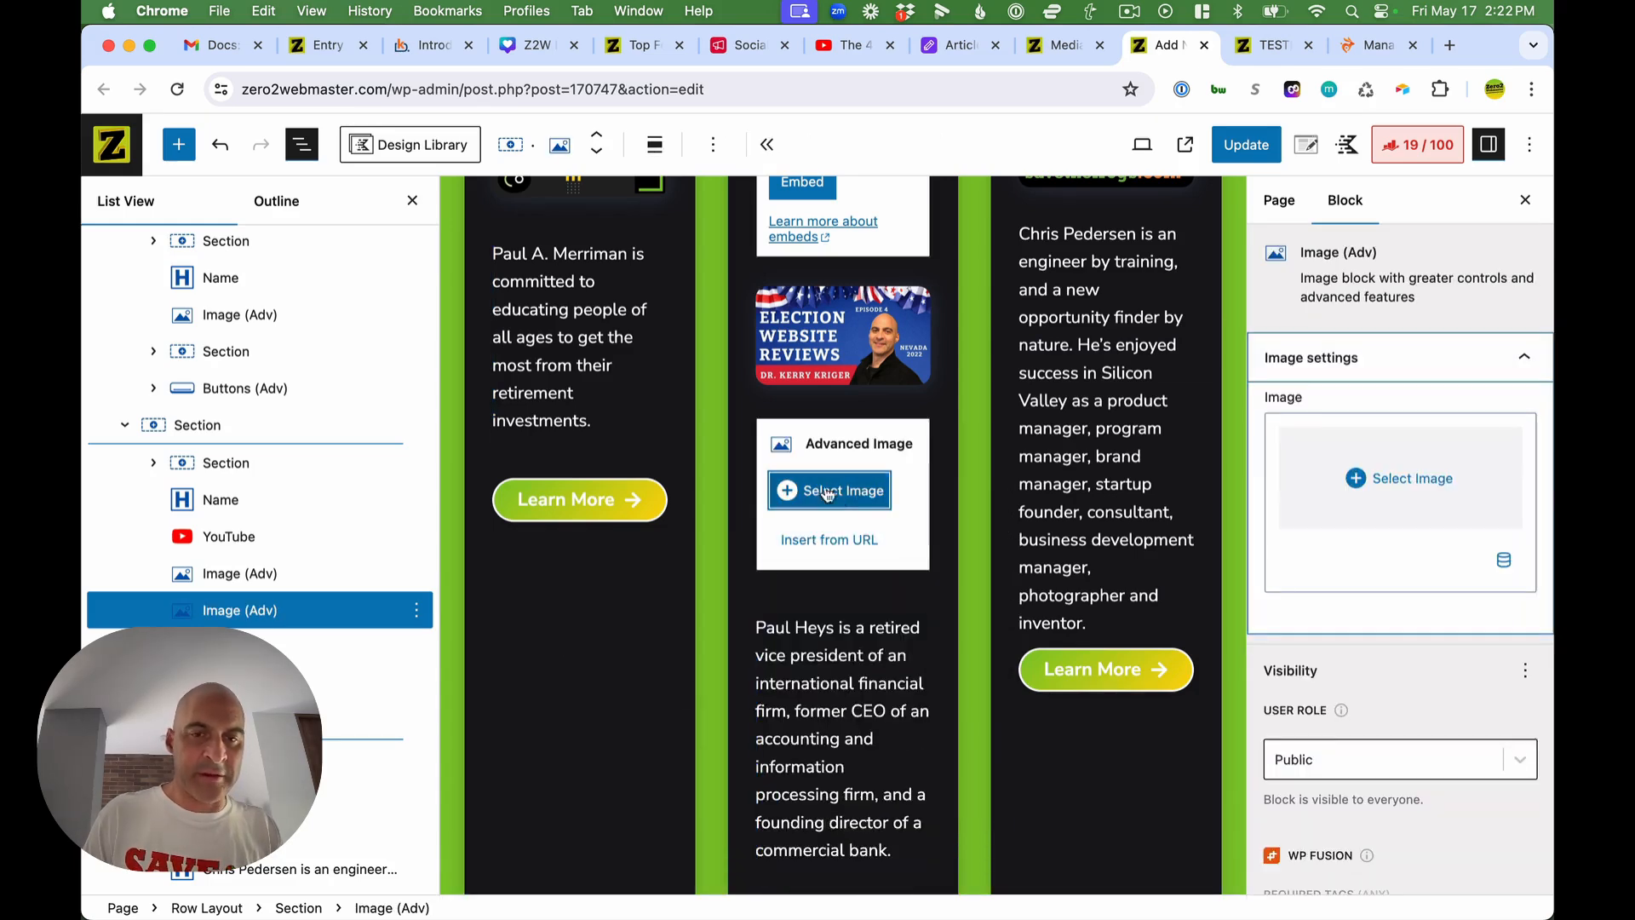
Insert the Save The Frogs logo into the new Image (Adv) block from its copied Bunny CDN URL.
left_click(841, 542)
key("super+v")
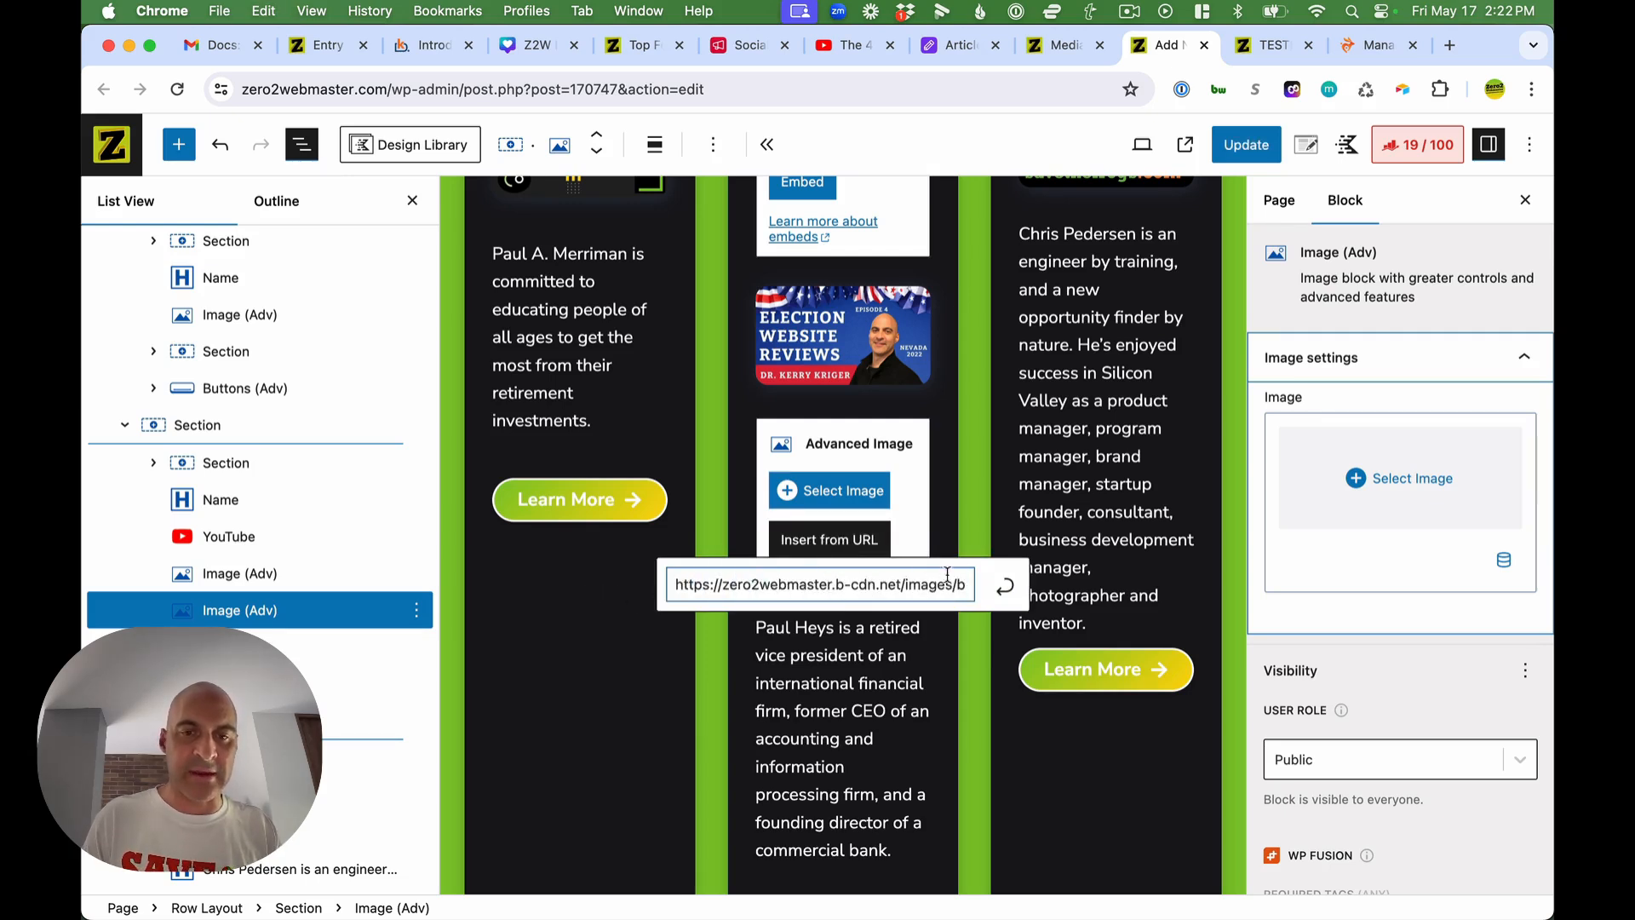
left_click(1008, 590)
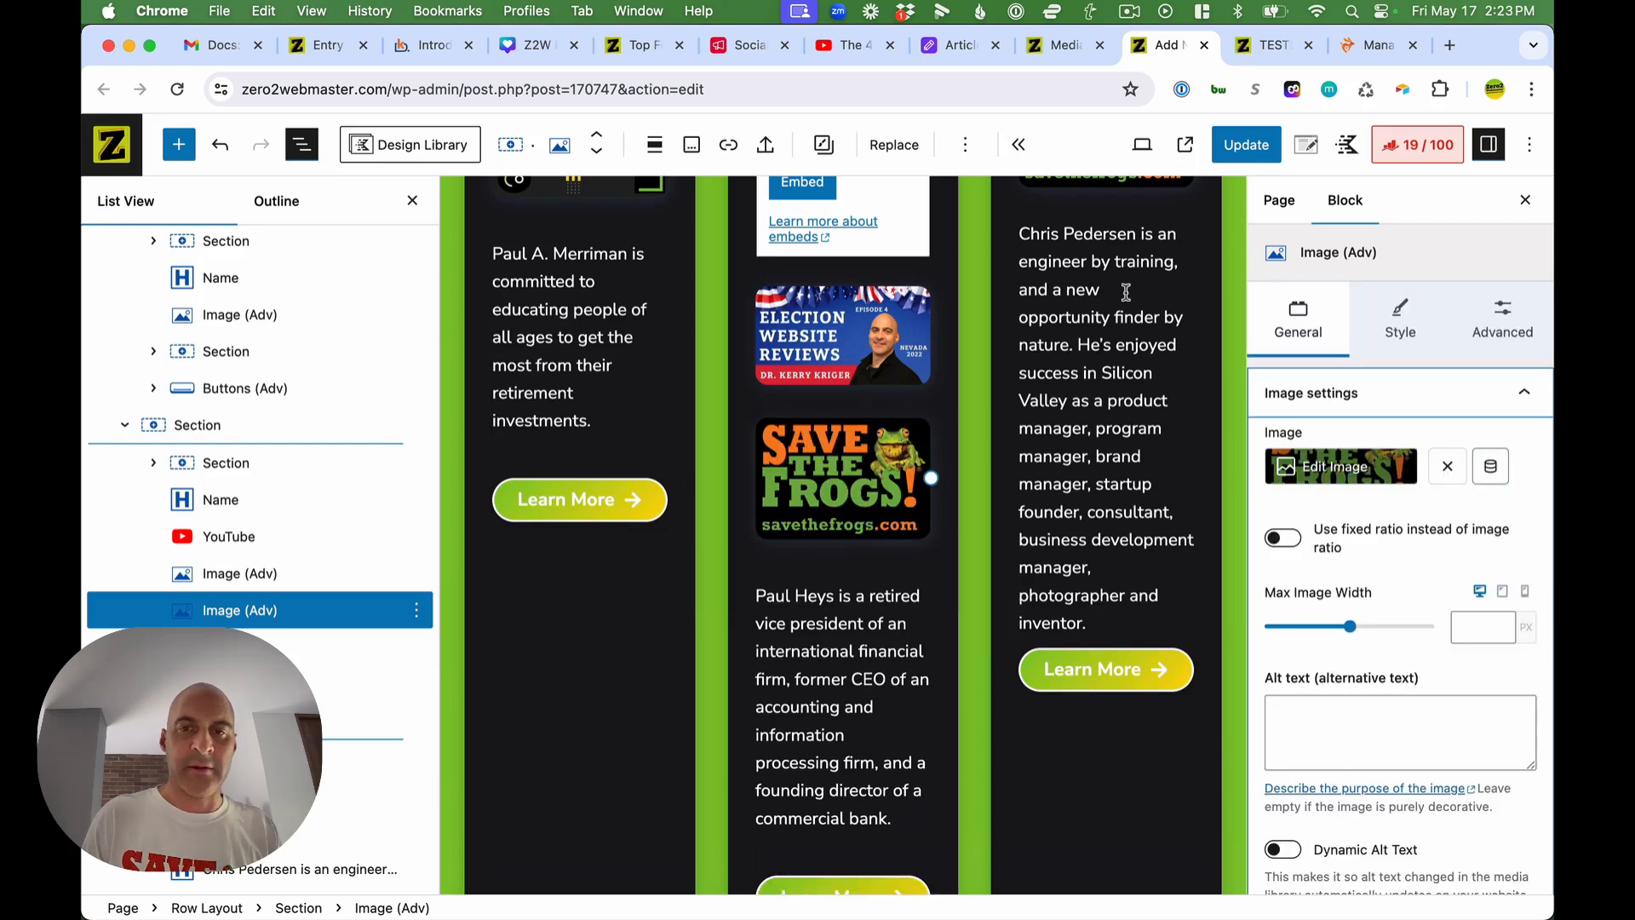
Update the page and reload the live test page to view the externally hosted images.
left_click(1243, 148)
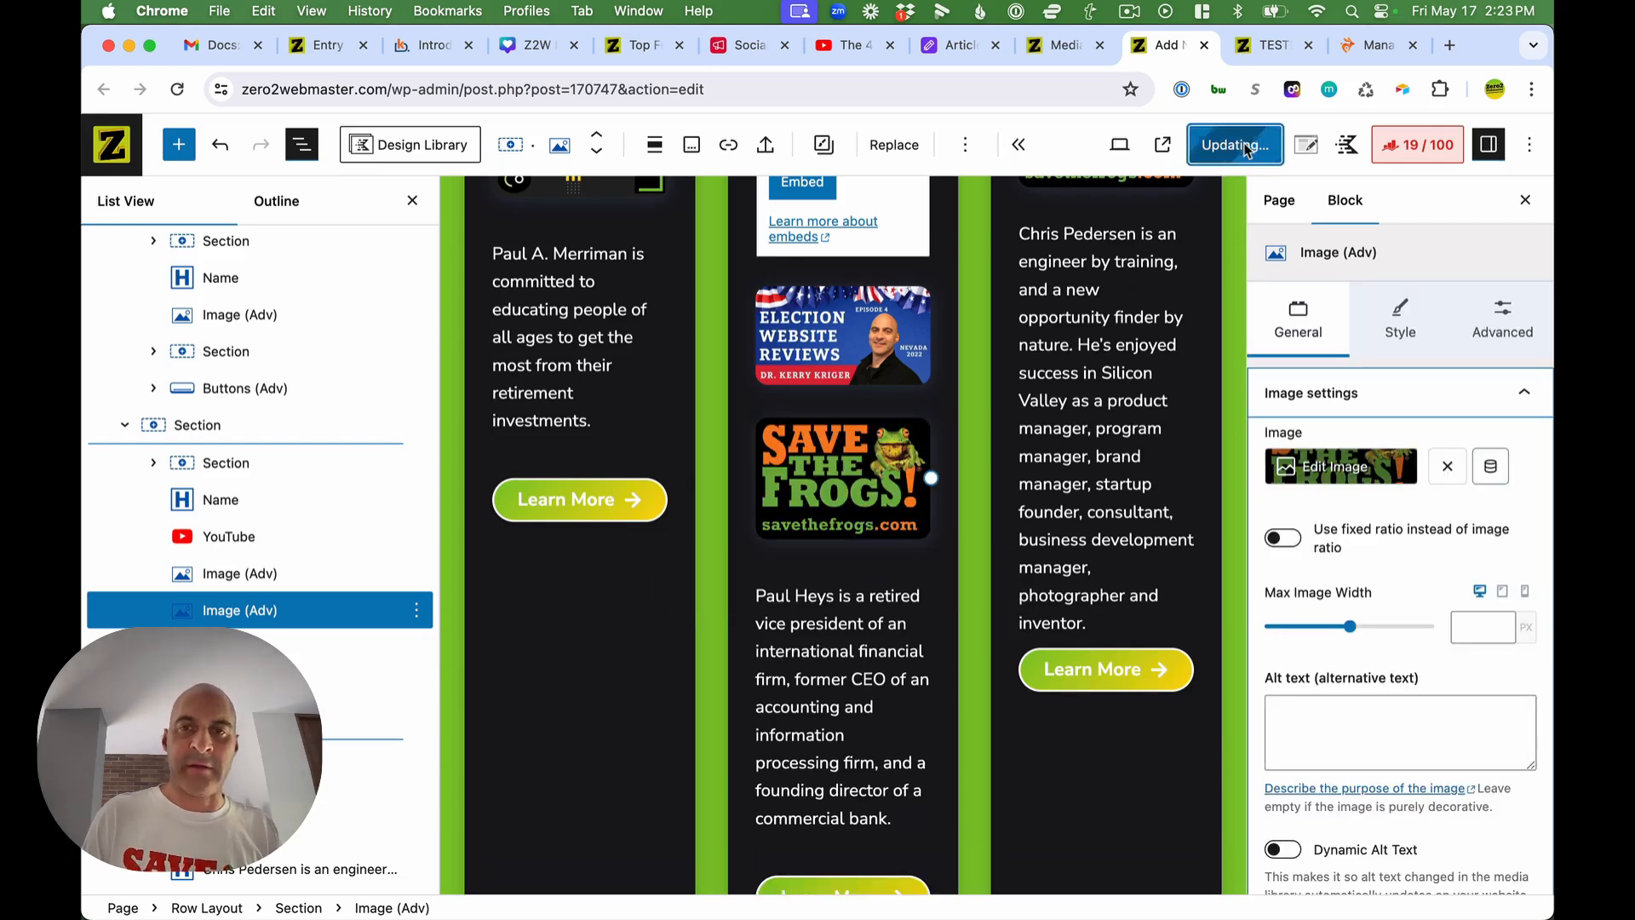
left_click(1261, 50)
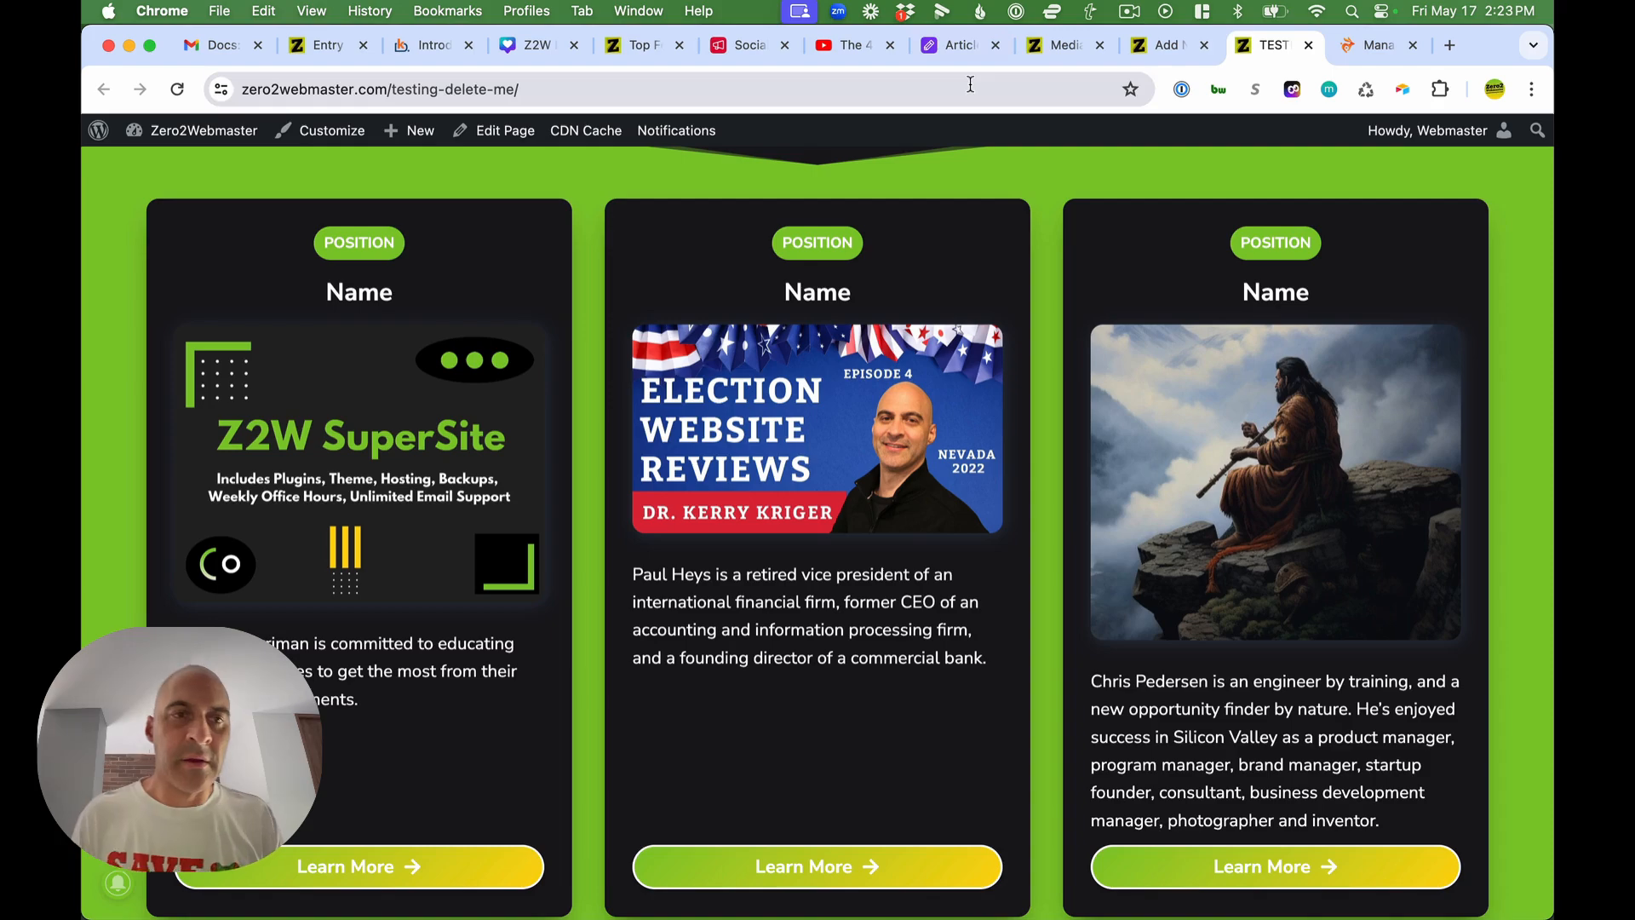
key("super+r")
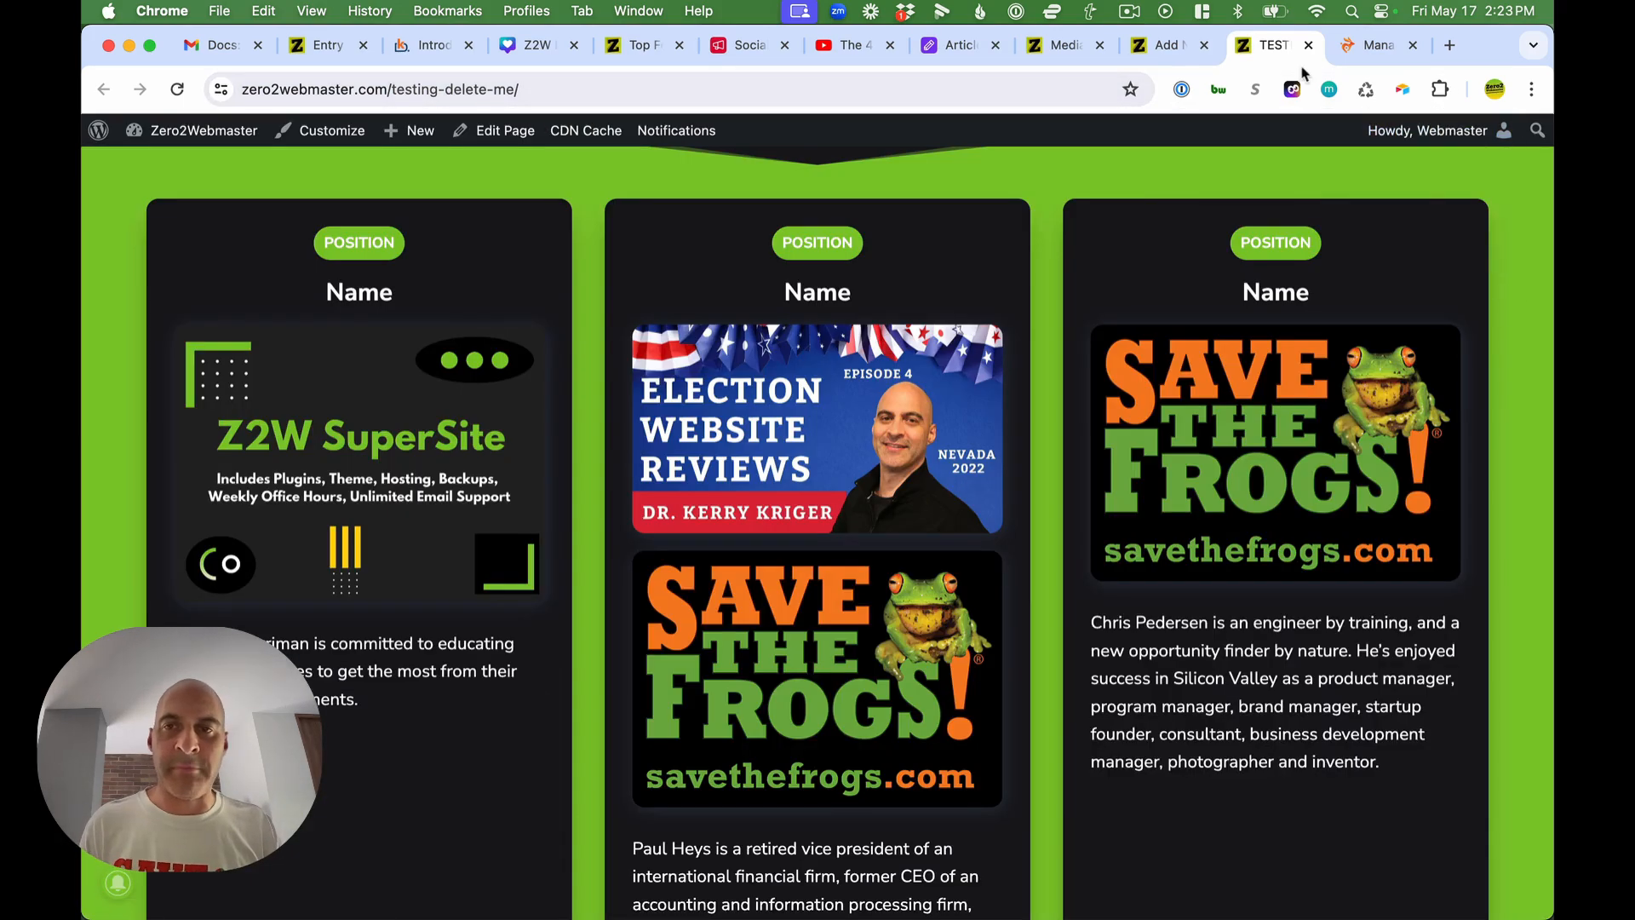
Compare the Media Library, the Bunny images folder and the live test page, and browse the library's thumbnails.
left_click(1069, 49)
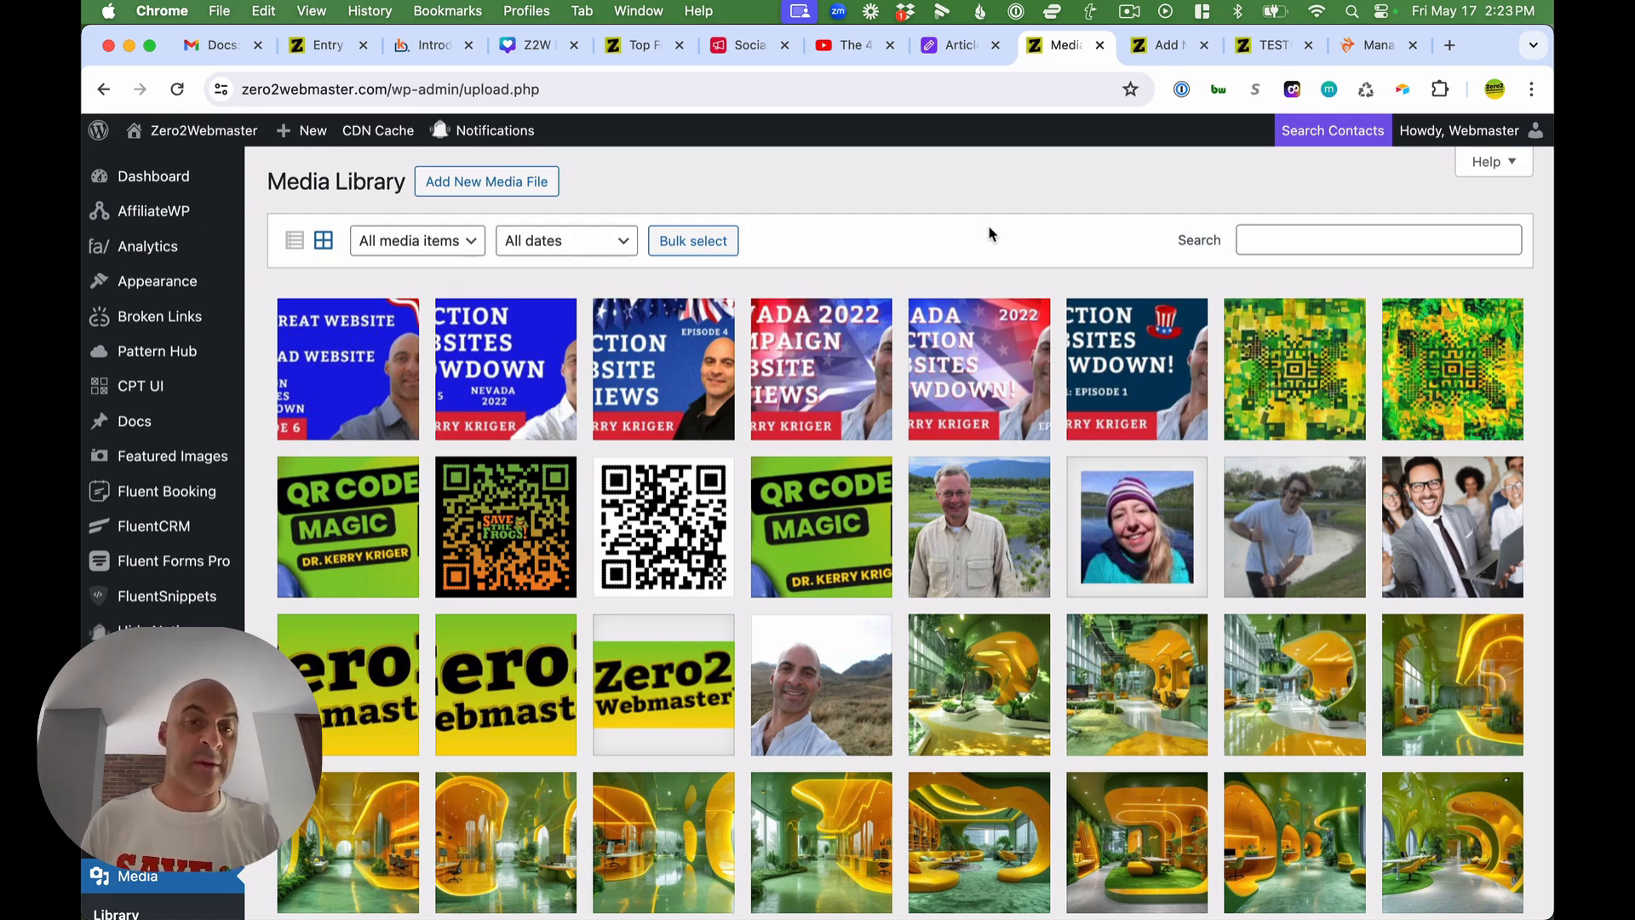
left_click(1375, 44)
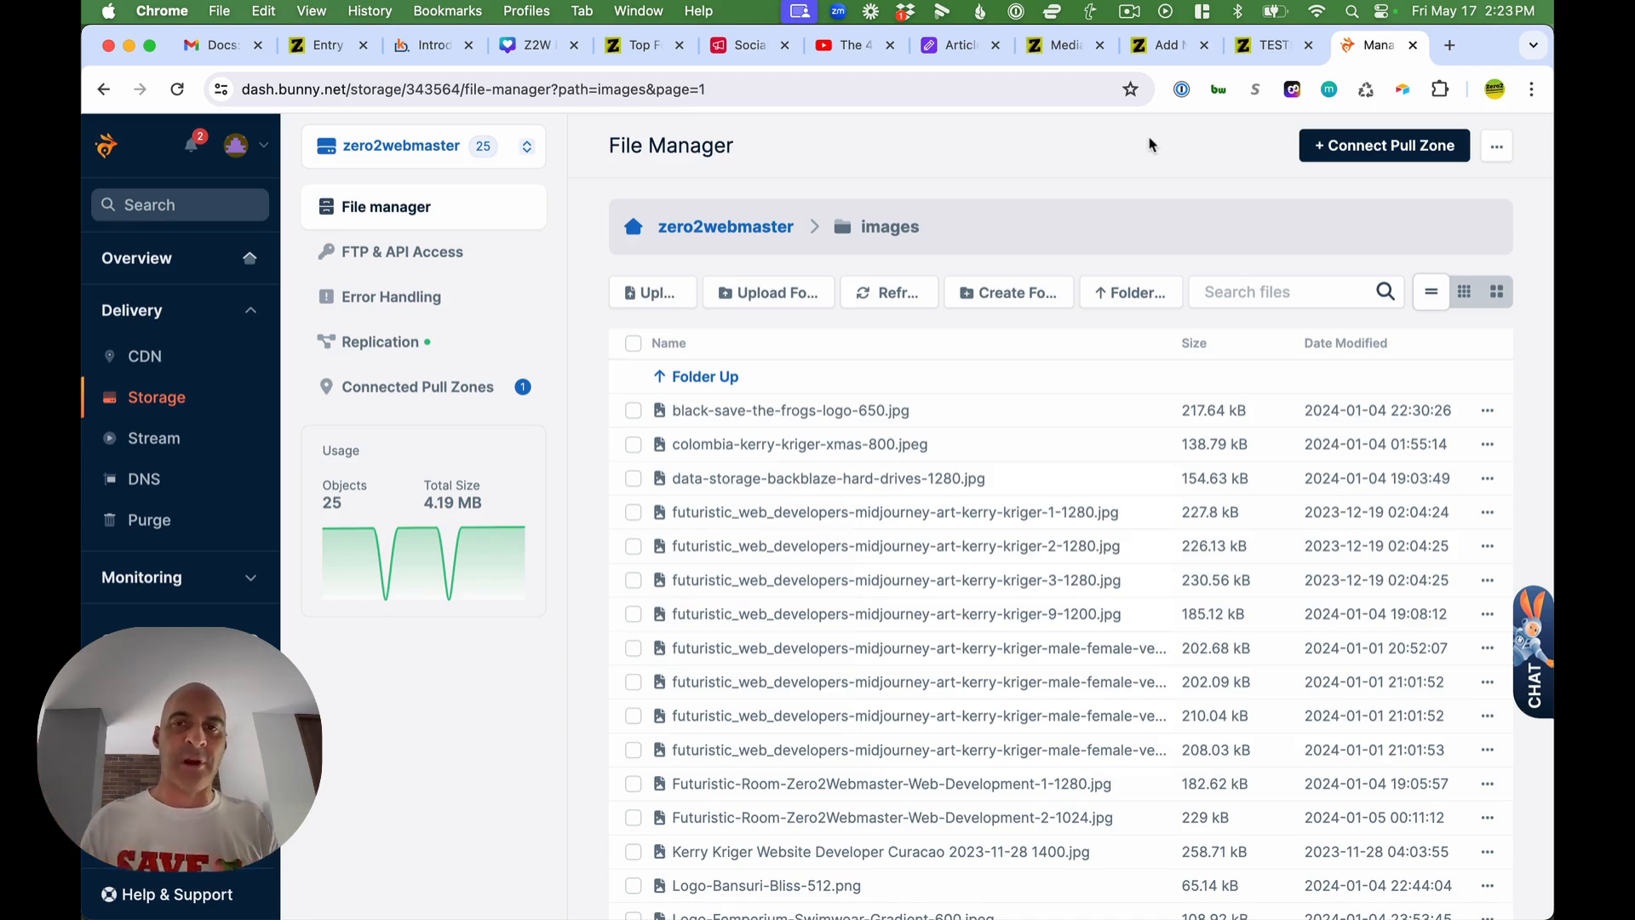
left_click(1262, 44)
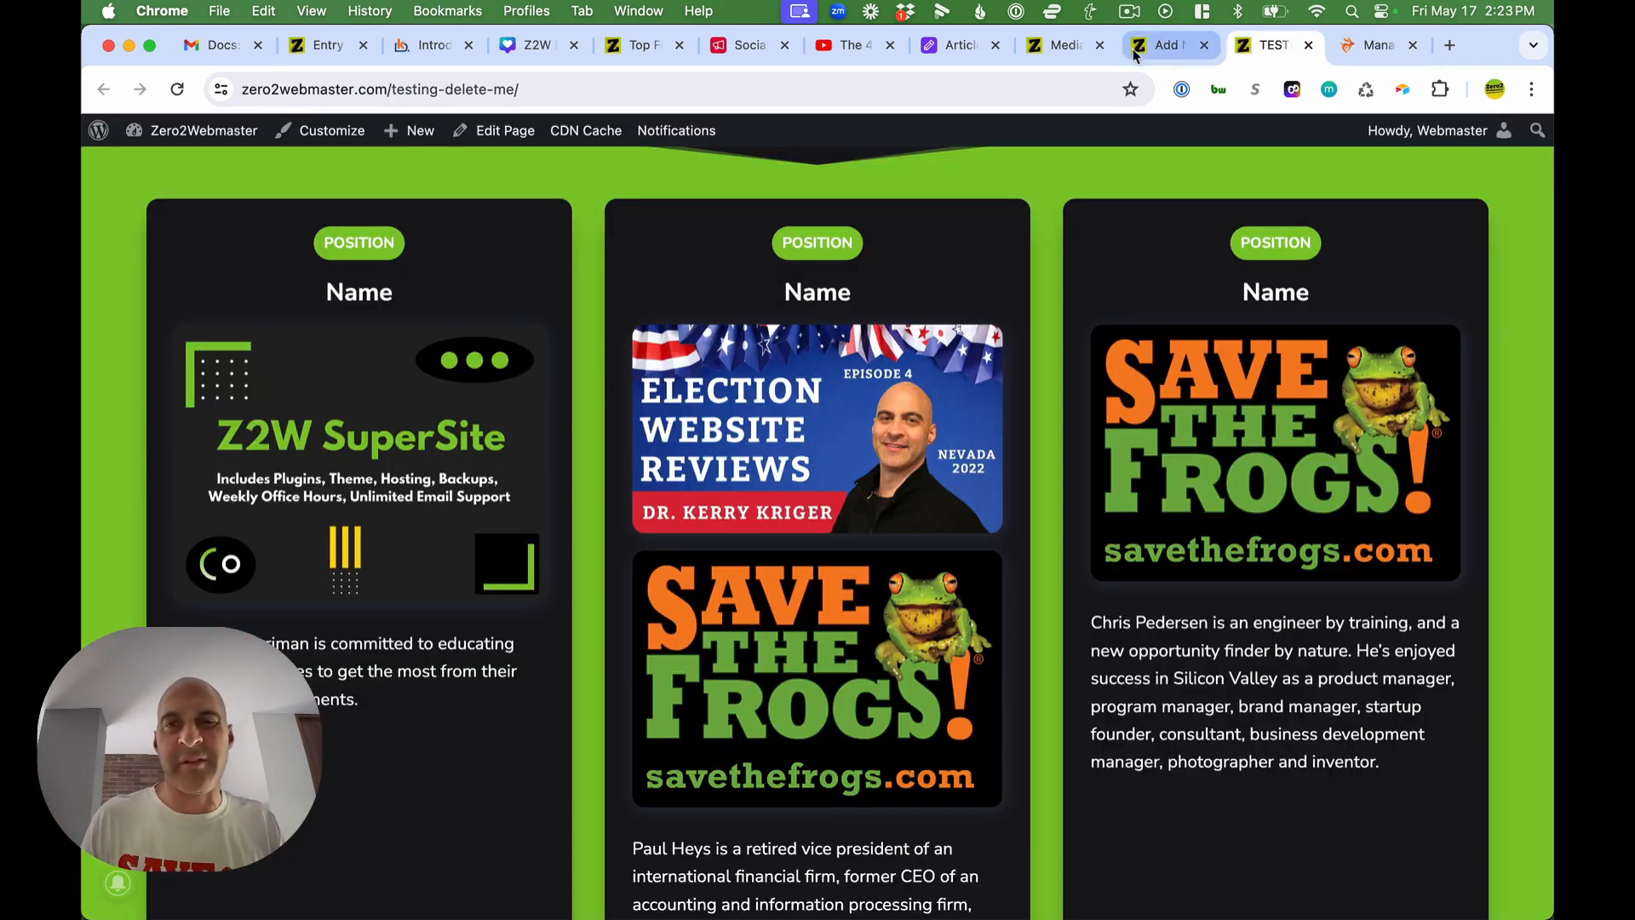
left_click(1071, 50)
scroll(978, 400, "down", 10)
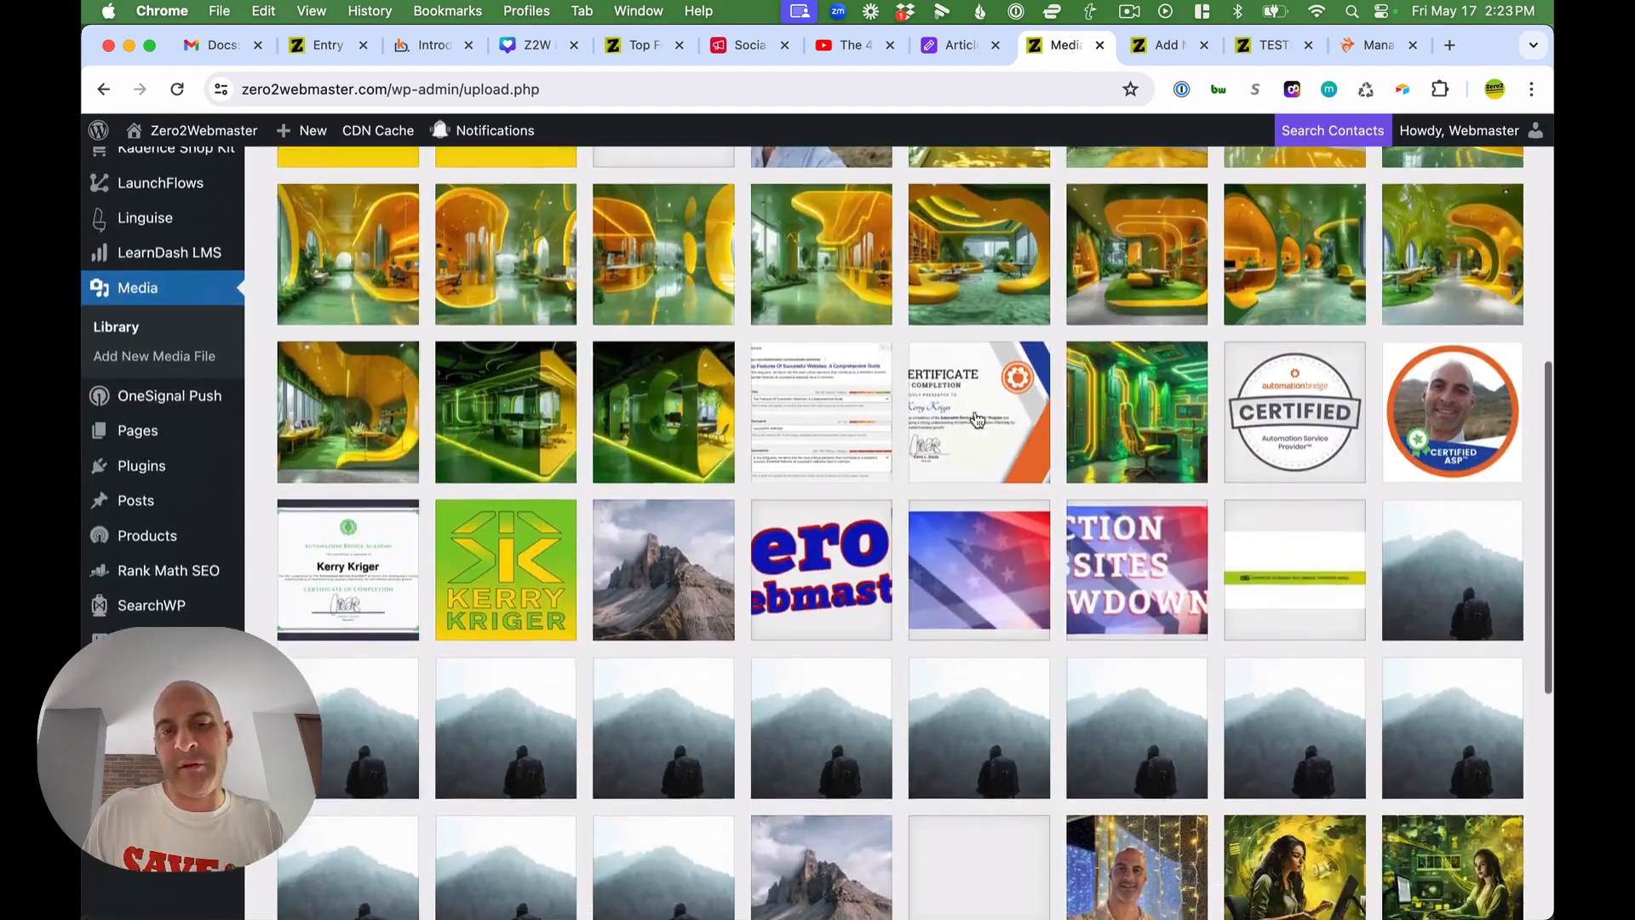
scroll(977, 417, "up", 10)
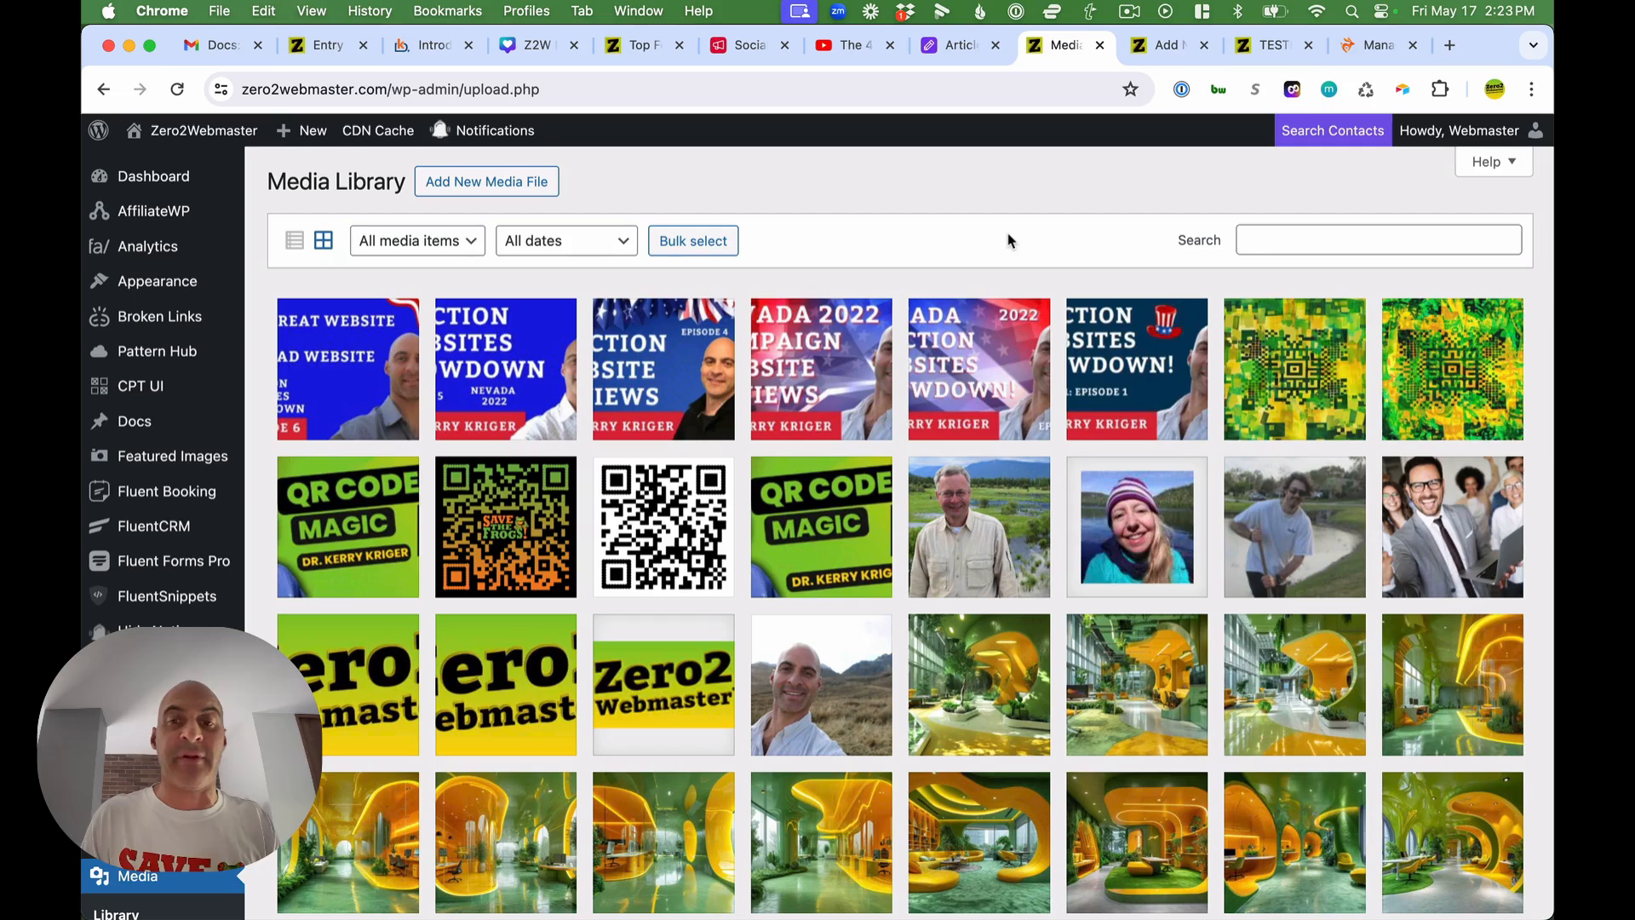
Search the Media Library for "futur" and clear the search.
left_click(1264, 240)
type("f")
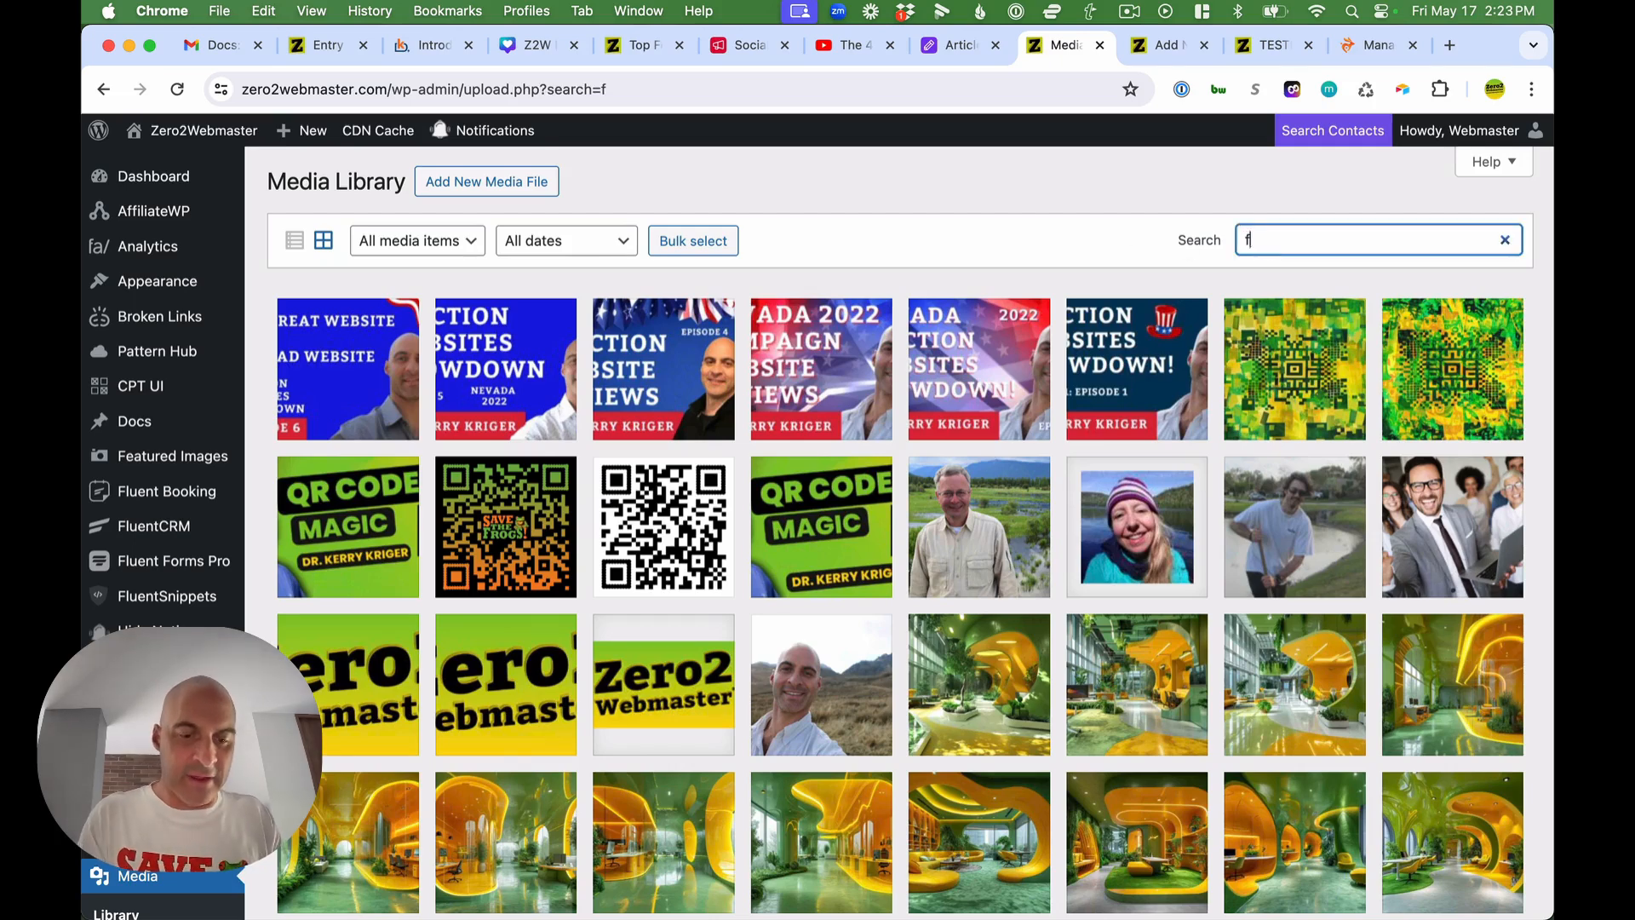
type("utur")
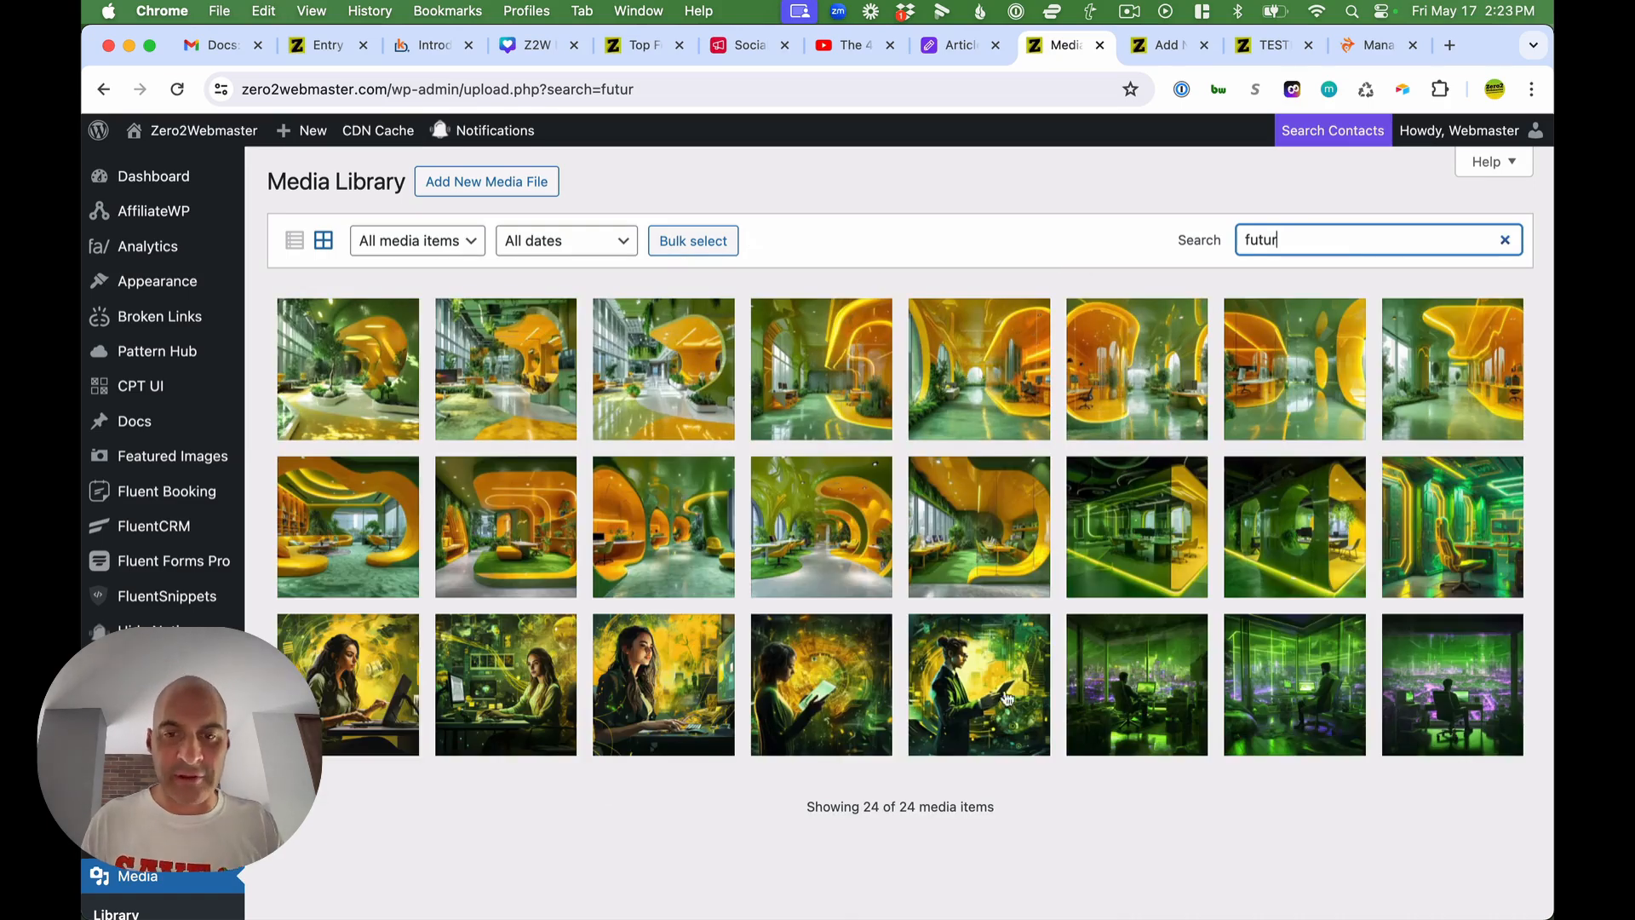
left_click(1505, 239)
Revisit the Bunny File Manager, the live test page and the page editor, and return to the Media Library.
left_click(1375, 45)
left_click(1246, 49)
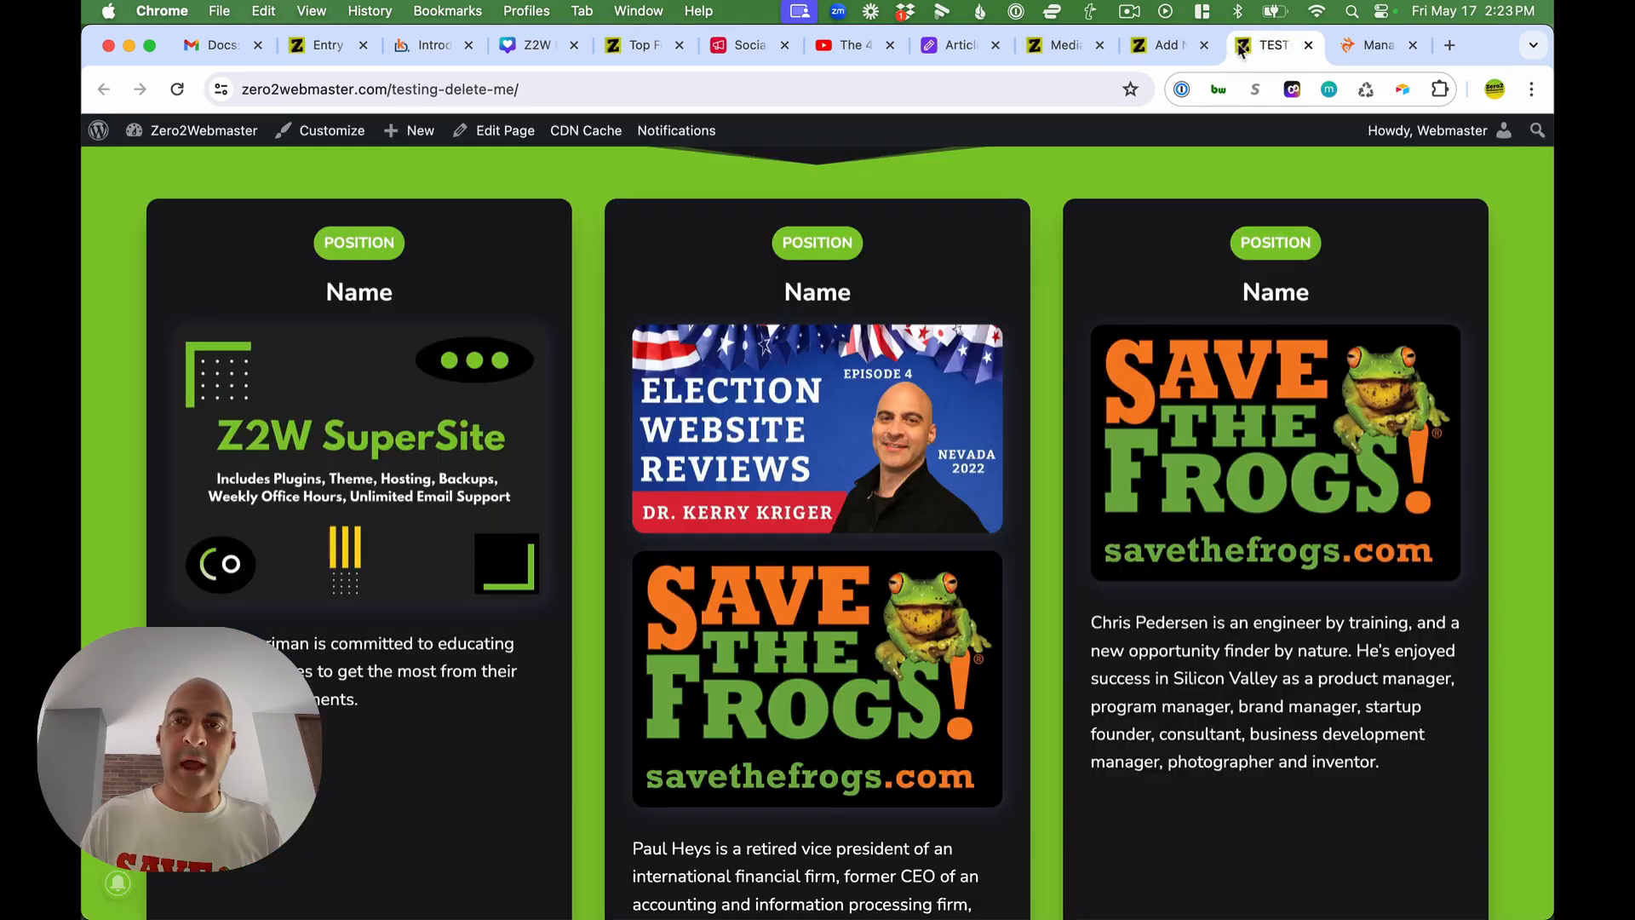
left_click(1172, 45)
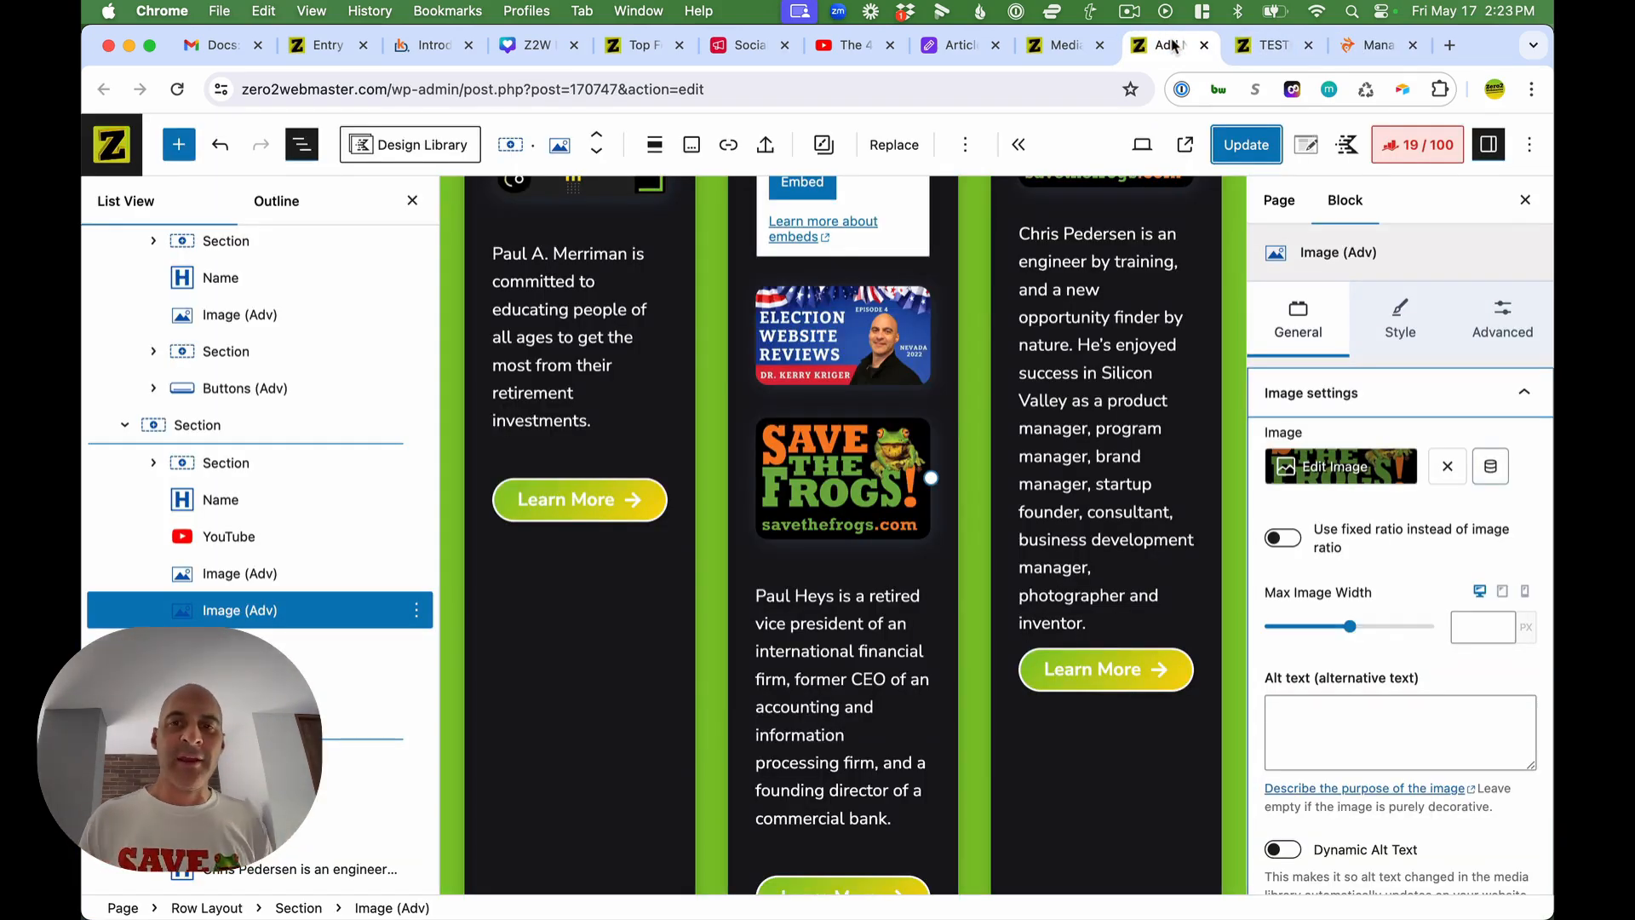
left_click(1070, 47)
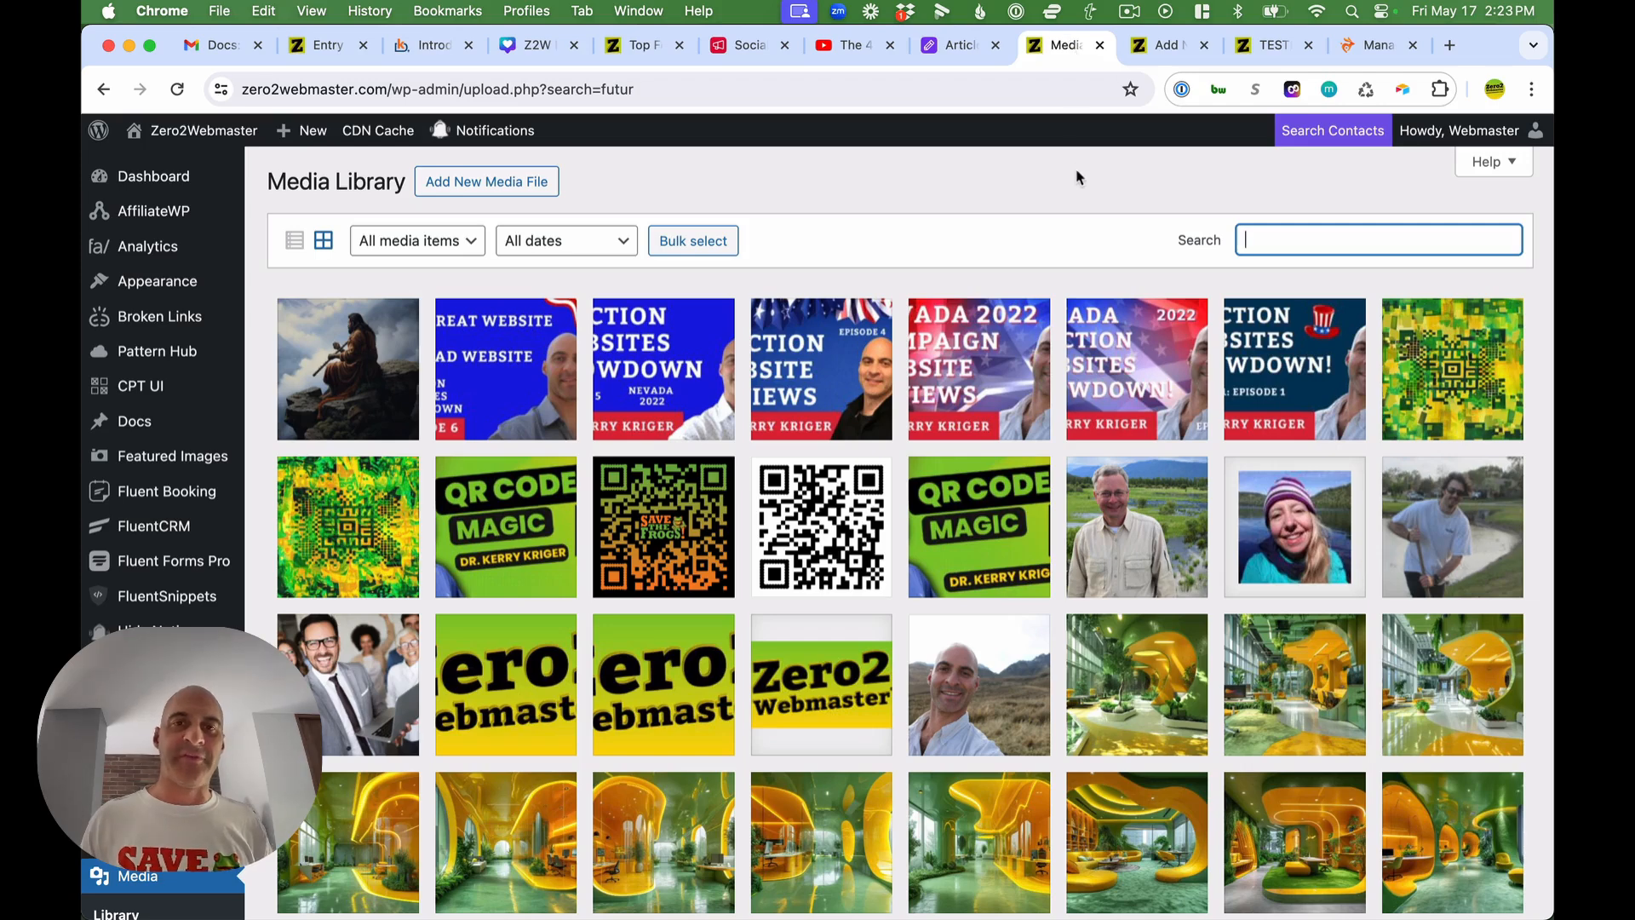